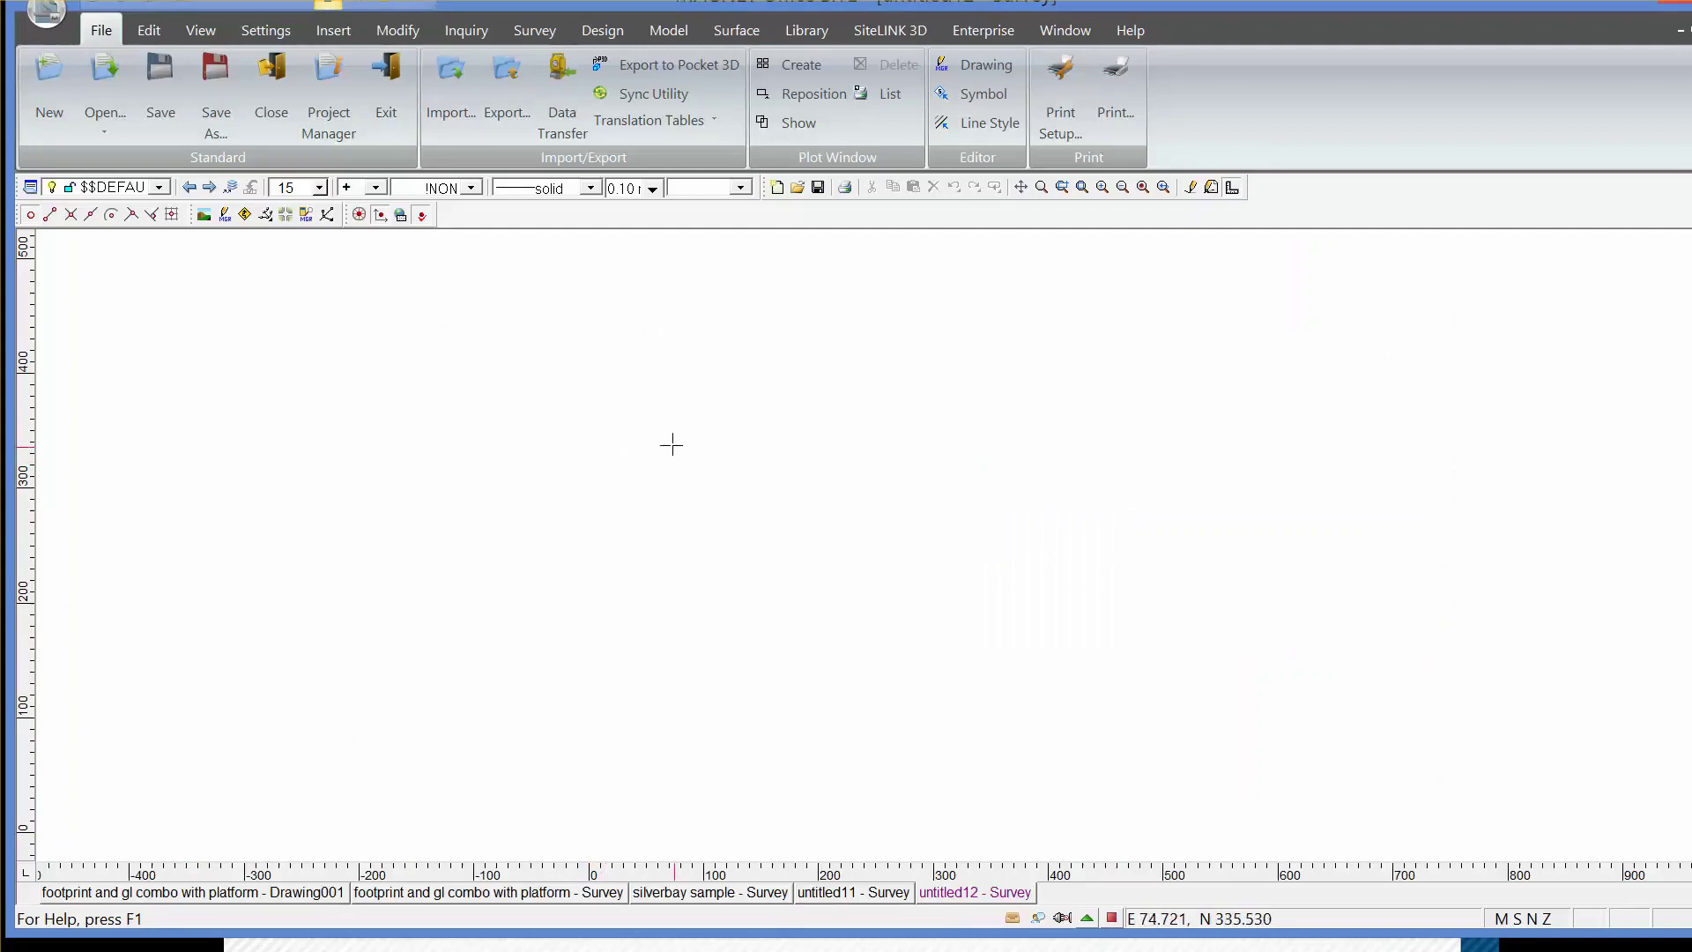
Step: Import the Magnet Field Job SILVERBAY.mjf from the silverbay folder, accepting the point code and attribute options as they are
{"action": "left_click", "coordinate": [443, 79]}
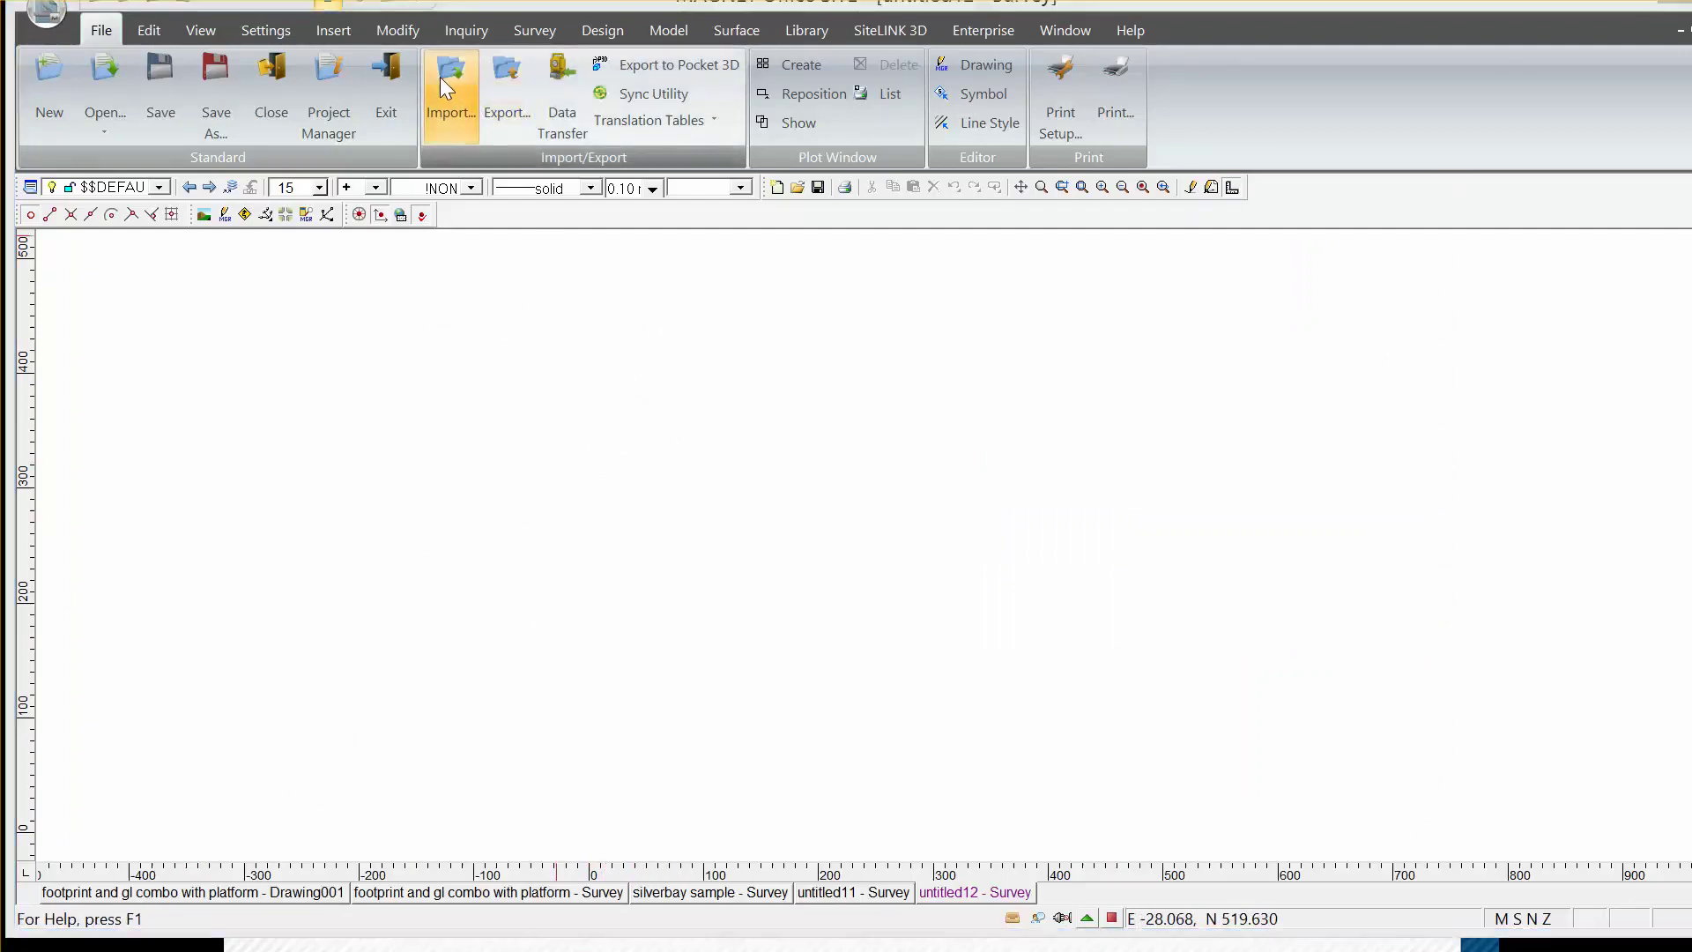
{"action": "left_click", "coordinate": [719, 401]}
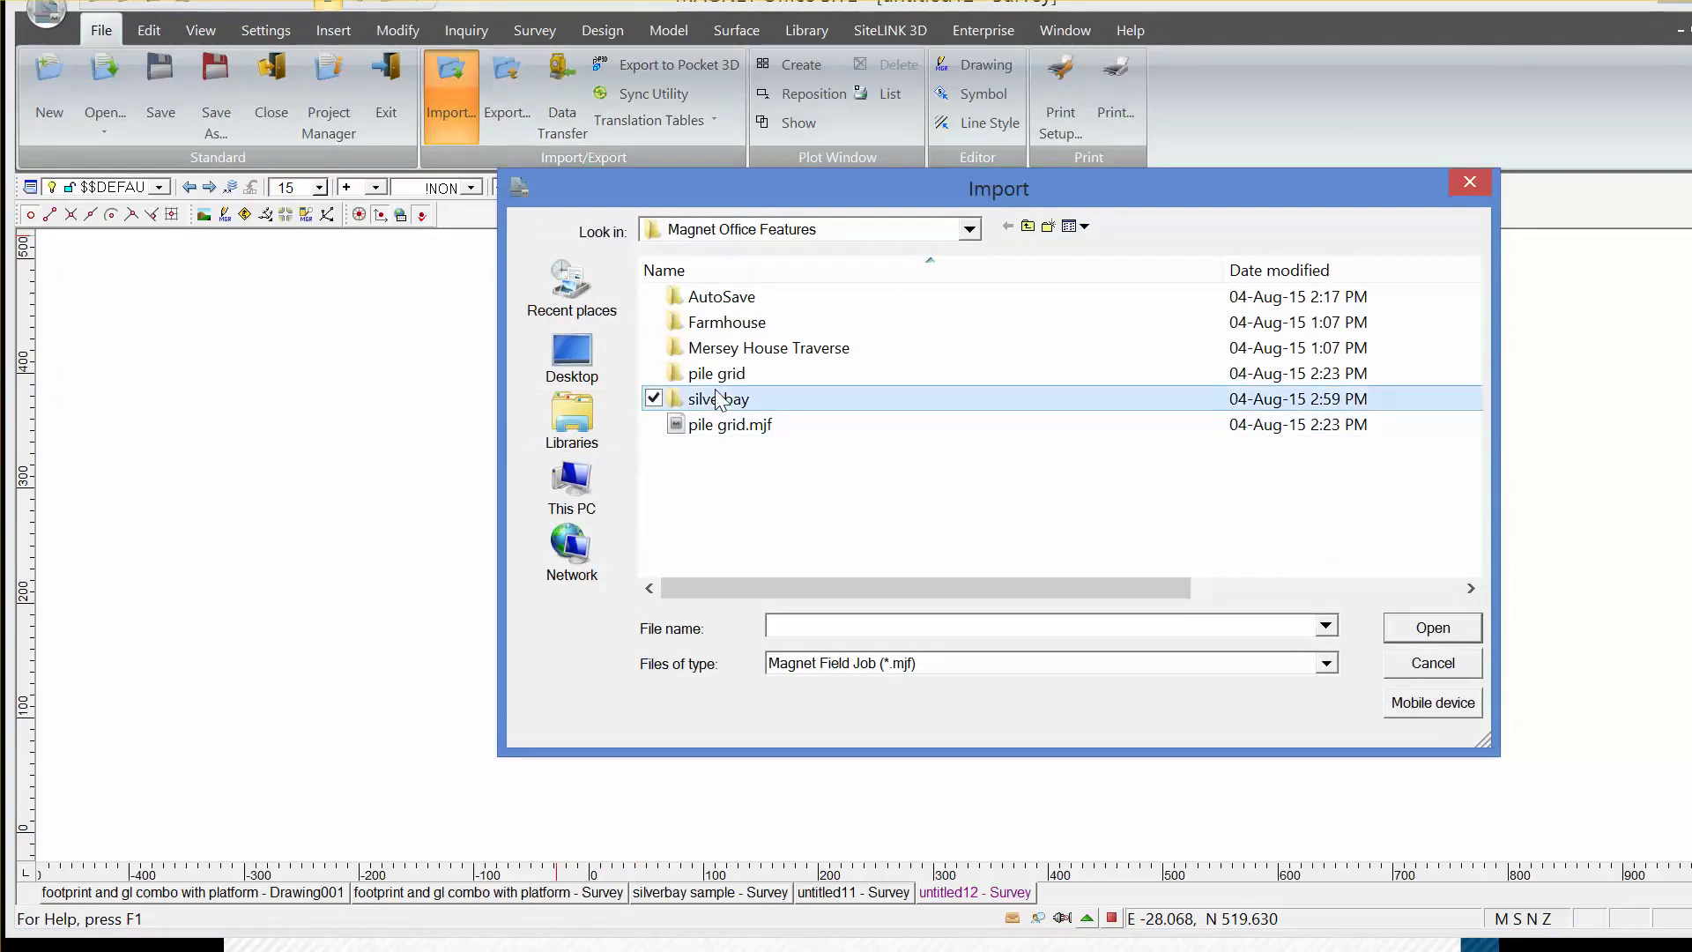
{"action": "left_click", "coordinate": [718, 392]}
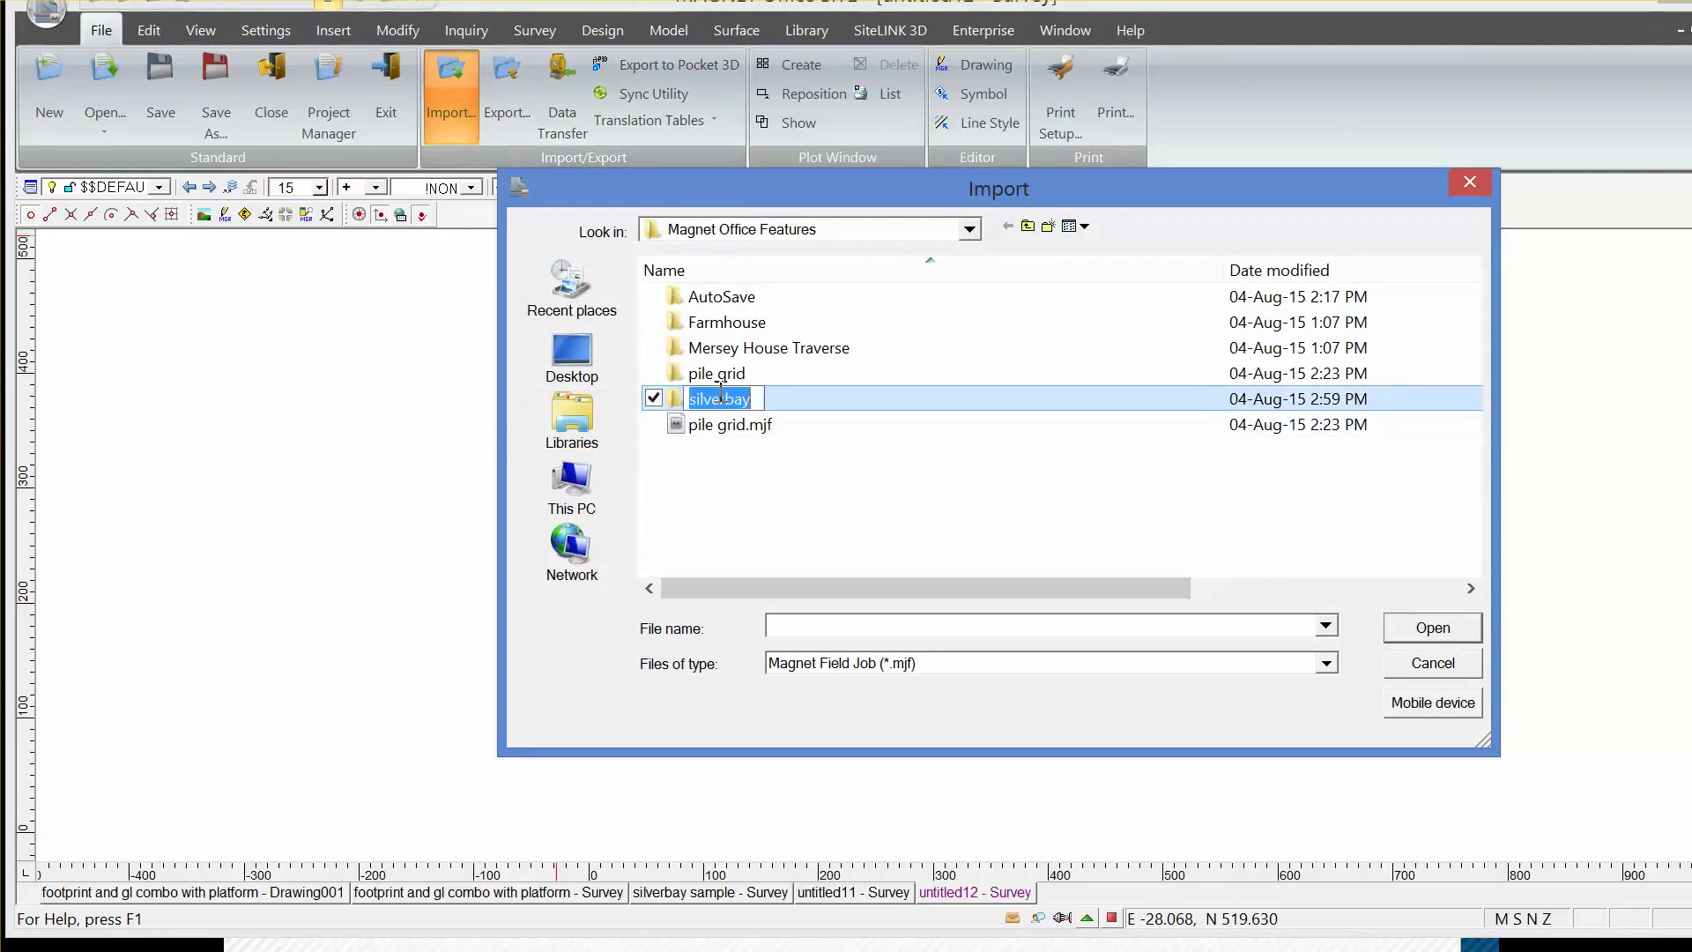
{"action": "key", "text": "Escape"}
{"action": "double_click", "coordinate": [673, 400]}
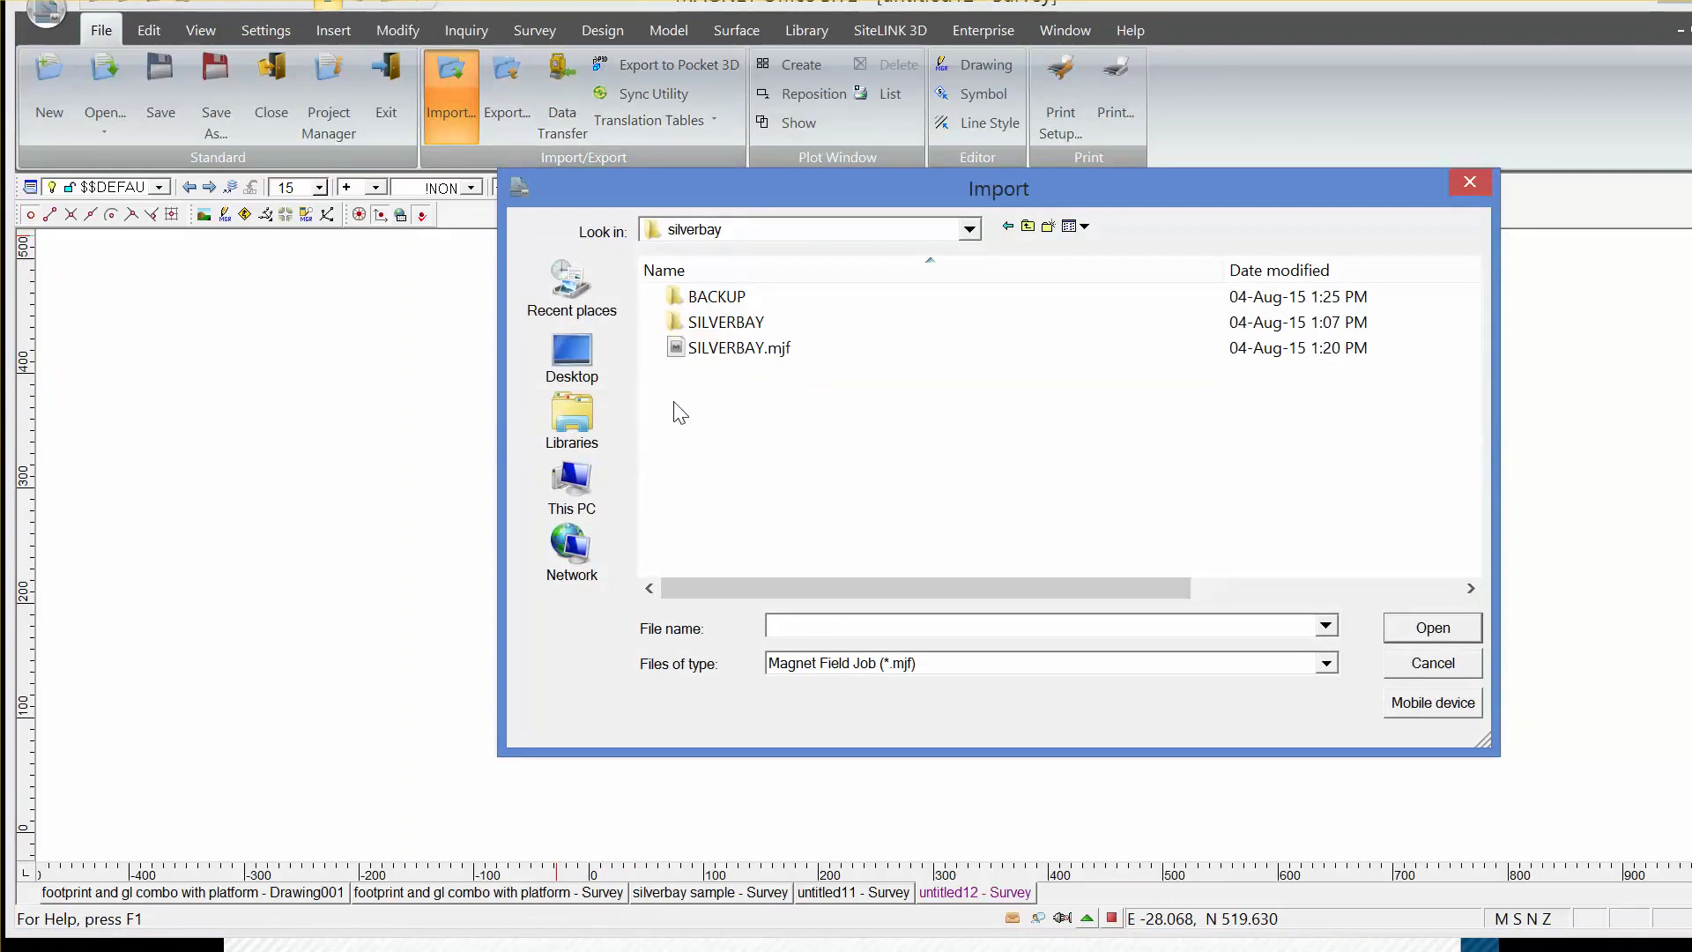
{"action": "left_click", "coordinate": [738, 349]}
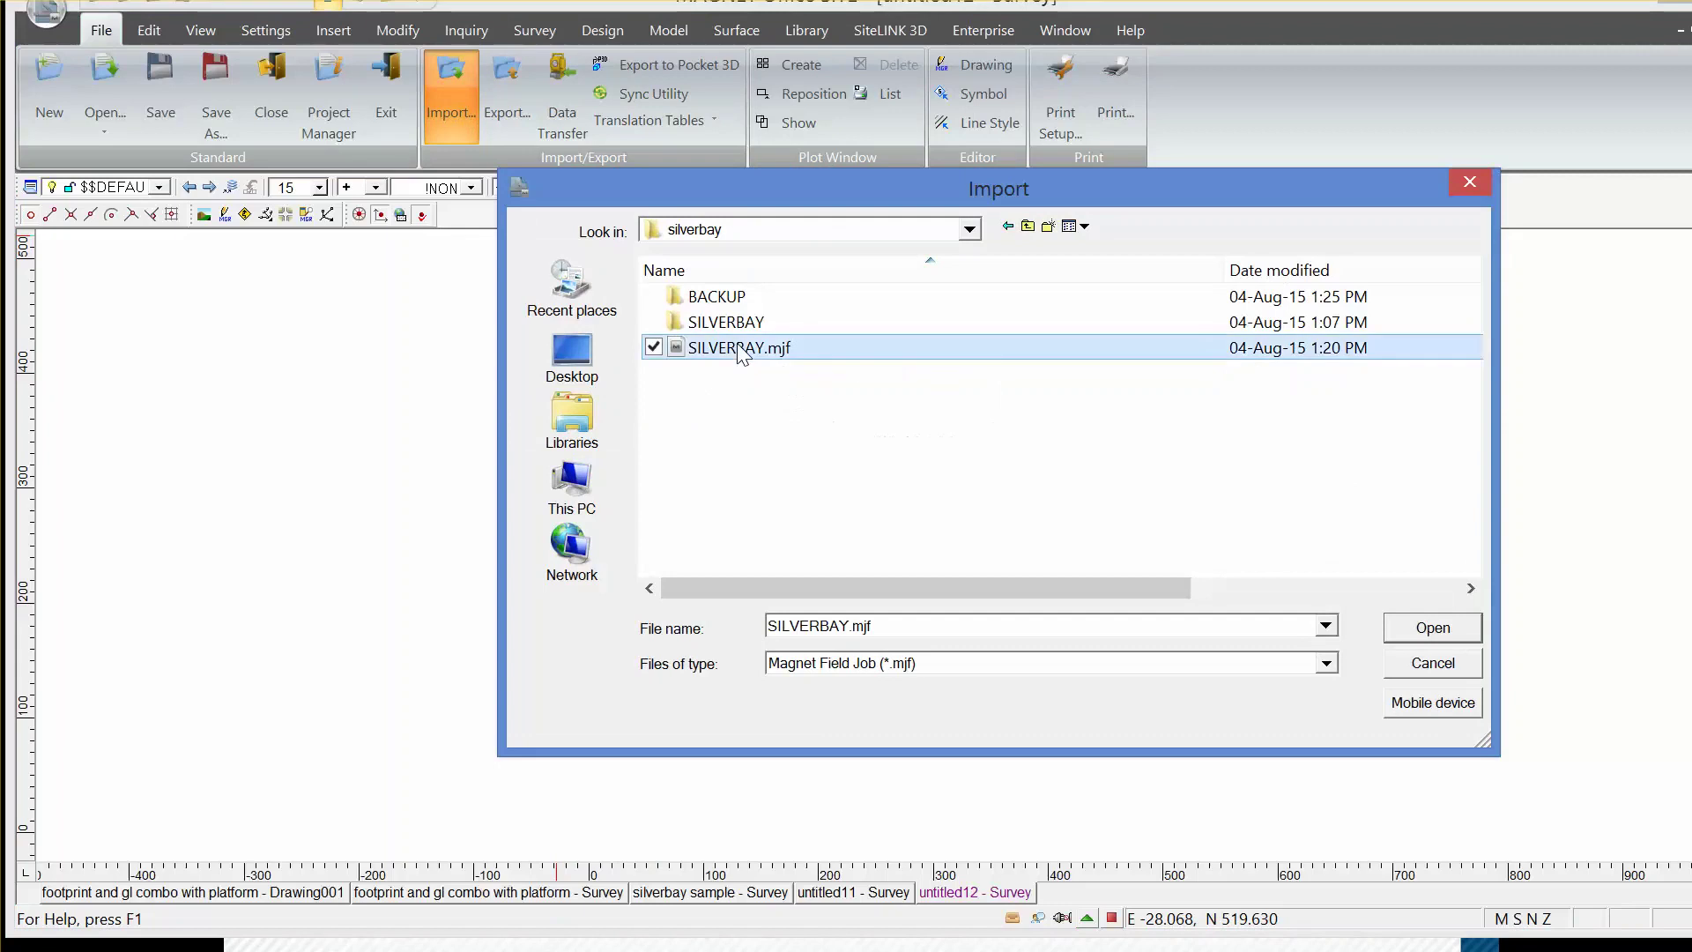
{"action": "left_click", "coordinate": [1434, 629]}
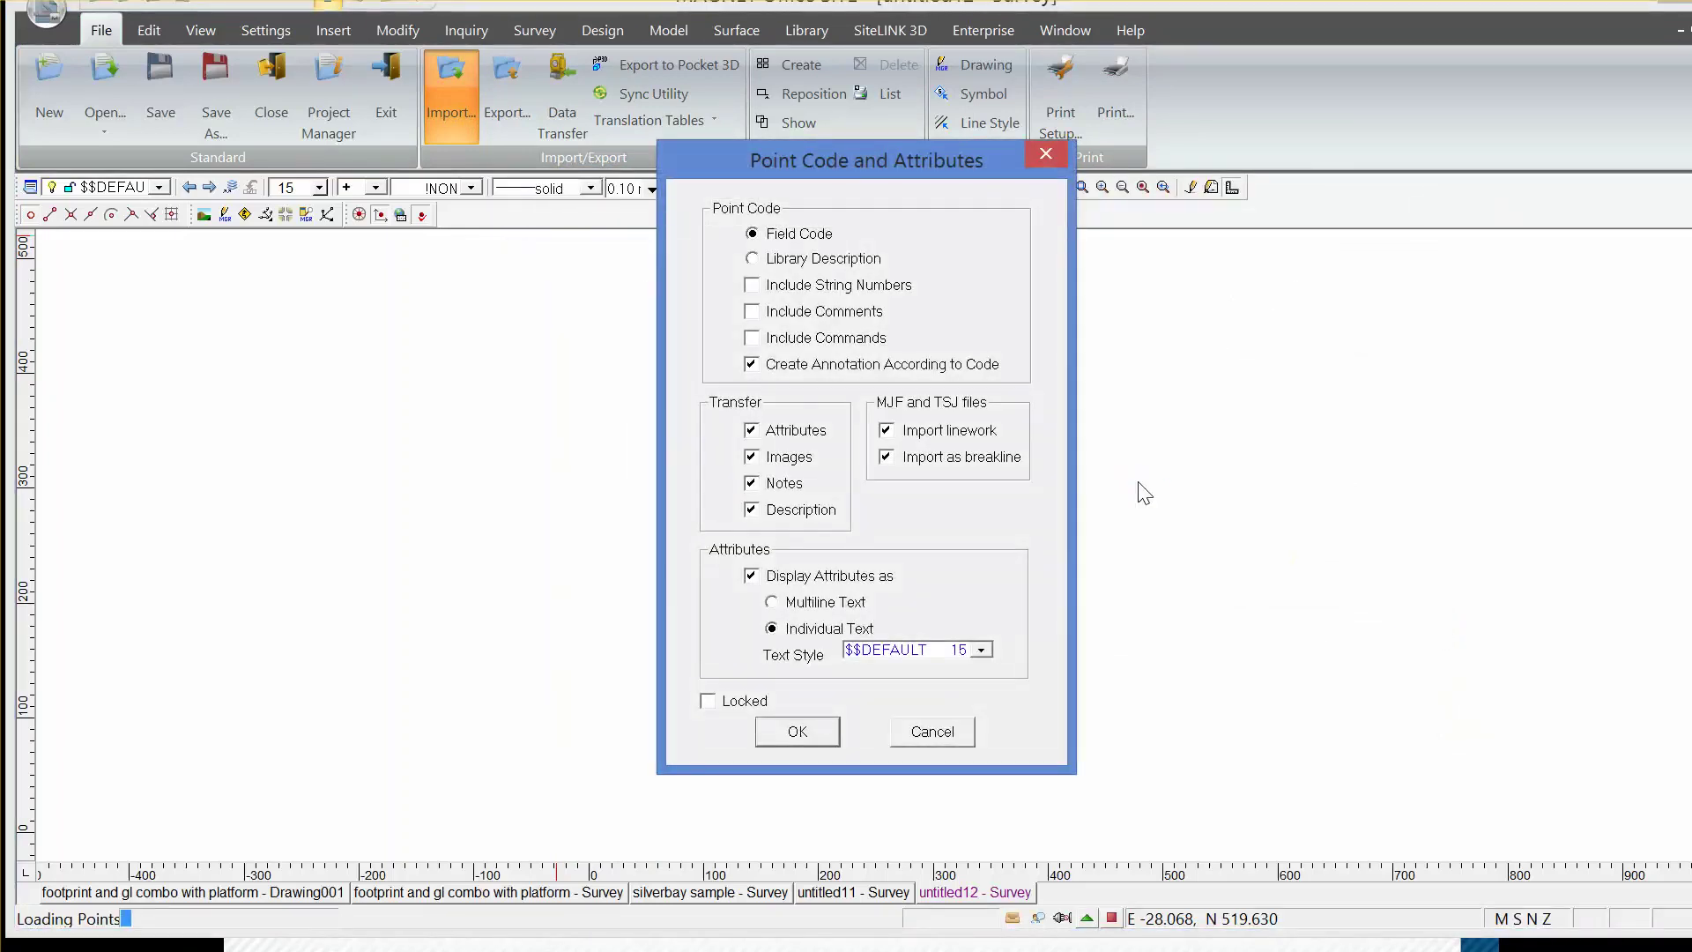
{"action": "left_click", "coordinate": [795, 734]}
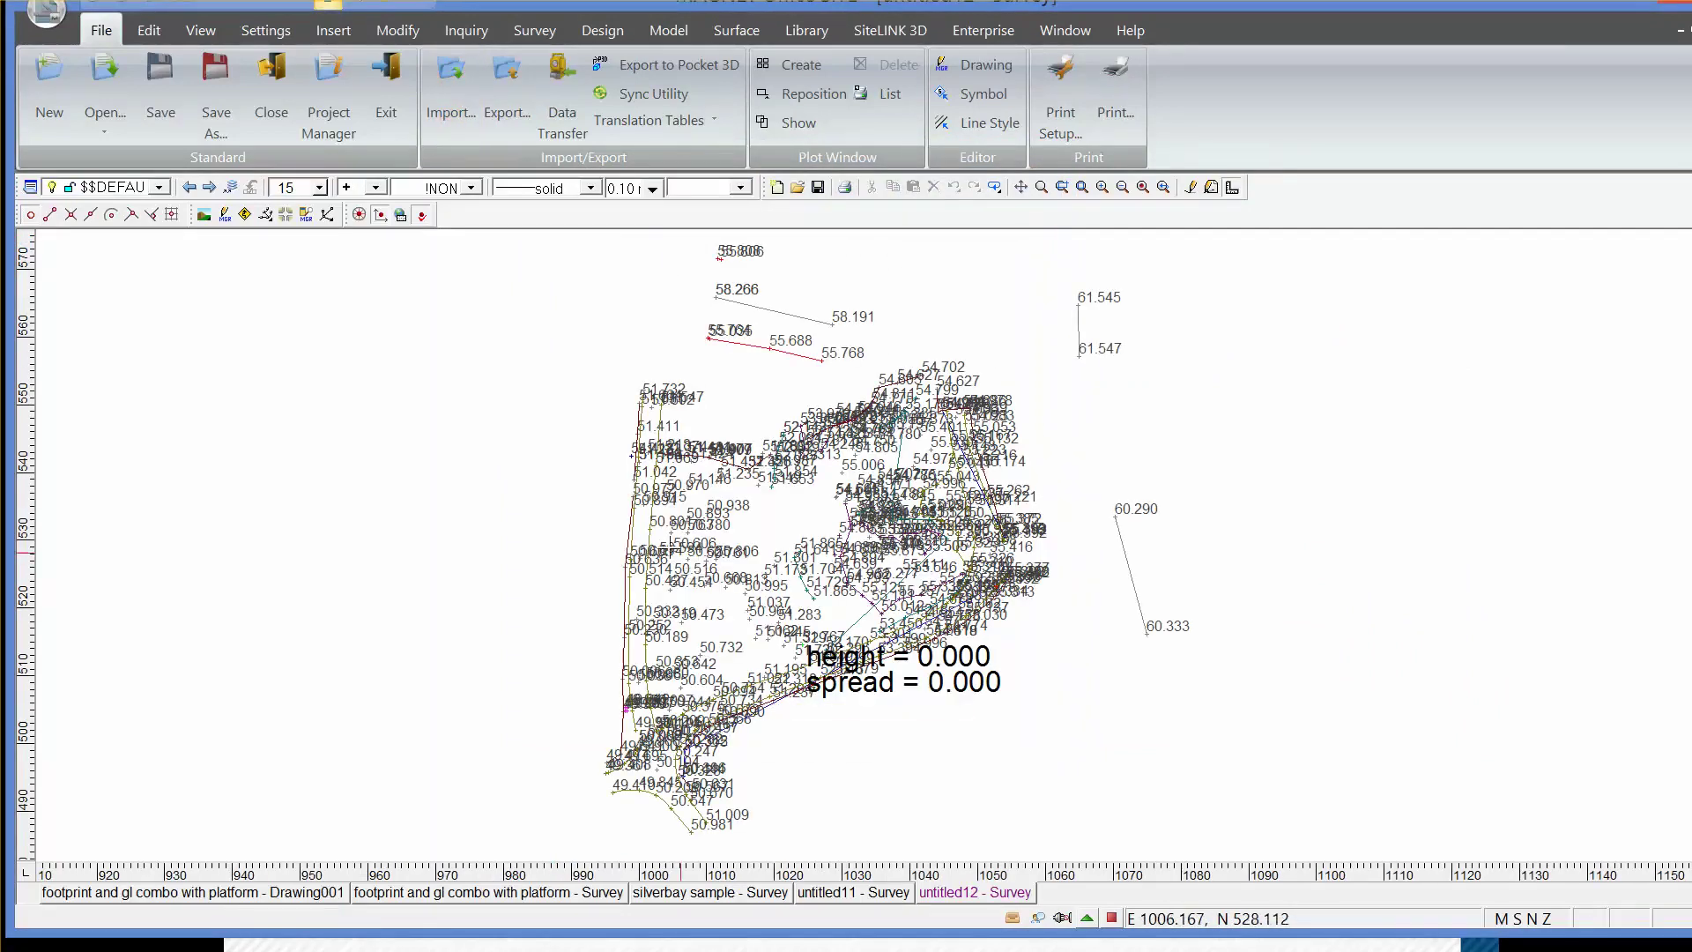
Step: Set the display to show point numbers, codes and elevations for the imported survey points
{"action": "scroll", "coordinate": [661, 520], "scroll_direction": "up", "scroll_amount": 3}
{"action": "scroll", "coordinate": [645, 533], "scroll_direction": "up", "scroll_amount": 1}
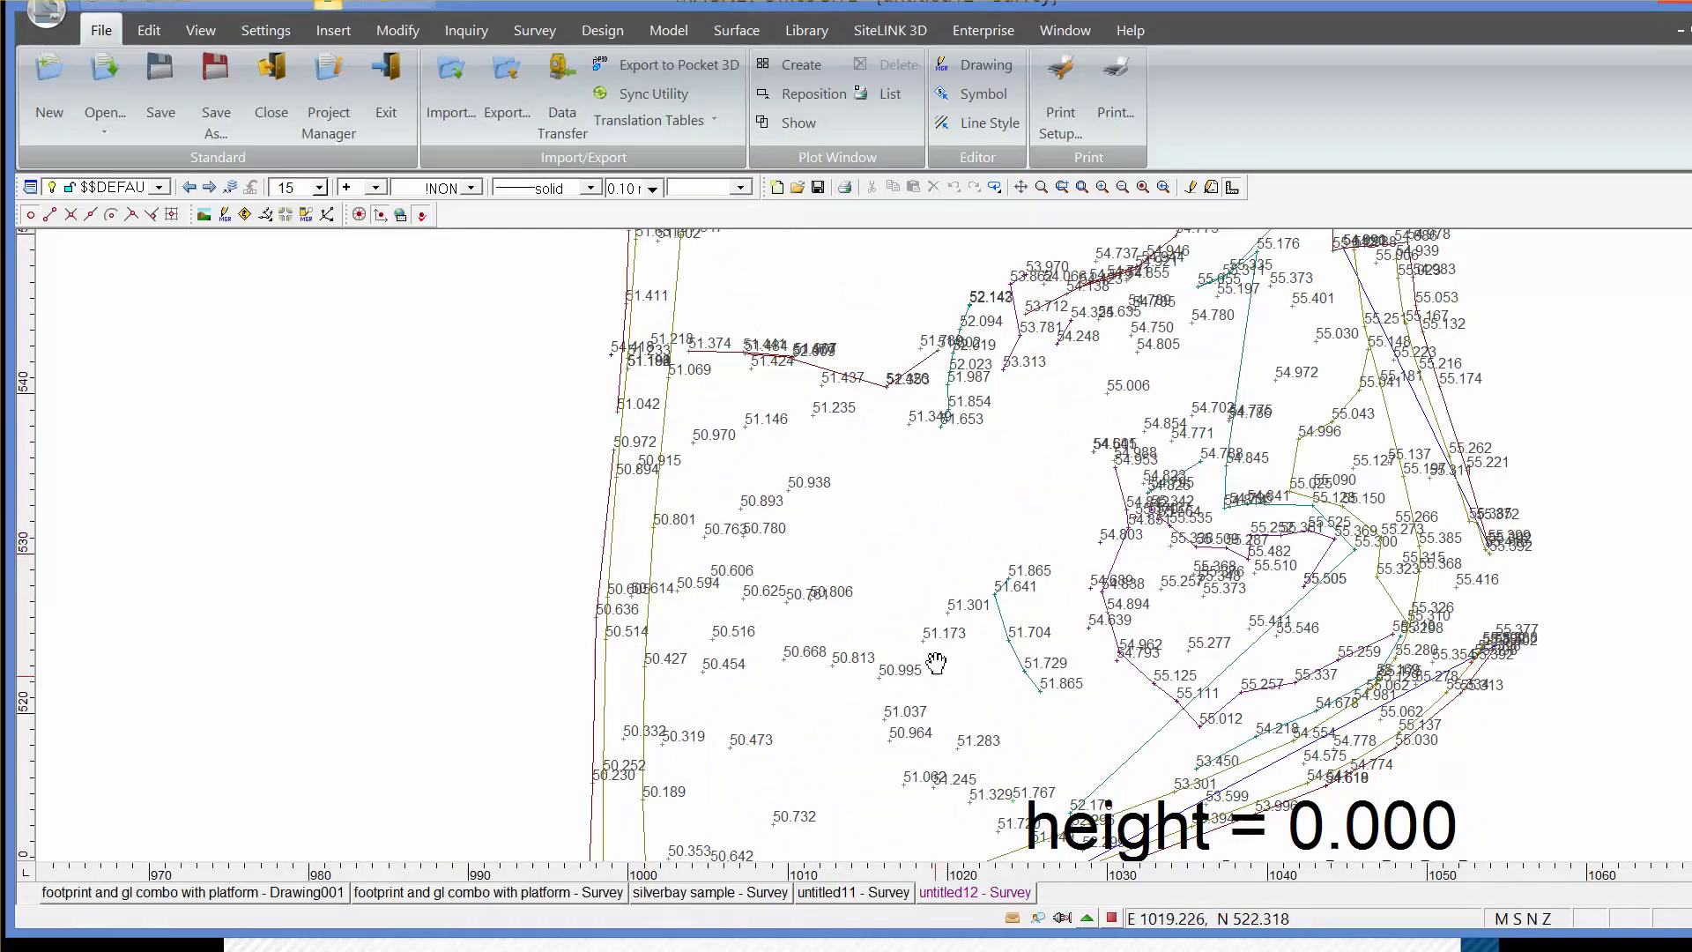
{"action": "scroll", "coordinate": [944, 559], "scroll_direction": "down", "scroll_amount": 2}
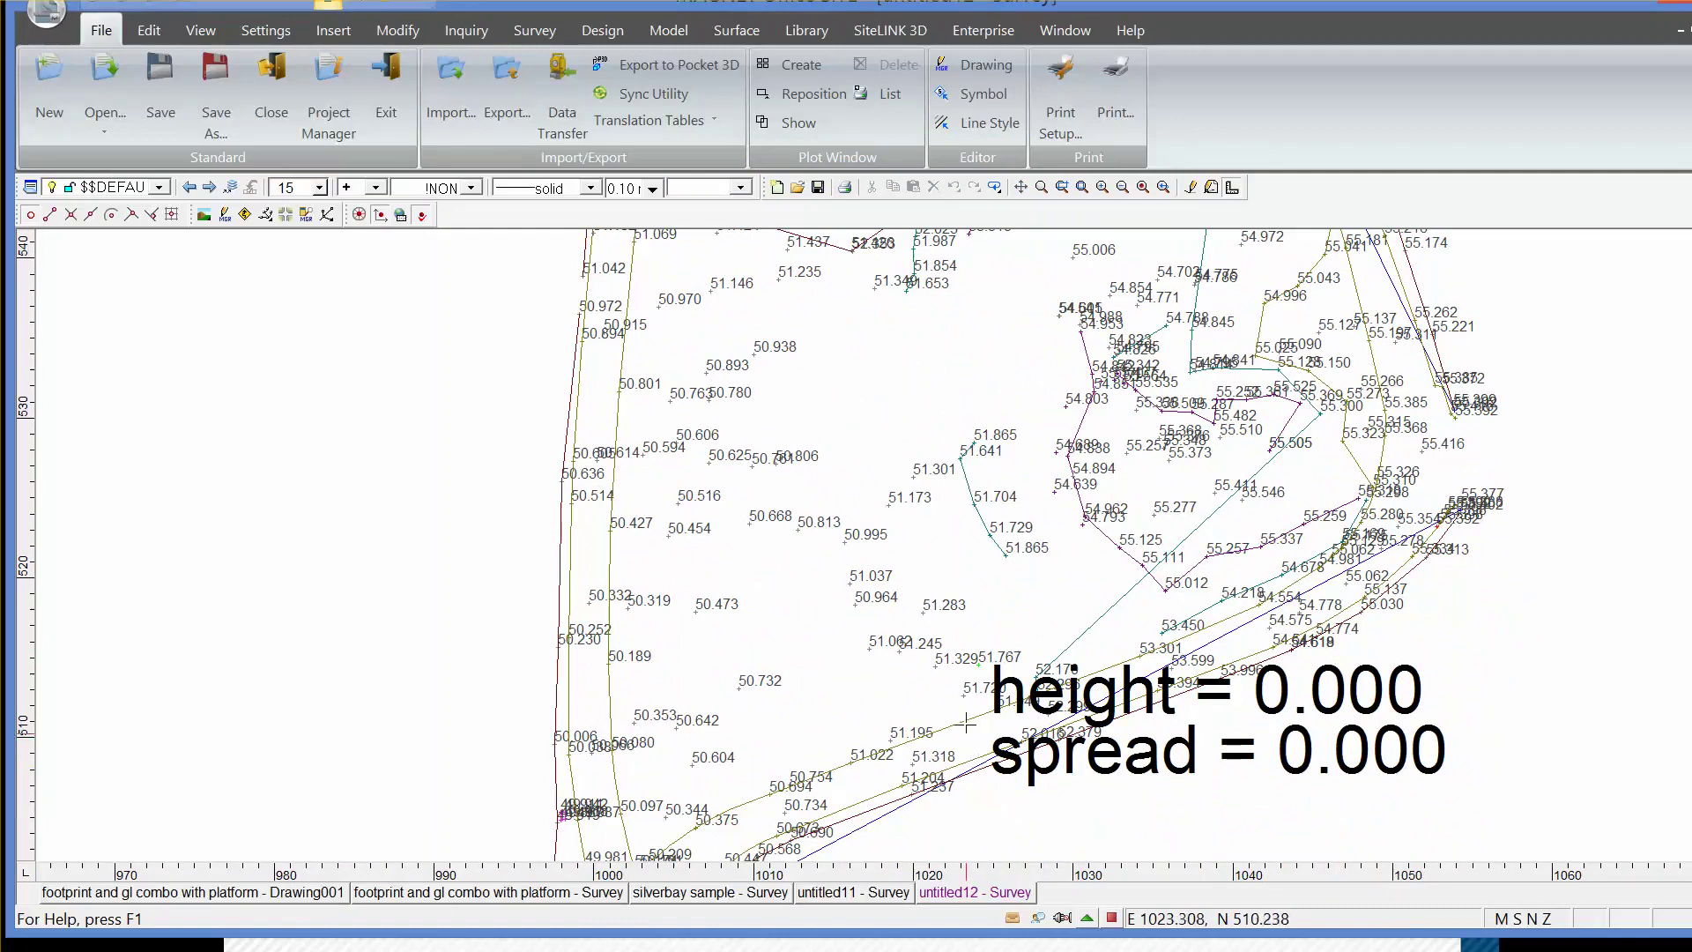
{"action": "mouse_move", "coordinate": [968, 699]}
{"action": "left_click", "coordinate": [1112, 918]}
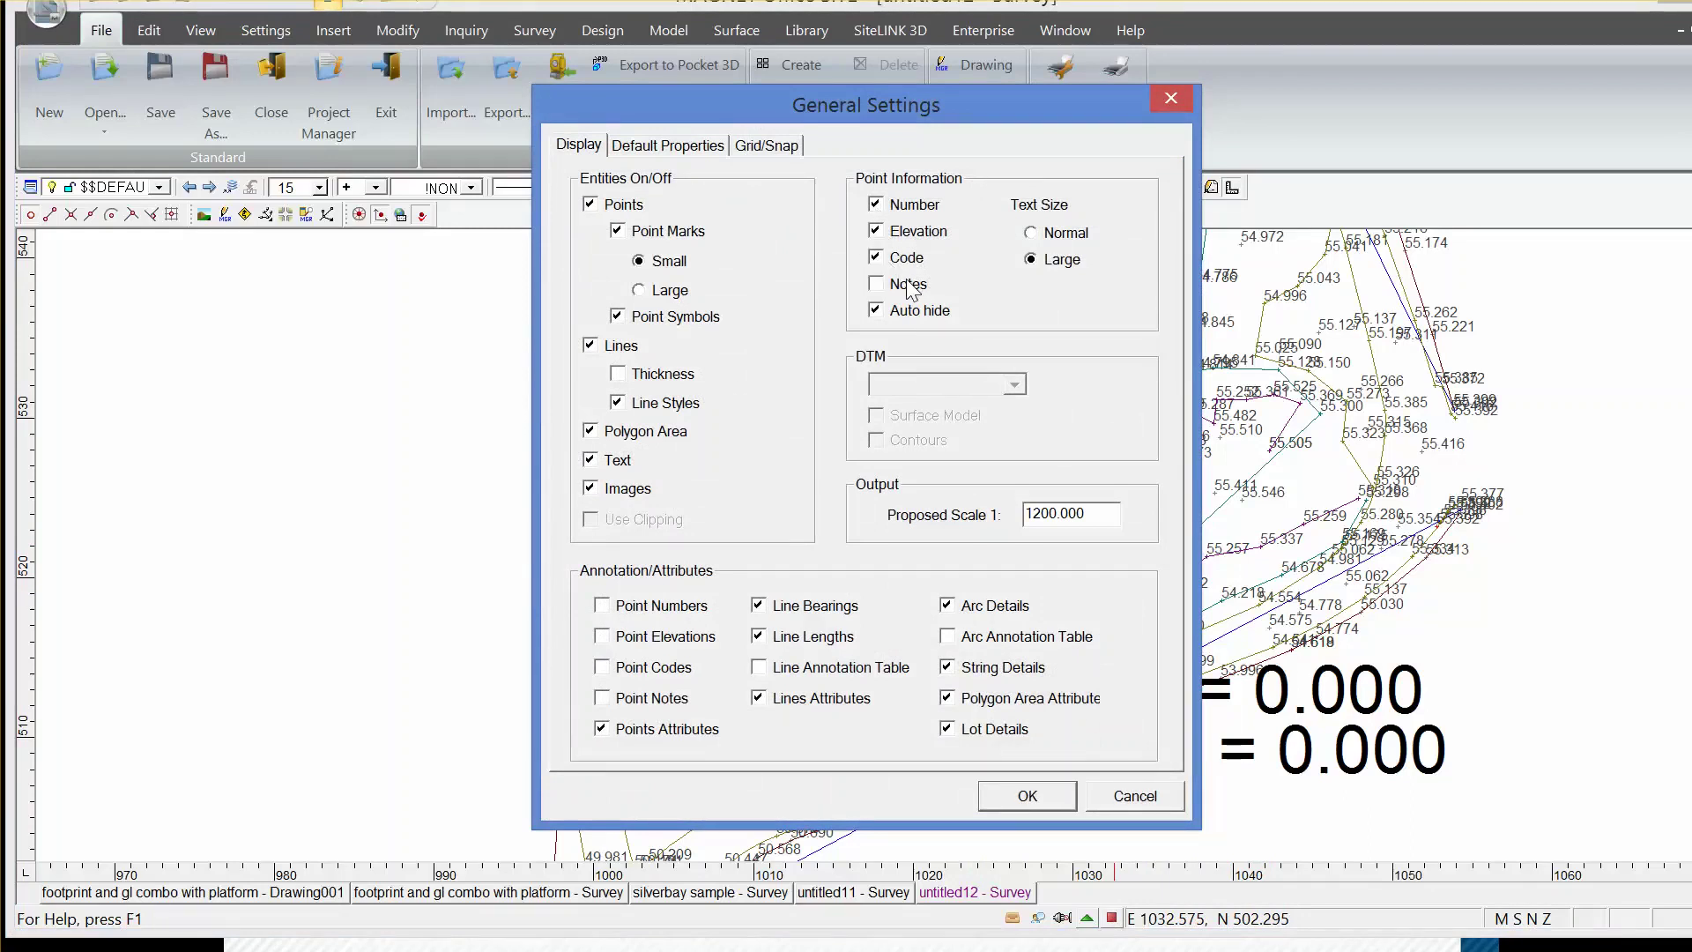
{"action": "left_click", "coordinate": [1023, 798]}
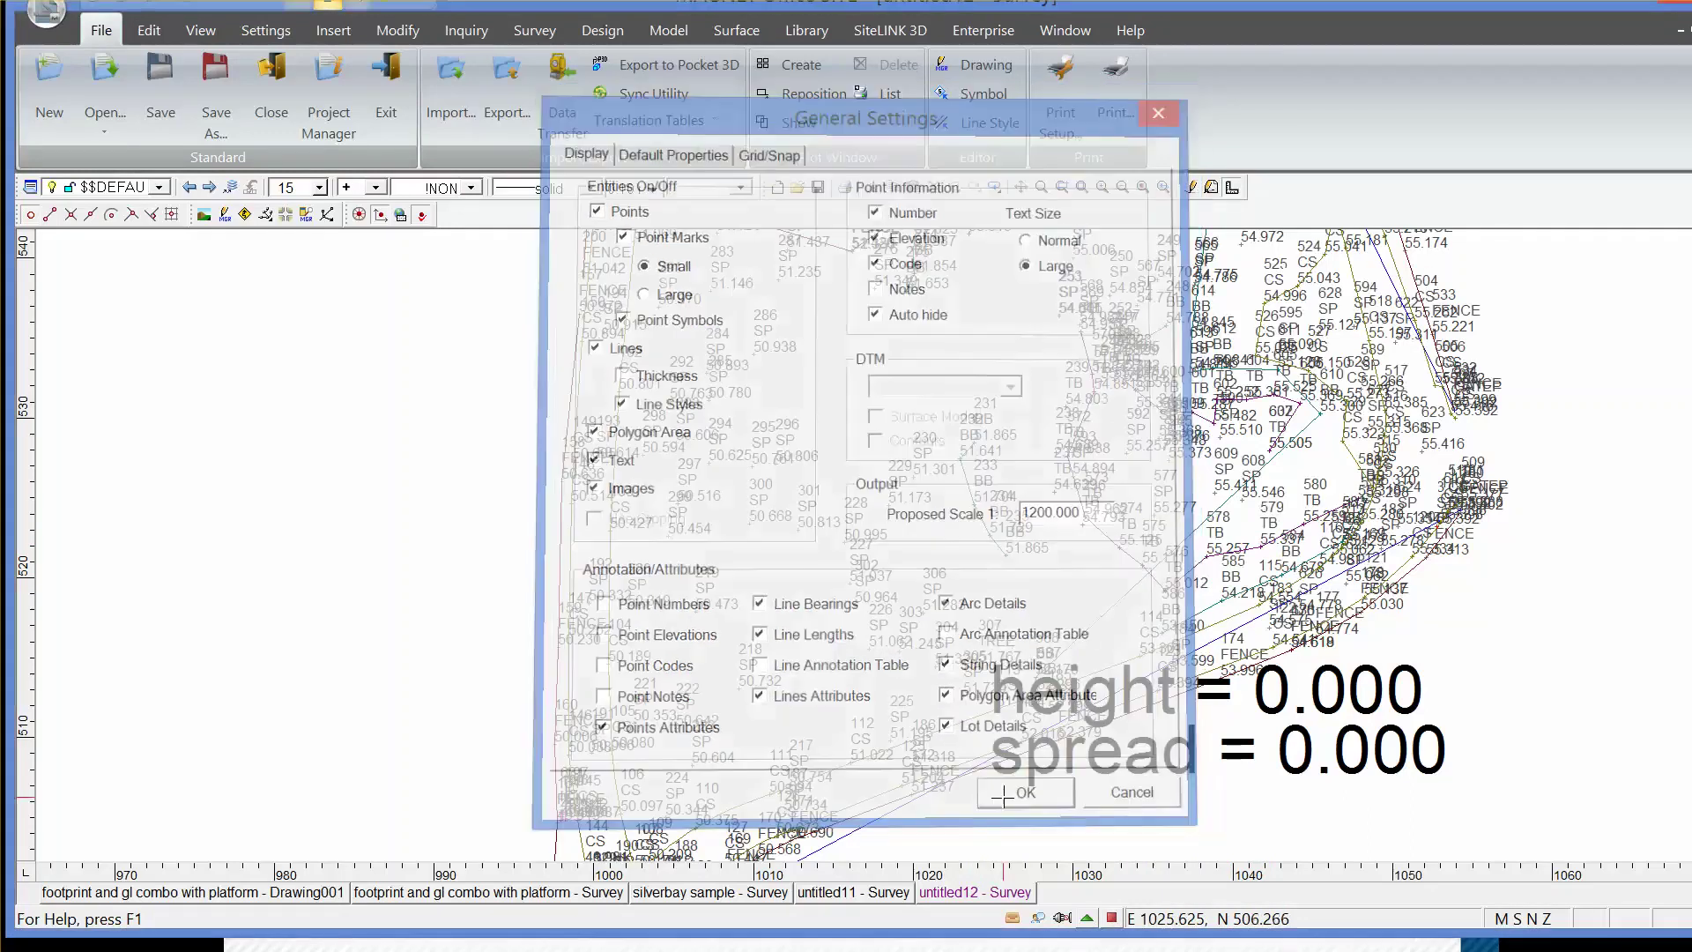
Step: Review the properties of FENCE point 158 on the western boundary
{"action": "scroll", "coordinate": [547, 502], "scroll_direction": "up", "scroll_amount": 5}
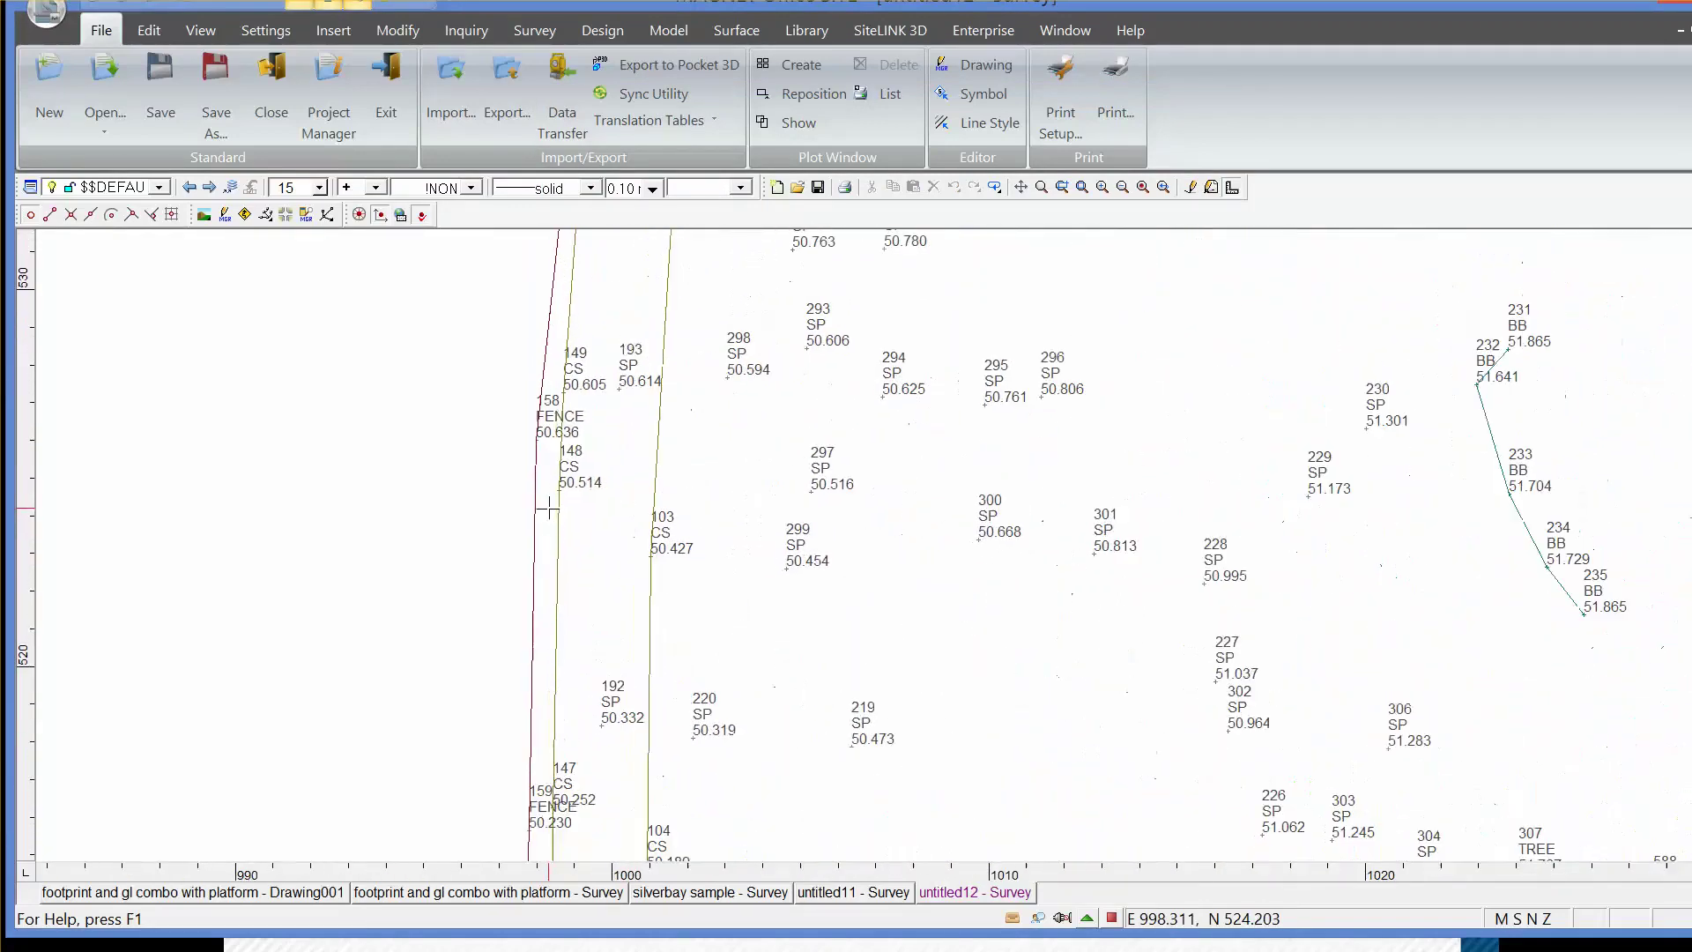
{"action": "scroll", "coordinate": [546, 502], "scroll_direction": "up", "scroll_amount": 2}
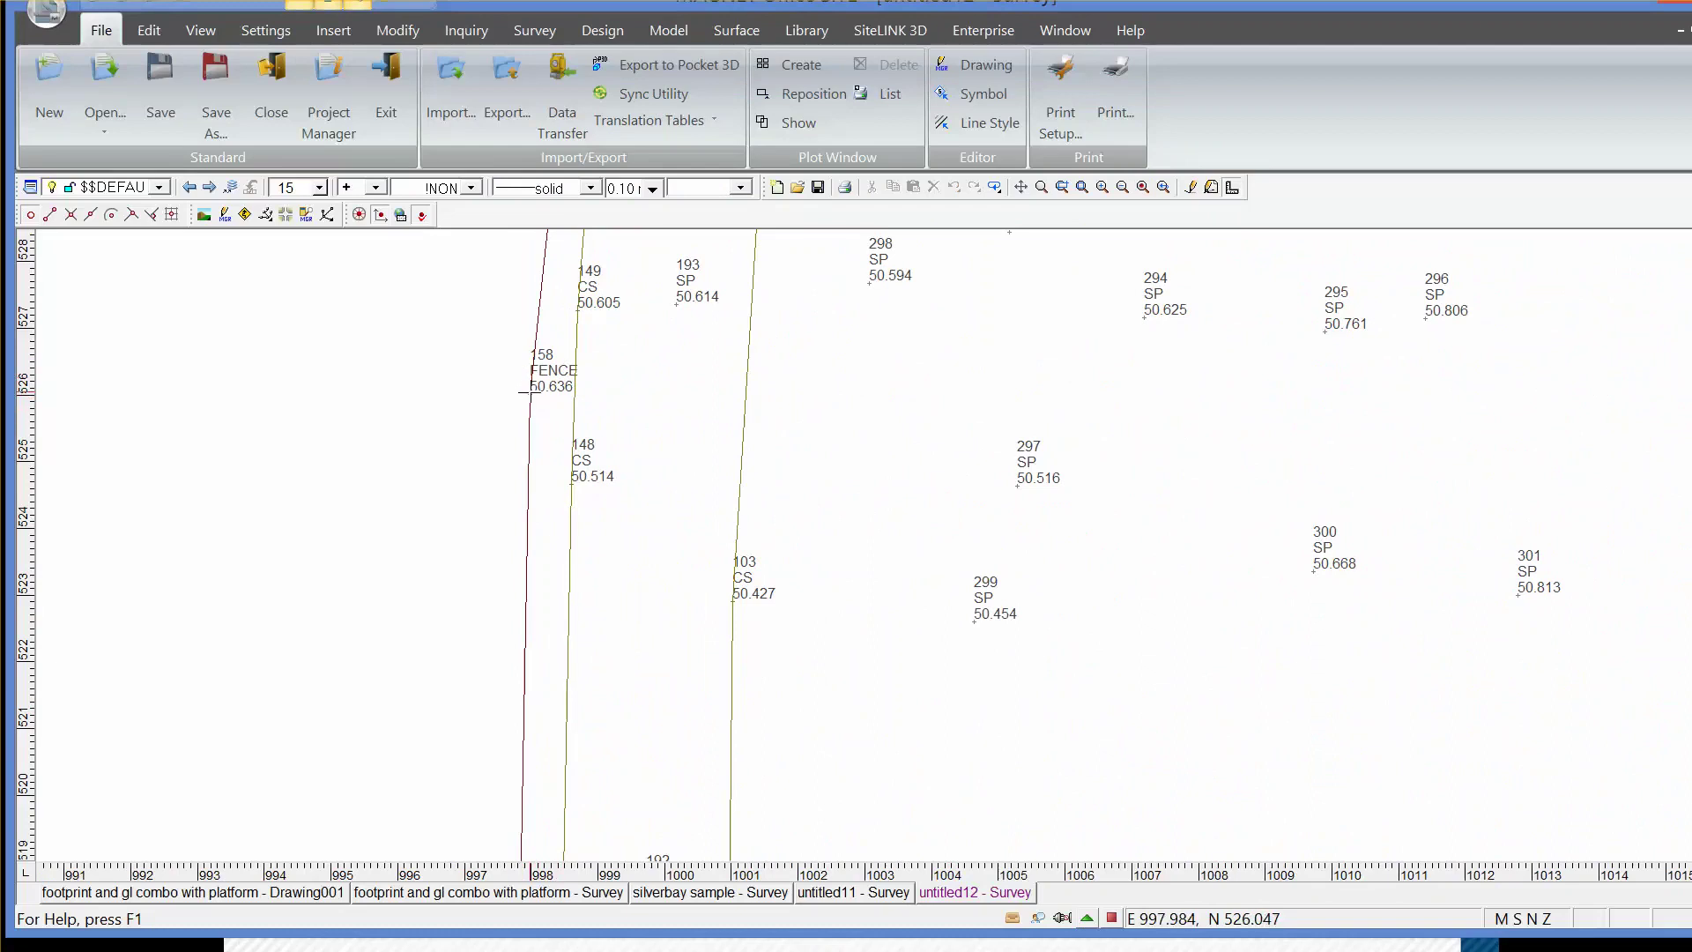
{"action": "double_click", "coordinate": [538, 399]}
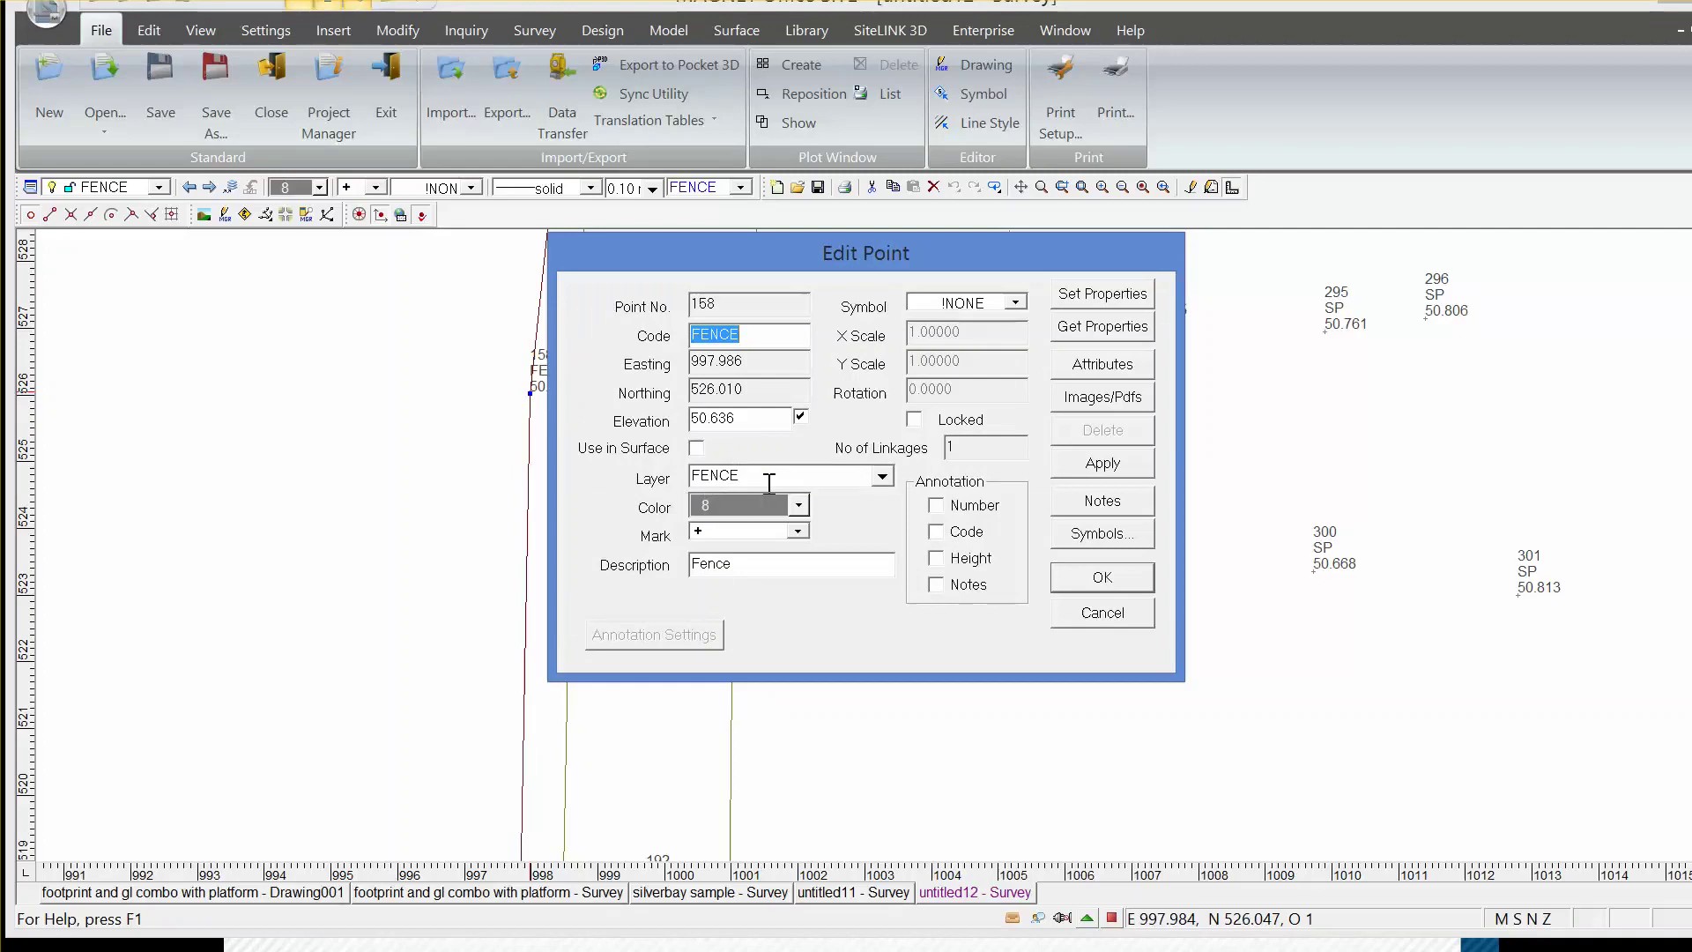
{"action": "left_click", "coordinate": [1102, 578]}
Step: Check the properties of FENCE point 157 and view the image attached to it
{"action": "mouse_move", "coordinate": [768, 510]}
{"action": "middle_mouse_down"}
{"action": "mouse_move", "coordinate": [861, 653]}
{"action": "mouse_move", "coordinate": [869, 712]}
{"action": "mouse_move", "coordinate": [925, 758]}
{"action": "middle_mouse_up"}
{"action": "scroll", "coordinate": [805, 551], "scroll_direction": "down", "scroll_amount": 2}
{"action": "mouse_move", "coordinate": [805, 550]}
{"action": "middle_mouse_down"}
{"action": "mouse_move", "coordinate": [789, 555]}
{"action": "mouse_move", "coordinate": [790, 677]}
{"action": "middle_mouse_up"}
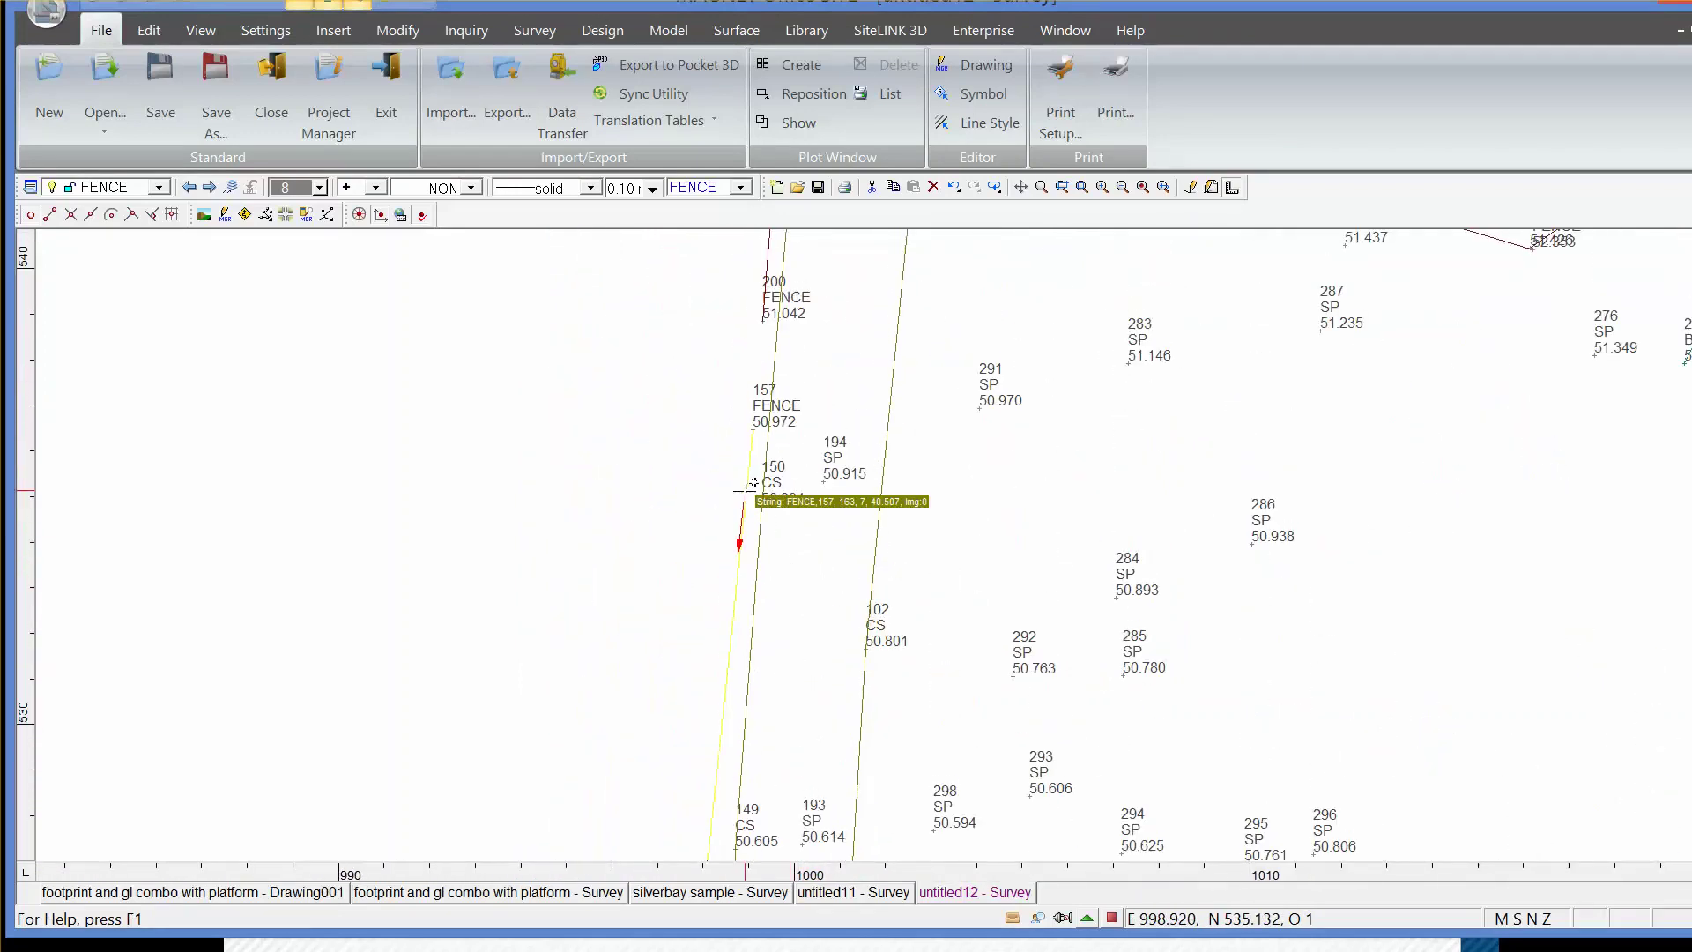
{"action": "double_click", "coordinate": [757, 424]}
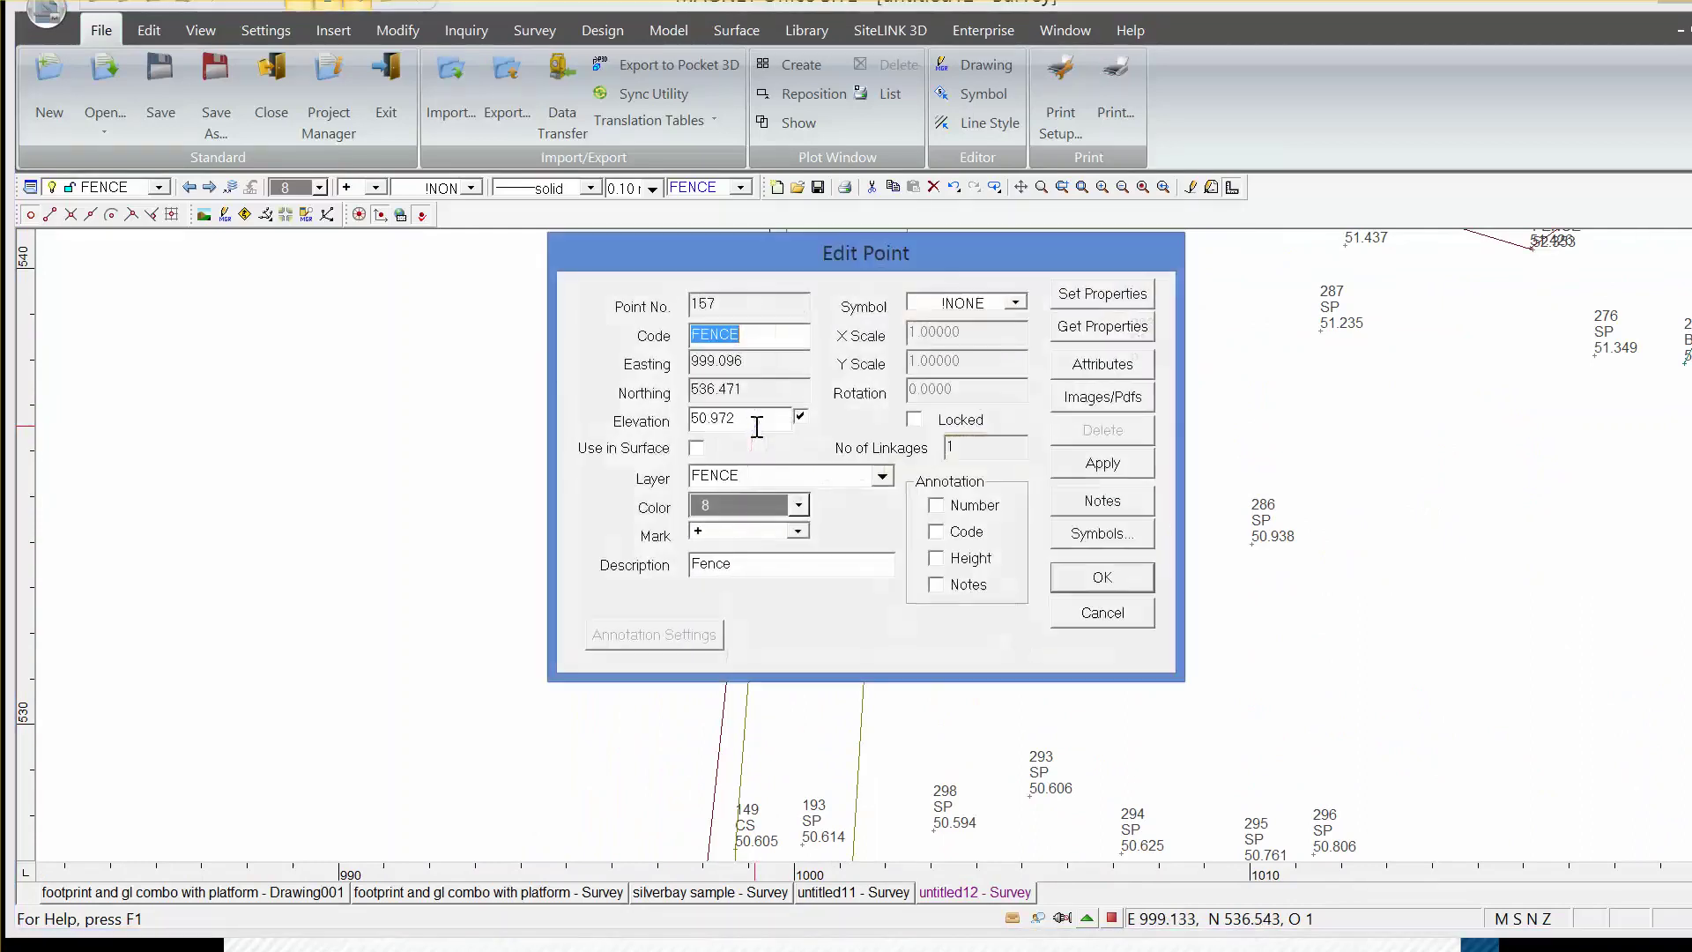
{"action": "left_click", "coordinate": [1102, 397]}
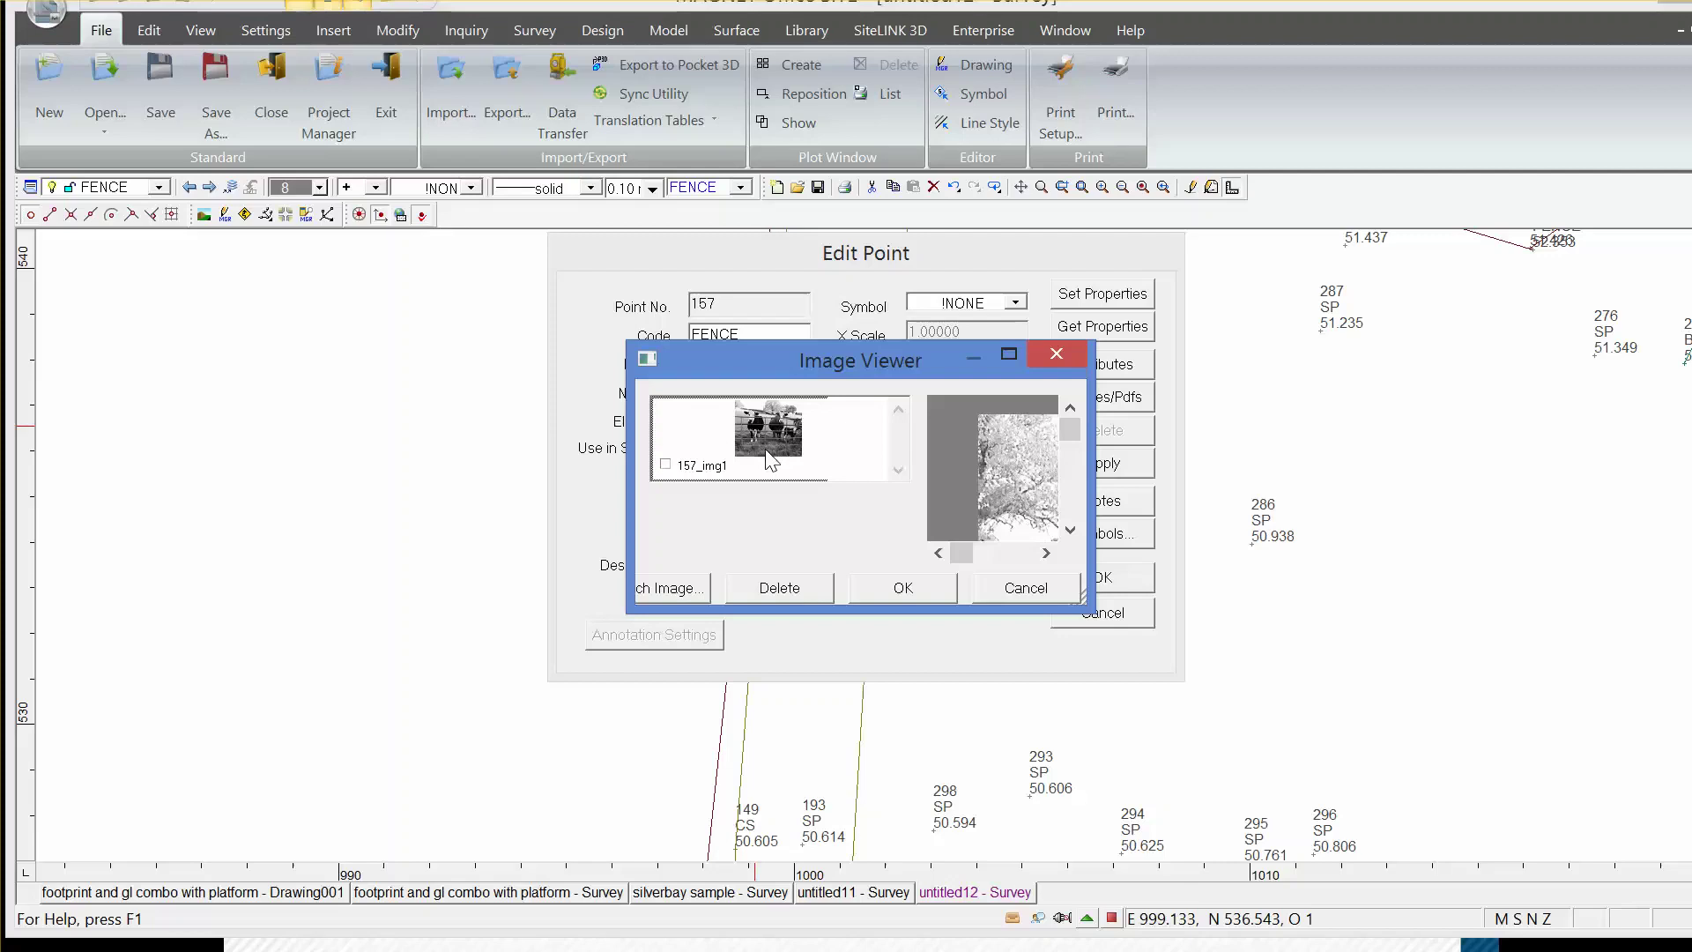
{"action": "left_click", "coordinate": [895, 590]}
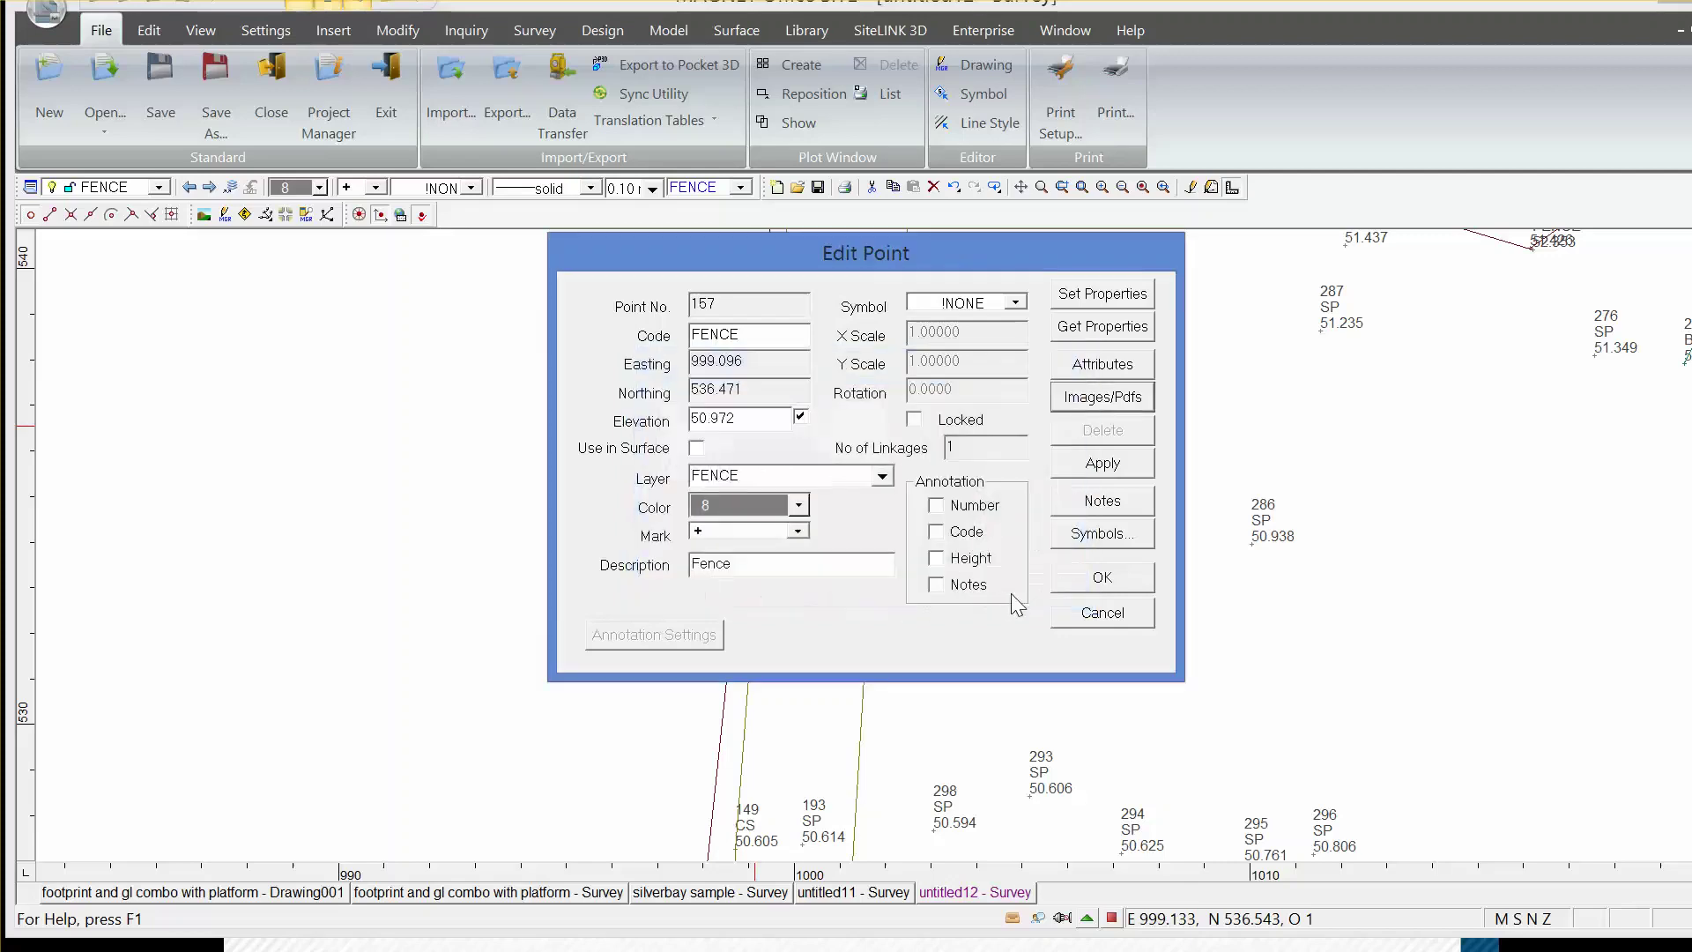
{"action": "left_click", "coordinate": [1065, 576]}
Step: Switch to the silverbay sample survey and look over the finished site plan
{"action": "scroll", "coordinate": [1057, 571], "scroll_direction": "down", "scroll_amount": 3}
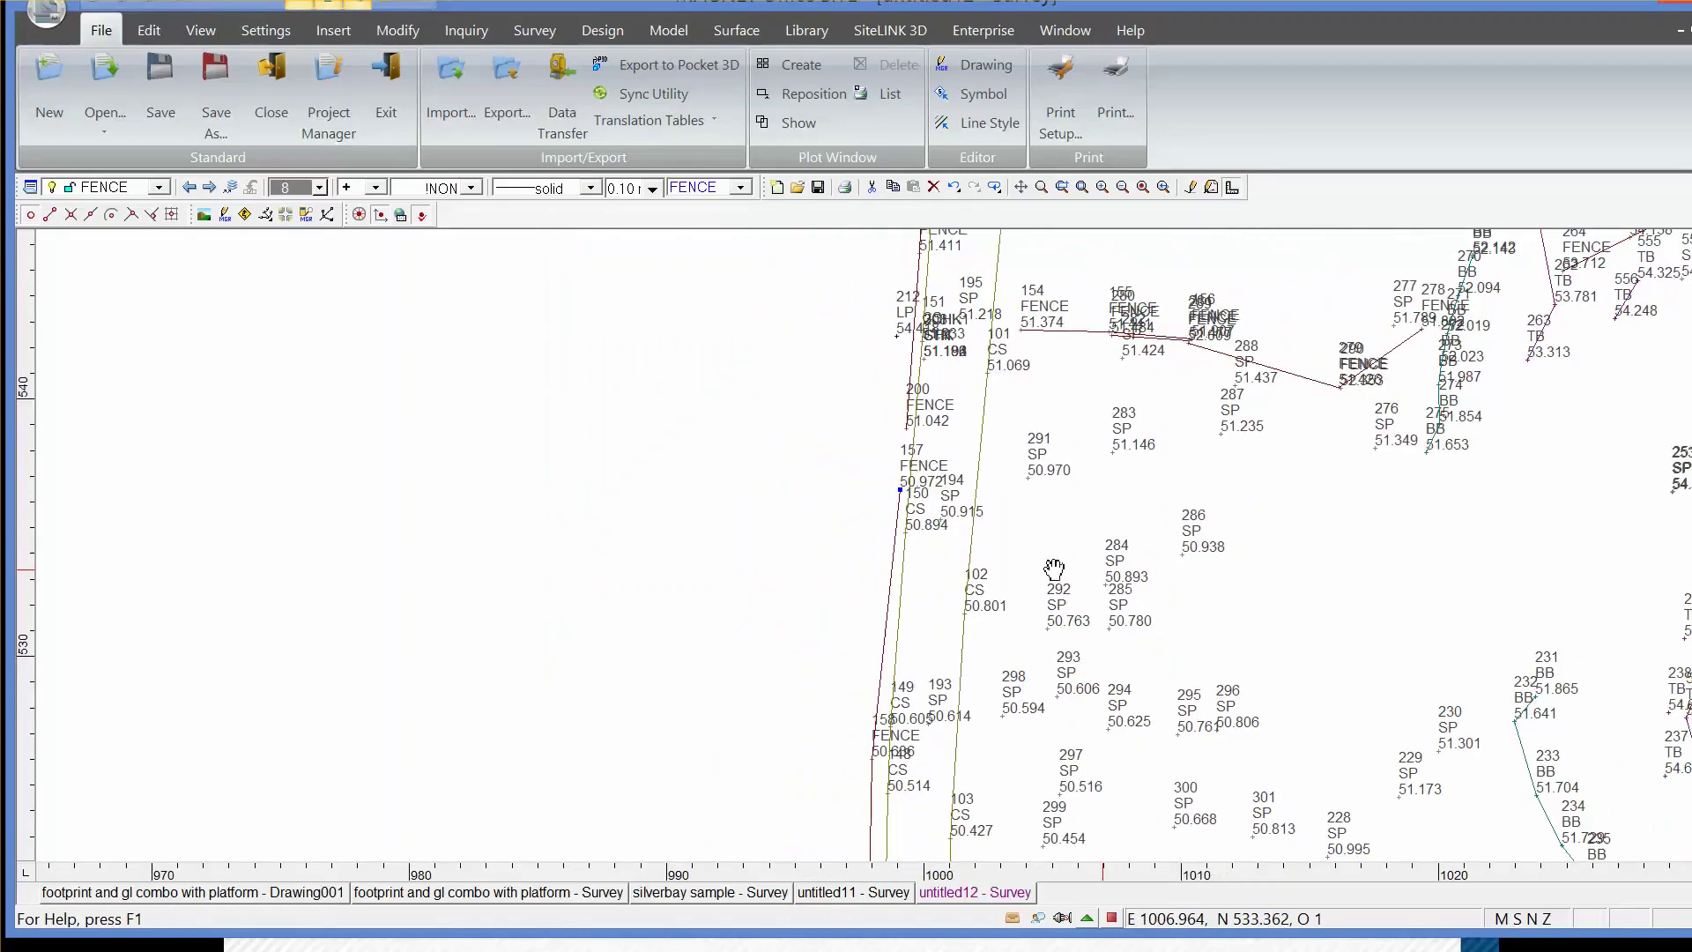
{"action": "scroll", "coordinate": [1054, 568], "scroll_direction": "down", "scroll_amount": 2}
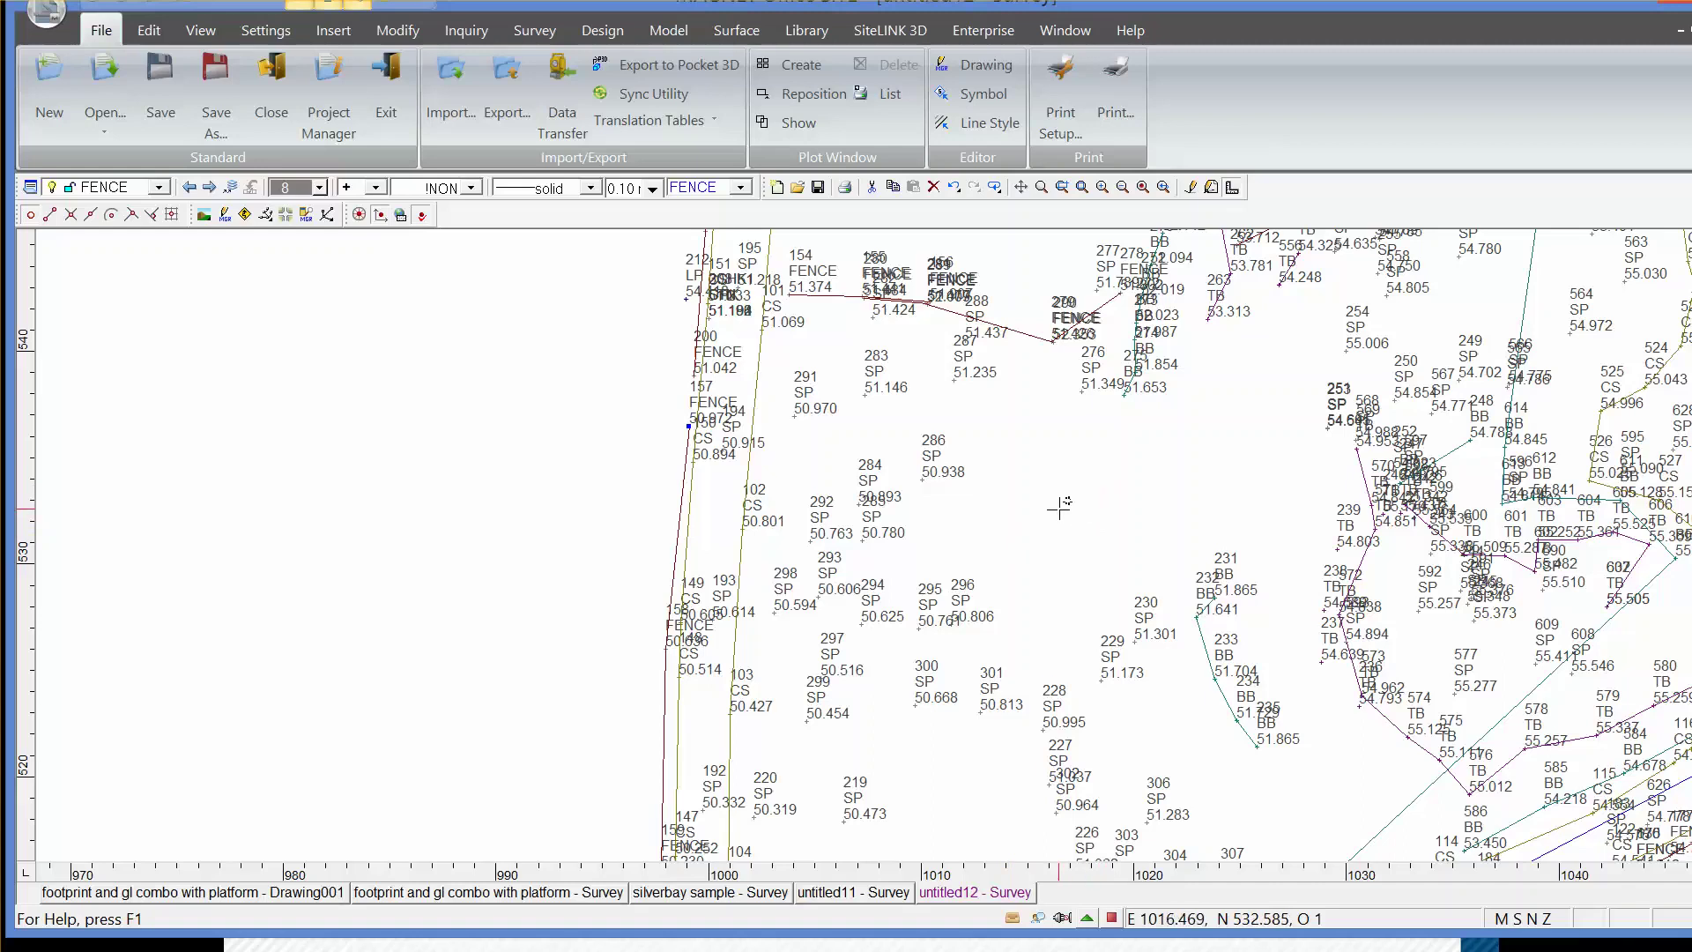
{"action": "scroll", "coordinate": [1058, 508], "scroll_direction": "down", "scroll_amount": 1}
{"action": "mouse_move", "coordinate": [1059, 508]}
{"action": "middle_mouse_down"}
{"action": "mouse_move", "coordinate": [1008, 489]}
{"action": "mouse_move", "coordinate": [884, 515]}
{"action": "middle_mouse_up"}
{"action": "scroll", "coordinate": [884, 516], "scroll_direction": "down", "scroll_amount": 2}
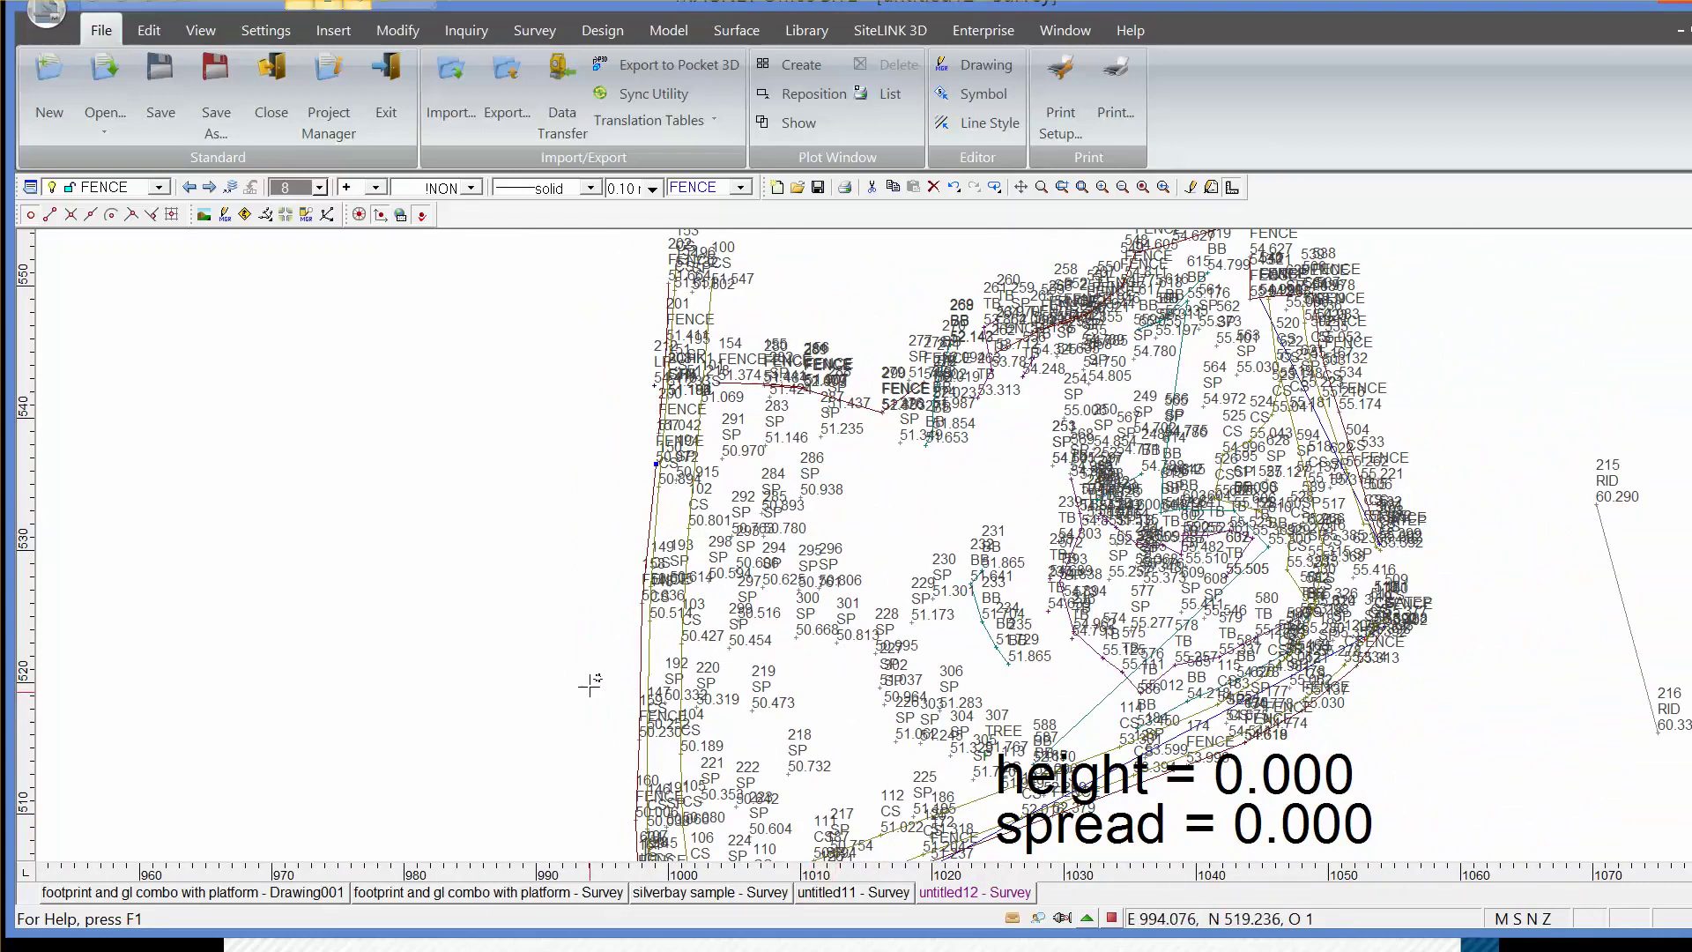
{"action": "left_click", "coordinate": [670, 893]}
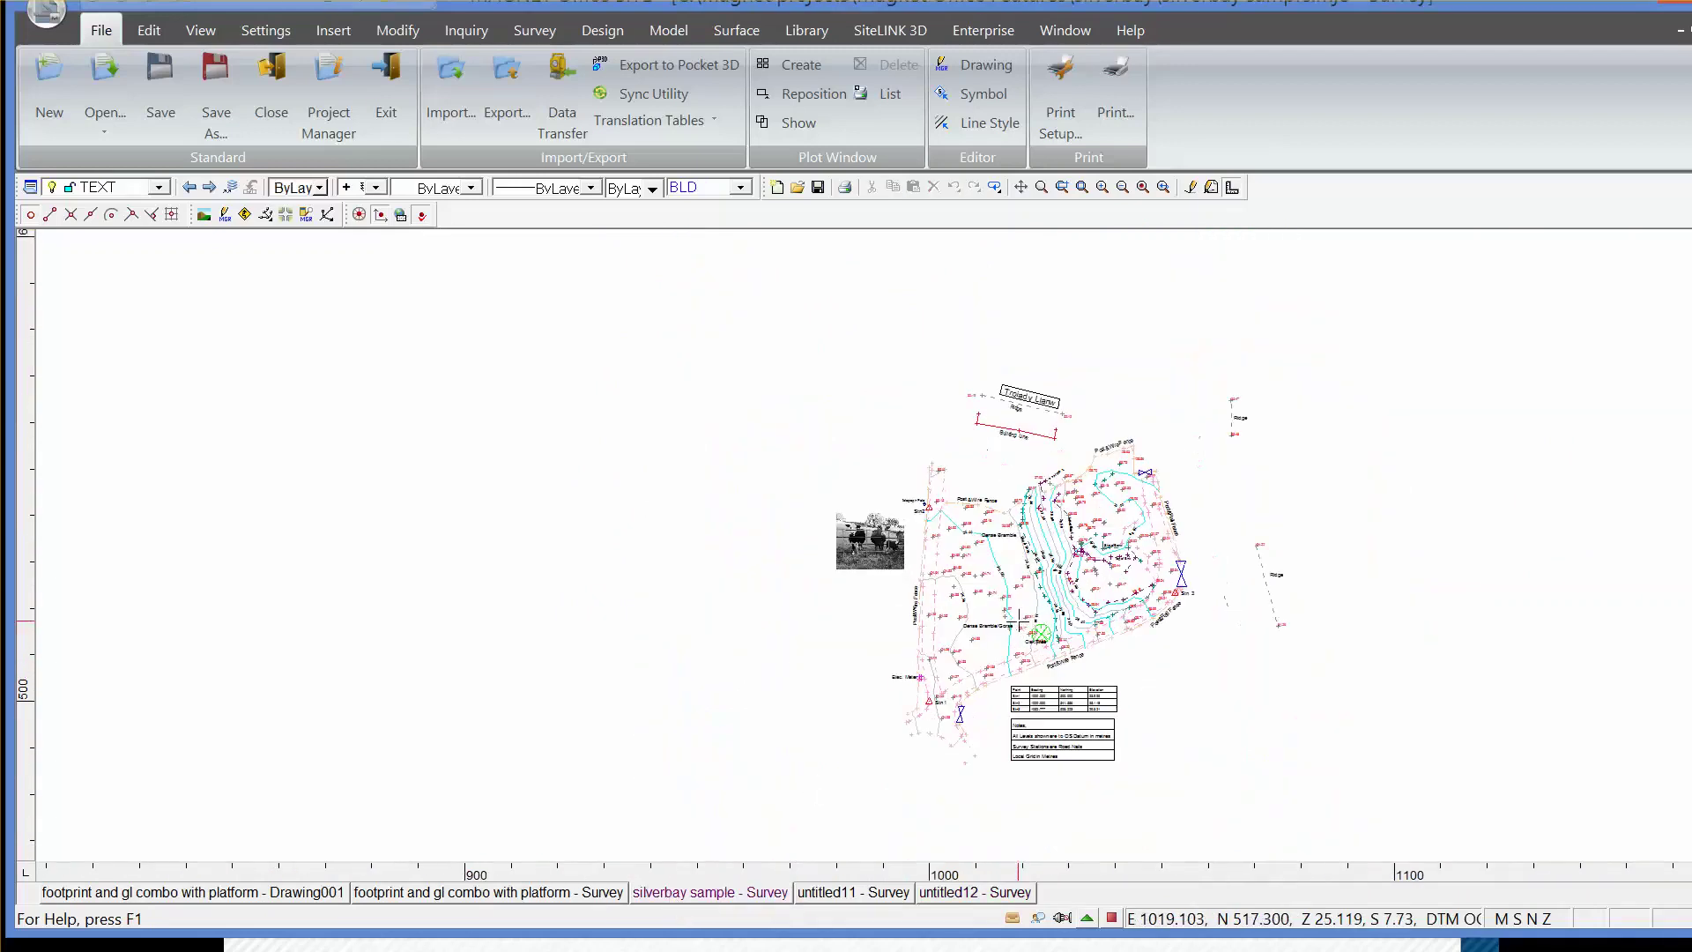
{"action": "scroll", "coordinate": [1012, 626], "scroll_direction": "up", "scroll_amount": 3}
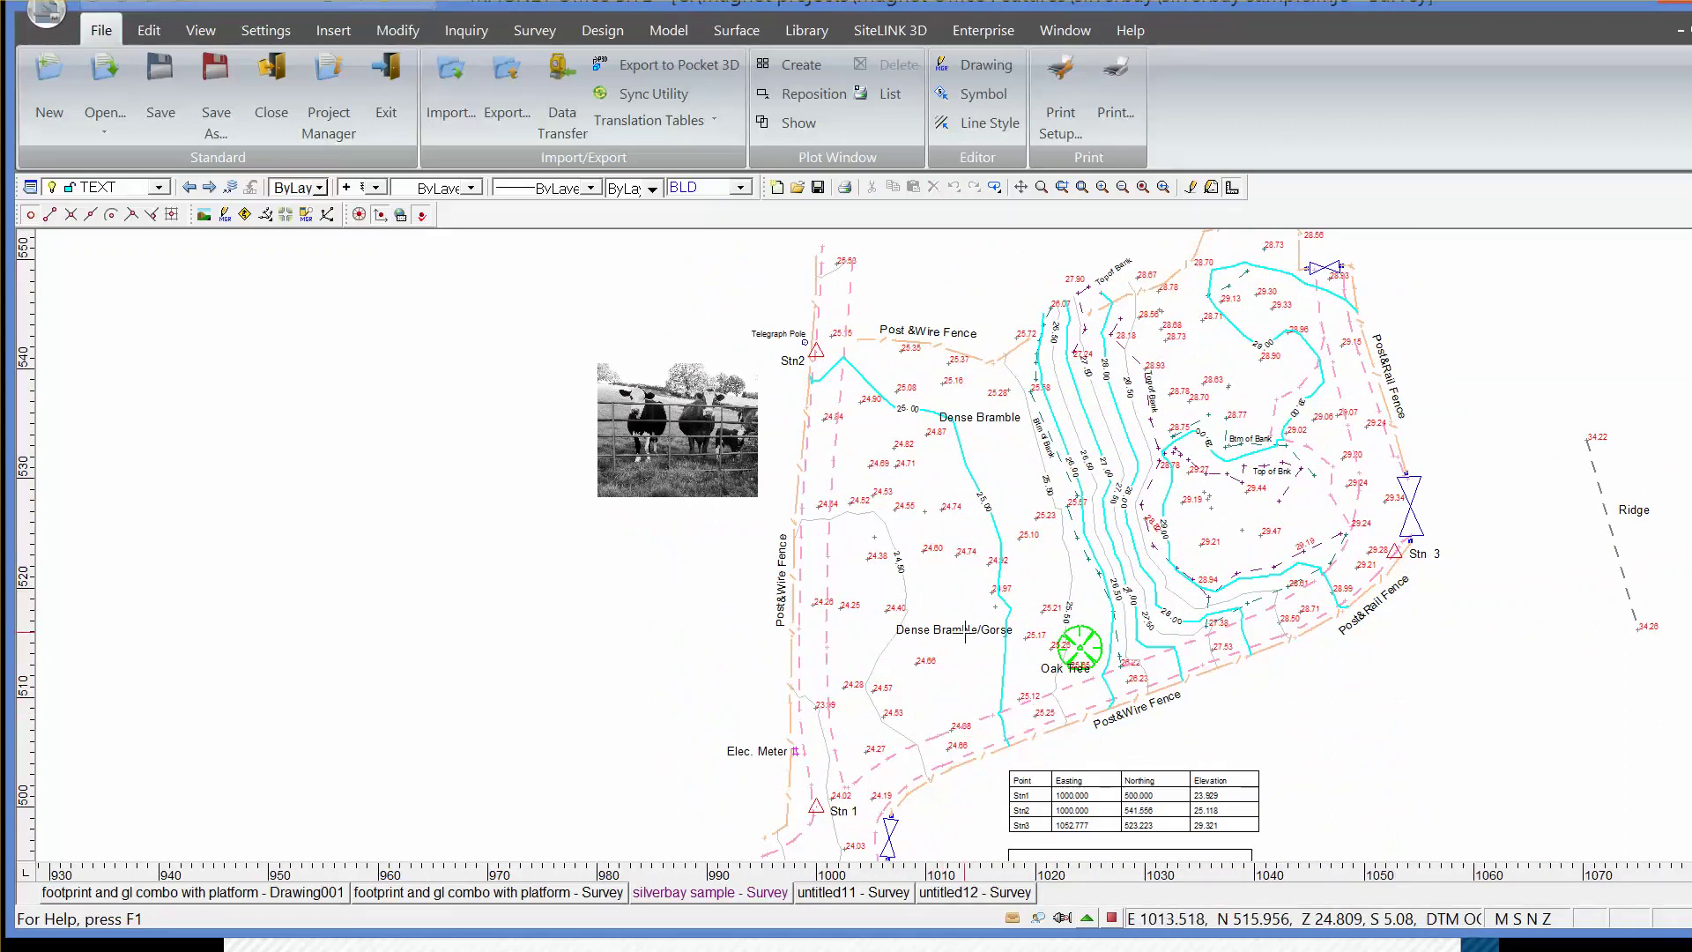
{"action": "scroll", "coordinate": [965, 633], "scroll_direction": "down", "scroll_amount": 1}
{"action": "scroll", "coordinate": [965, 633], "scroll_direction": "down", "scroll_amount": 1}
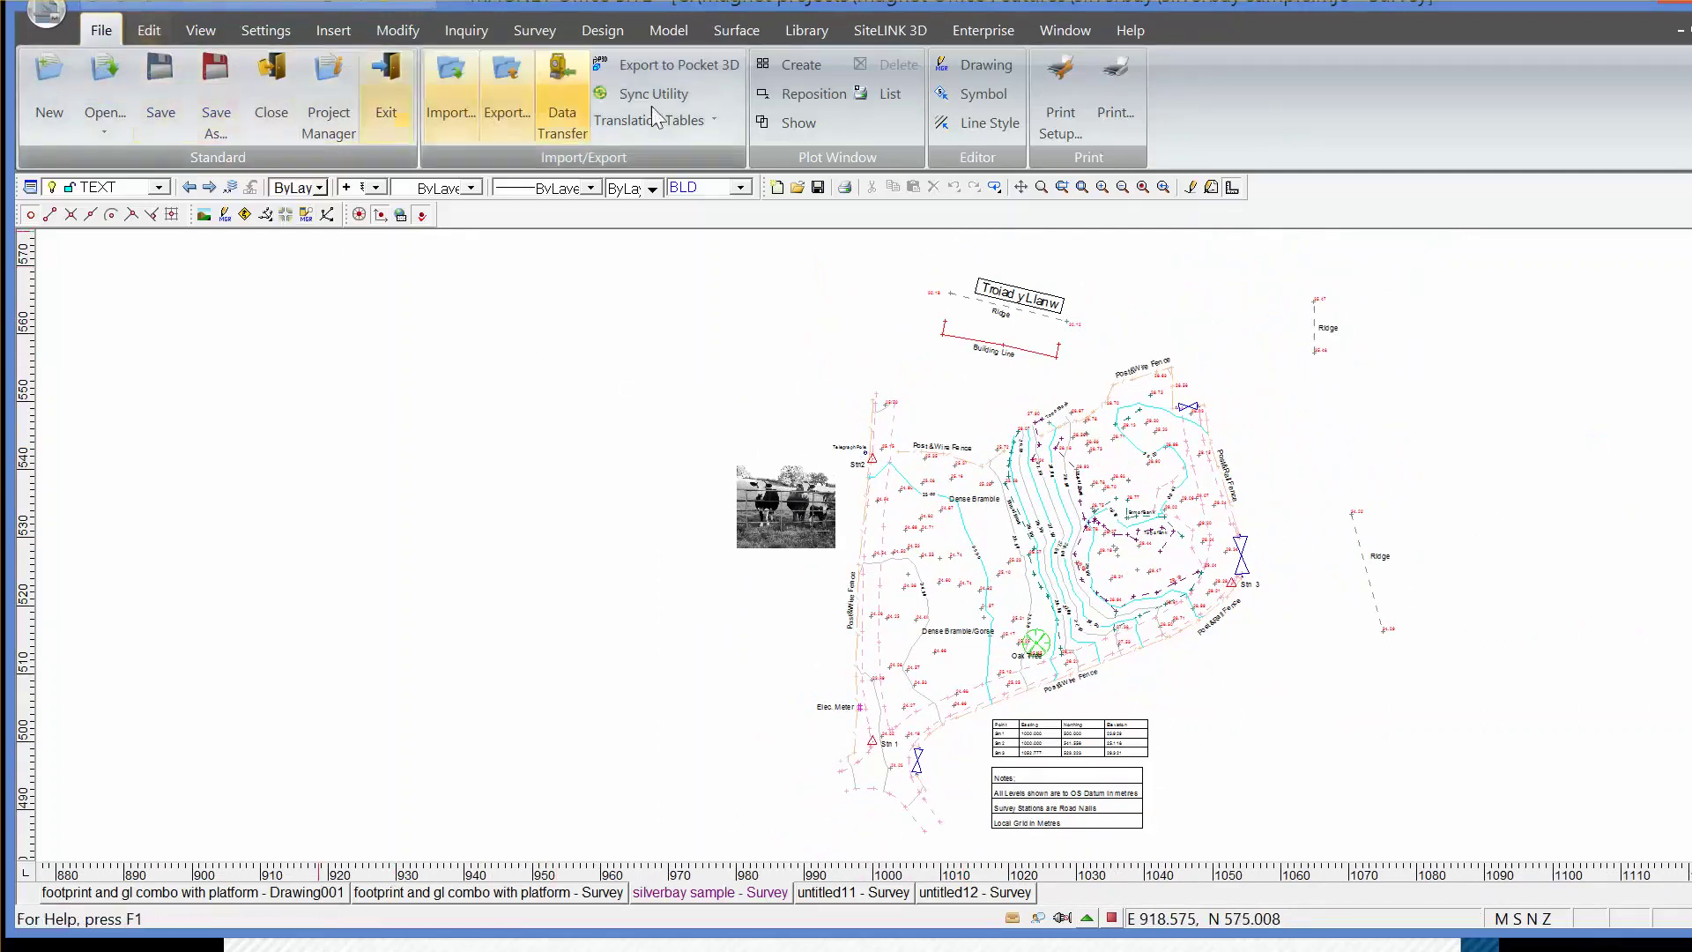
Step: Create a plot window using the A3.tbk title block
{"action": "left_click", "coordinate": [800, 71]}
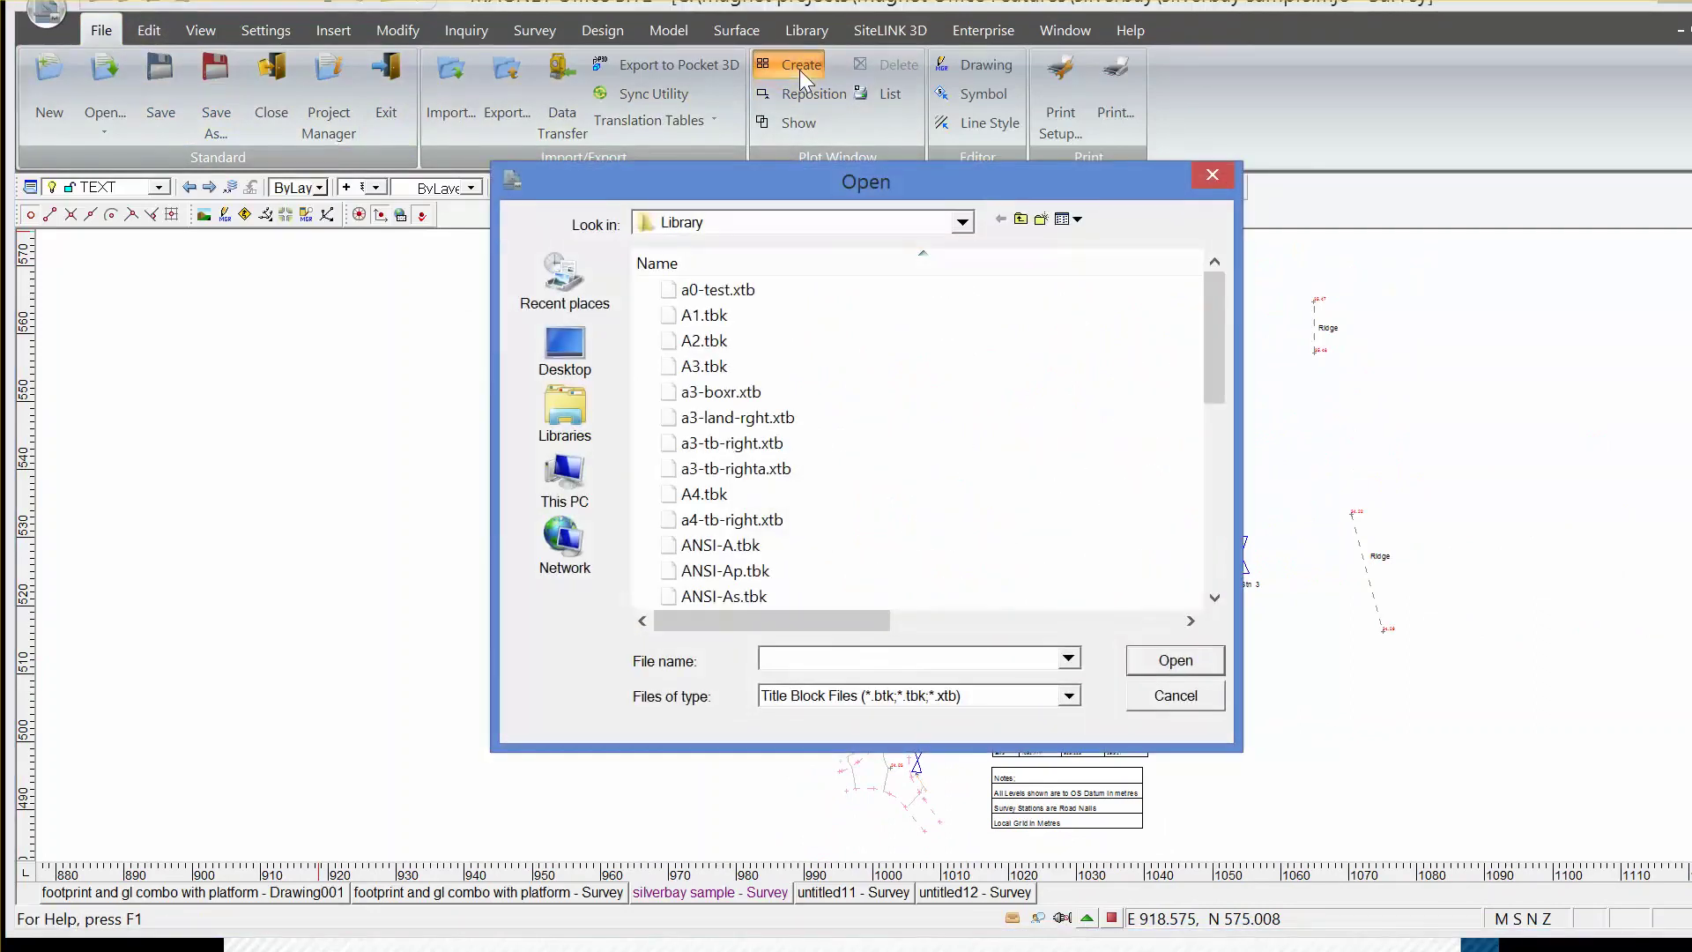
{"action": "left_click", "coordinate": [718, 374]}
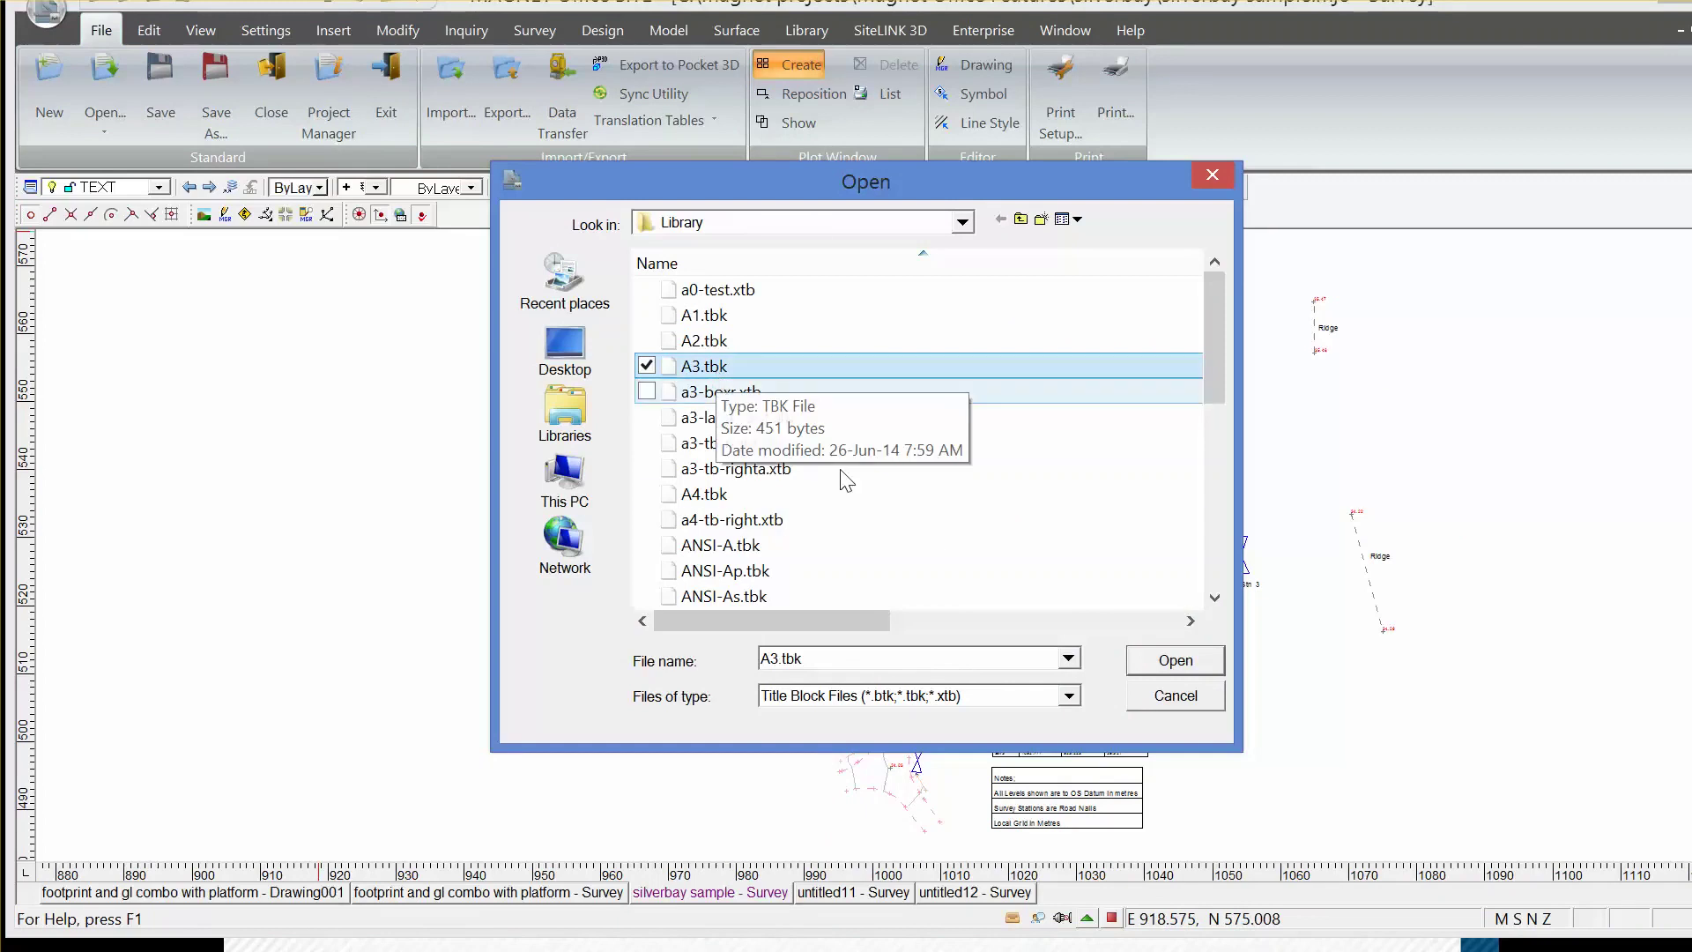
{"action": "left_click", "coordinate": [1151, 657]}
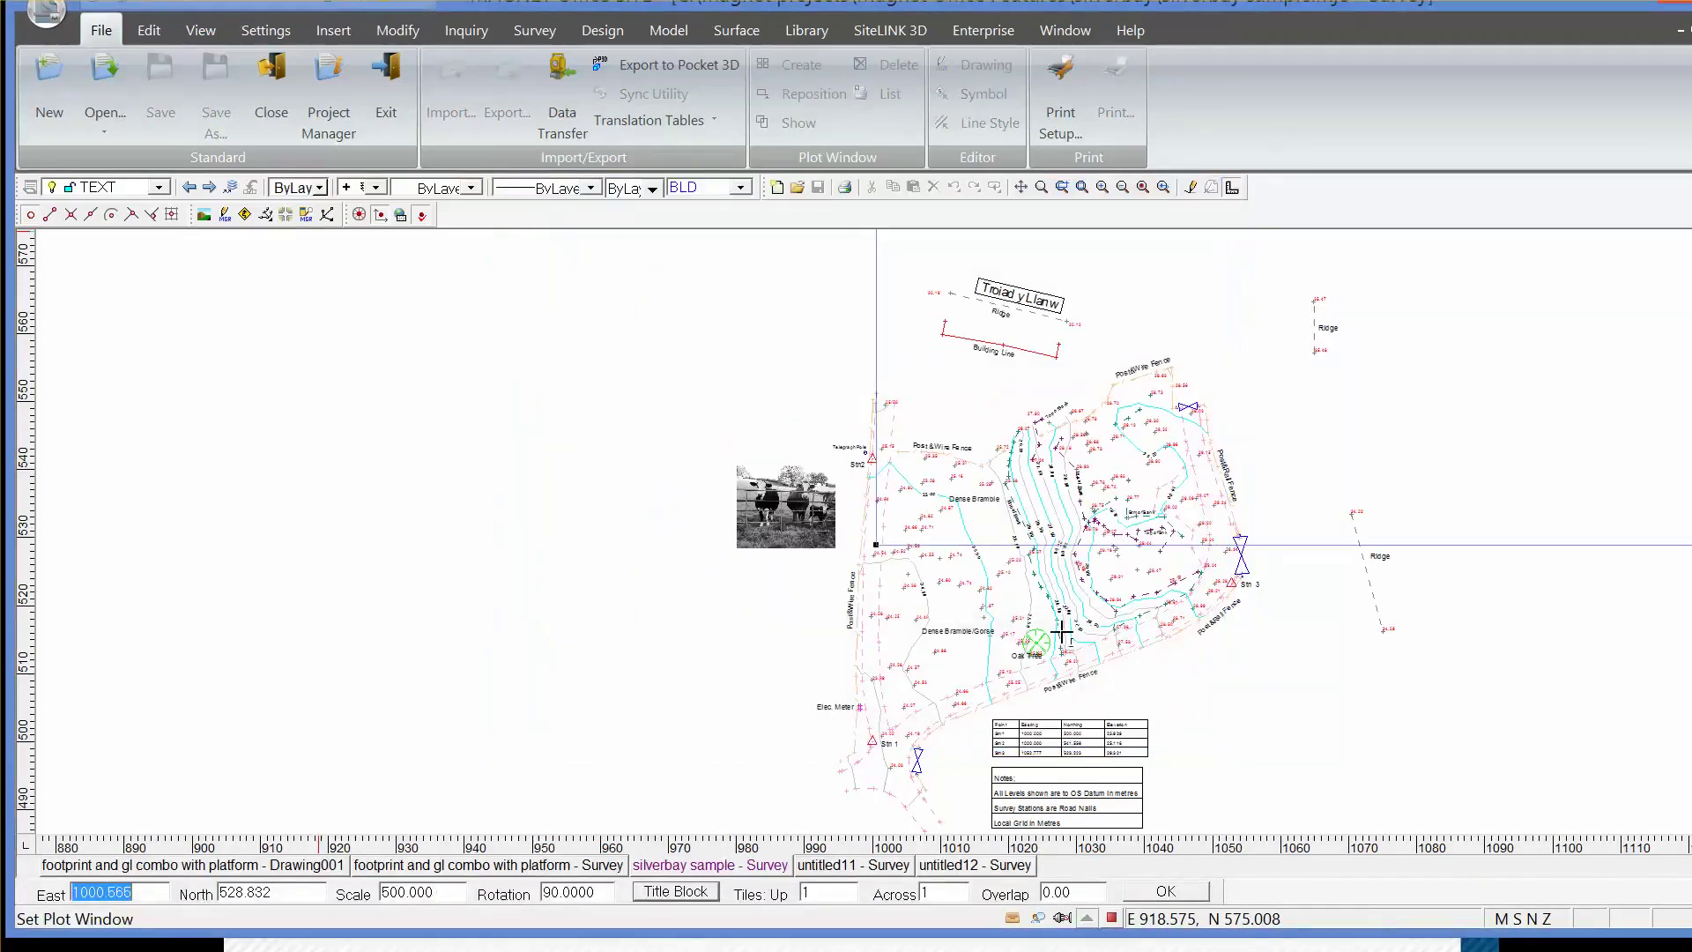
Step: Position and resize the plot window to enclose the whole survey, and set its scale to 350
{"action": "scroll", "coordinate": [944, 604], "scroll_direction": "down", "scroll_amount": 3}
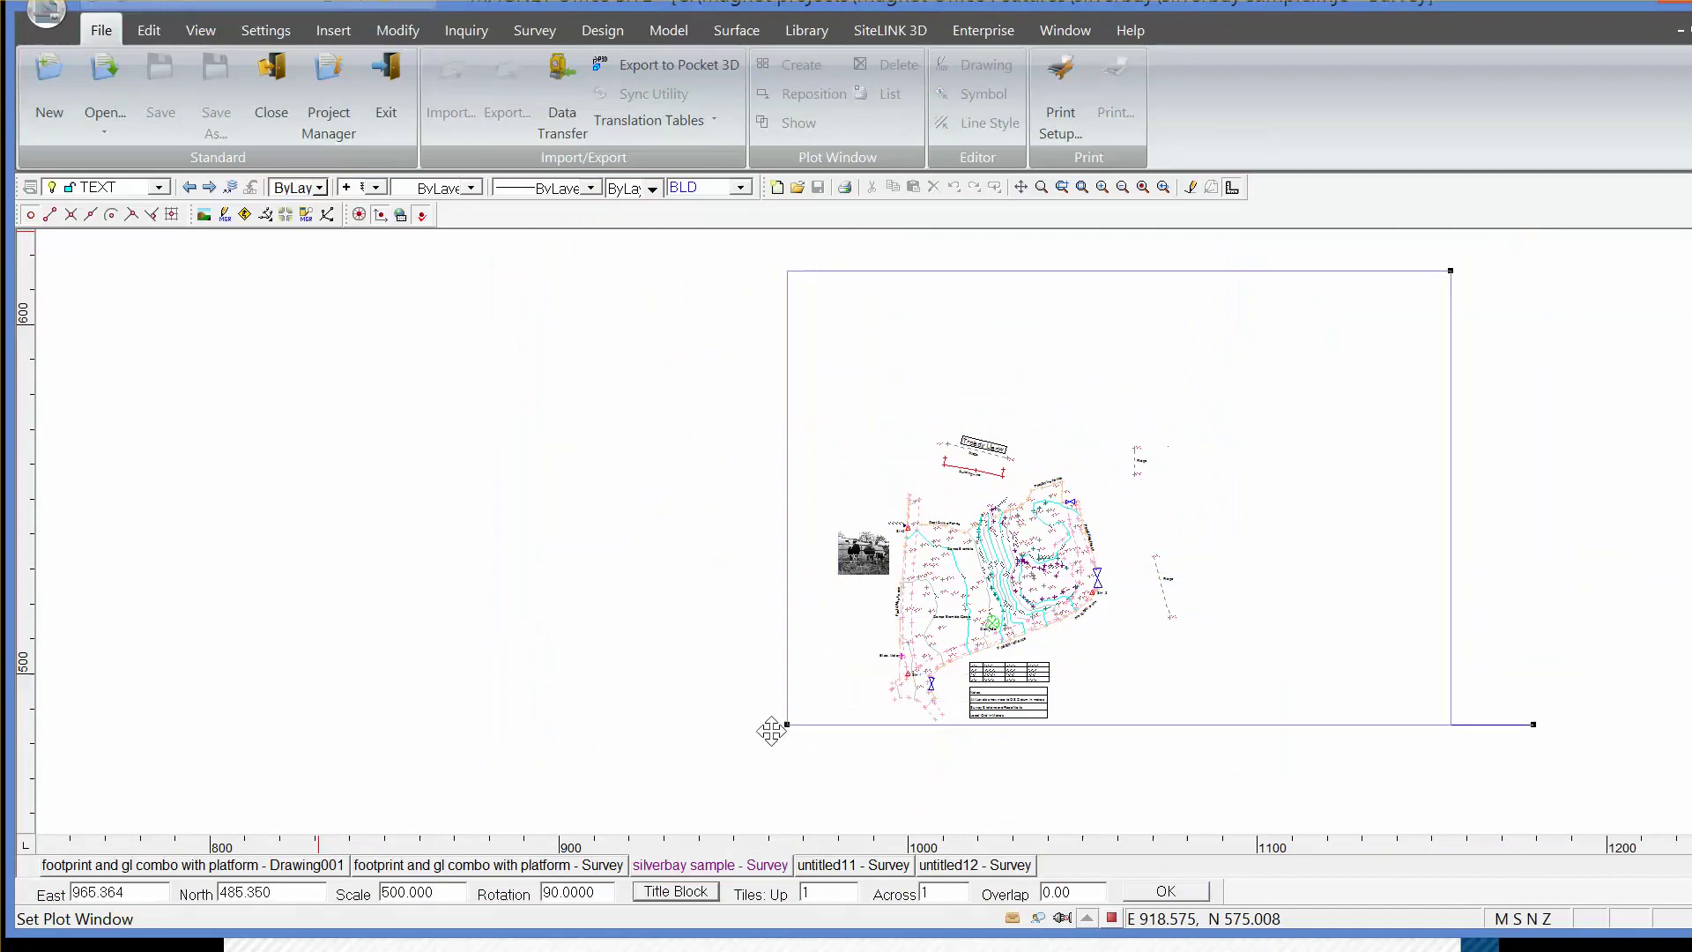
{"action": "left_click", "coordinate": [689, 761]}
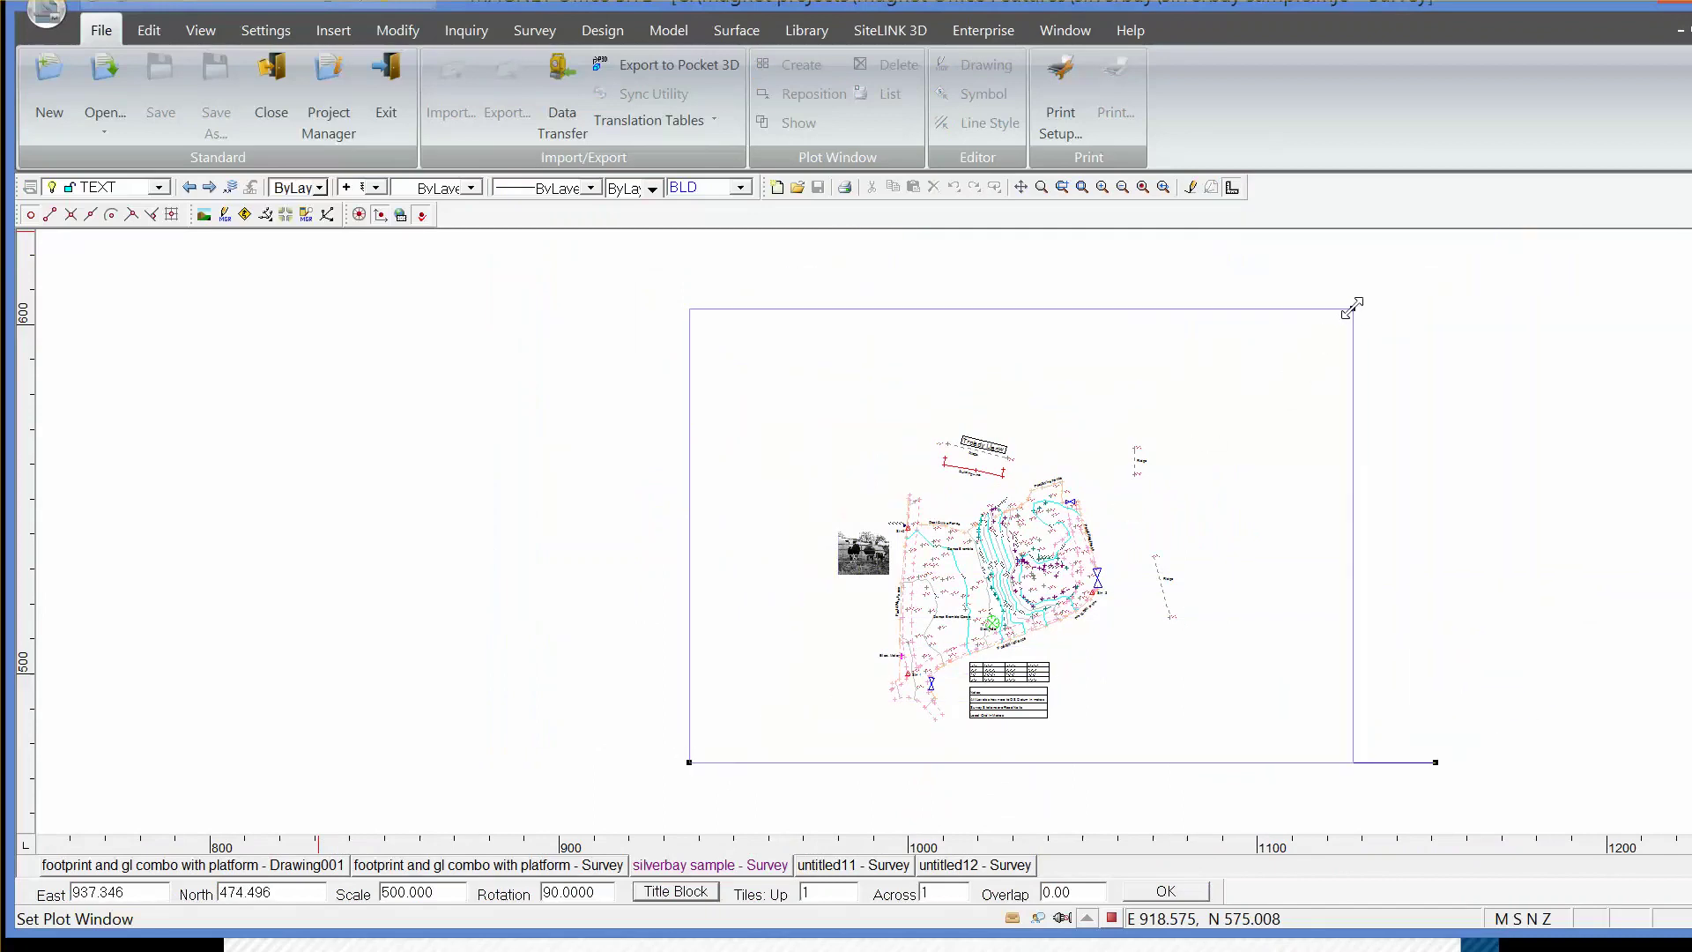
{"action": "left_click", "coordinate": [1168, 435]}
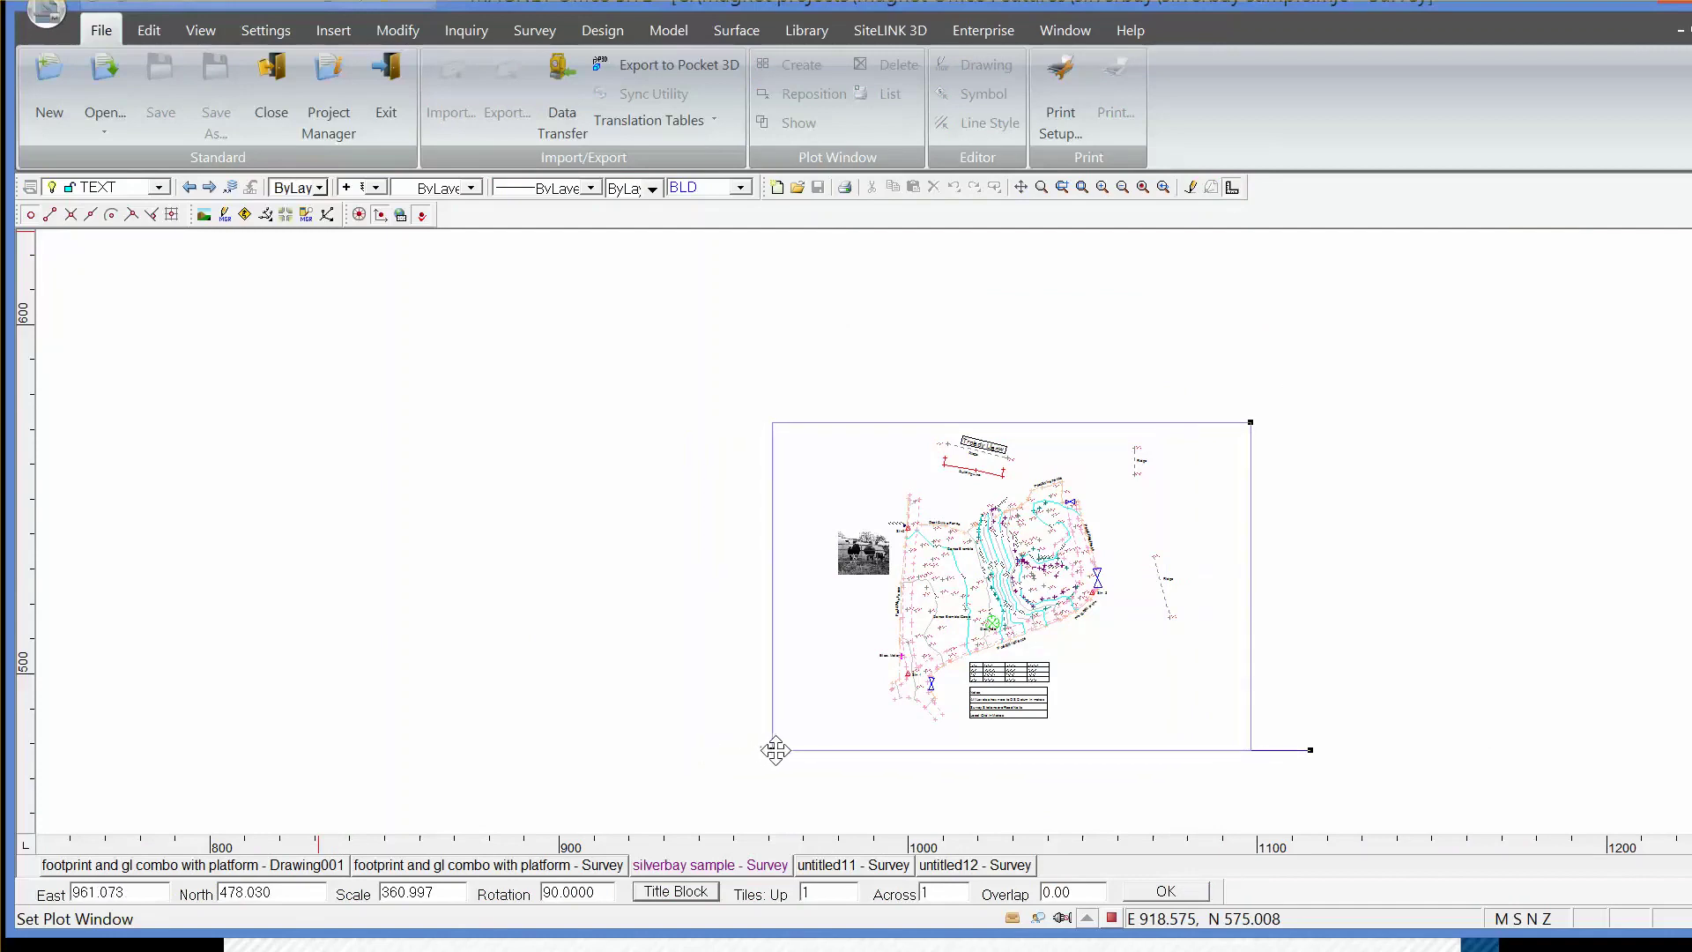
{"action": "left_click", "coordinate": [783, 748]}
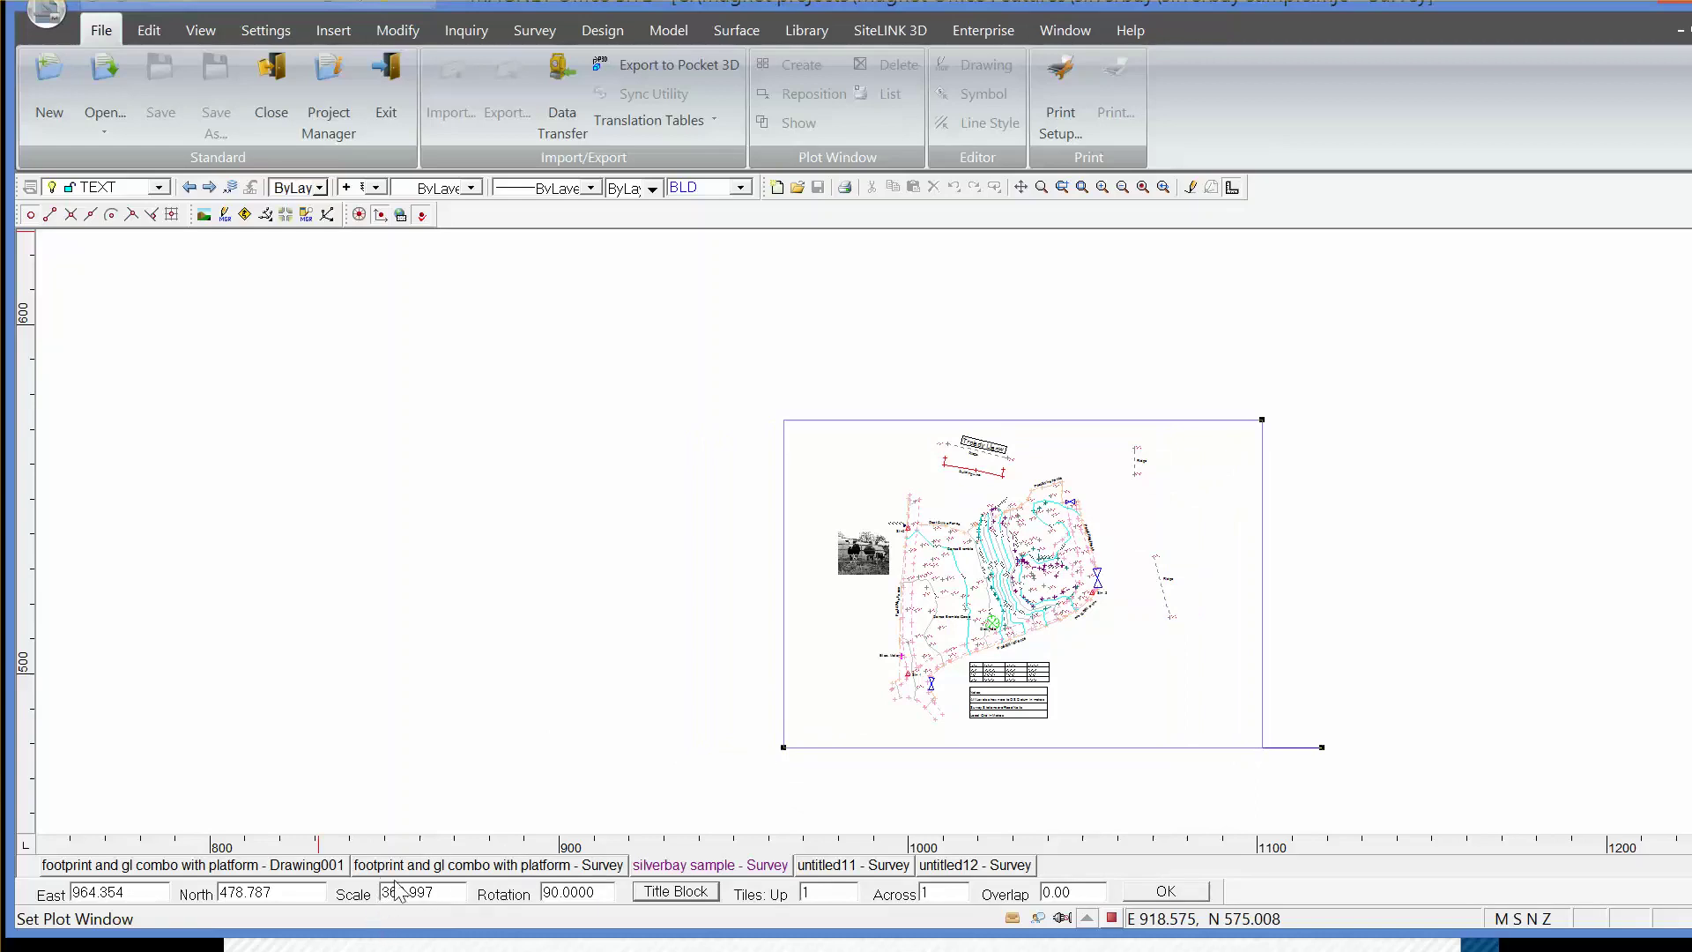
{"action": "double_click", "coordinate": [438, 891]}
{"action": "type", "text": "350"}
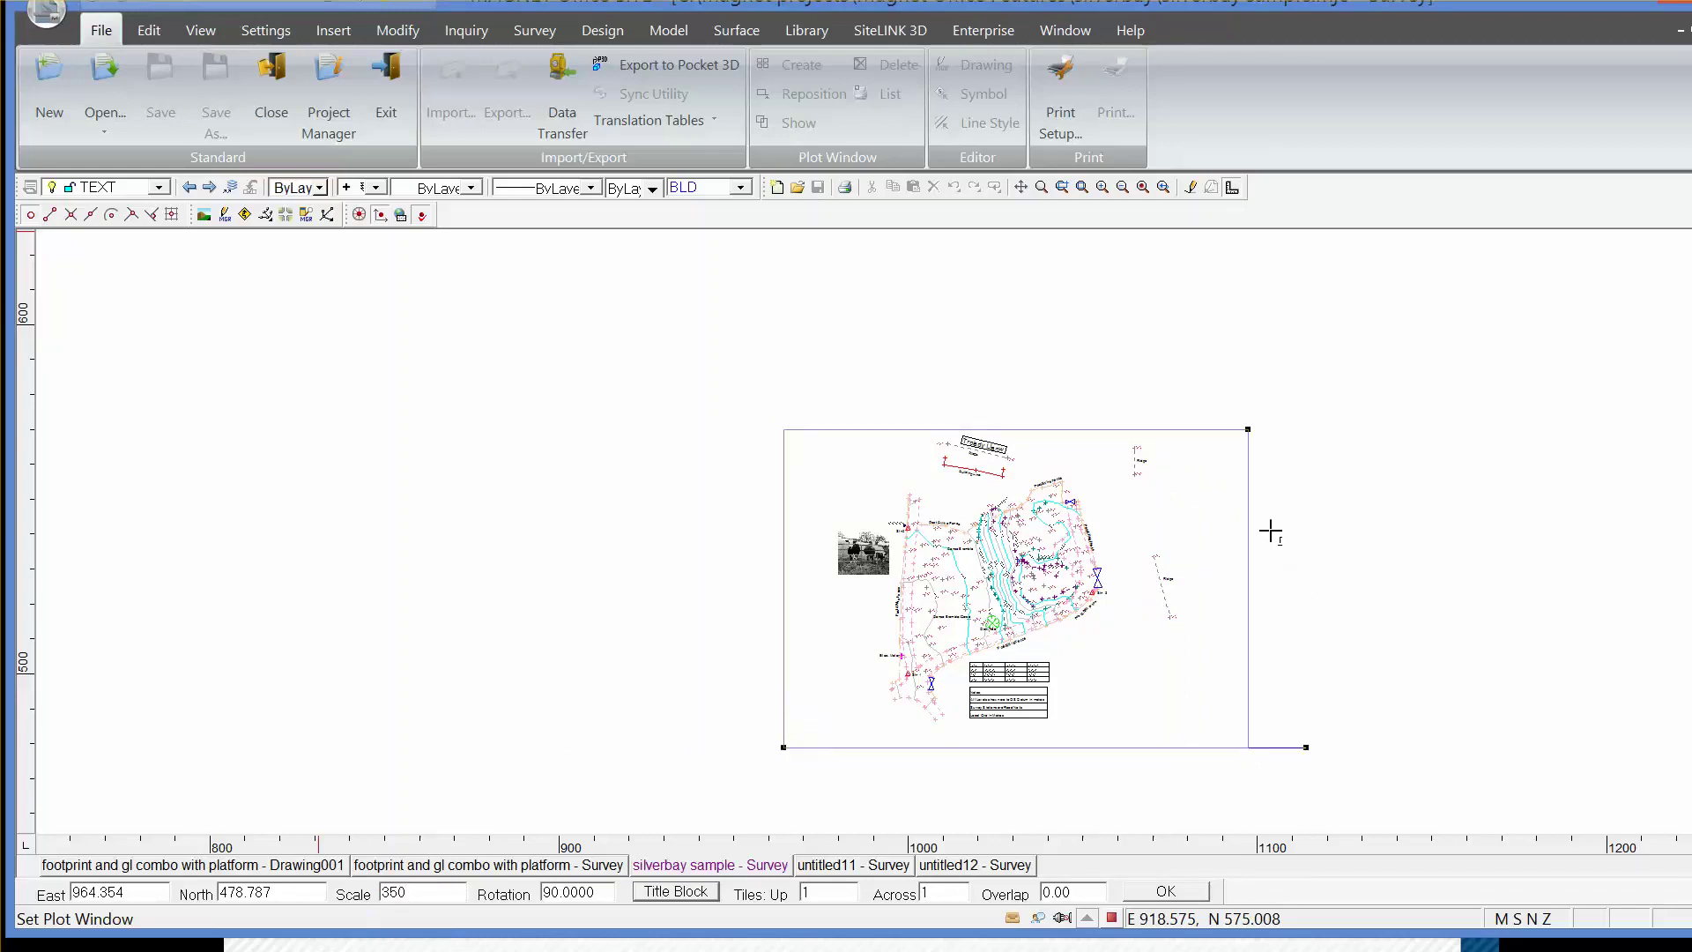
Step: Shrink the plot window over the southwestern part of the survey and set its scale to 150
{"action": "left_click_drag", "start_coordinate": [1248, 430], "coordinate": [997, 605]}
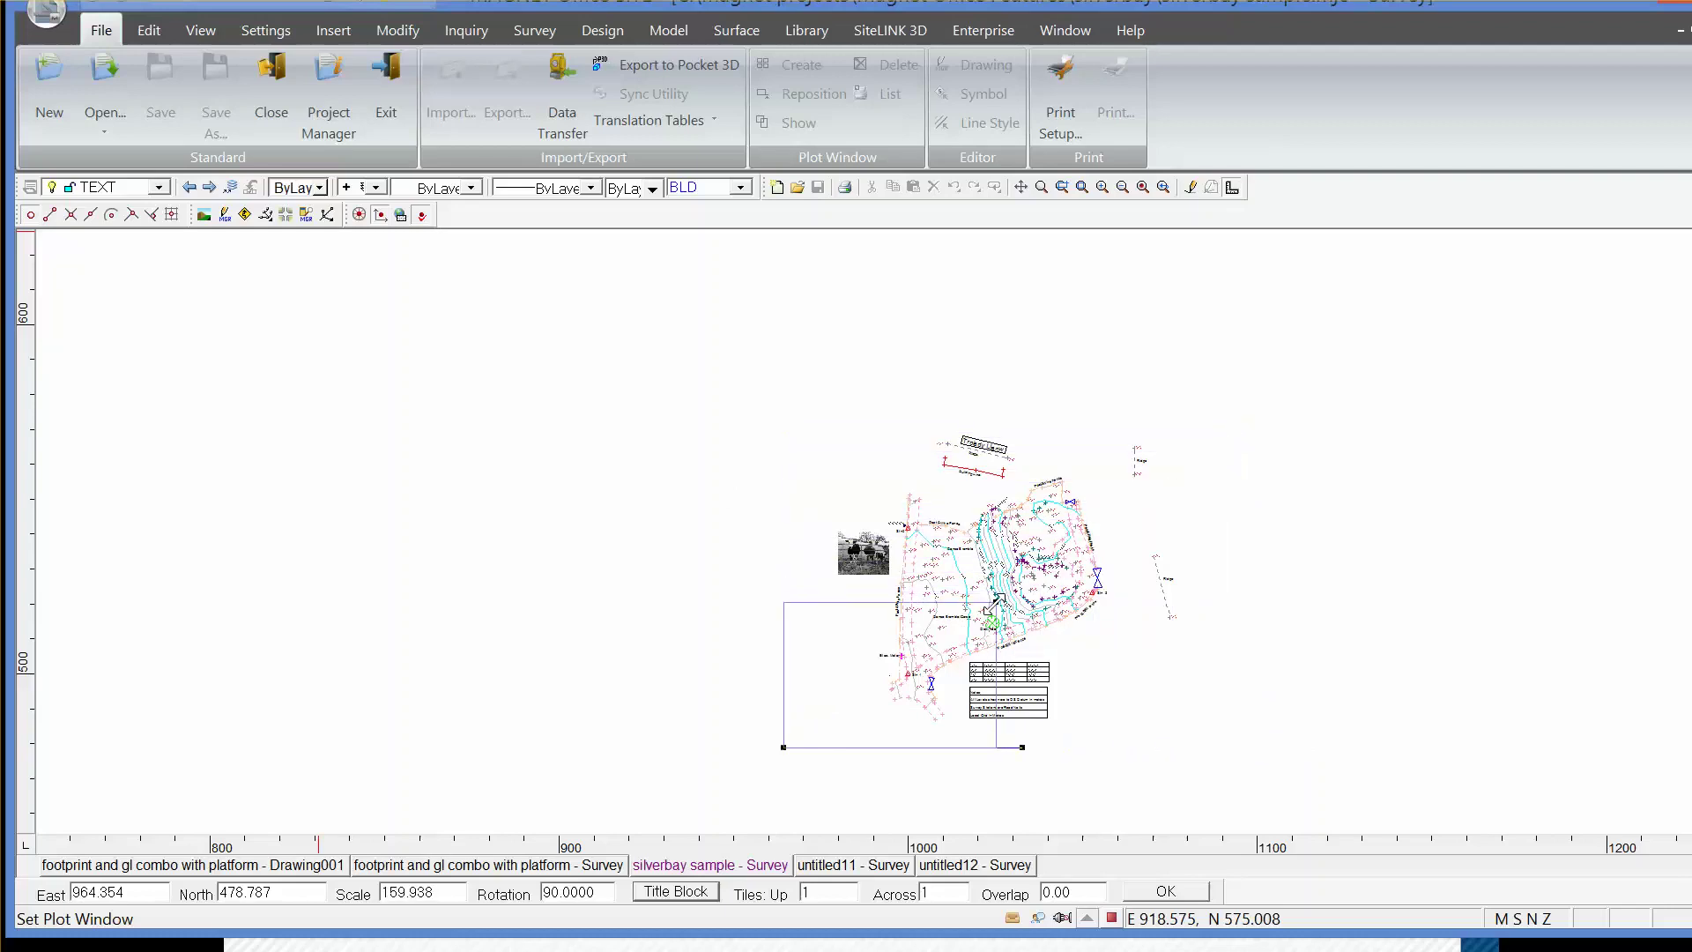
{"action": "double_click", "coordinate": [383, 892]}
{"action": "type", "text": "1"}
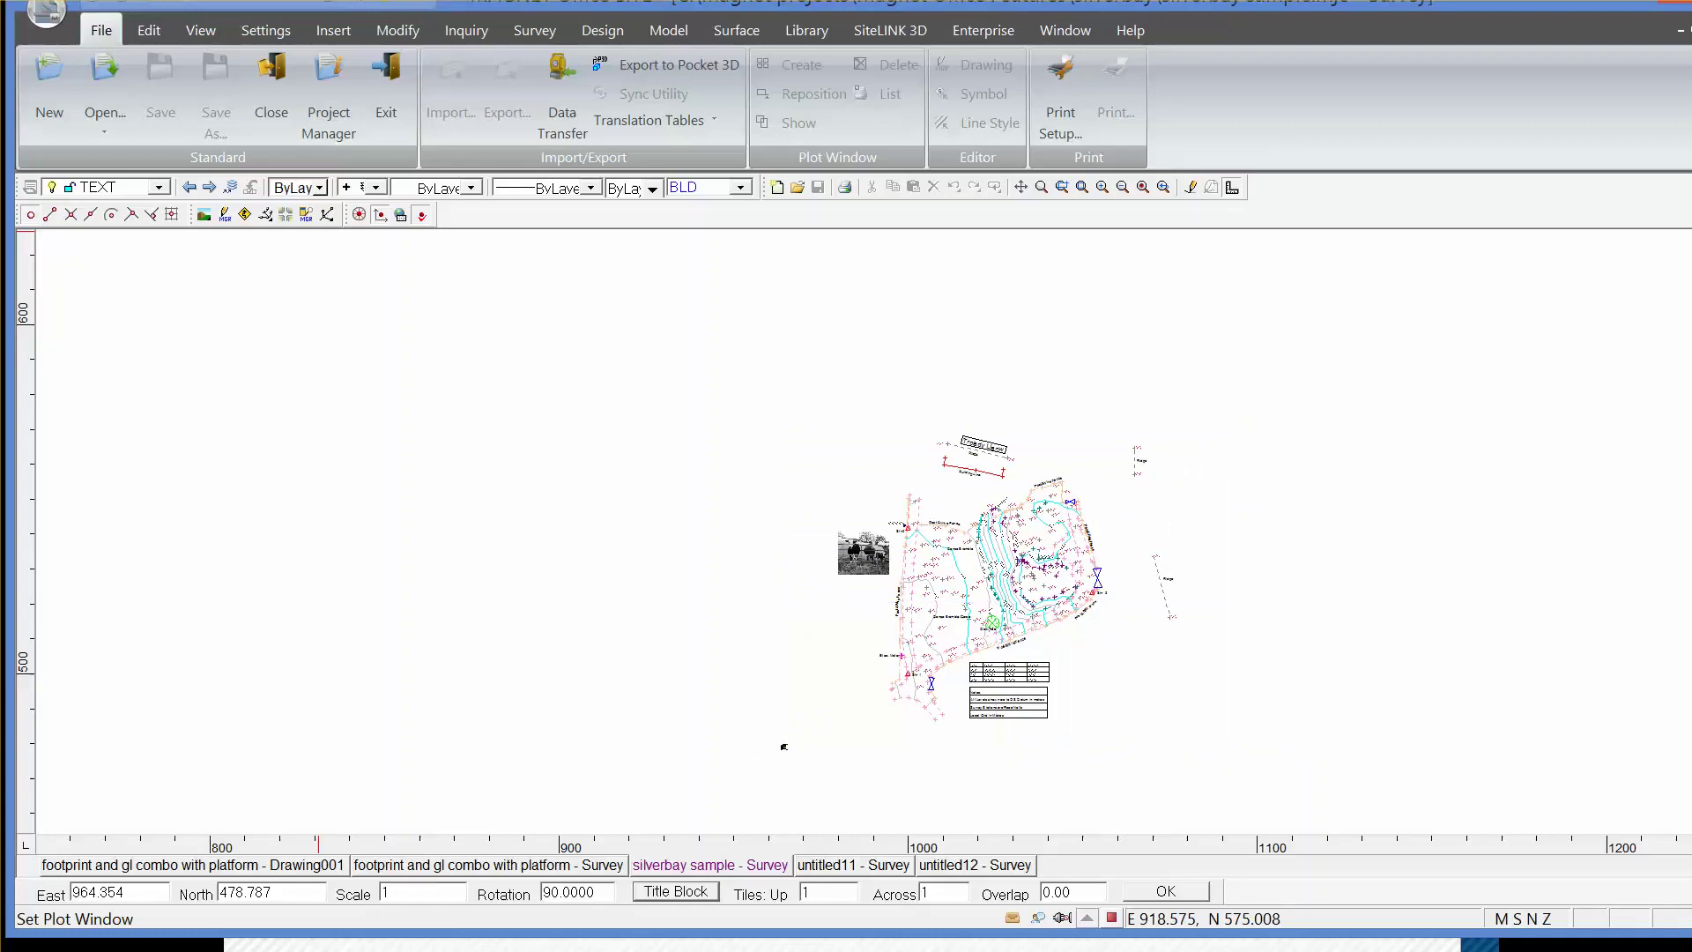
{"action": "type", "text": "50"}
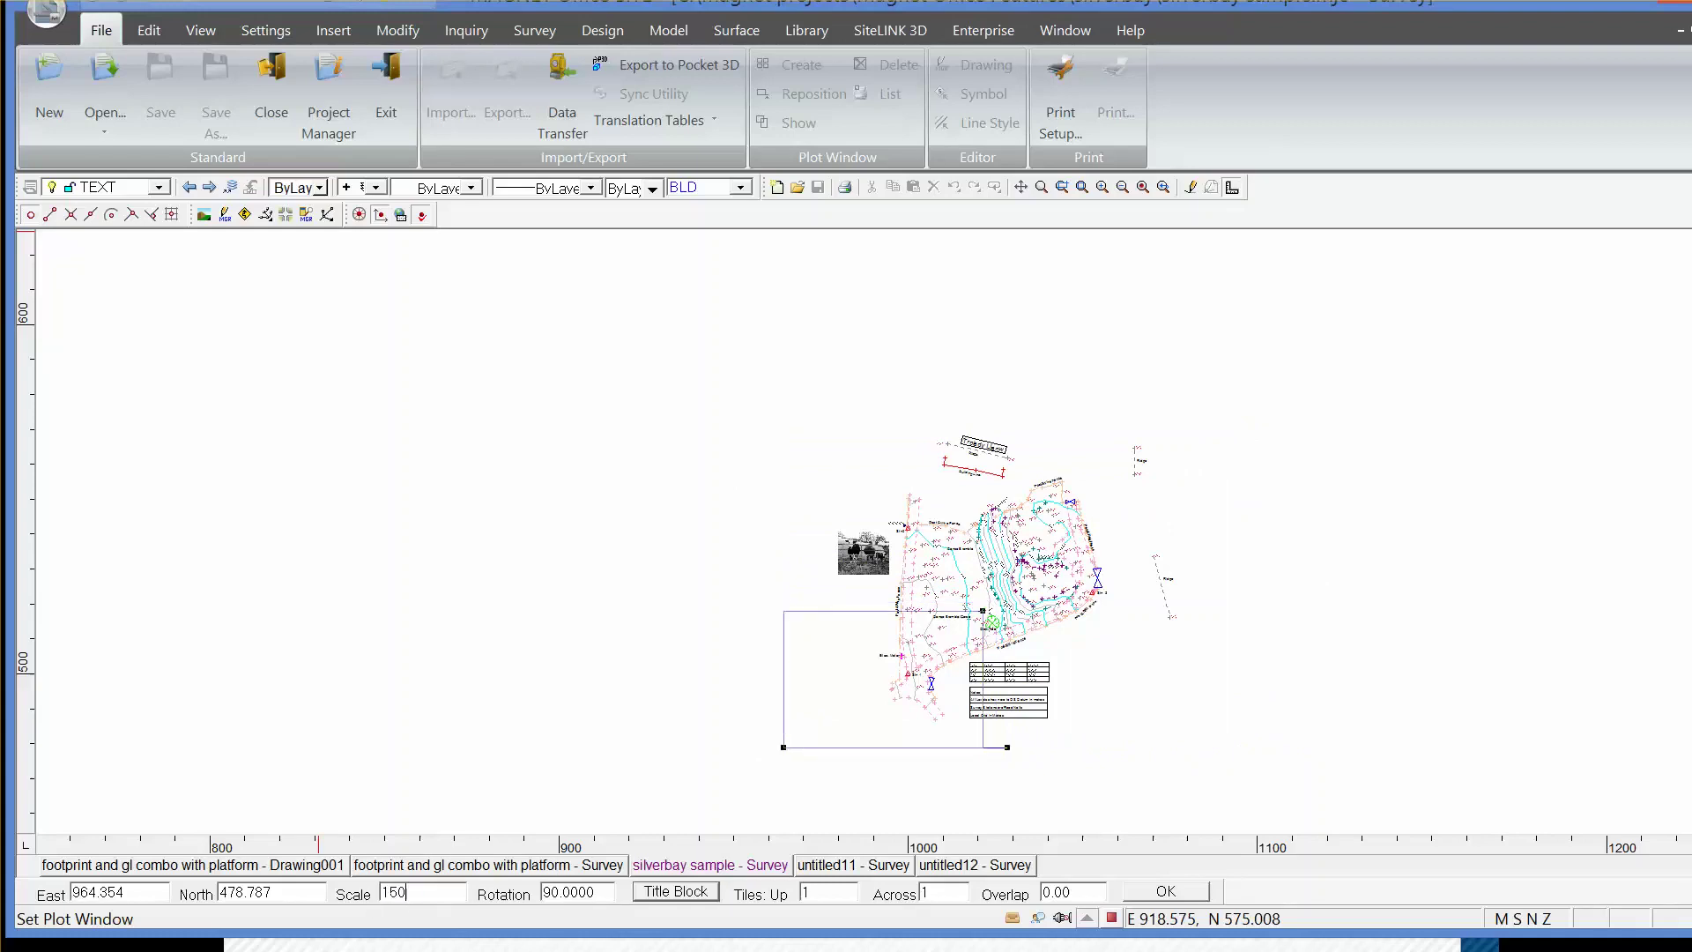
Step: Tile the plot window 3 up and 2 across with an overlap of 10
{"action": "left_click", "coordinate": [809, 890]}
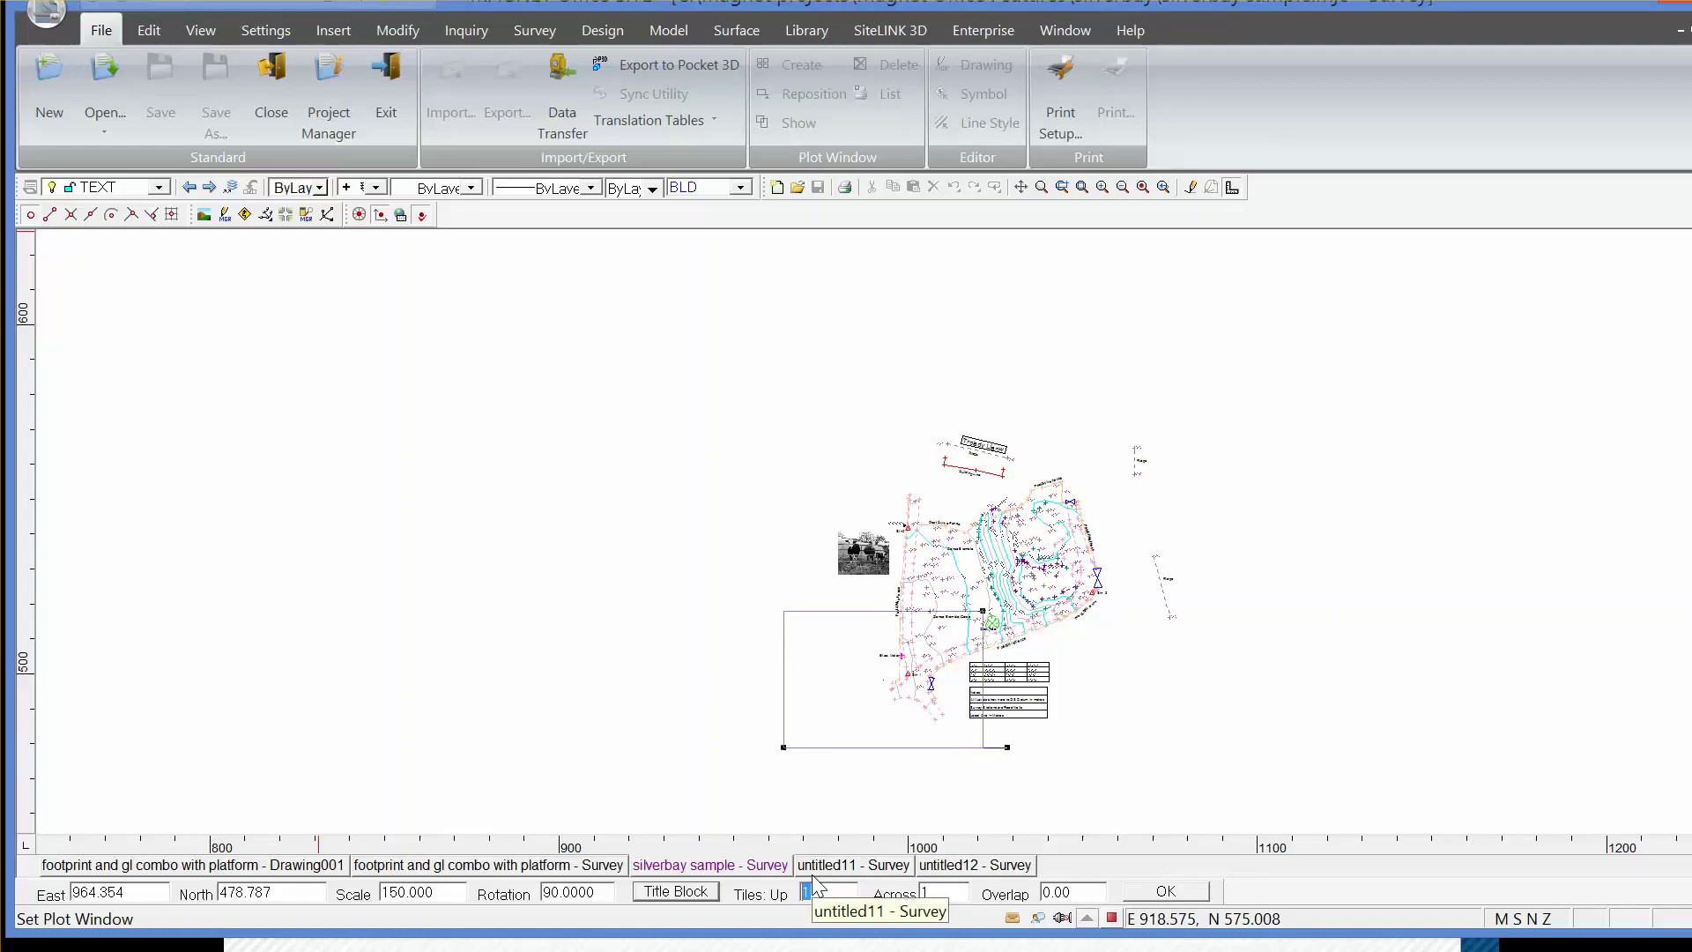
{"action": "type", "text": "3"}
{"action": "left_click", "coordinate": [921, 891]}
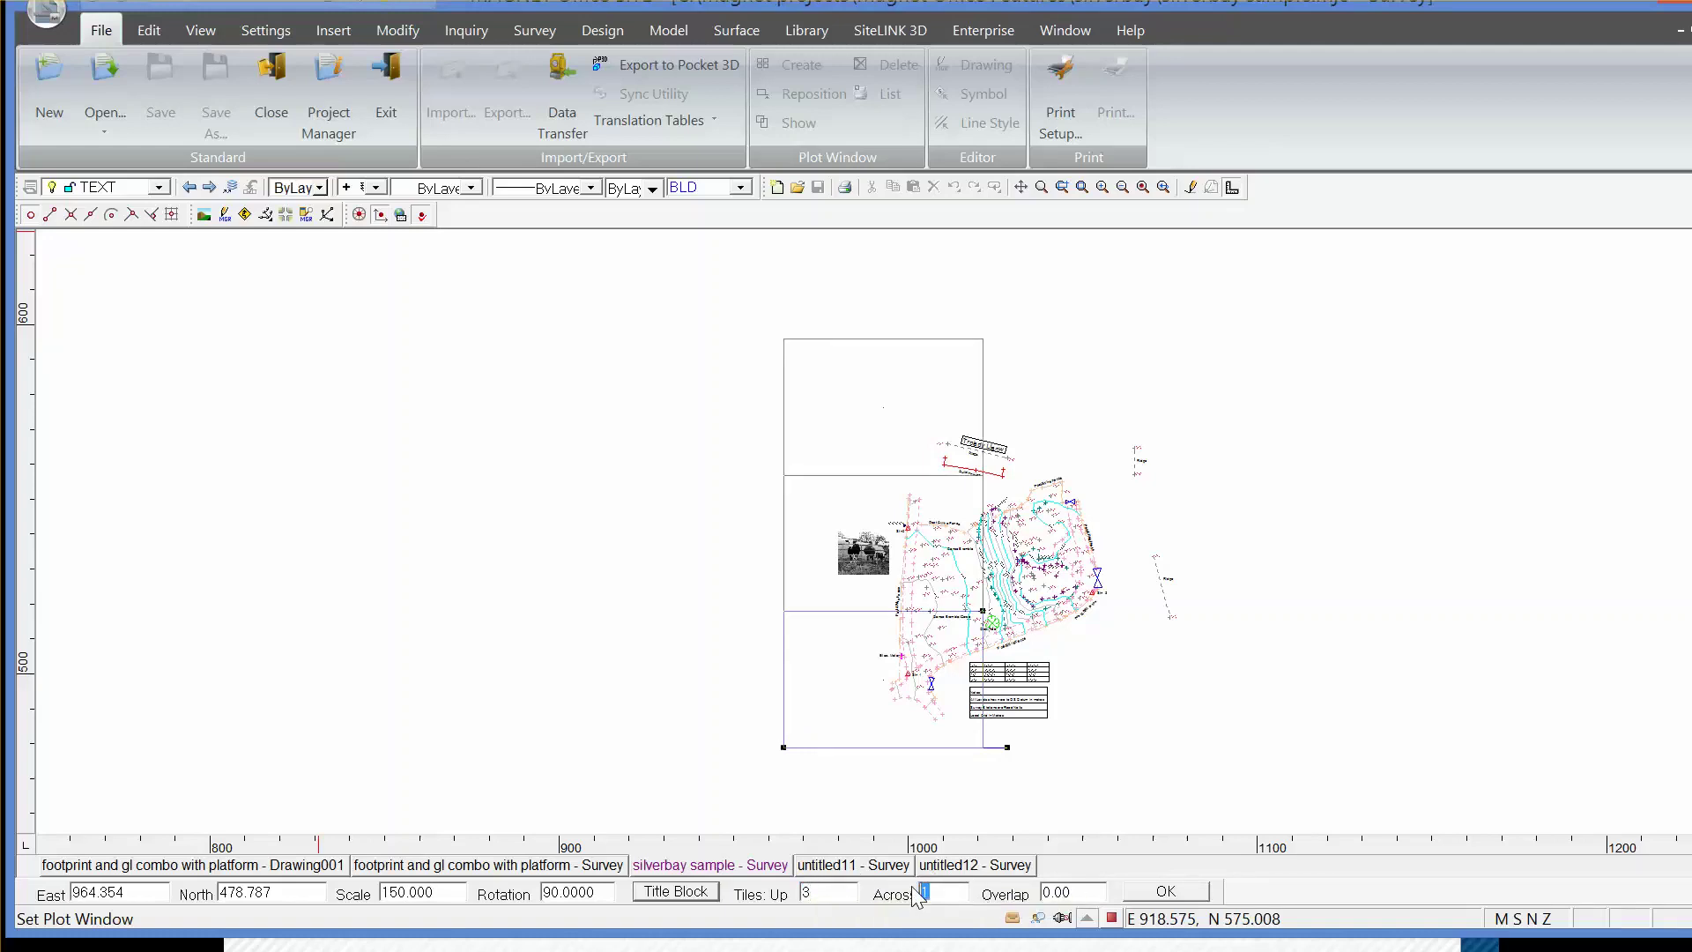
{"action": "type", "text": "2"}
{"action": "key", "text": "Tab"}
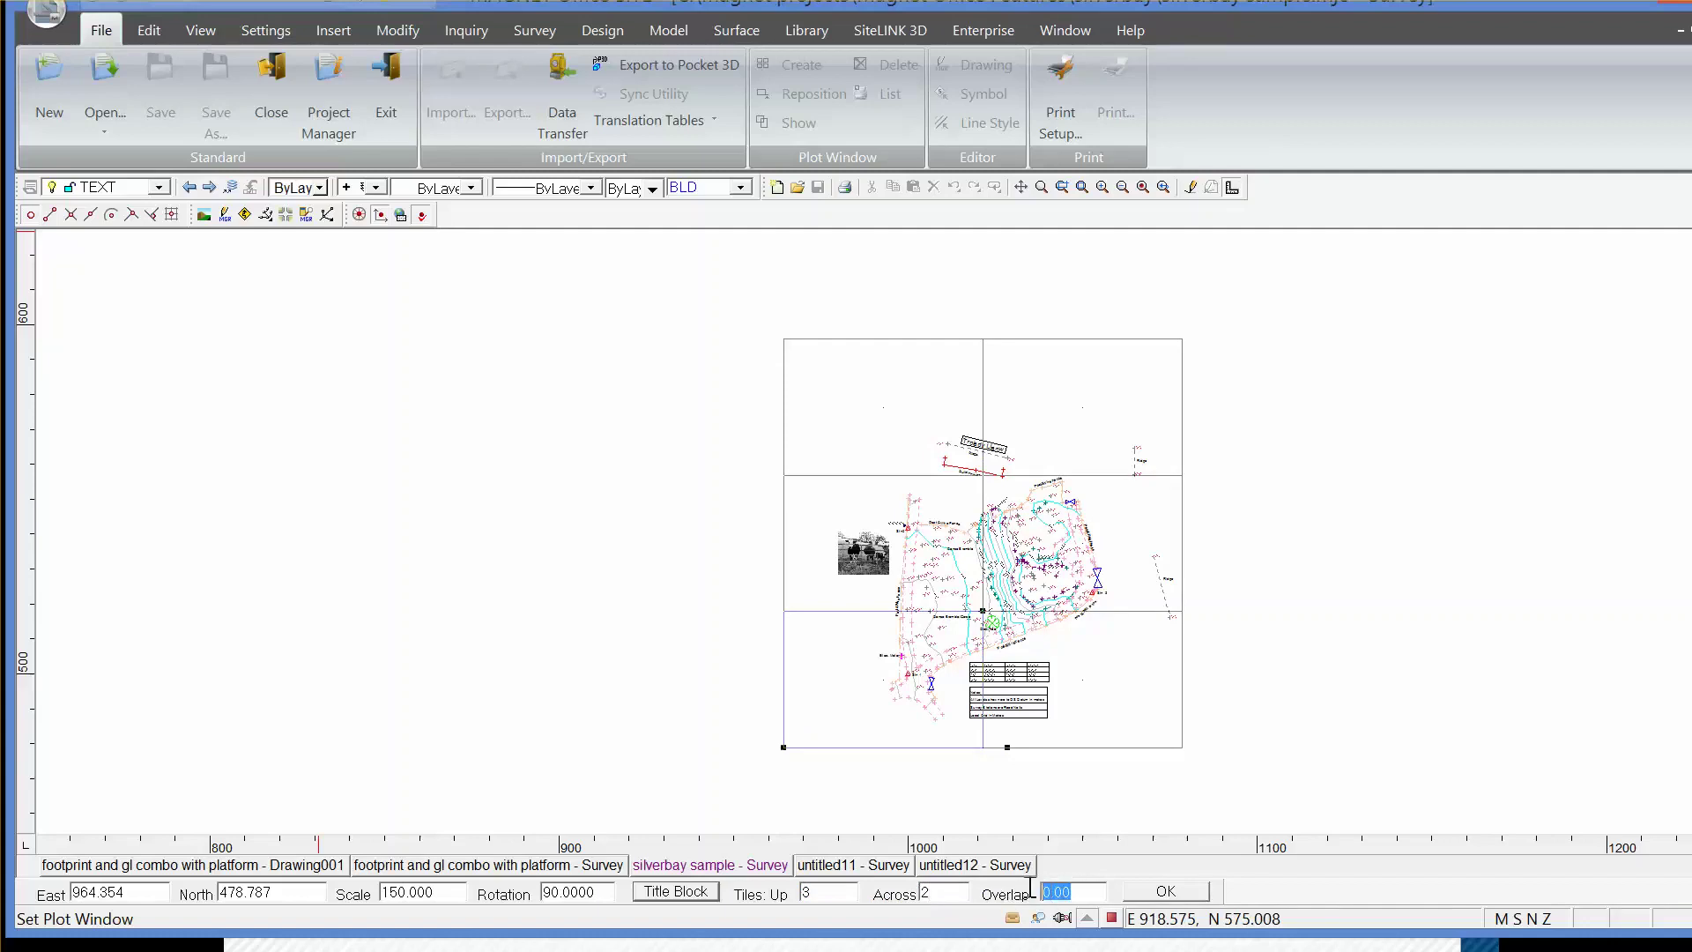
{"action": "type", "text": "10"}
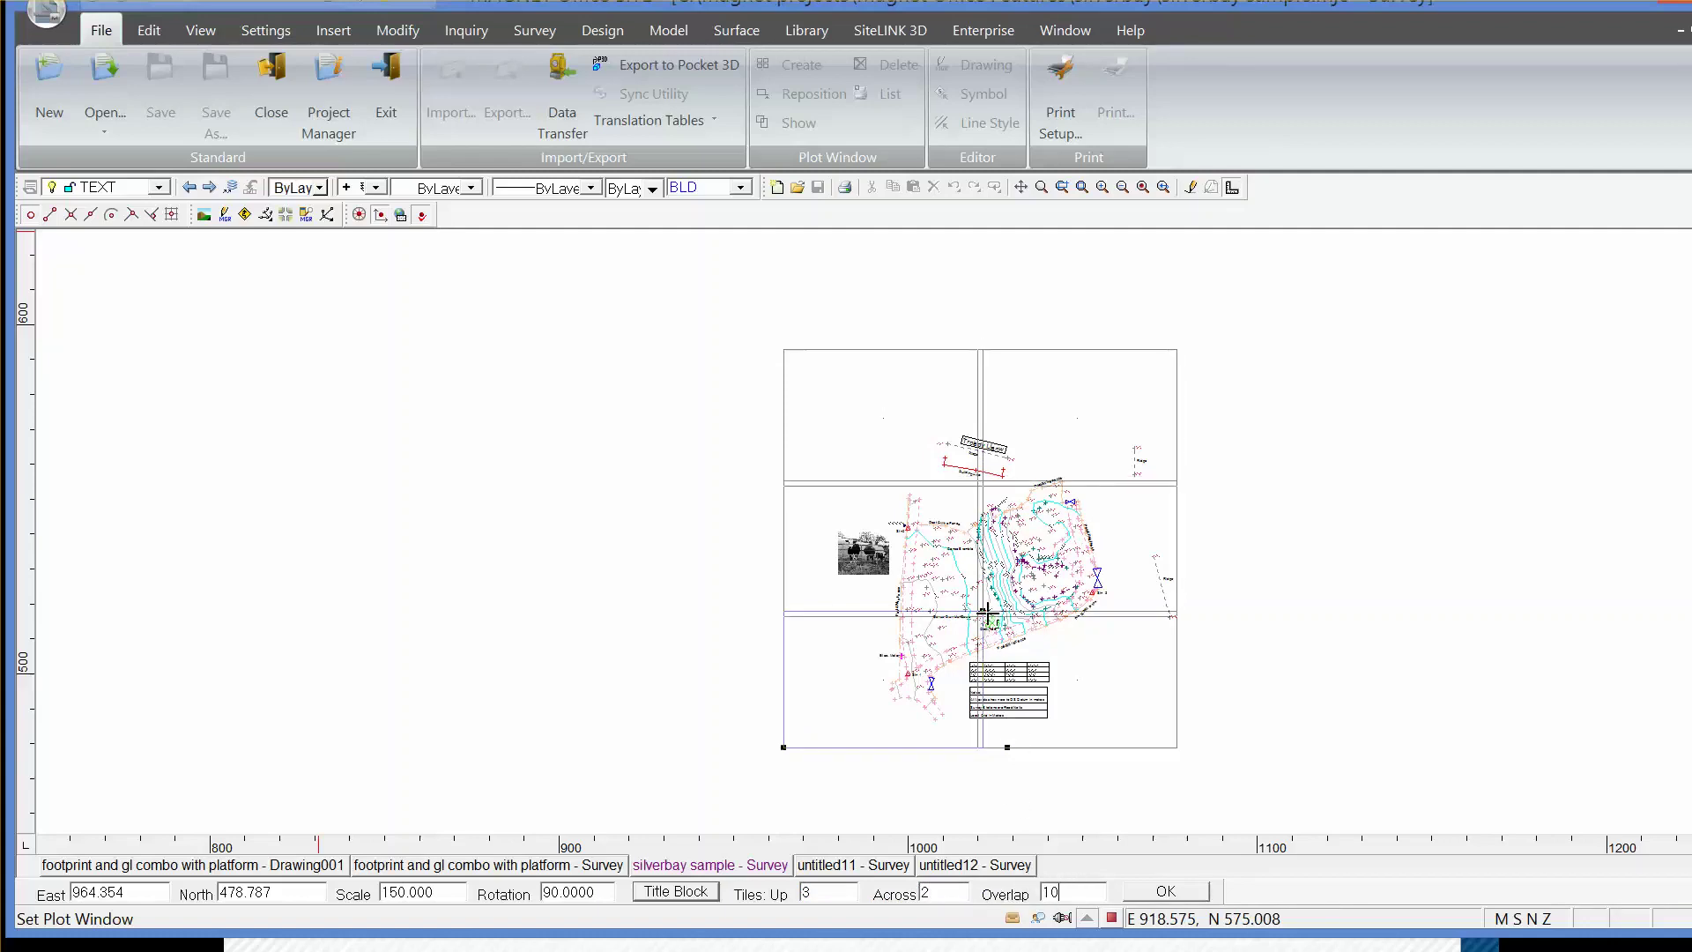
Step: Enlarge the tiled plot window slightly and rotate it clear of the horizontal by a small angle
{"action": "left_click_drag", "start_coordinate": [986, 611], "coordinate": [997, 602]}
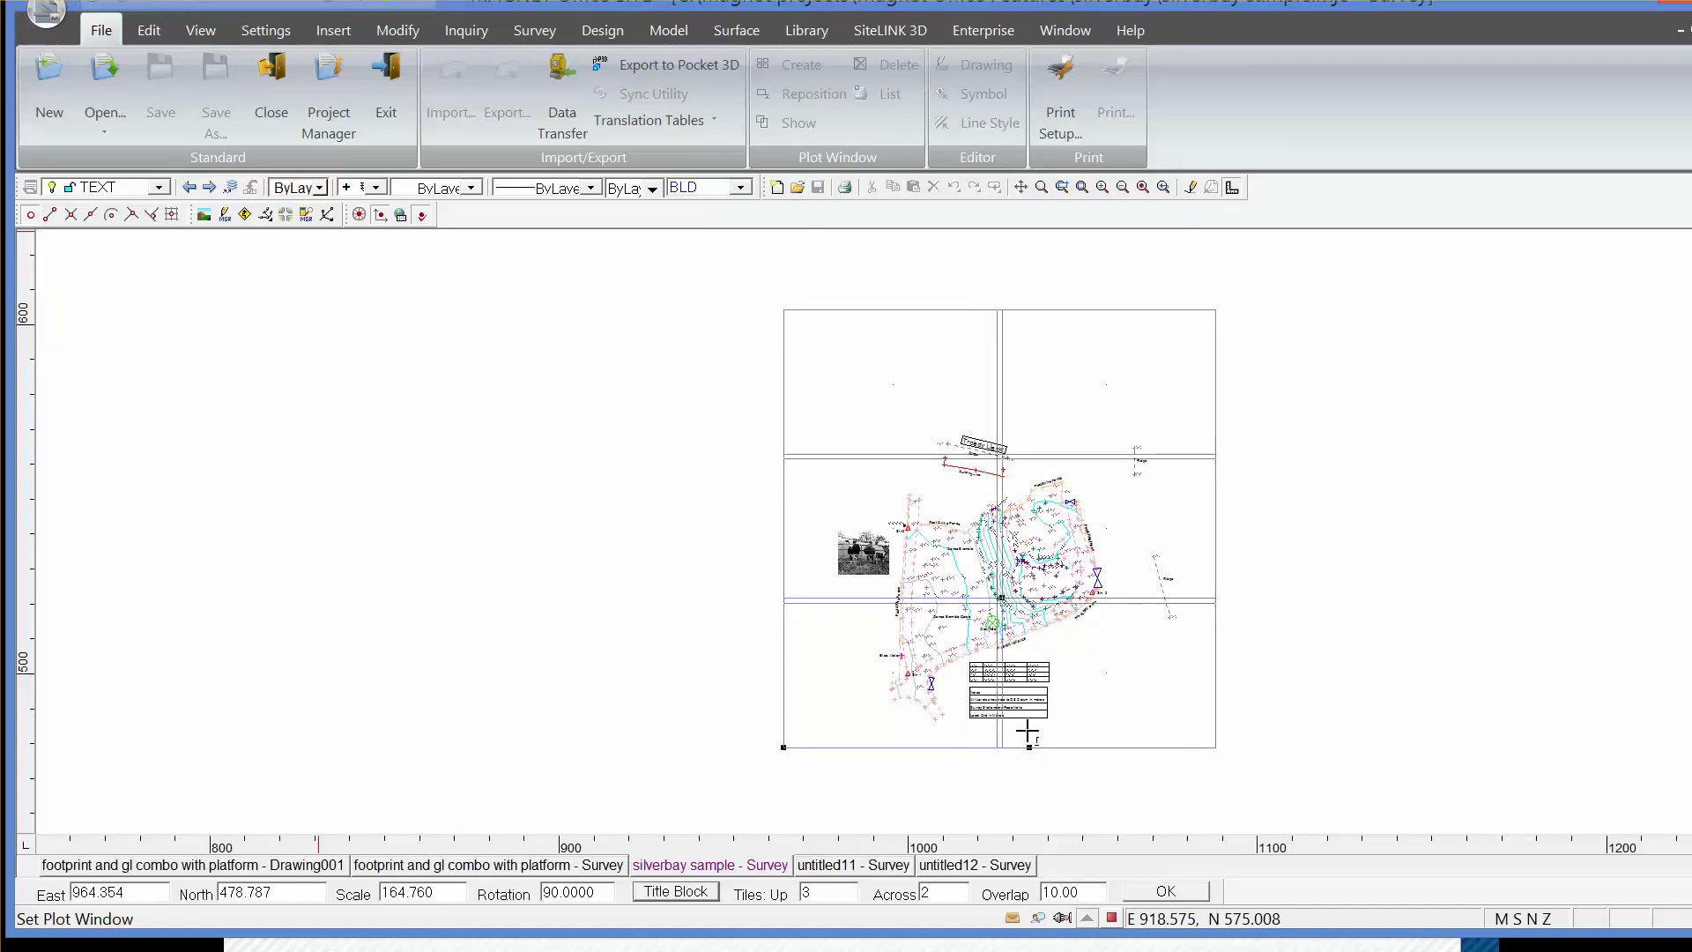
{"action": "mouse_move", "coordinate": [1029, 756]}
{"action": "left_mouse_down"}
{"action": "mouse_move", "coordinate": [1023, 772]}
{"action": "mouse_move", "coordinate": [1040, 755]}
{"action": "left_mouse_up"}
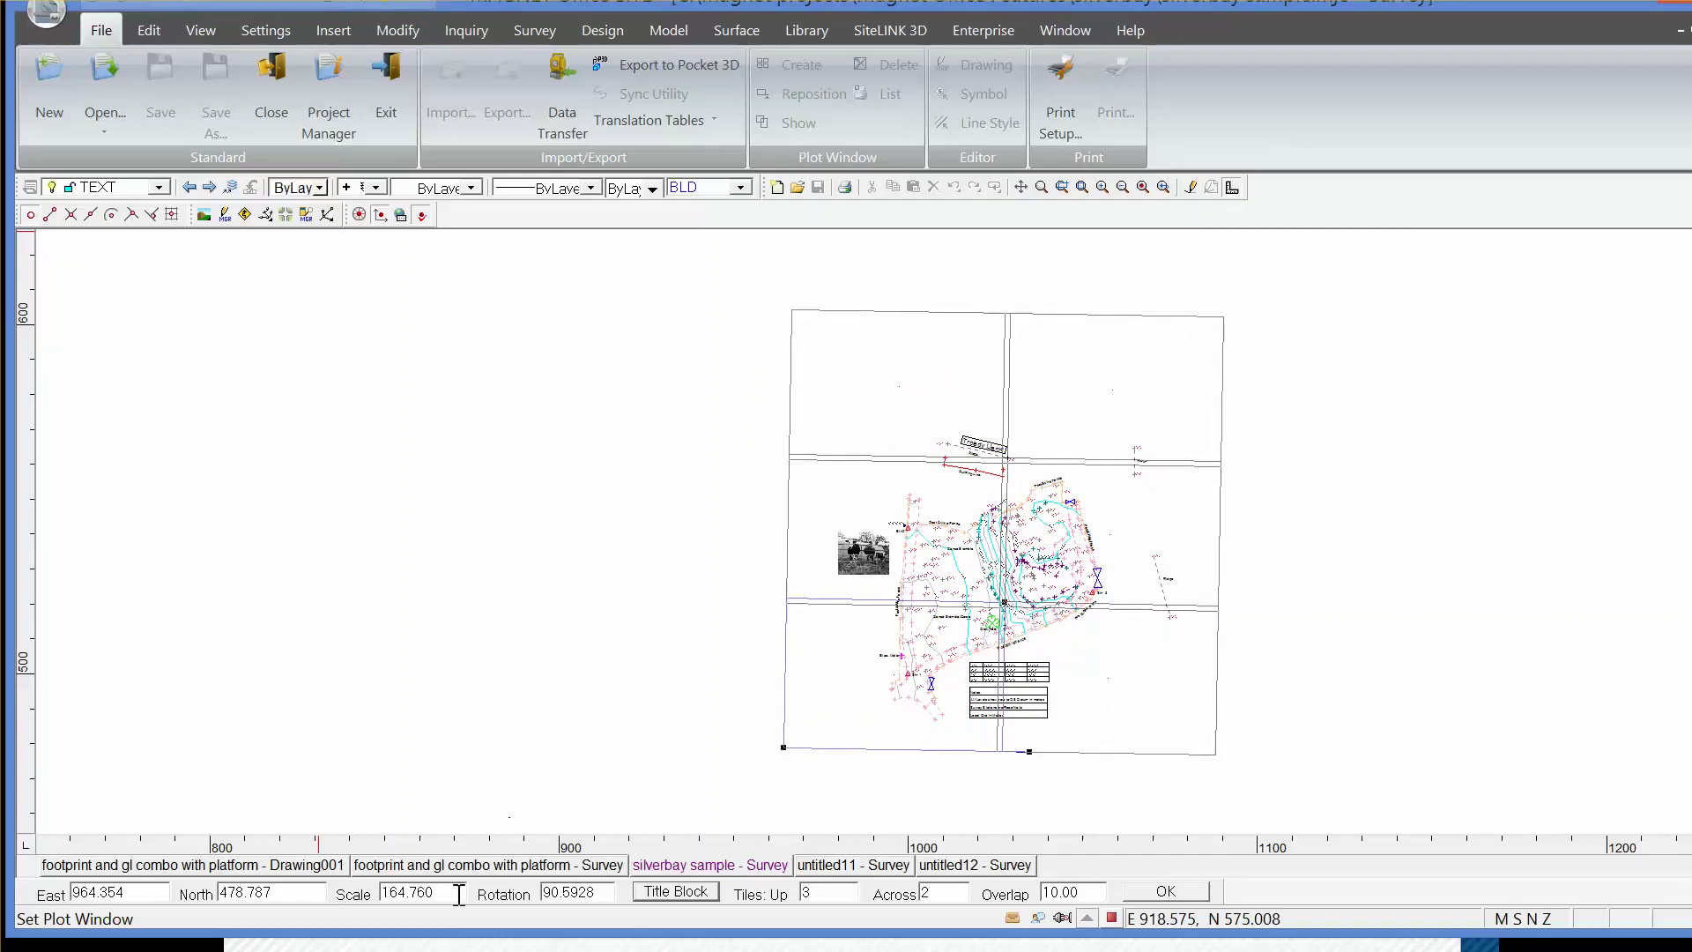
Step: Set the plot window to scale 350, a single tile and rotation 90, and generate the plan drawing from it
{"action": "left_click_drag", "start_coordinate": [444, 893], "coordinate": [352, 894]}
{"action": "type", "text": "350"}
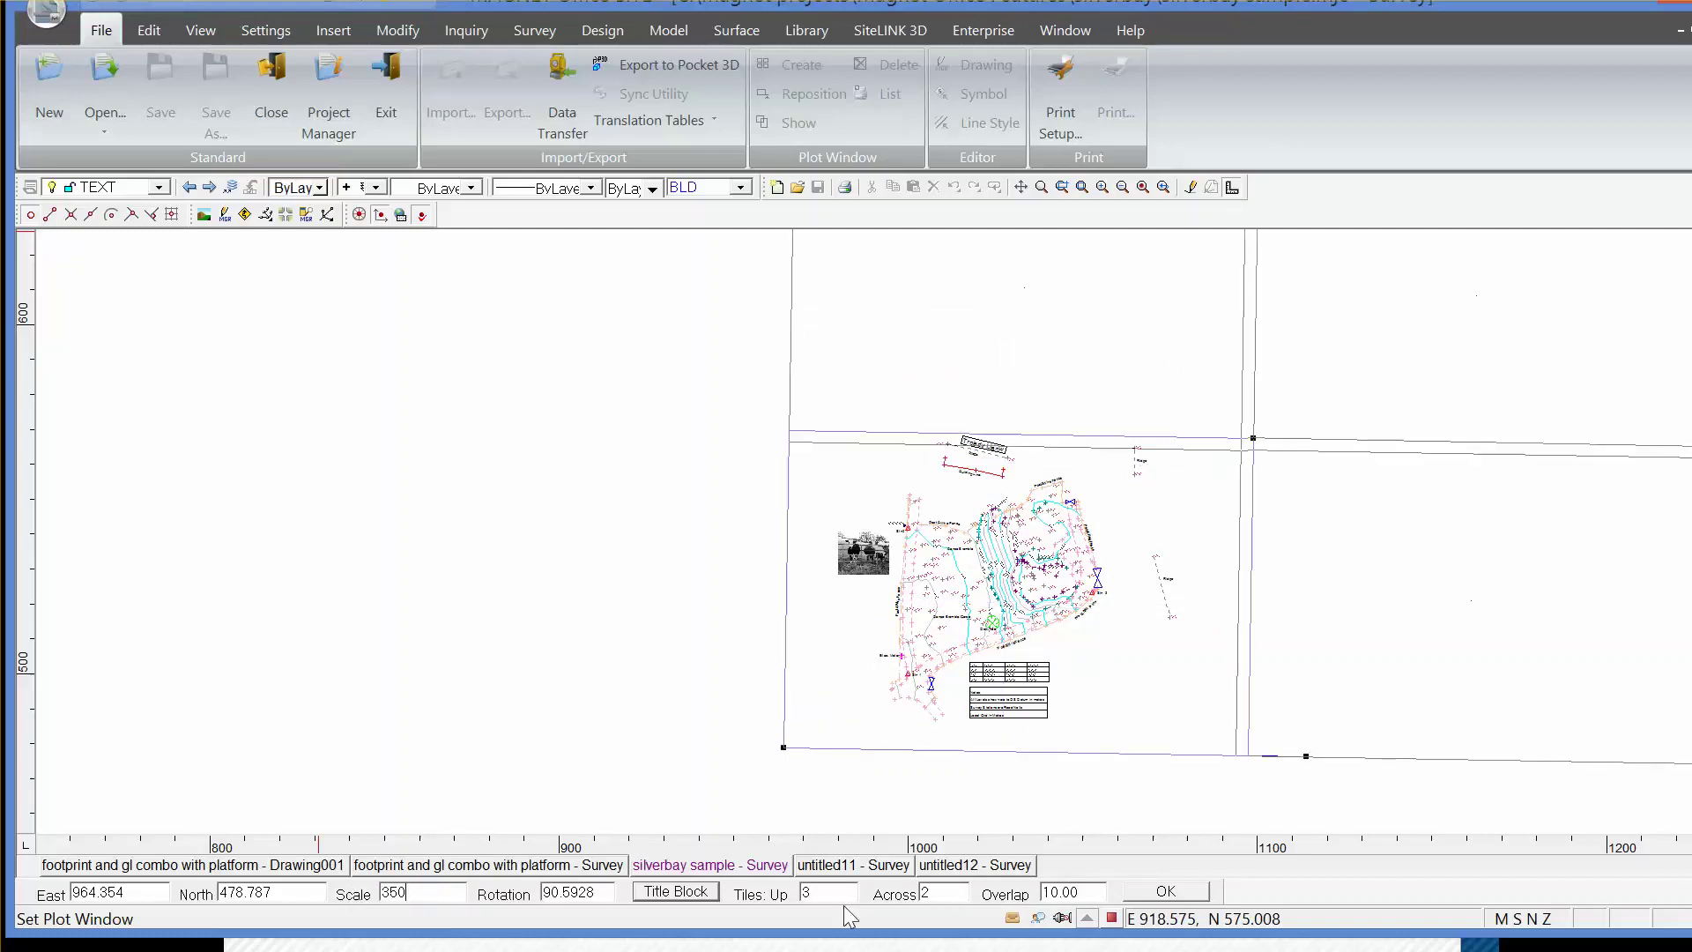
{"action": "left_click_drag", "start_coordinate": [822, 892], "coordinate": [788, 899]}
{"action": "type", "text": "1"}
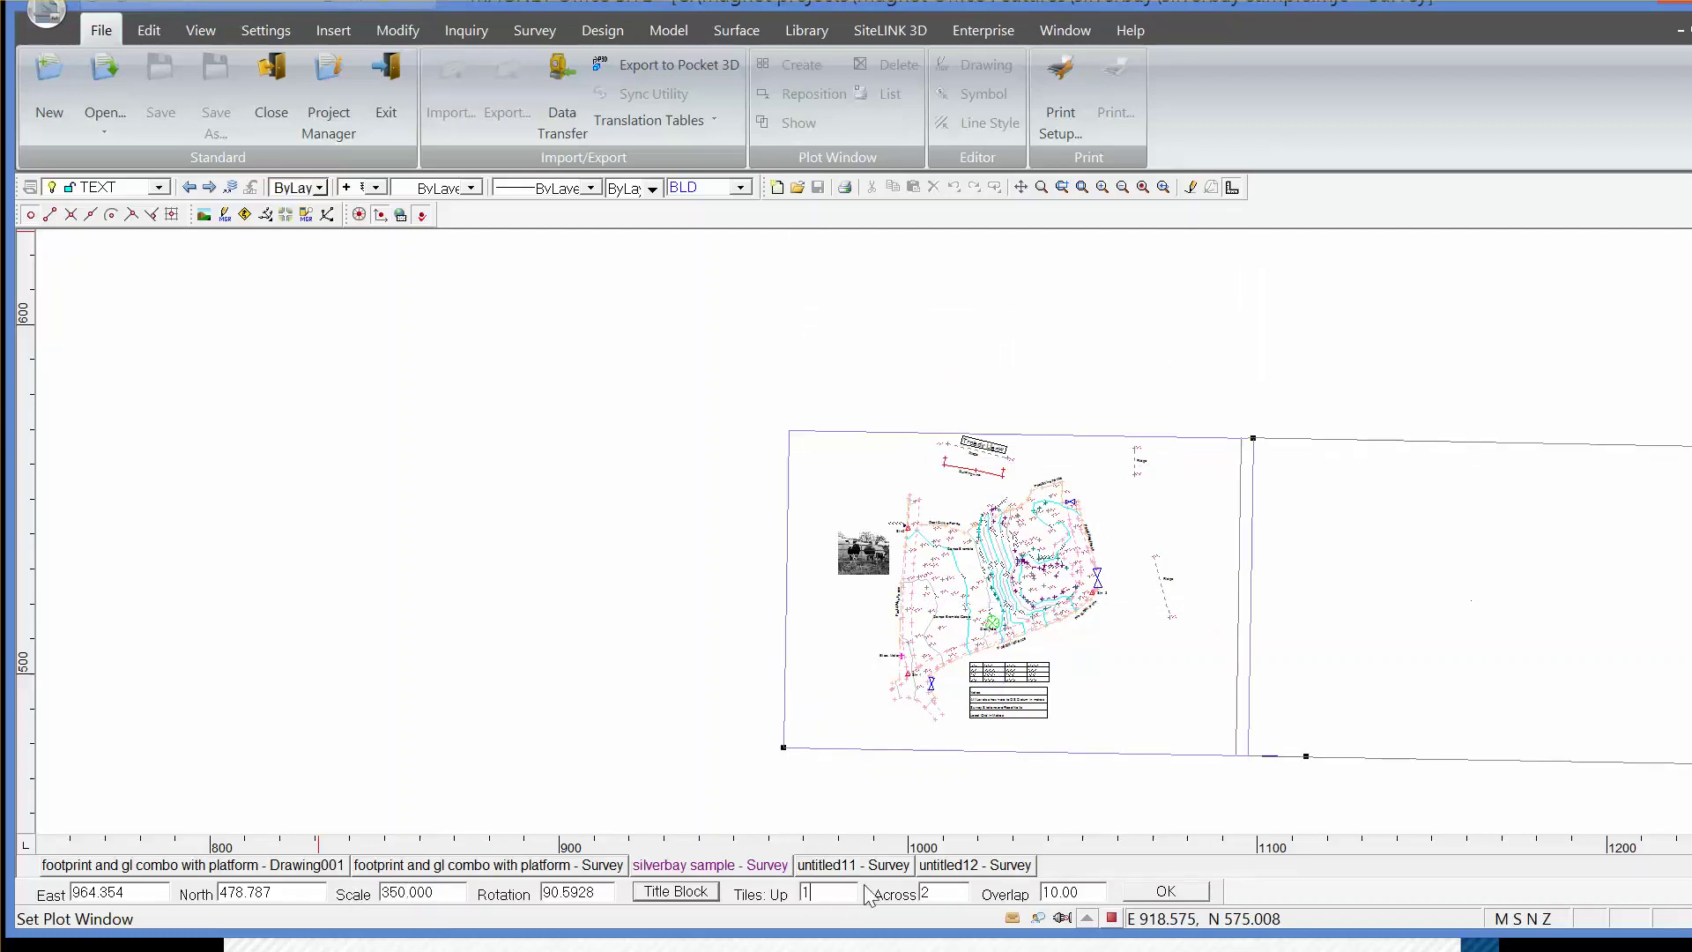
{"action": "type", "text": "1"}
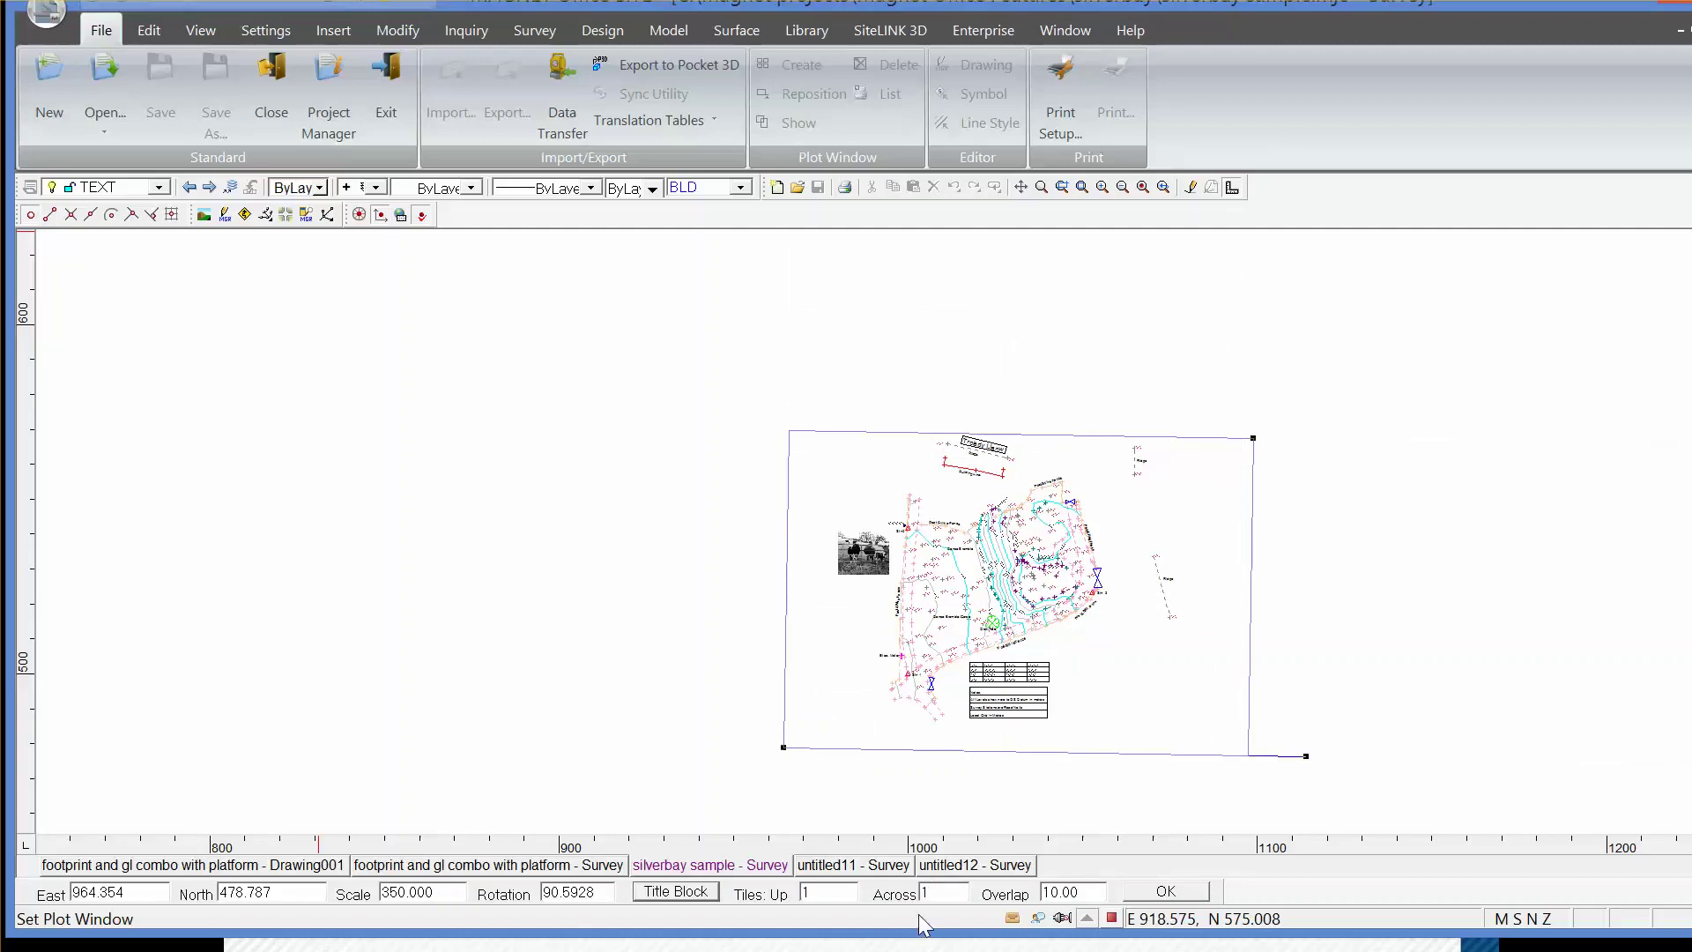
{"action": "left_click_drag", "start_coordinate": [587, 892], "coordinate": [542, 893]}
{"action": "type", "text": "90"}
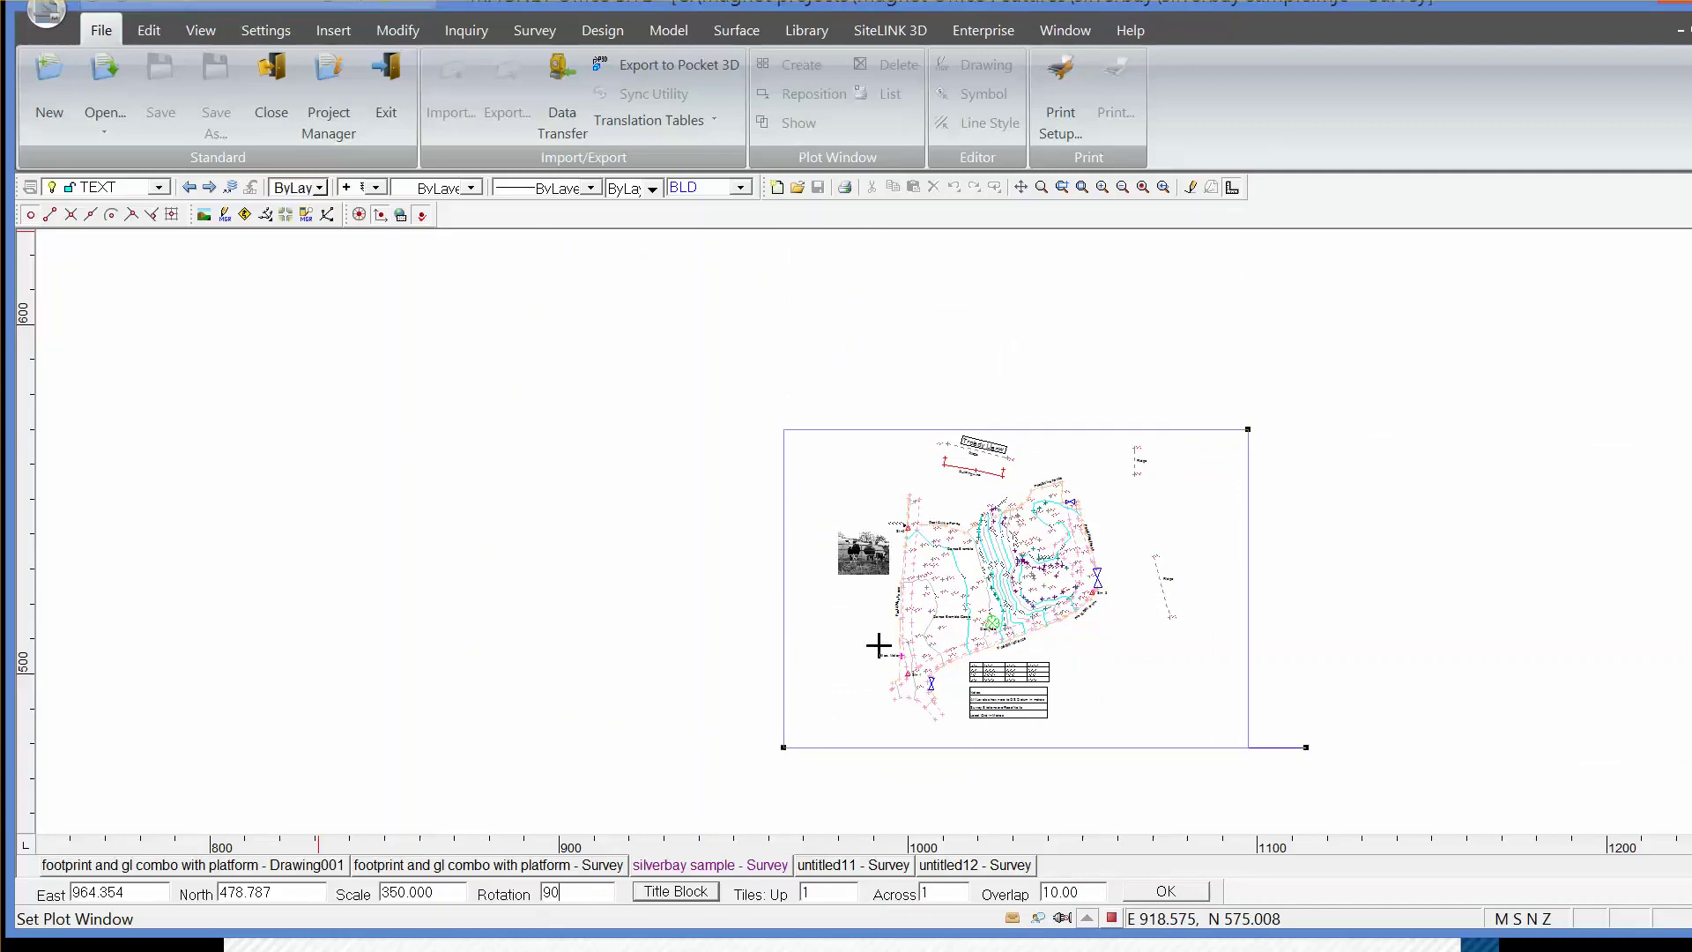
{"action": "left_click", "coordinate": [1147, 894]}
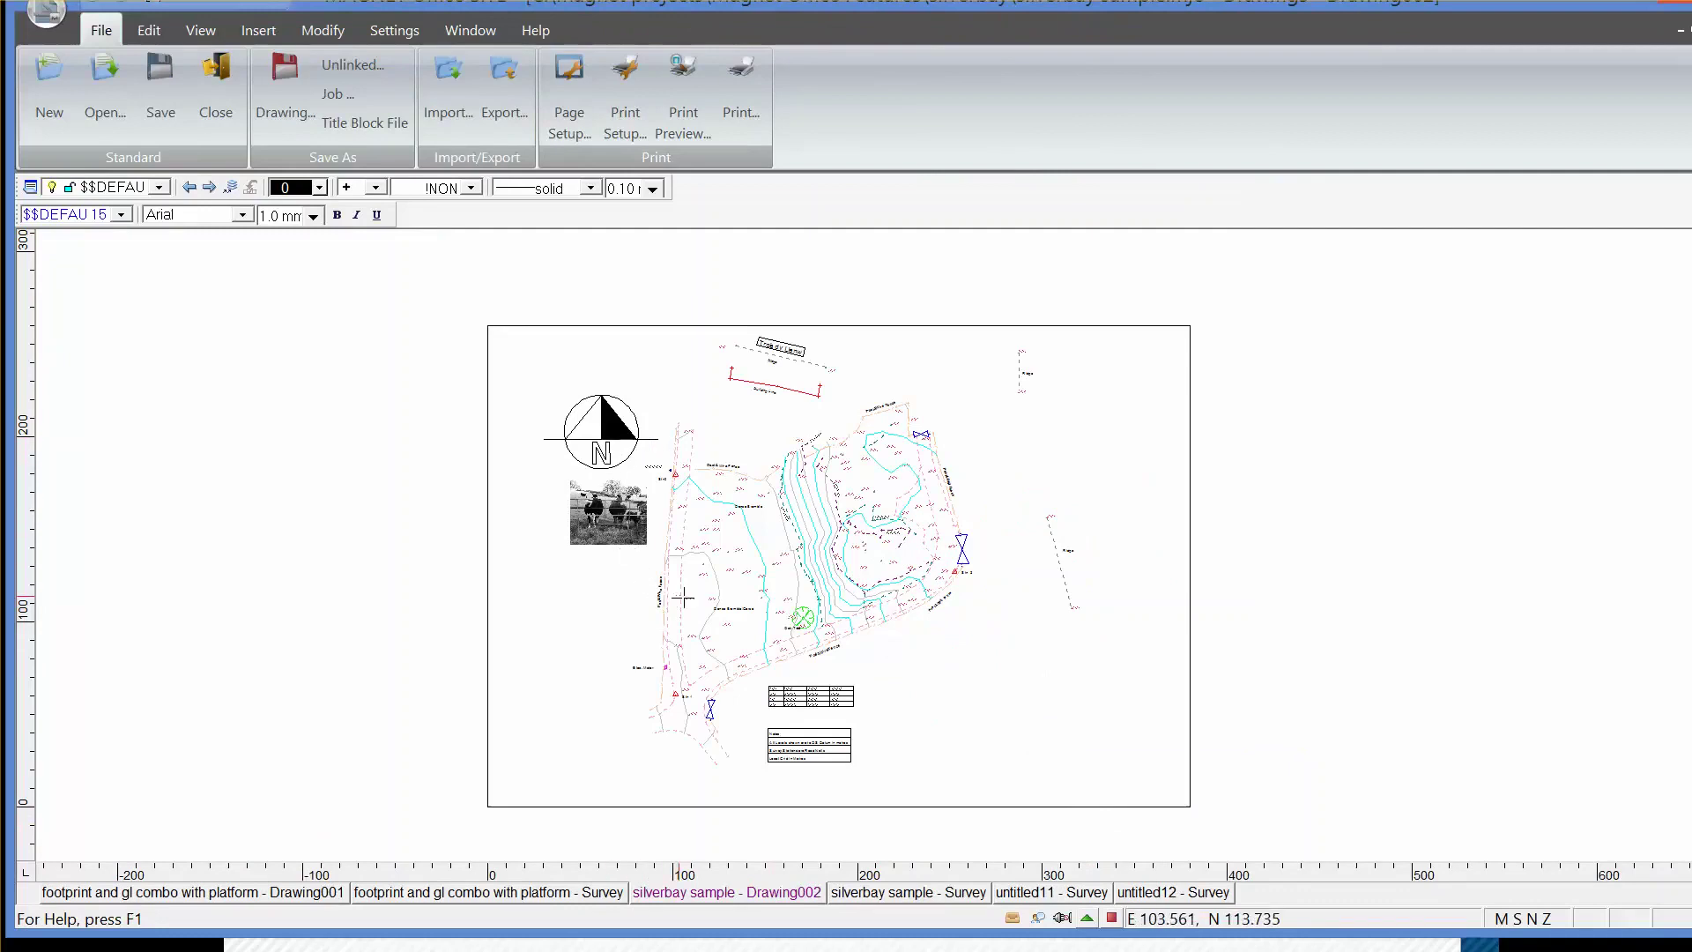
Step: Turn on grids in the drawing's plot settings and use grid ticks and crosses as the grid marker
{"action": "left_click", "coordinate": [1111, 919]}
{"action": "left_click", "coordinate": [675, 190]}
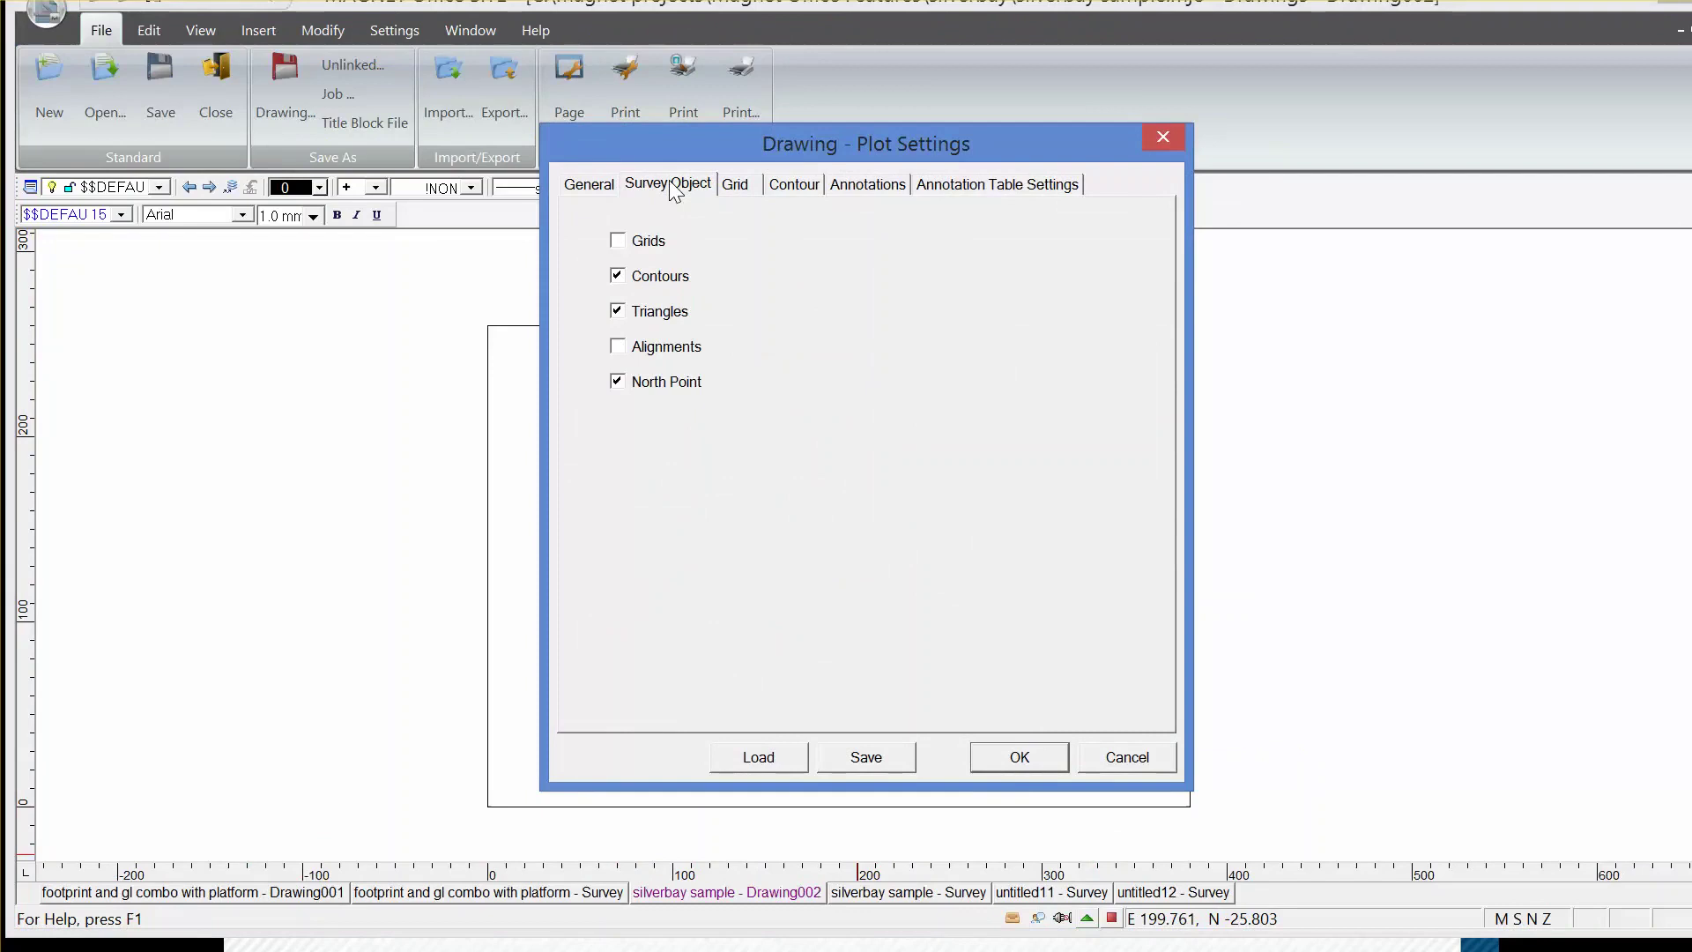
{"action": "left_click", "coordinate": [617, 240]}
{"action": "left_click", "coordinate": [737, 186]}
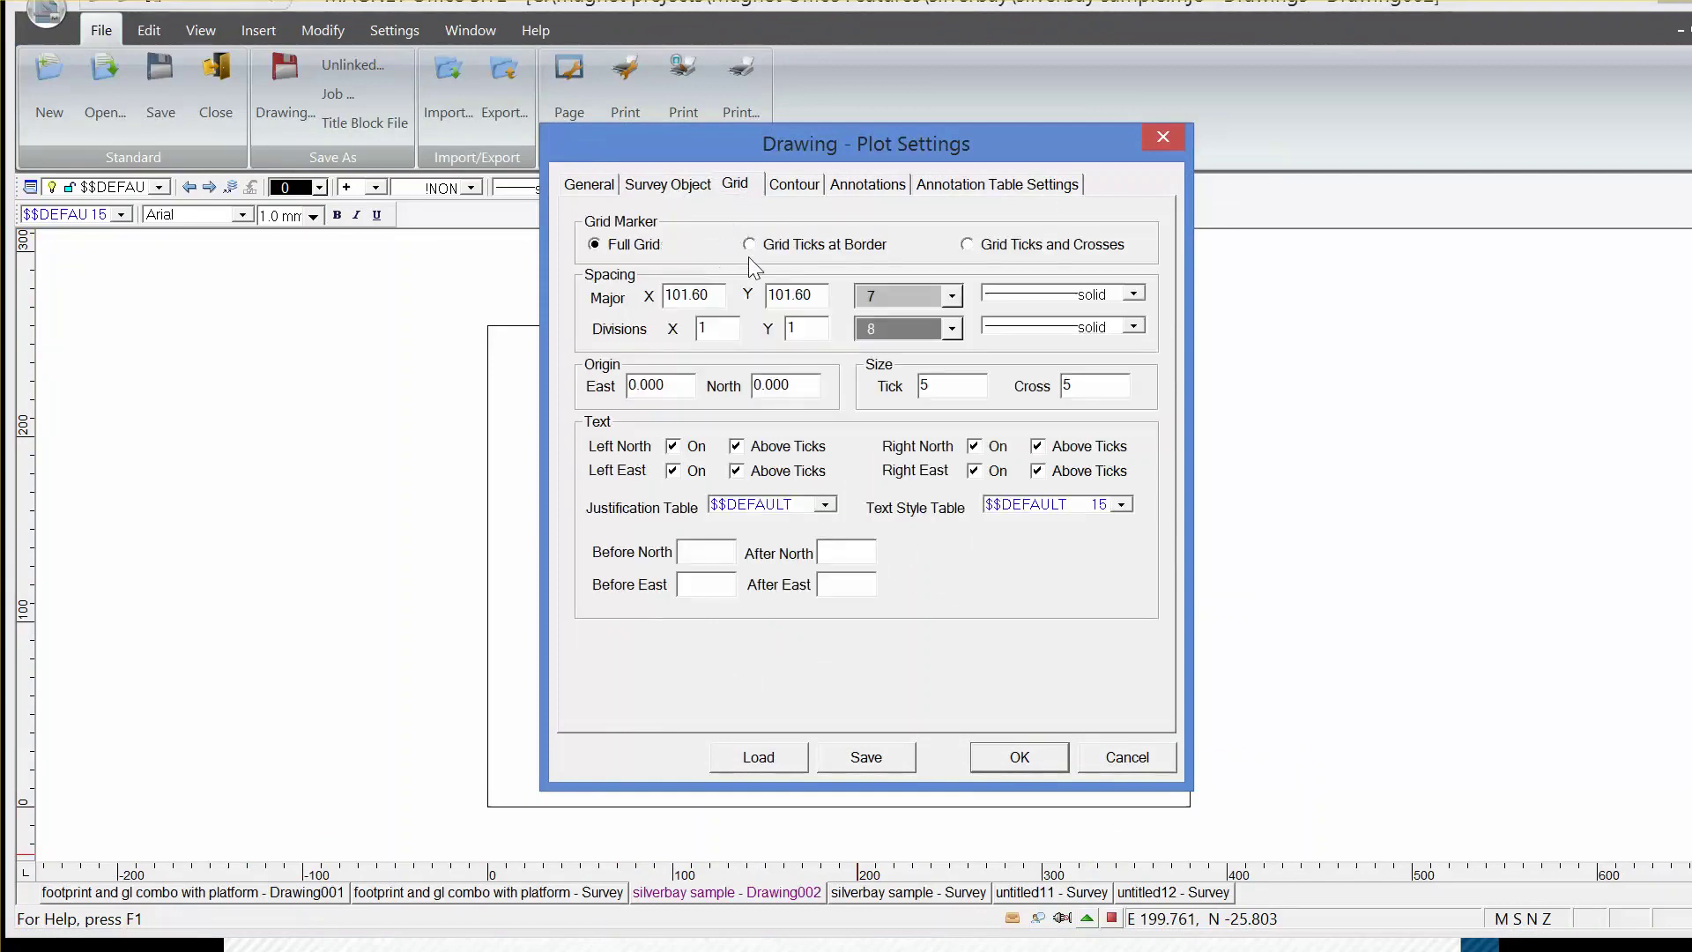
{"action": "left_click", "coordinate": [968, 245]}
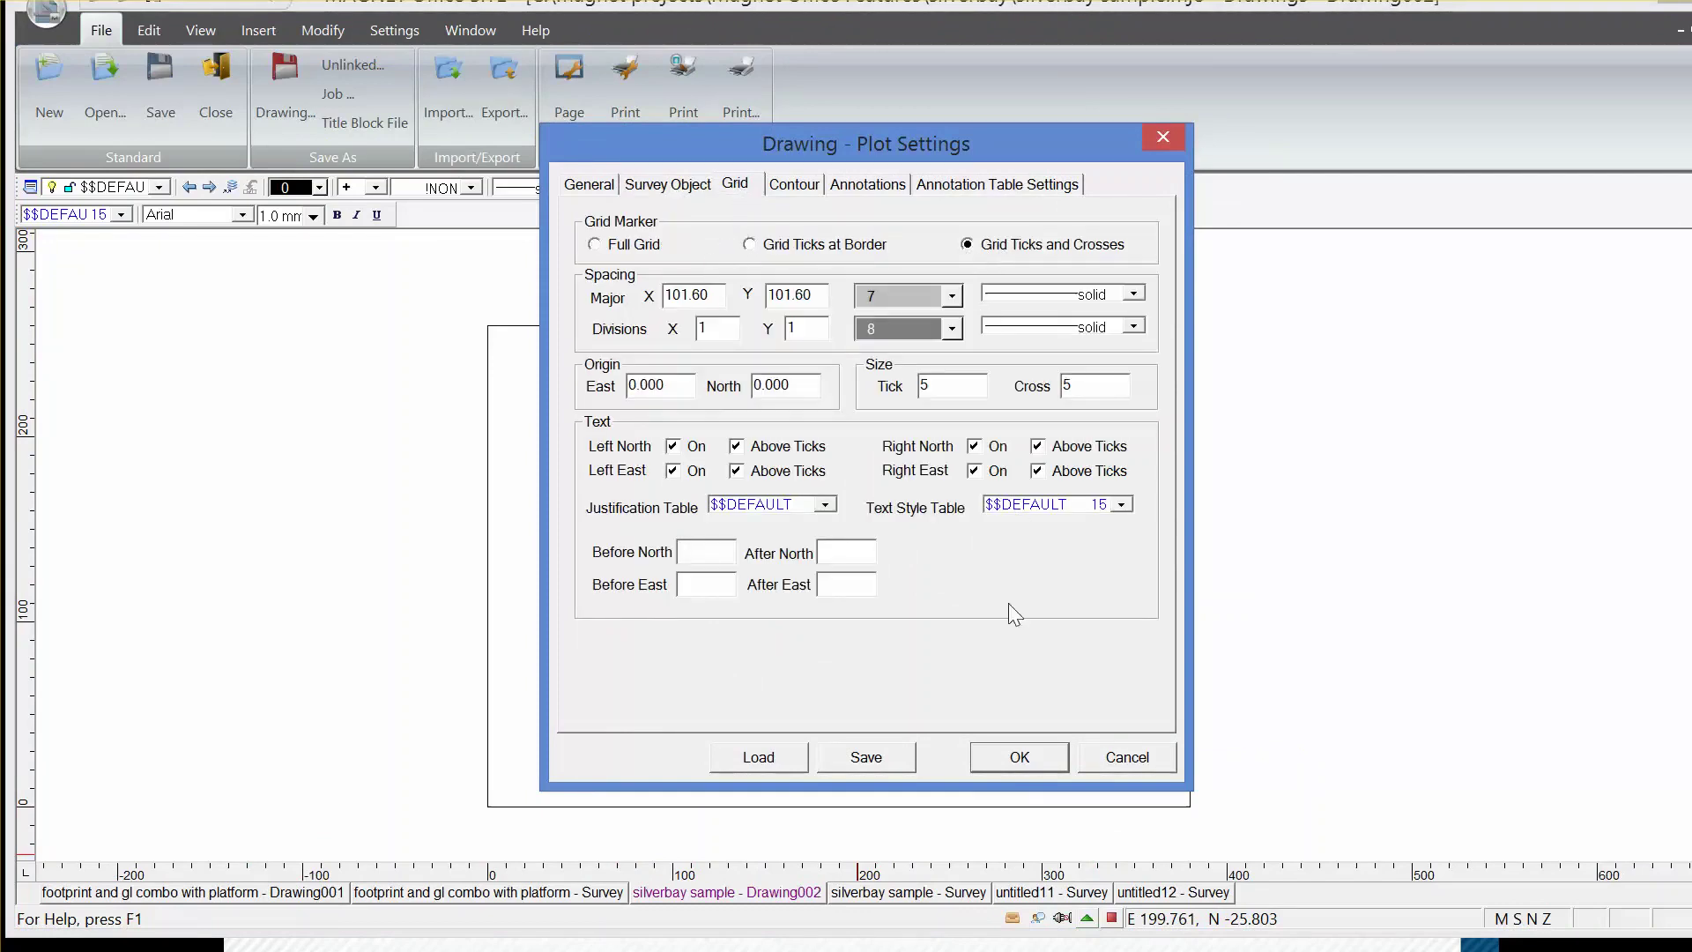
{"action": "left_click", "coordinate": [999, 756]}
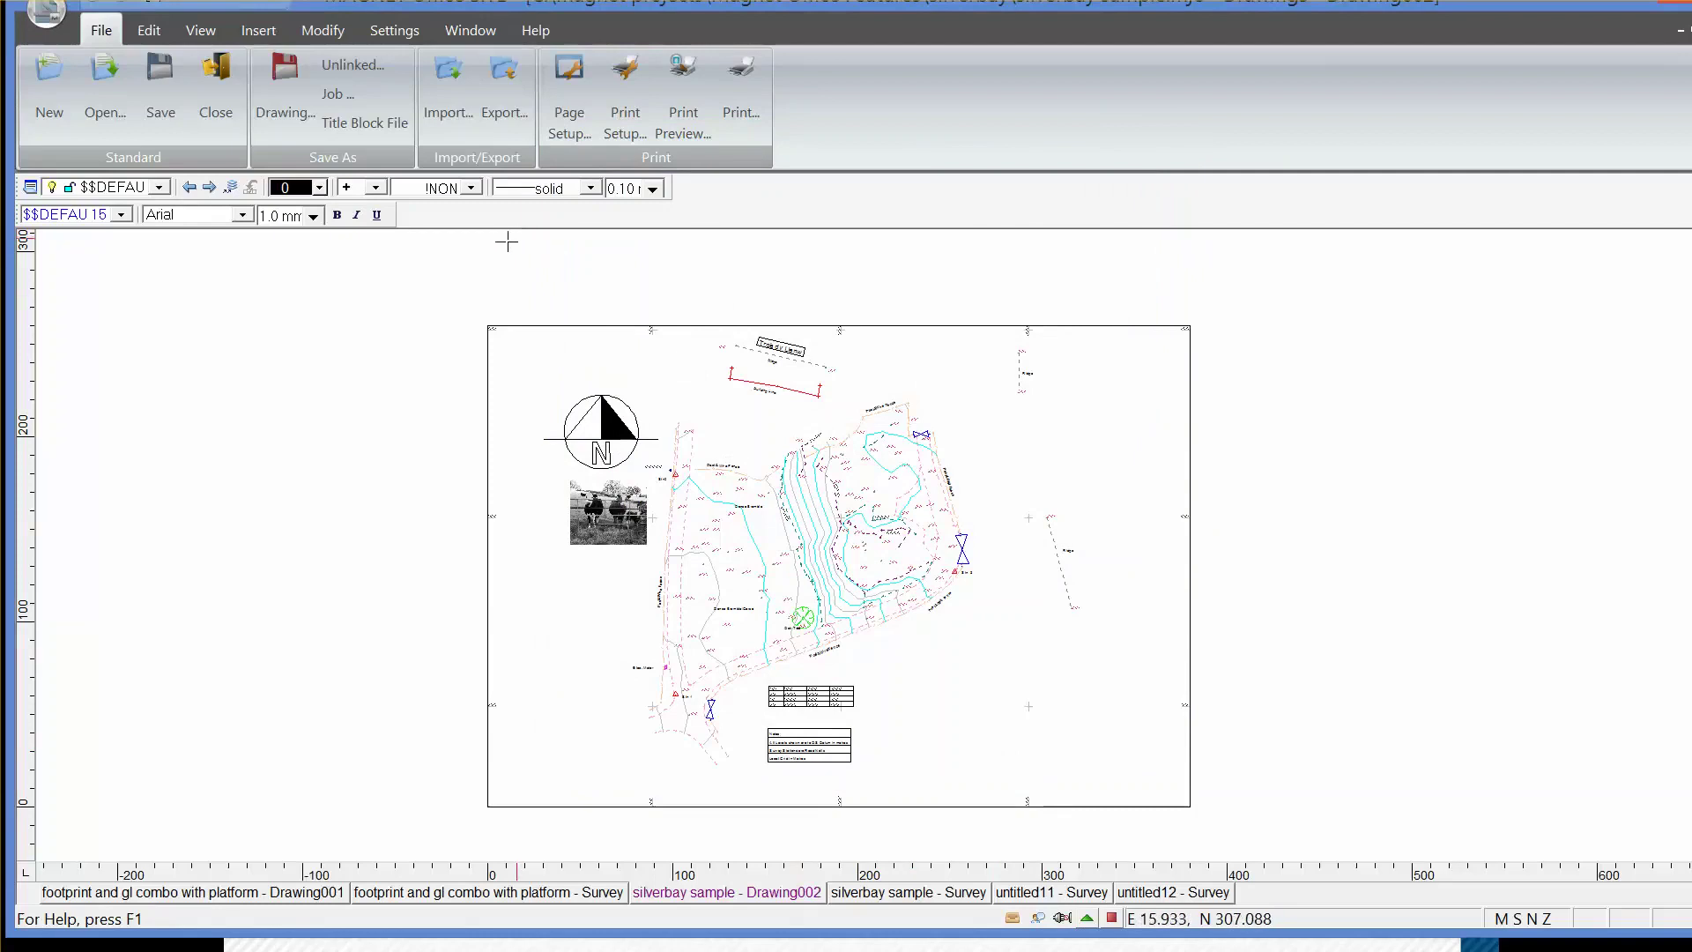
Step: Insert a bar scale with minor division labels and double blocks near the sheet's lower-right corner
{"action": "left_click", "coordinate": [267, 39]}
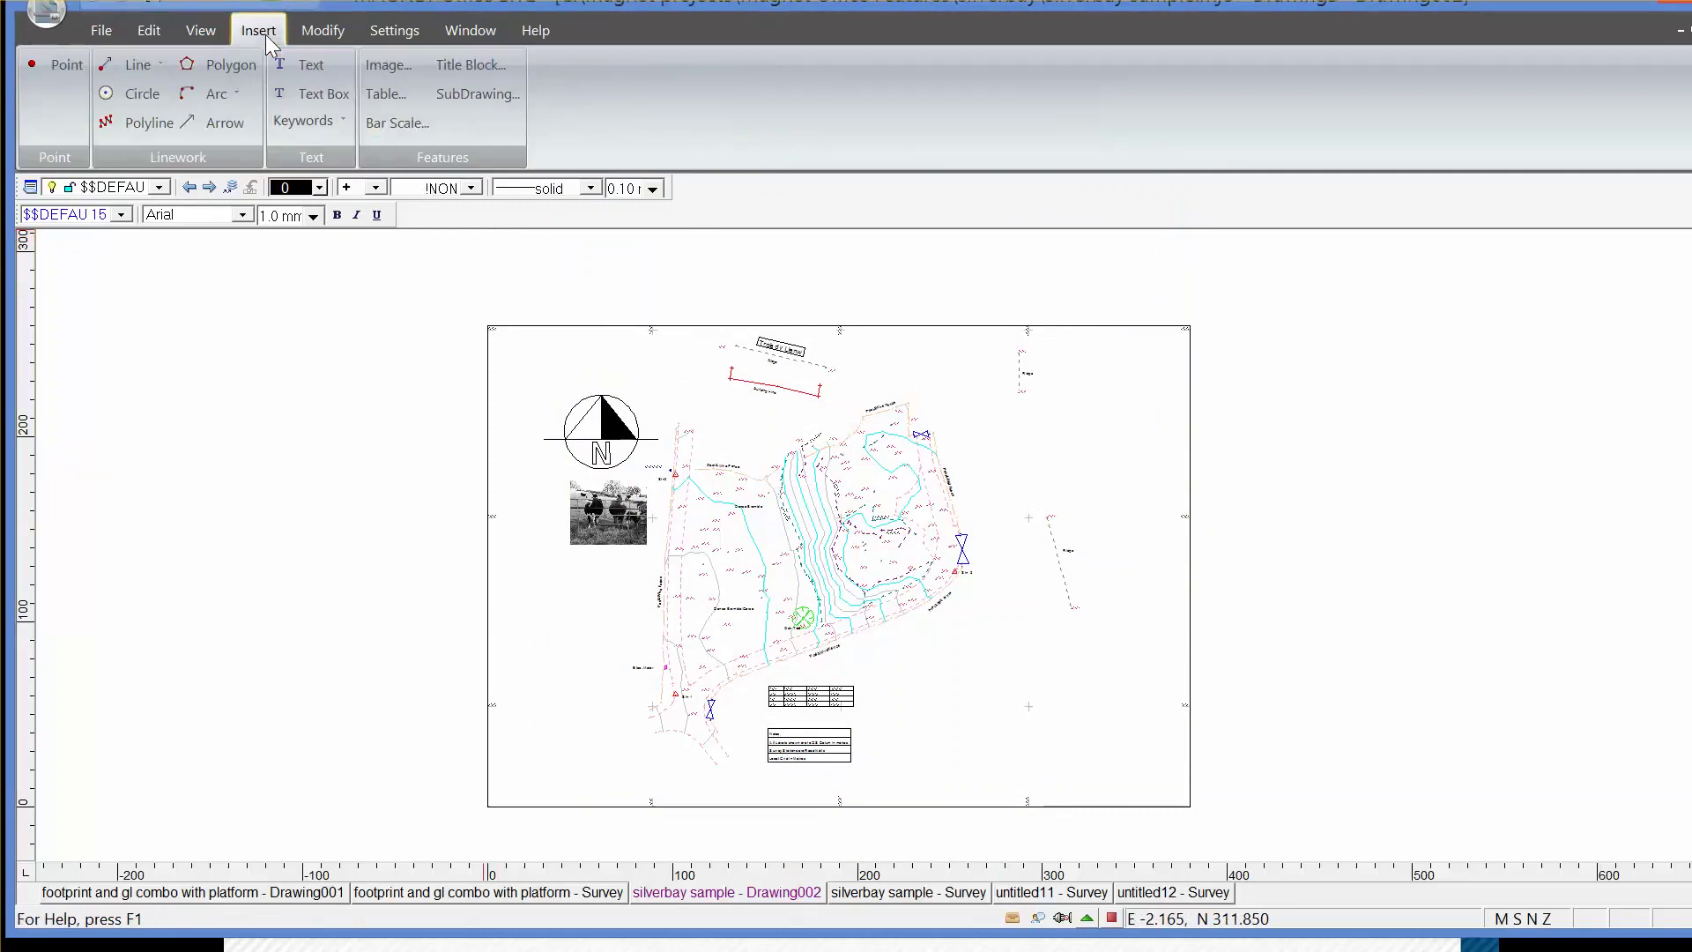
{"action": "left_click", "coordinate": [385, 121]}
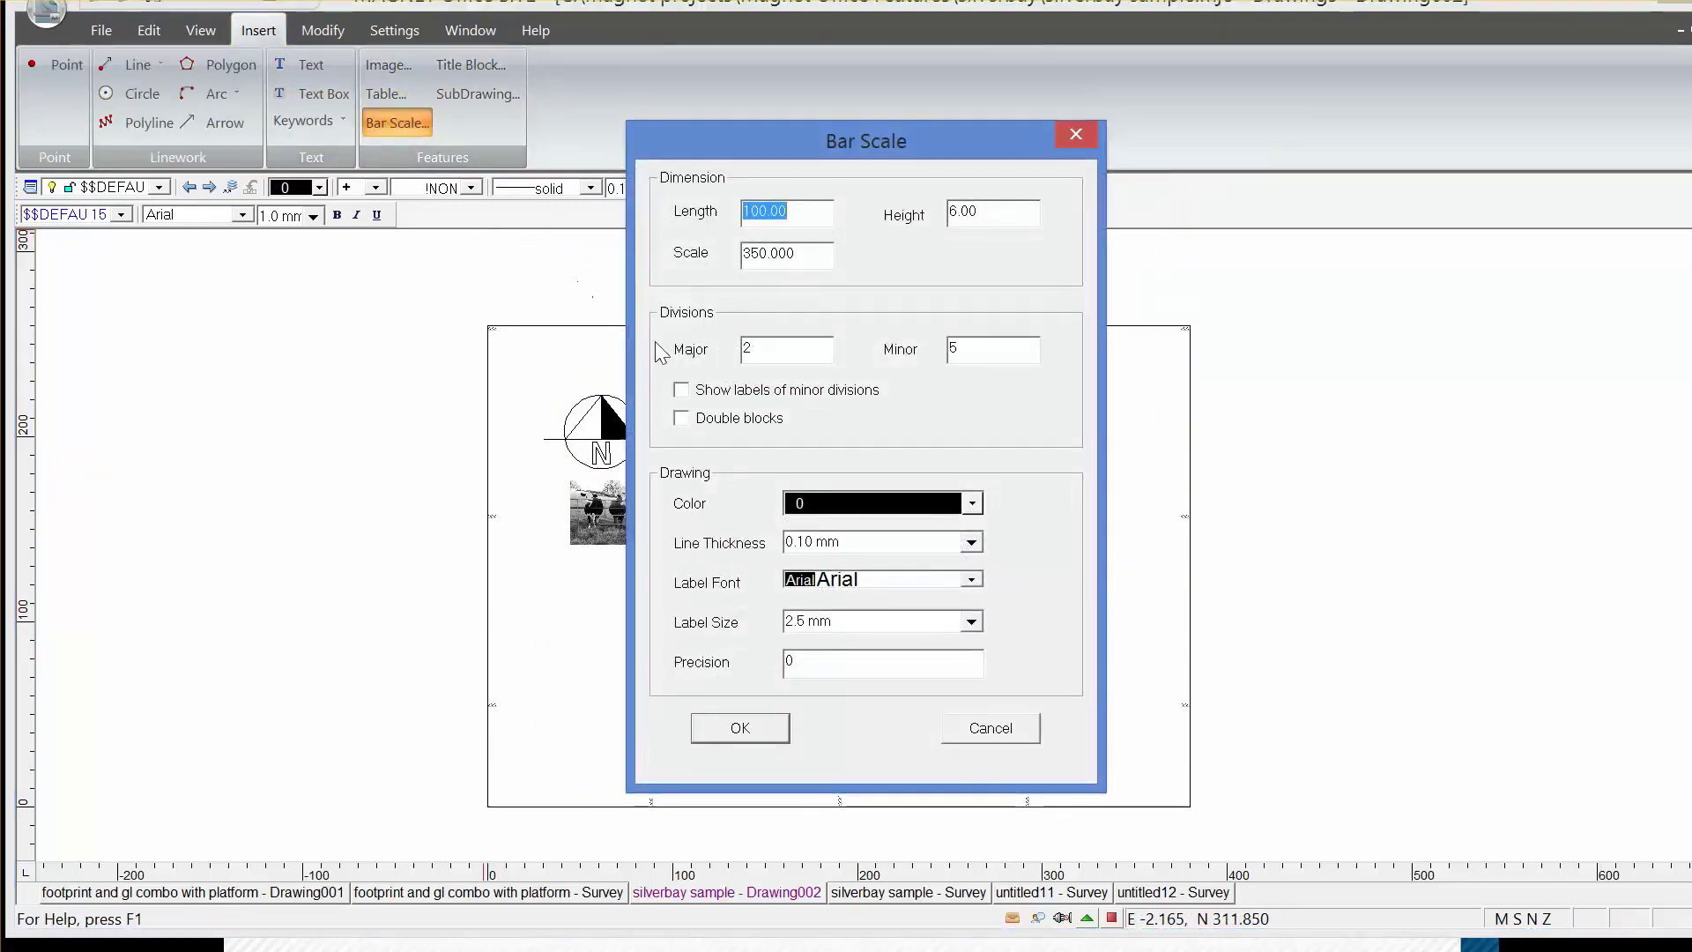
{"action": "left_click", "coordinate": [681, 390]}
{"action": "left_click", "coordinate": [681, 418]}
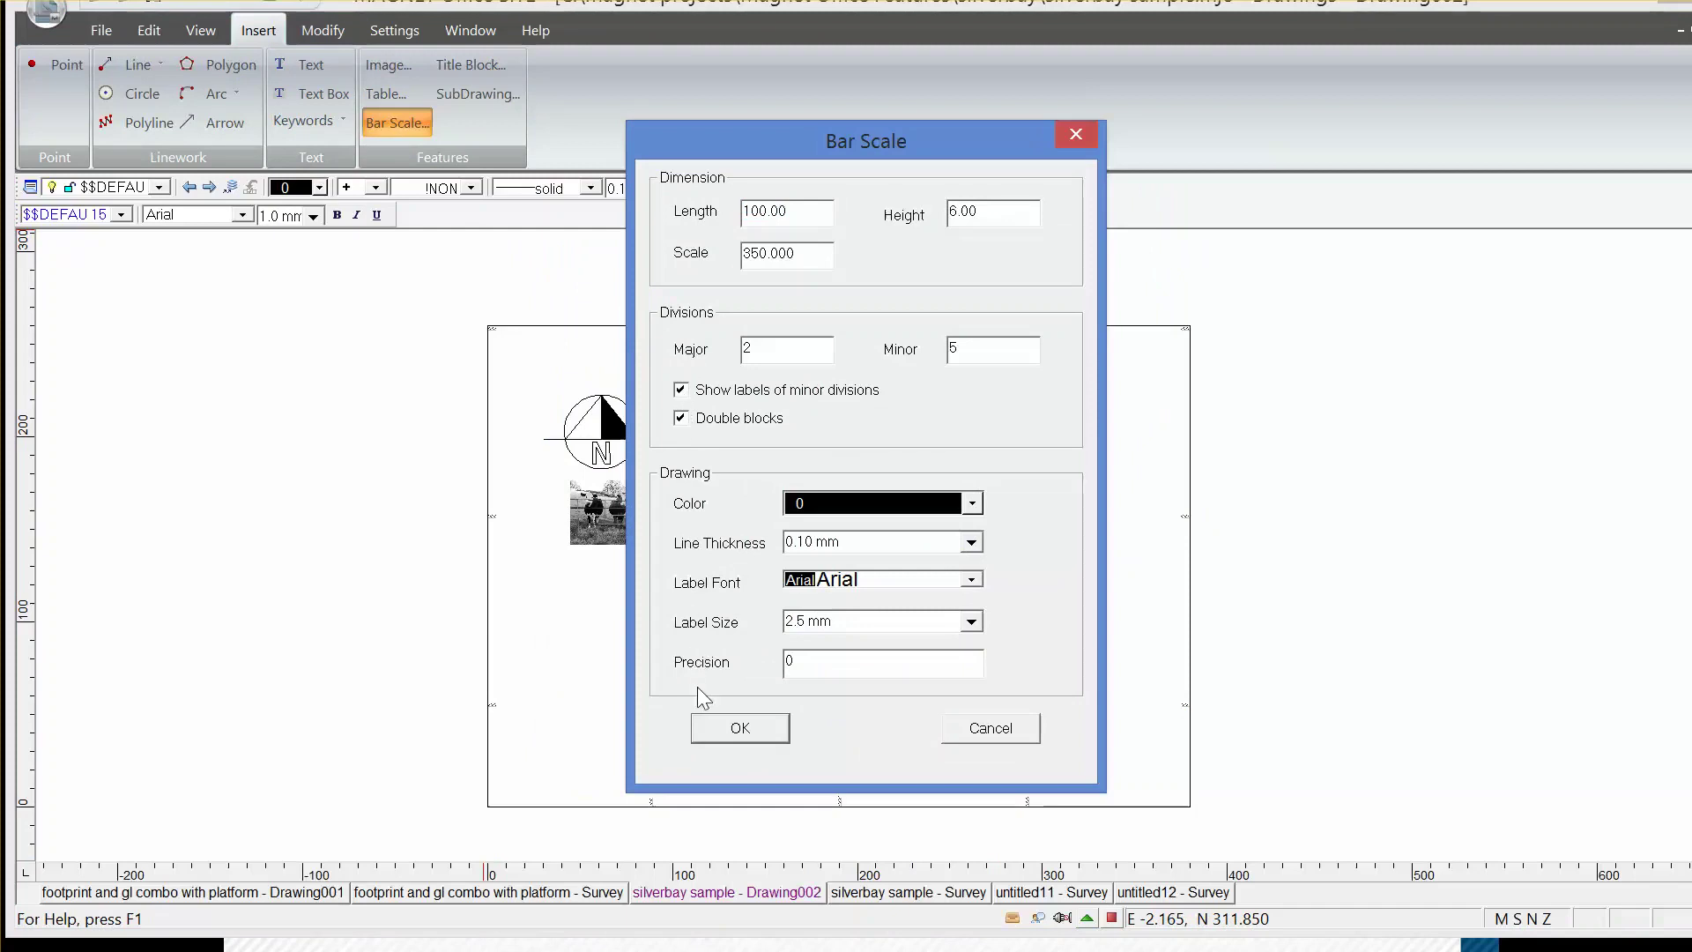
{"action": "left_click", "coordinate": [732, 727]}
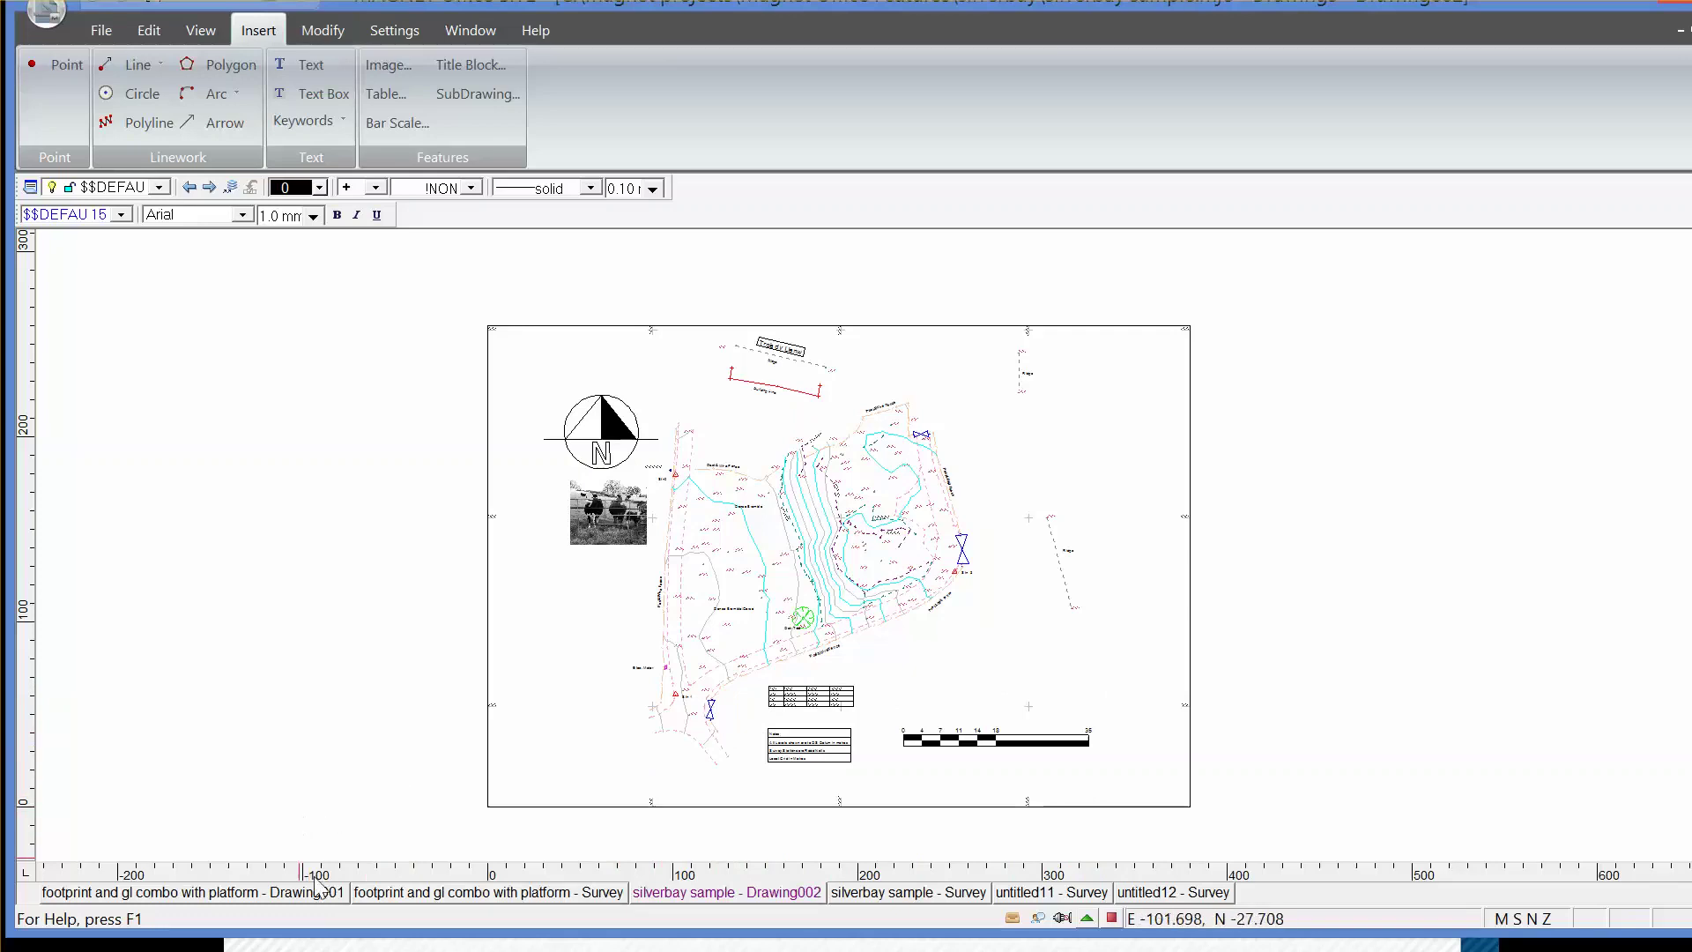
Step: Switch to the footprint and gl combo with platform survey
{"action": "left_click", "coordinate": [388, 892]}
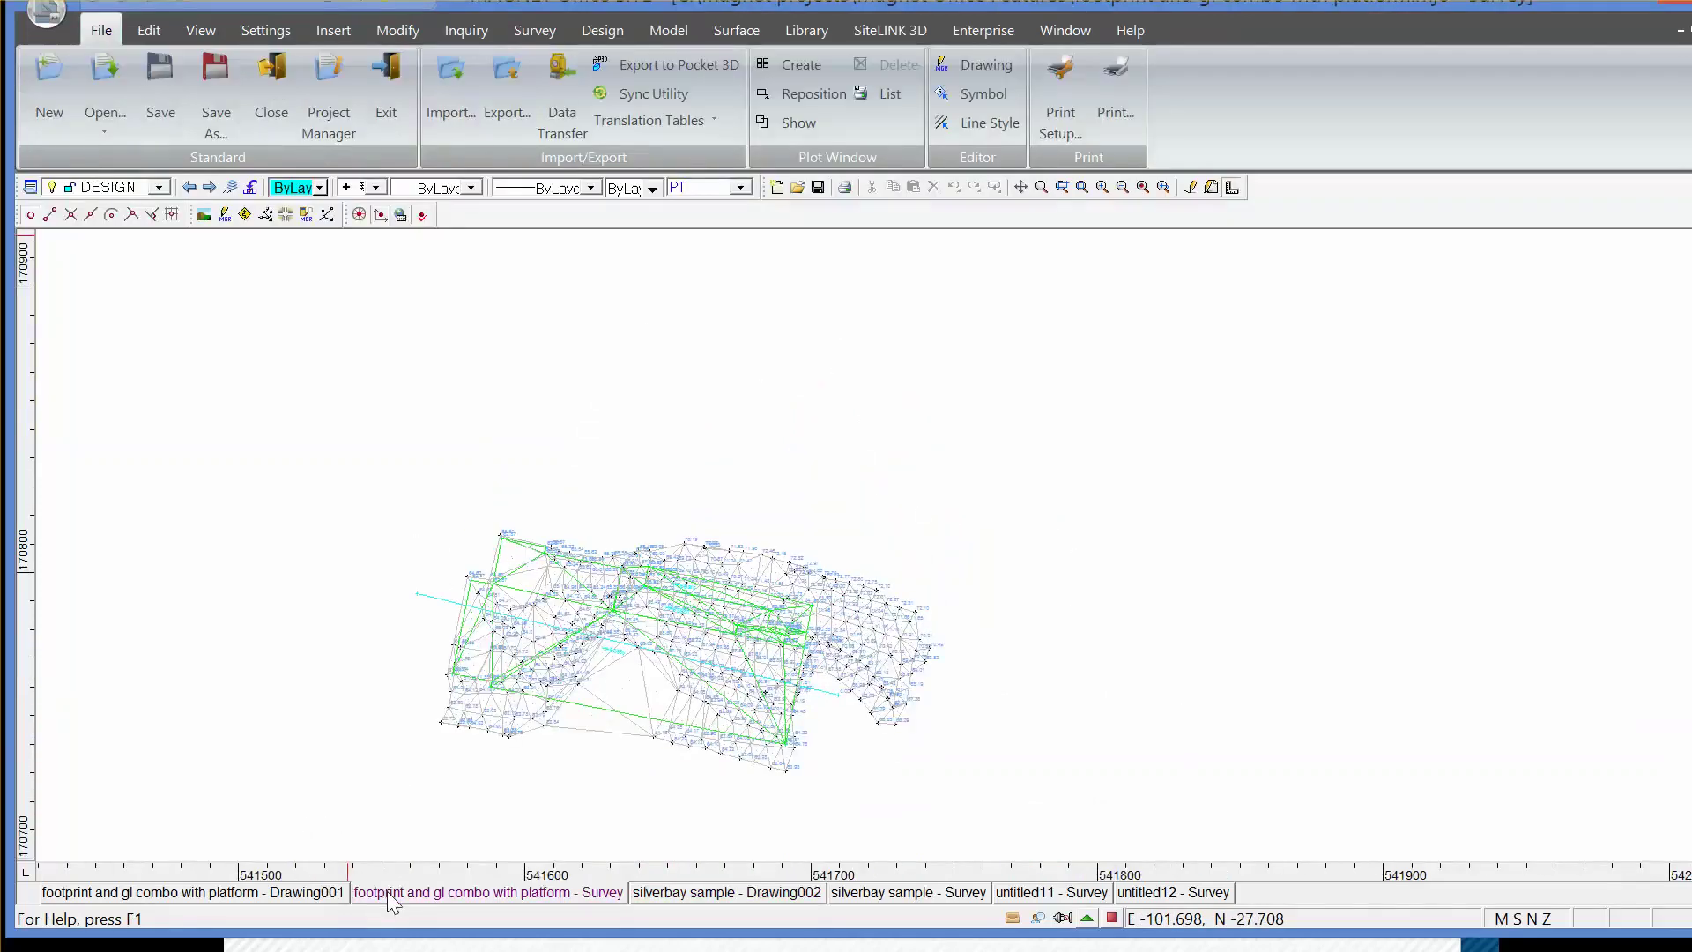
{"action": "mouse_move", "coordinate": [649, 634]}
{"action": "middle_mouse_down"}
{"action": "mouse_move", "coordinate": [695, 604]}
{"action": "mouse_move", "coordinate": [774, 442]}
{"action": "mouse_move", "coordinate": [815, 523]}
{"action": "middle_mouse_up"}
{"action": "scroll", "coordinate": [814, 524], "scroll_direction": "up", "scroll_amount": 1}
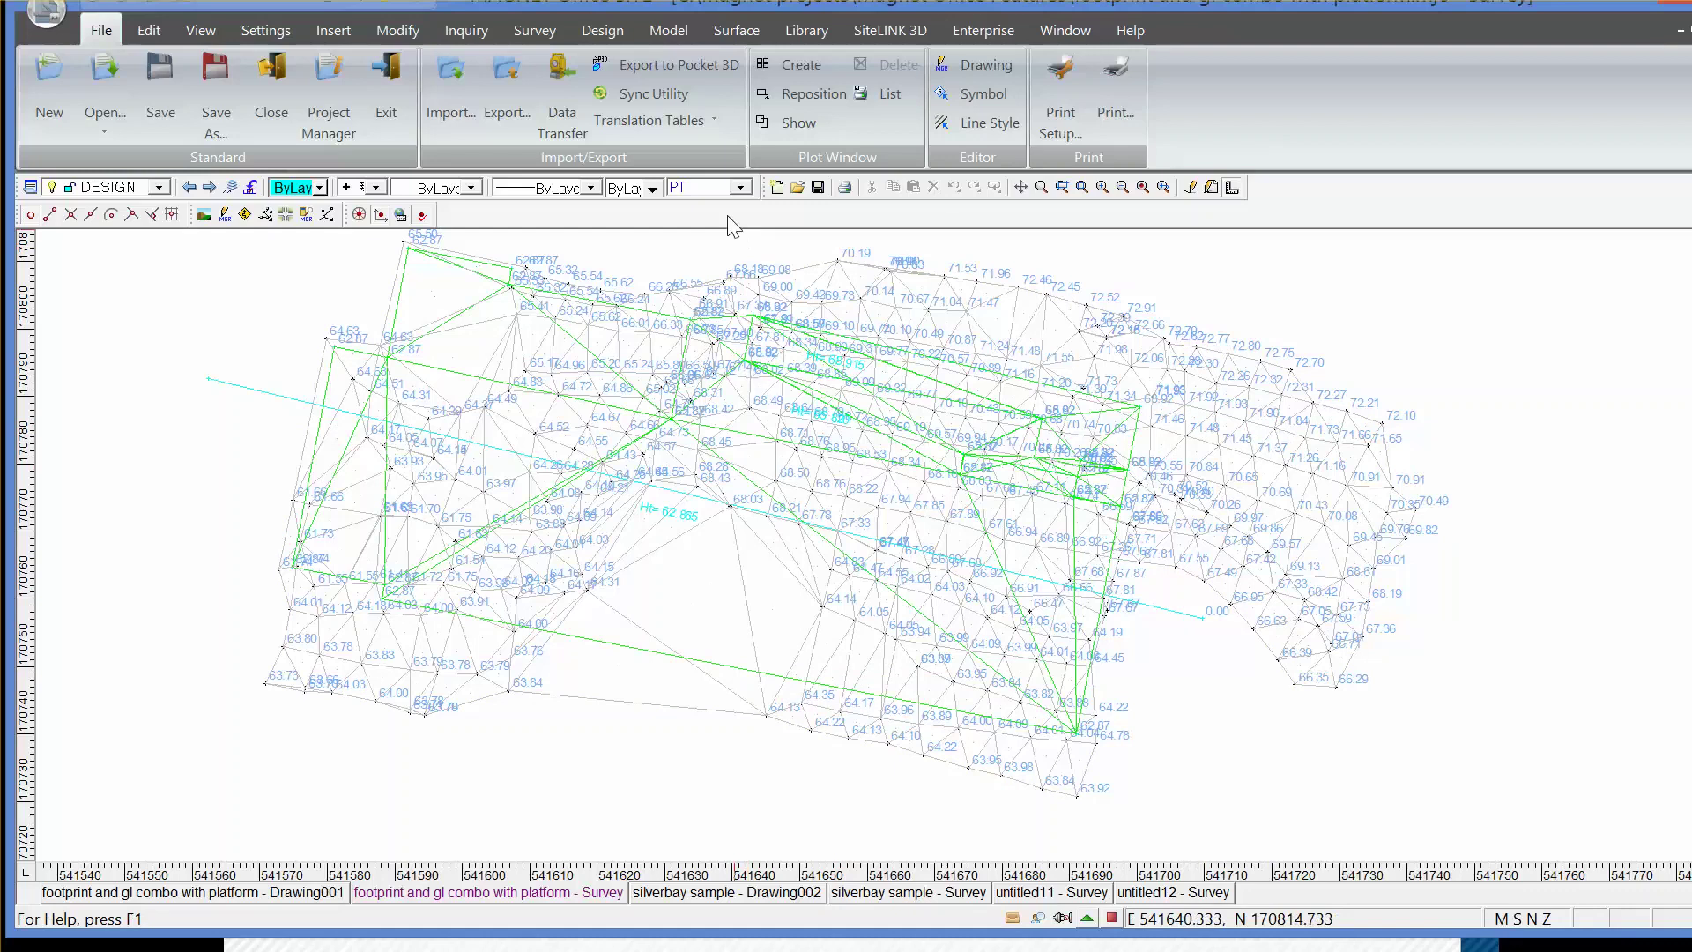
Step: Compute the volumes between design surface FOOTPRINT1 and natural surface DTM-03, shading cut areas in color 24
{"action": "left_click", "coordinate": [737, 32]}
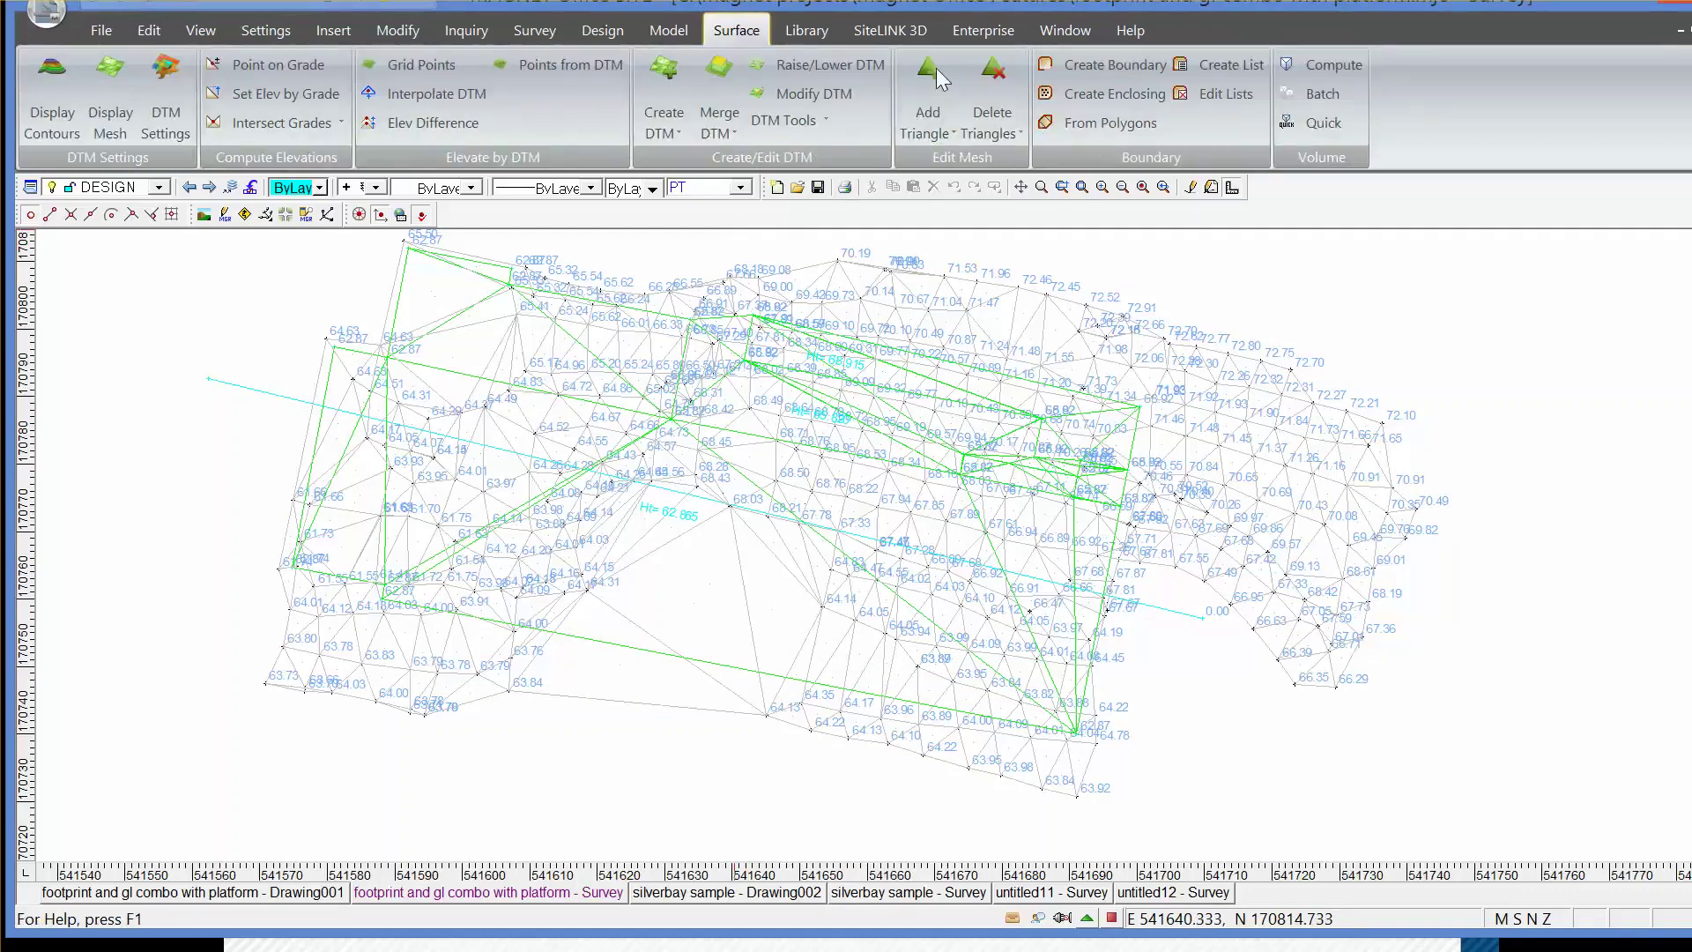
{"action": "left_click", "coordinate": [1313, 63]}
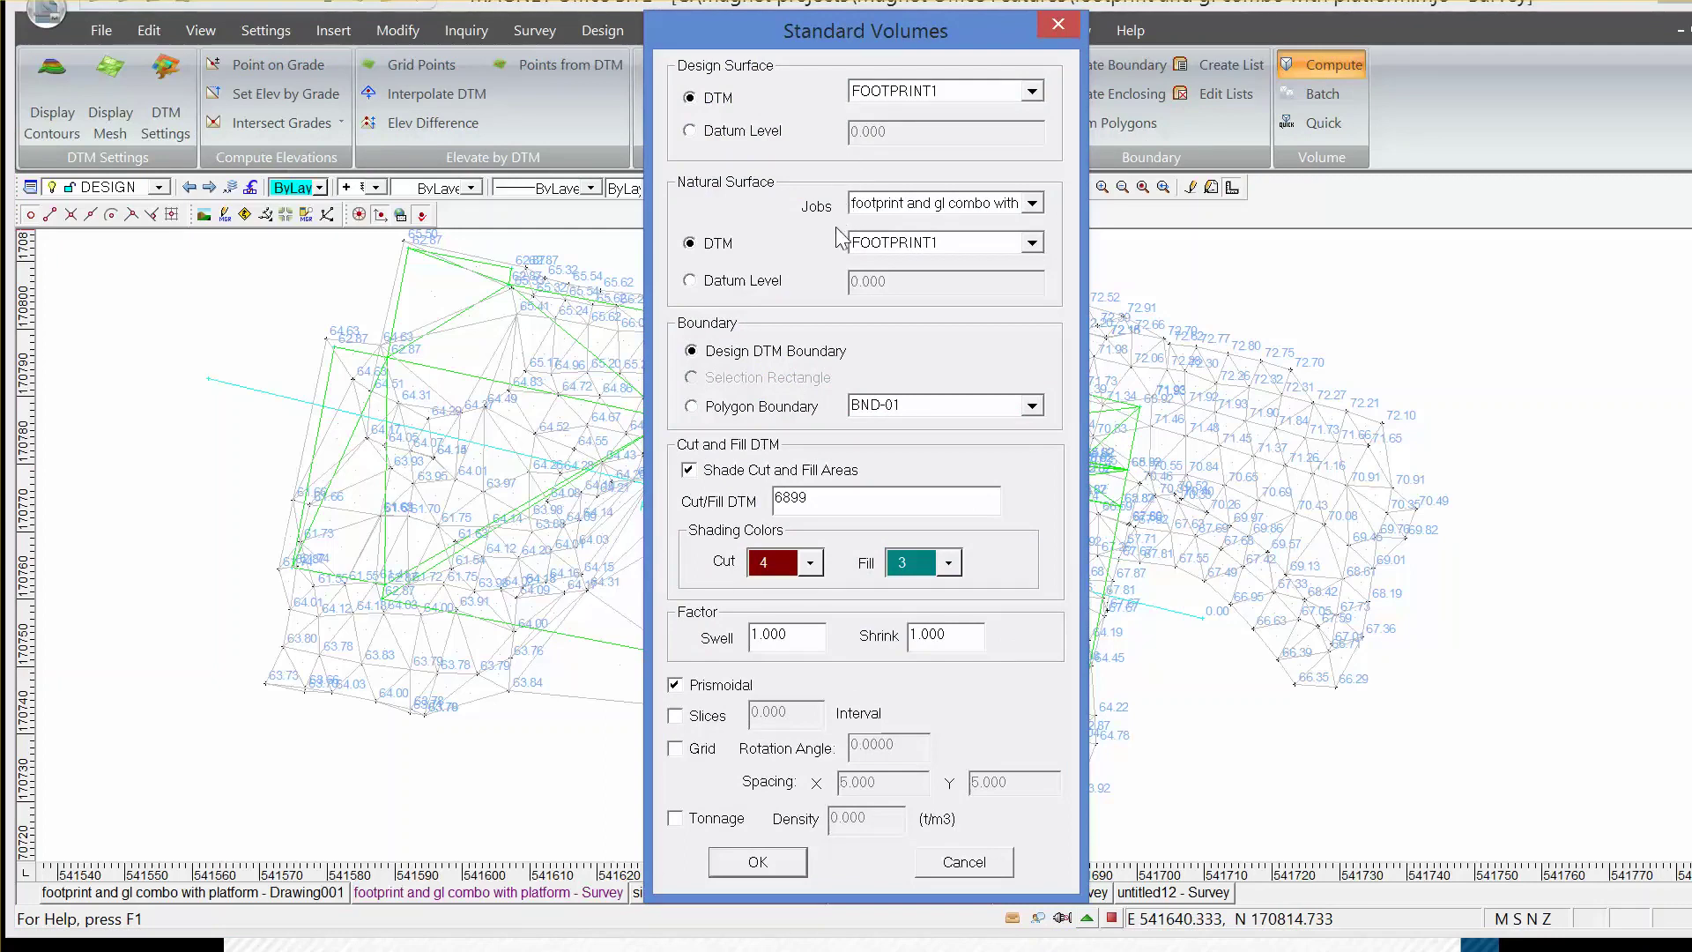
{"action": "left_click", "coordinate": [1033, 244]}
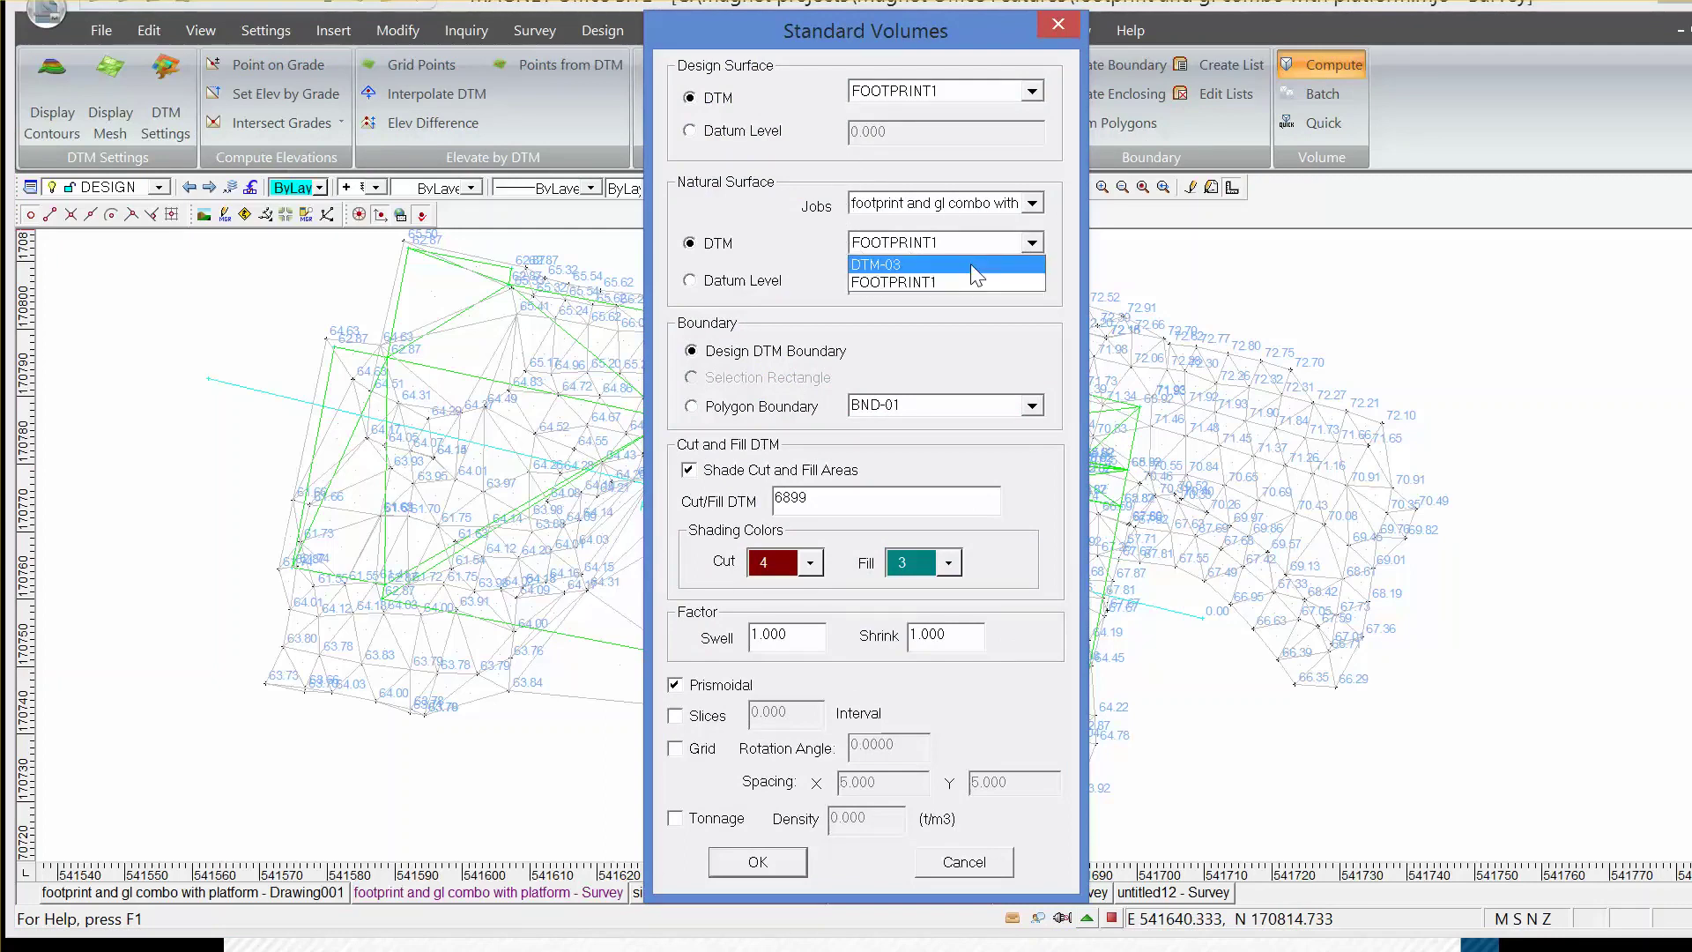
{"action": "left_click", "coordinate": [971, 266]}
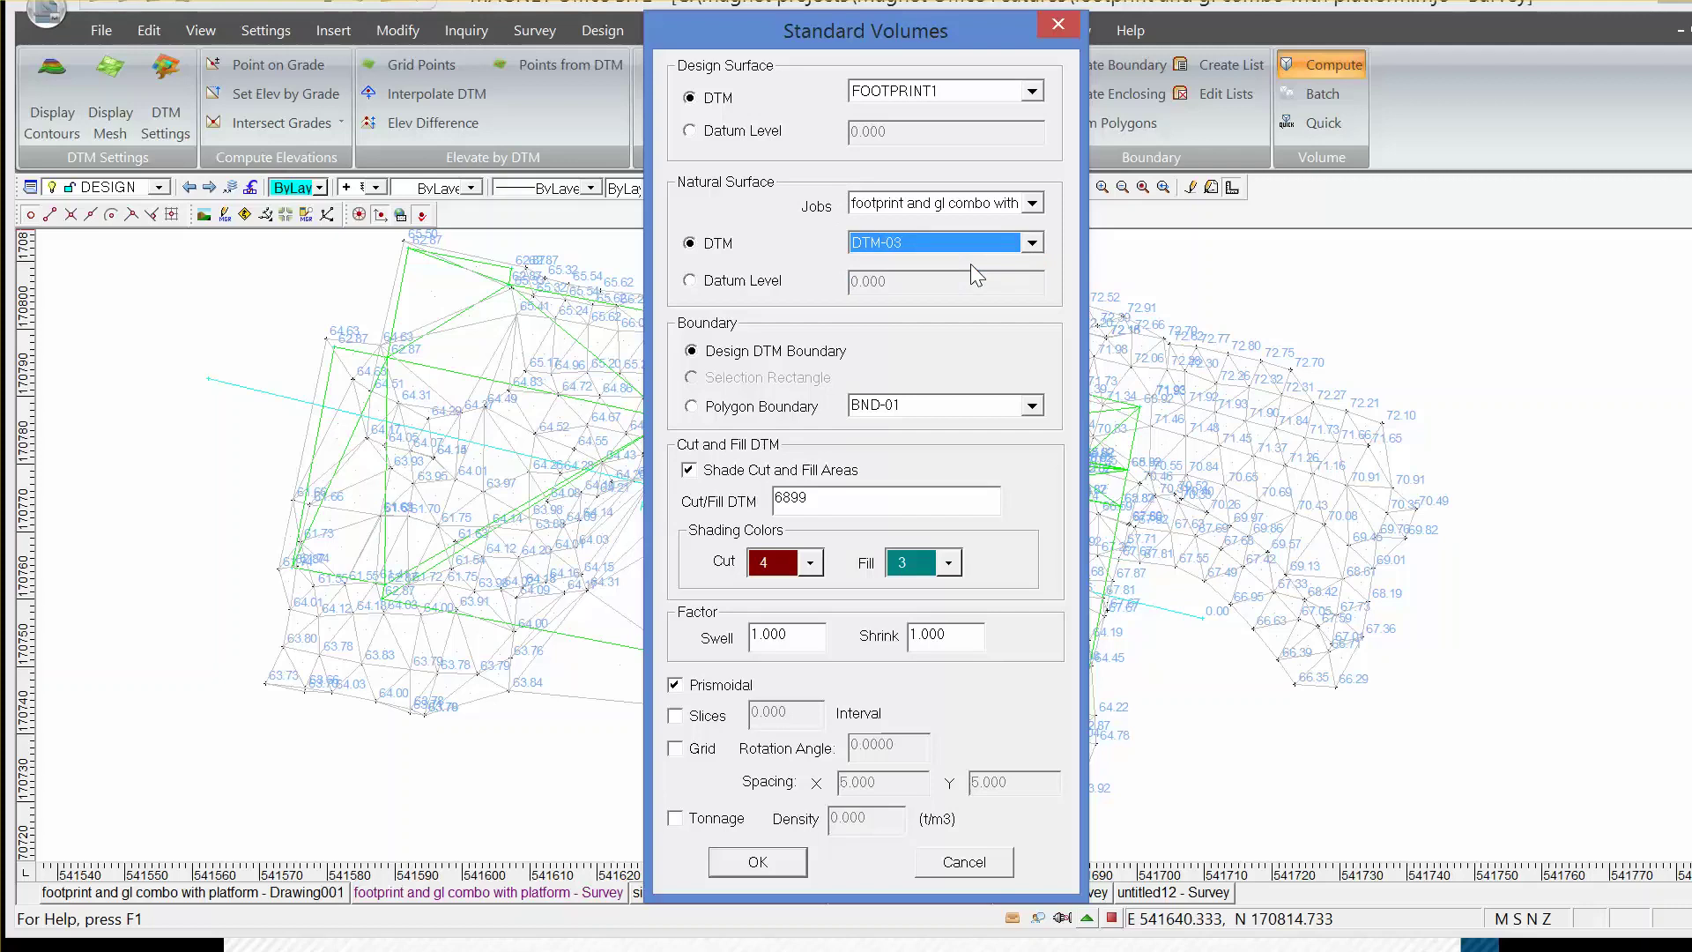
{"action": "left_click", "coordinate": [809, 562]}
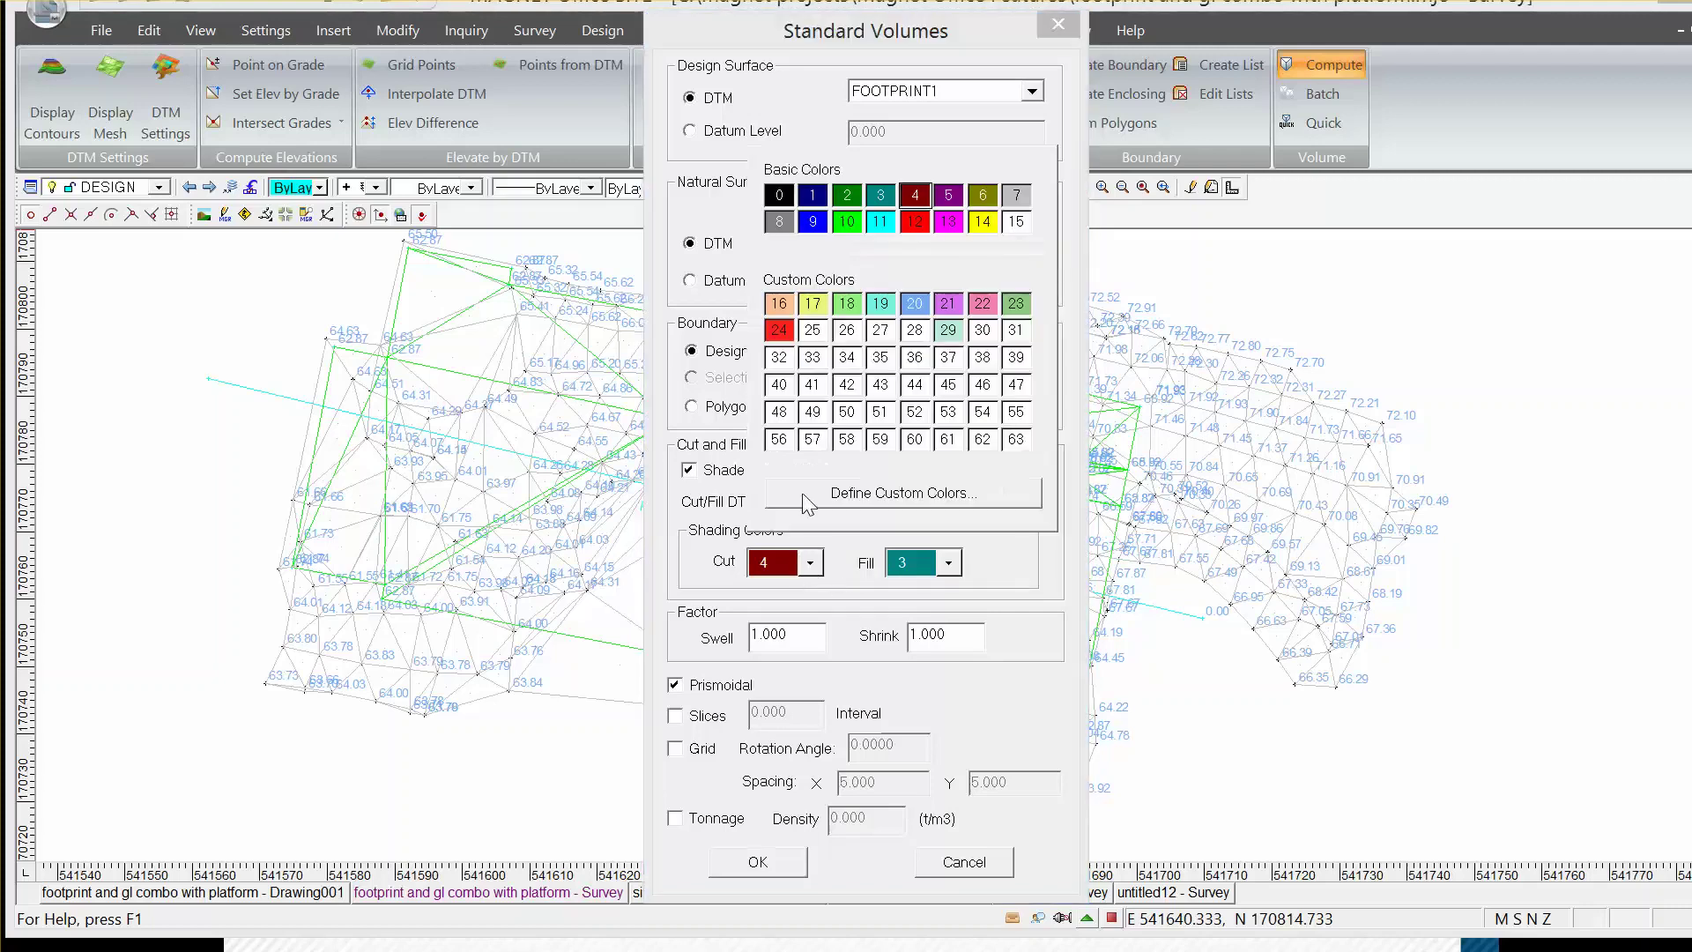
{"action": "left_click", "coordinate": [779, 331]}
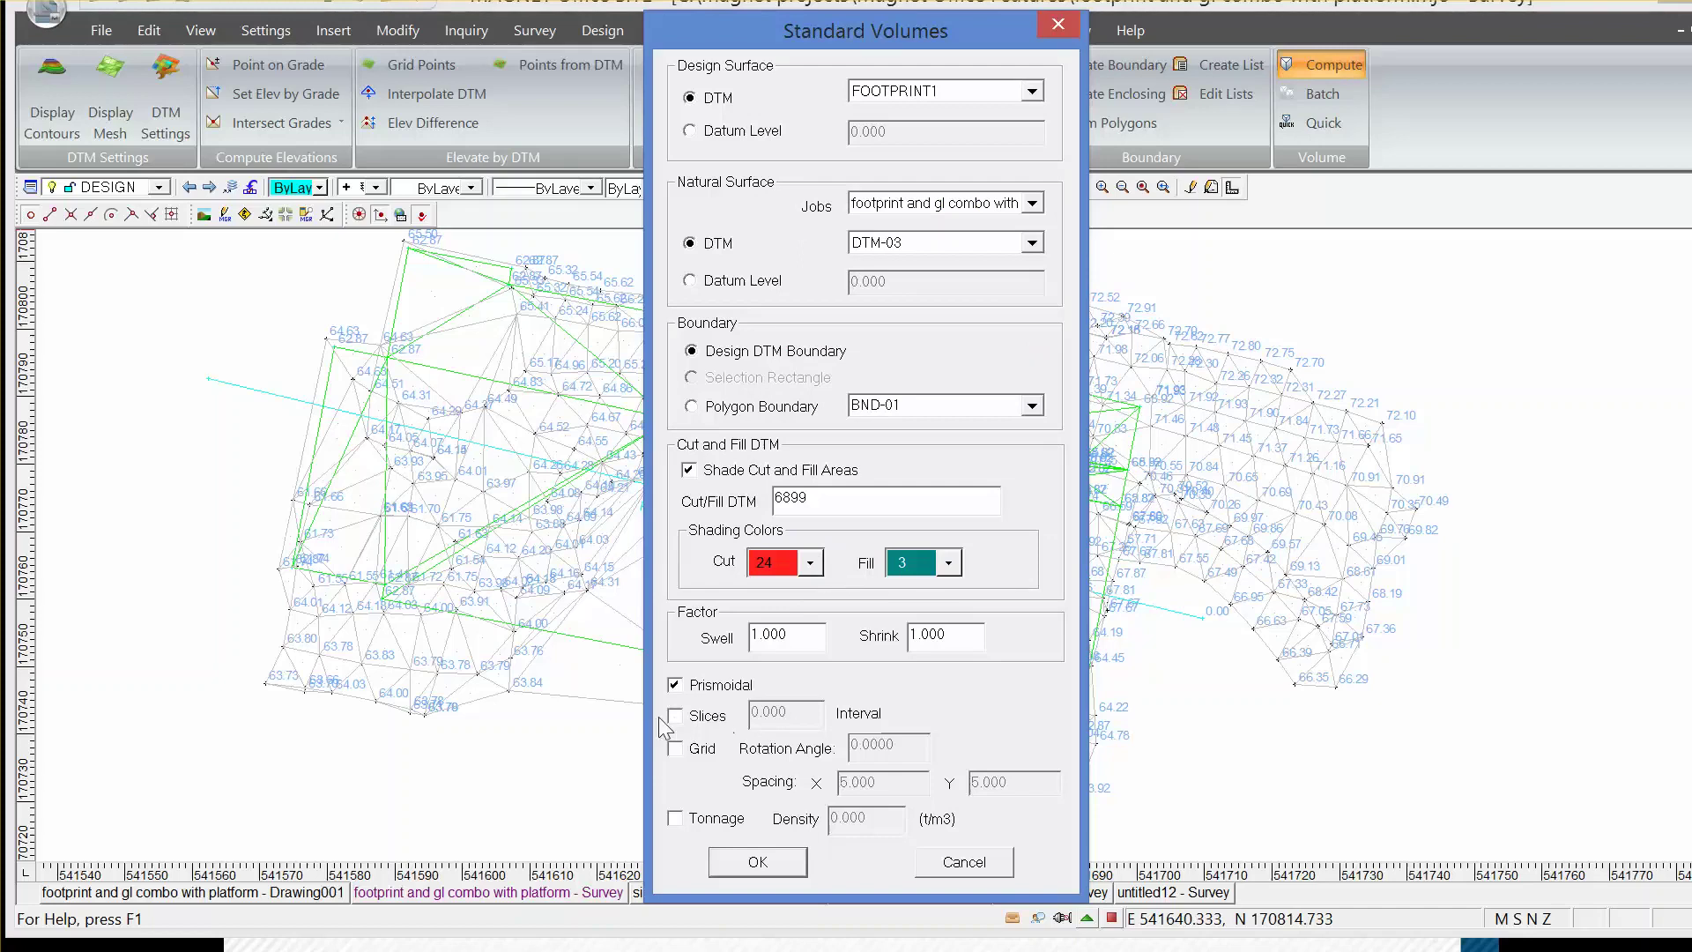
{"action": "left_click", "coordinate": [742, 863]}
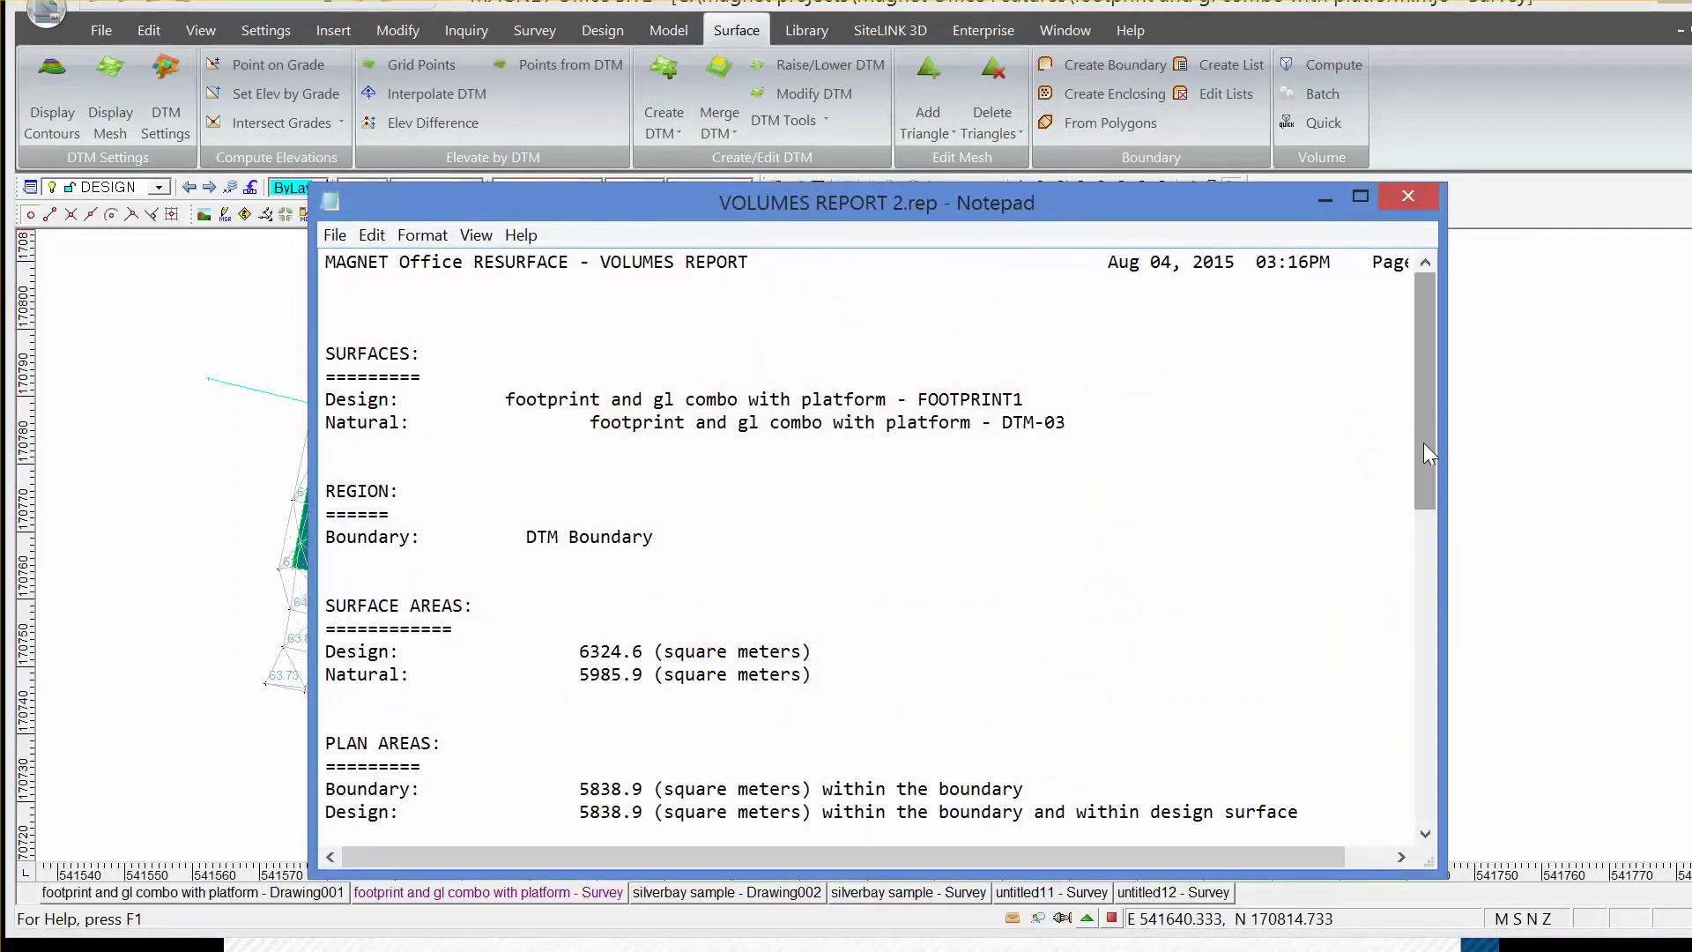
Step: Read the volumes report through to the cut and fill depths, and examine the shaded cut and fill areas on the plan
{"action": "left_click_drag", "start_coordinate": [1424, 443], "coordinate": [1436, 776]}
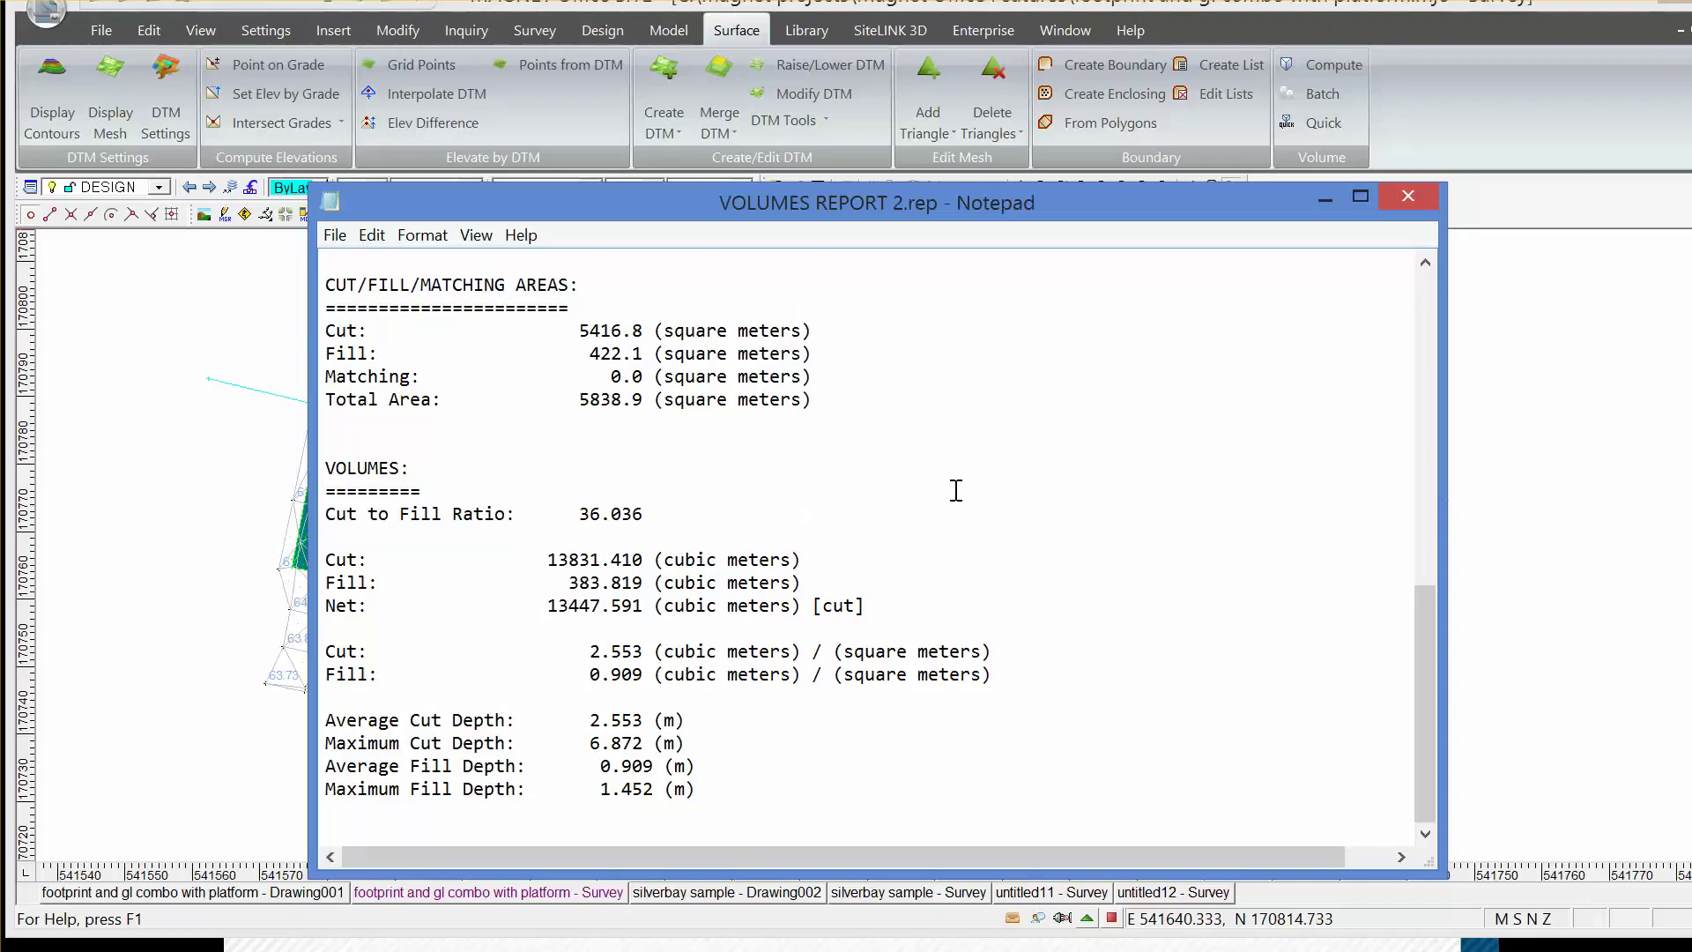
{"action": "left_click", "coordinate": [1324, 194]}
{"action": "scroll", "coordinate": [1181, 476], "scroll_direction": "down", "scroll_amount": 1}
{"action": "scroll", "coordinate": [1181, 476], "scroll_direction": "down", "scroll_amount": 1}
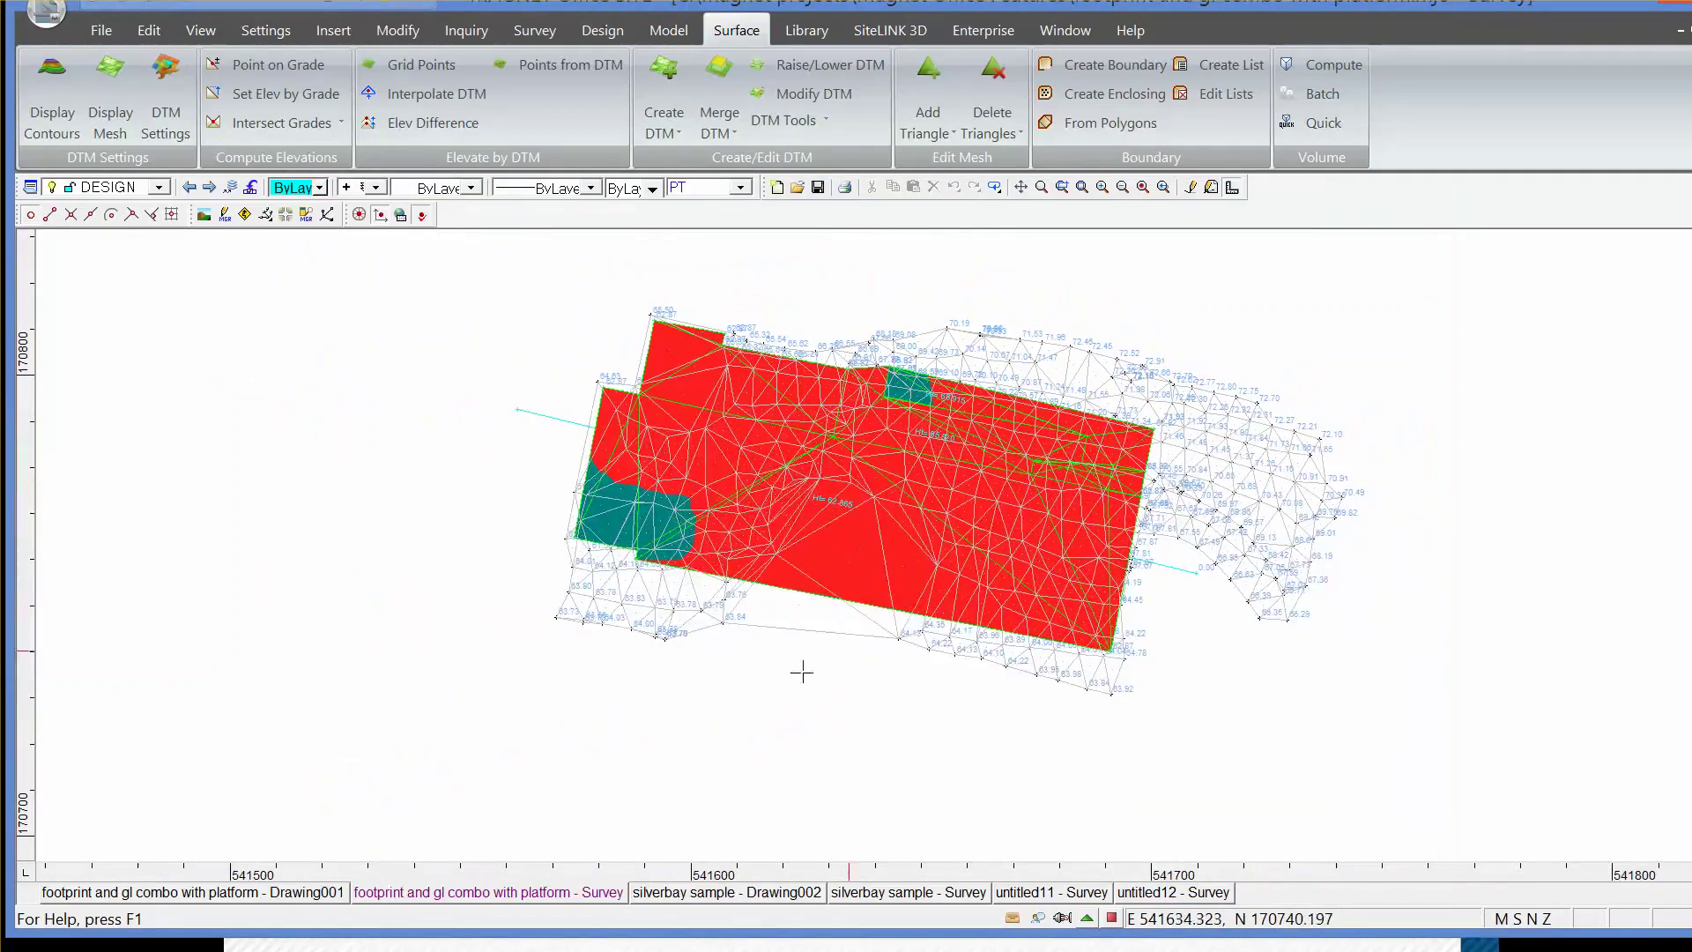
Step: Select the whole site and open a 3D view of FOOTPRINT1 and DTM-03 with the linework transferred
{"action": "left_click", "coordinate": [470, 762]}
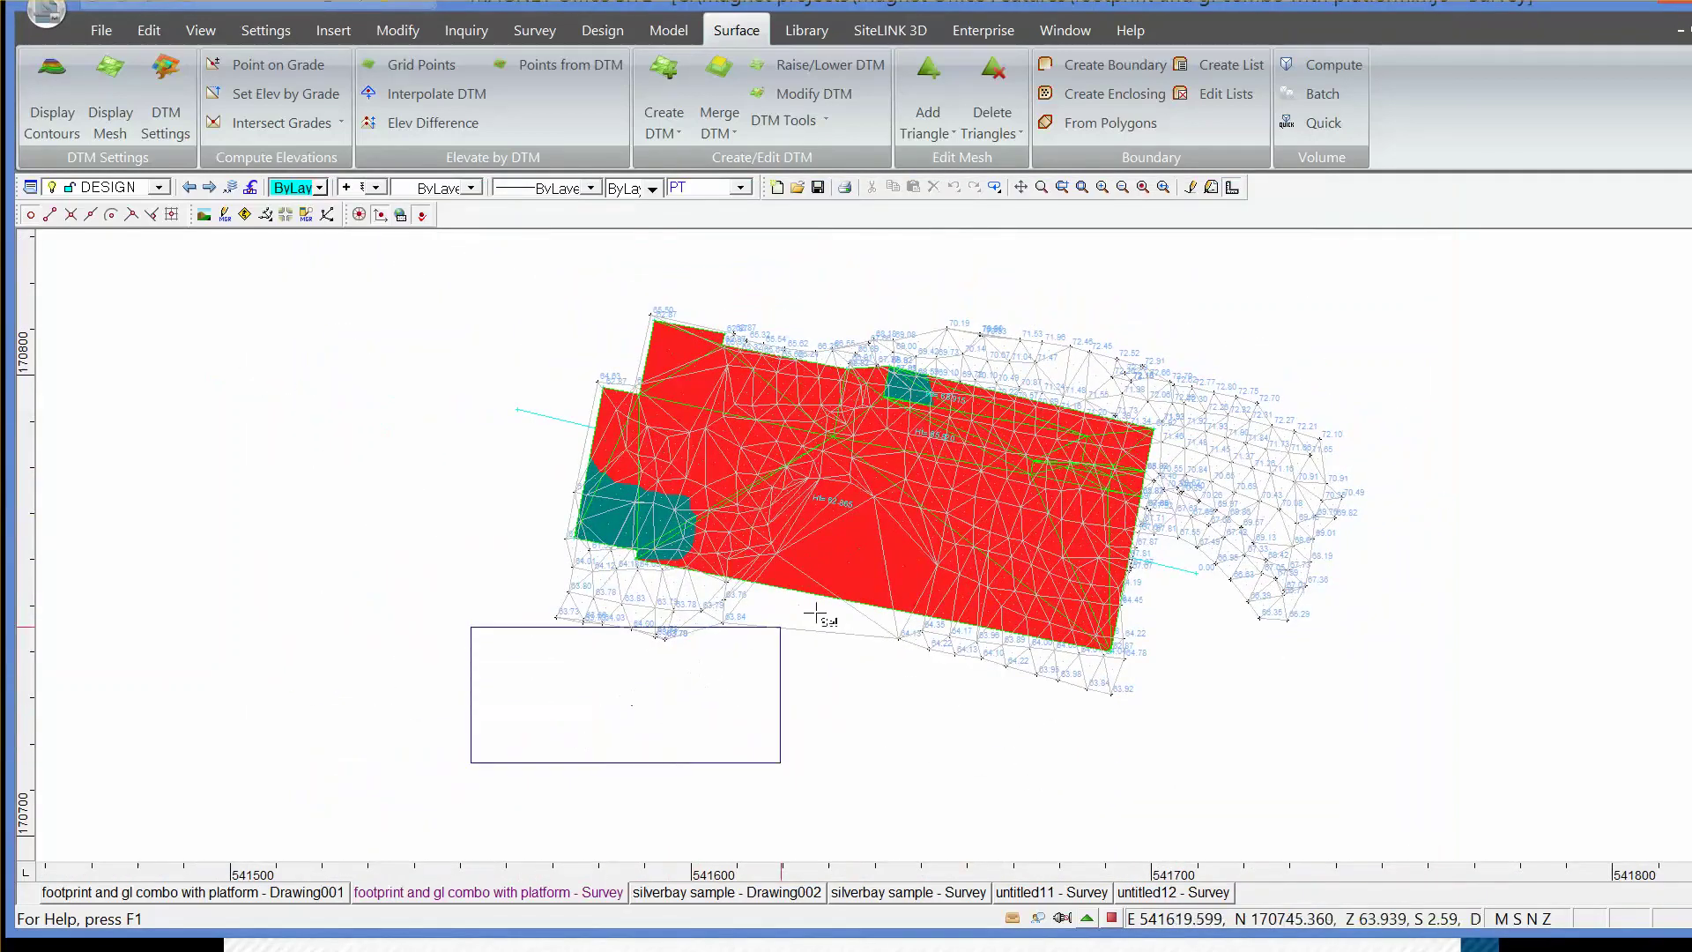
{"action": "left_click", "coordinate": [1457, 231]}
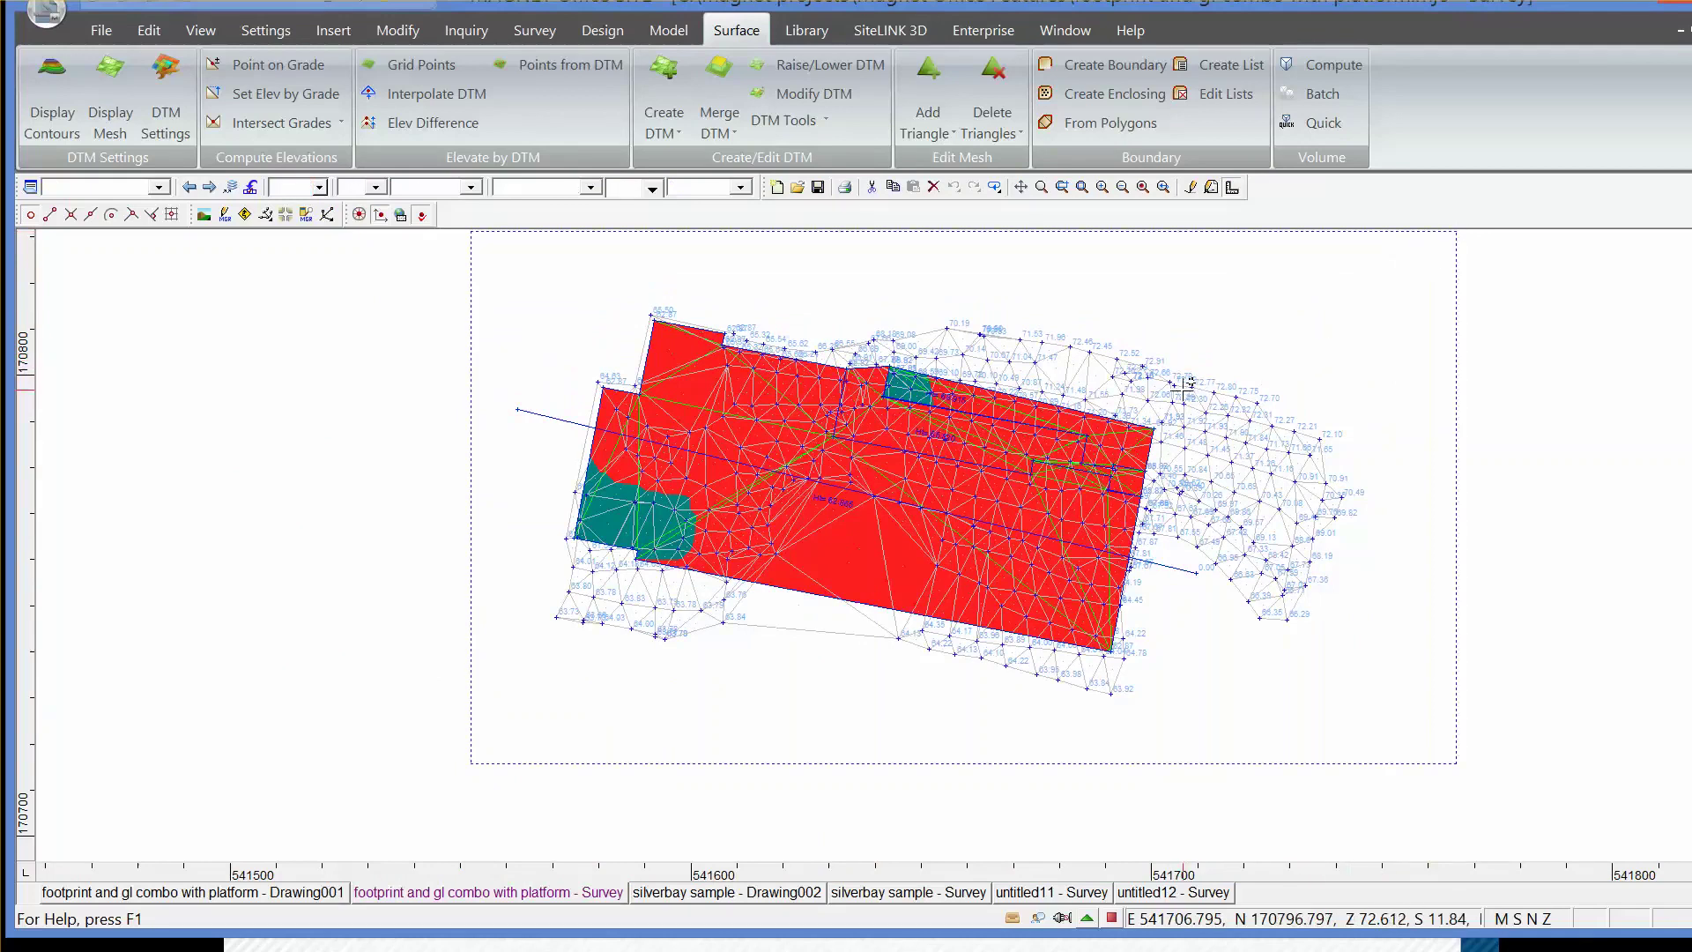
{"action": "right_click", "coordinate": [1047, 364]}
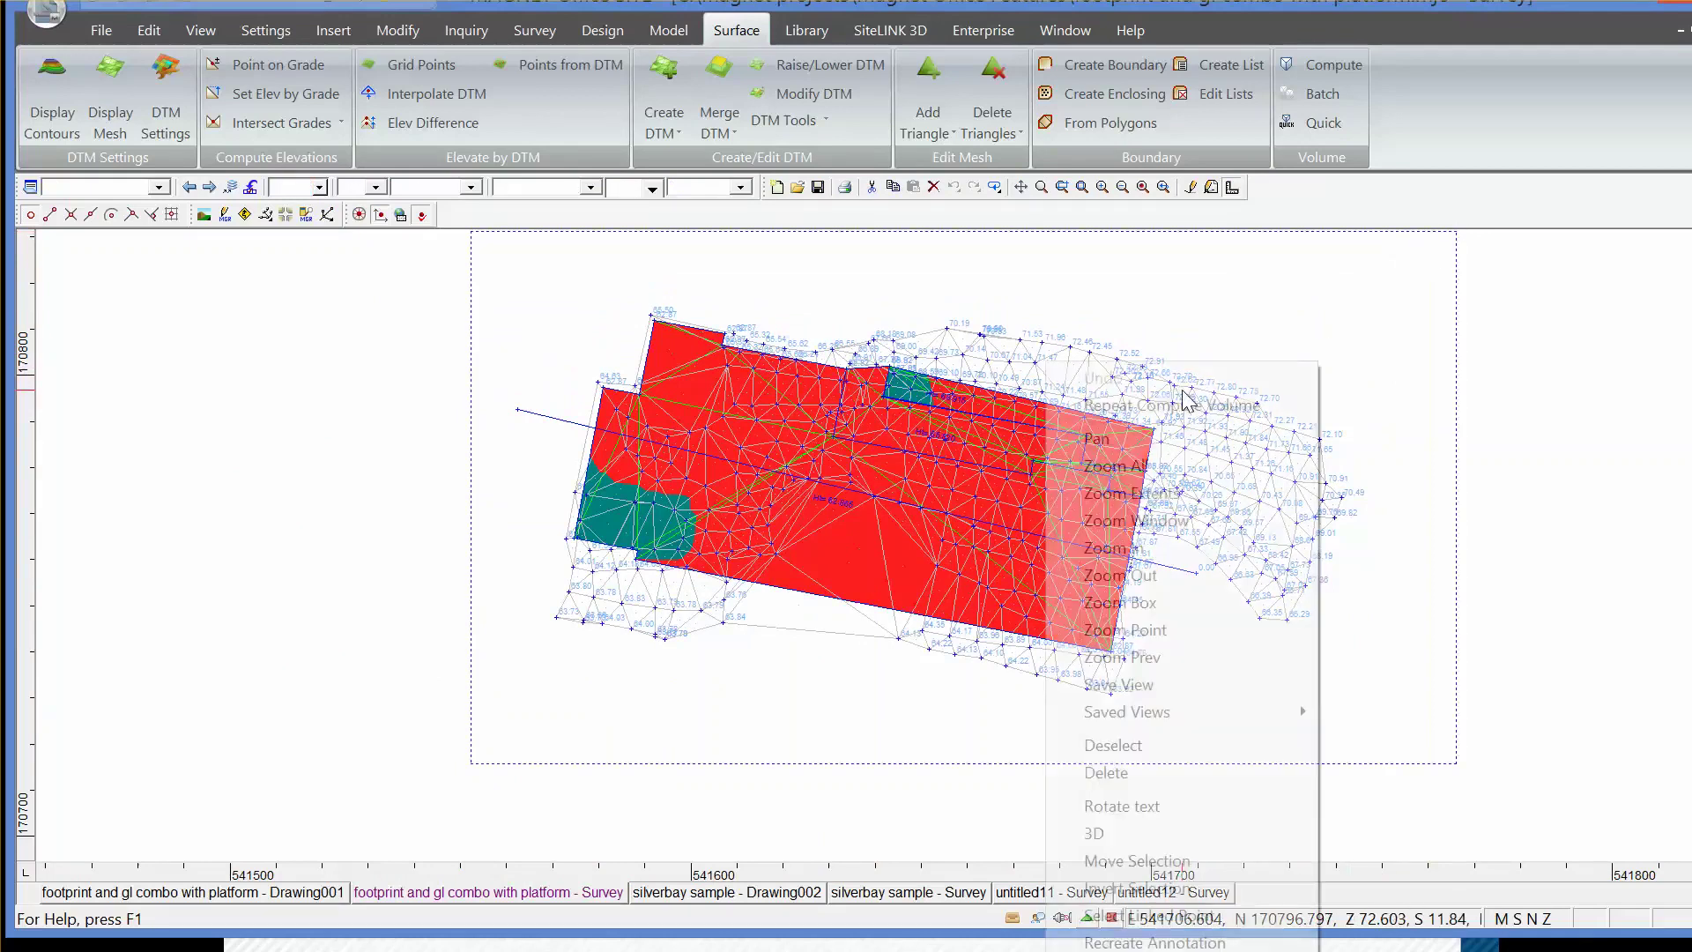
{"action": "left_click", "coordinate": [1089, 833]}
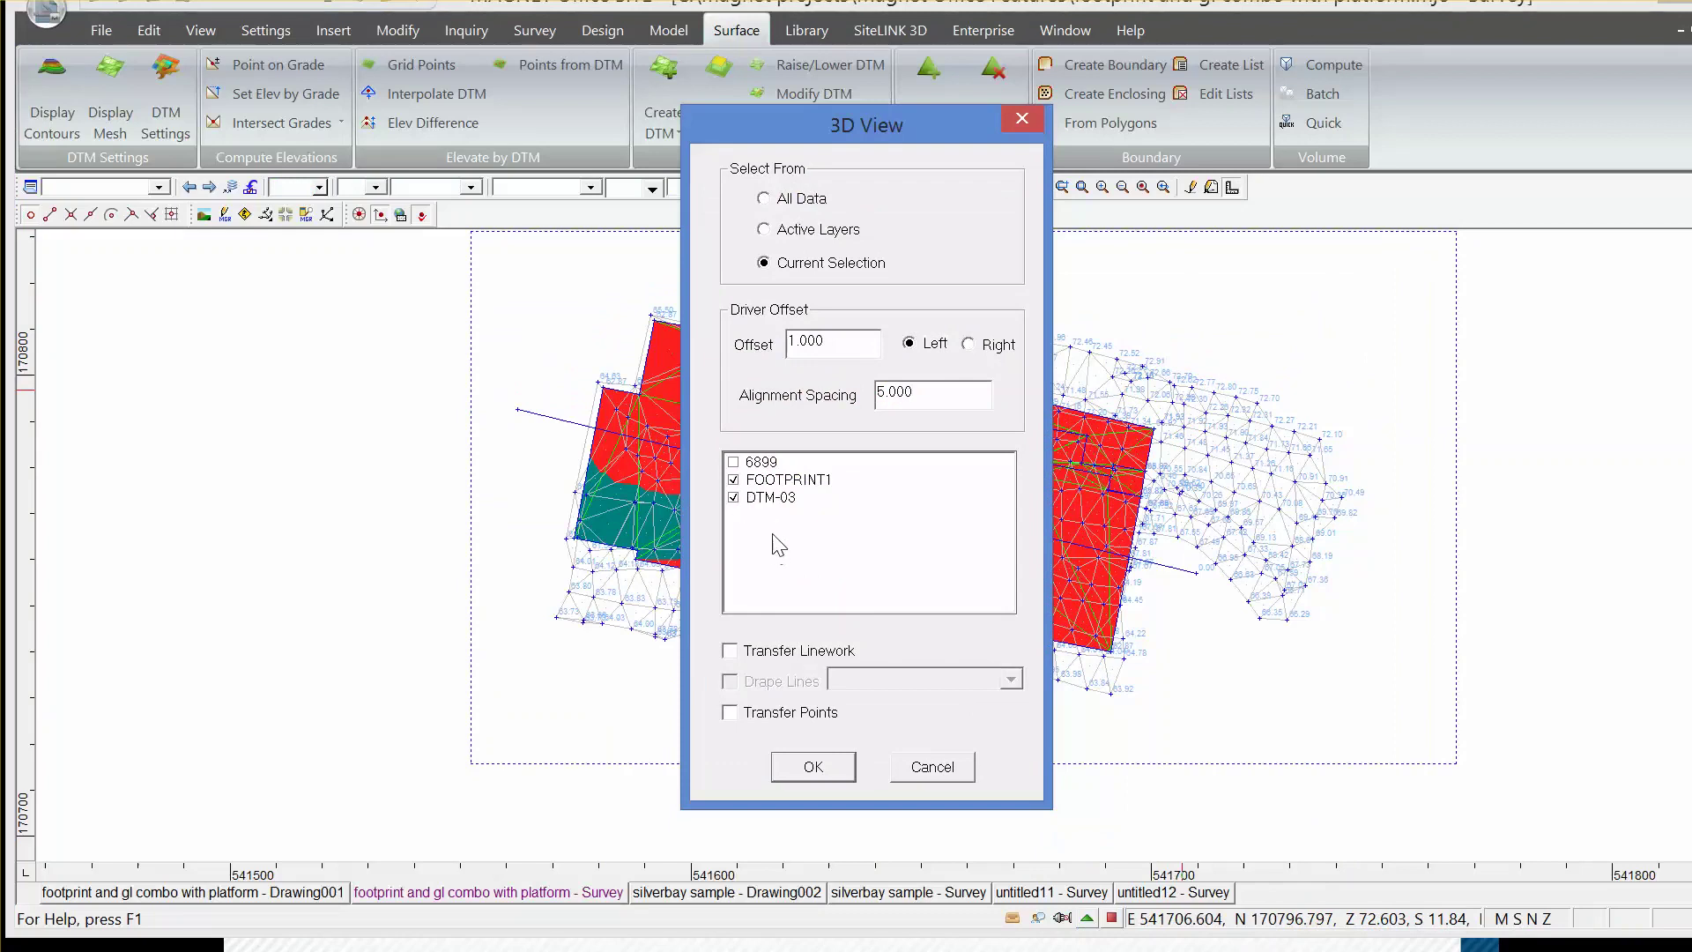
{"action": "left_click", "coordinate": [733, 659]}
{"action": "left_click", "coordinate": [802, 772]}
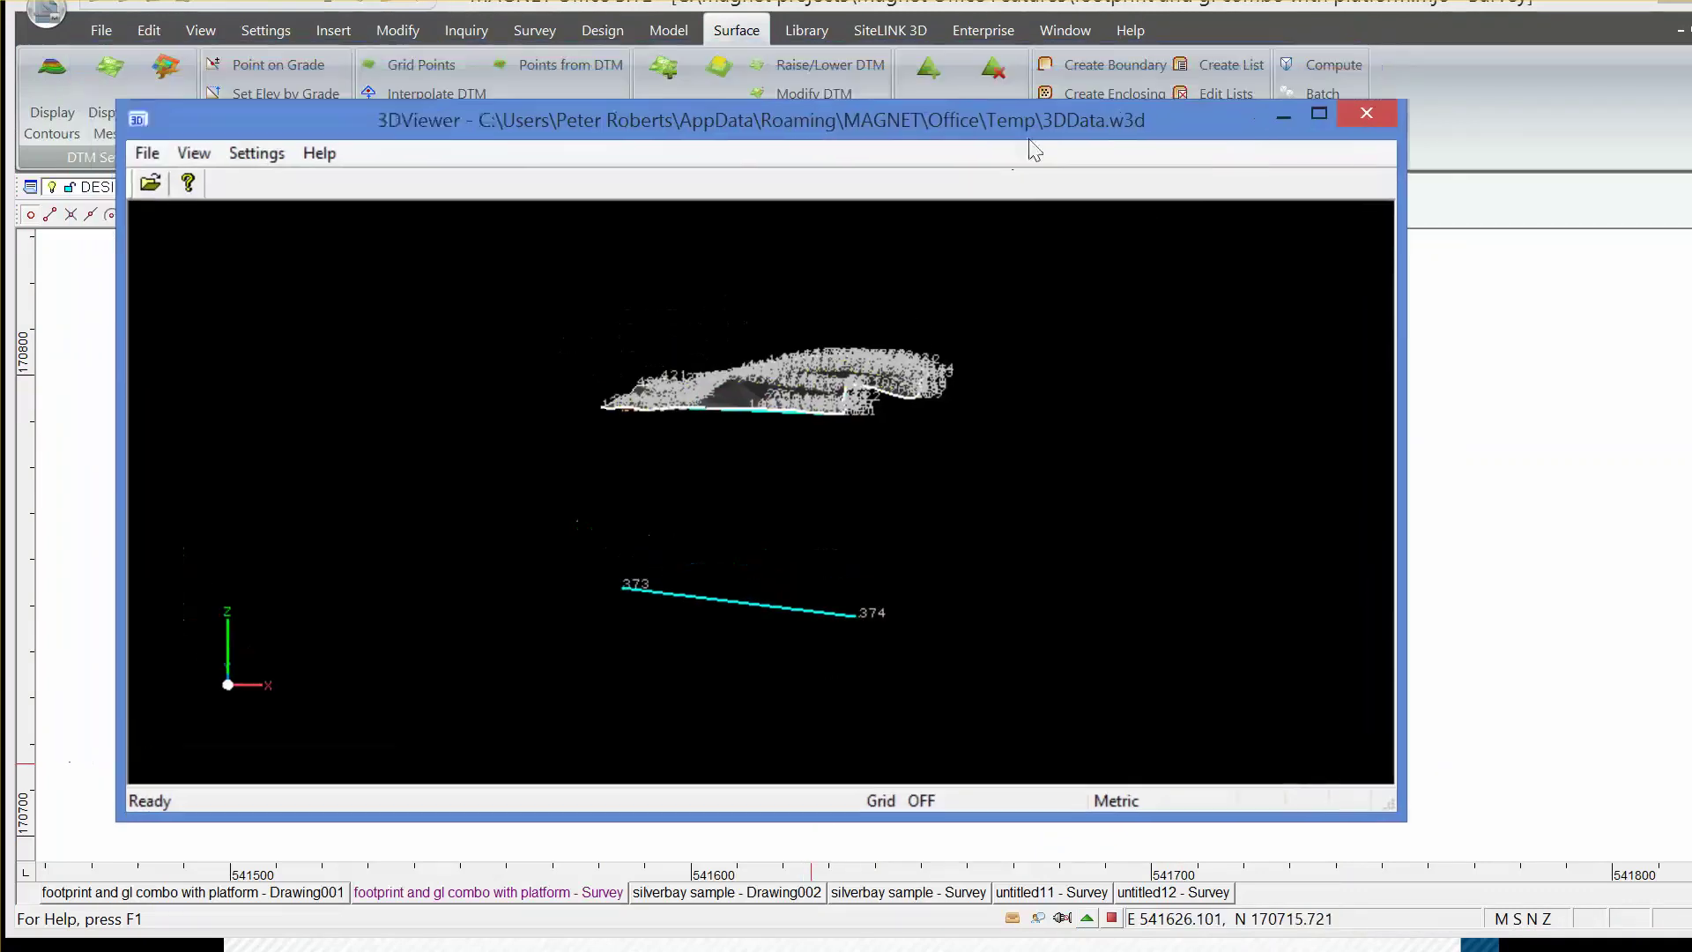
Step: Examine the FOOTPRINT1 and DTM-03 surfaces up close from a low angle in the 3D view, and close the viewer
{"action": "left_click_drag", "start_coordinate": [801, 431], "coordinate": [528, 539]}
{"action": "scroll", "coordinate": [849, 548], "scroll_direction": "up", "scroll_amount": 5}
{"action": "scroll", "coordinate": [911, 520], "scroll_direction": "up", "scroll_amount": 5}
{"action": "scroll", "coordinate": [892, 520], "scroll_direction": "down", "scroll_amount": 2}
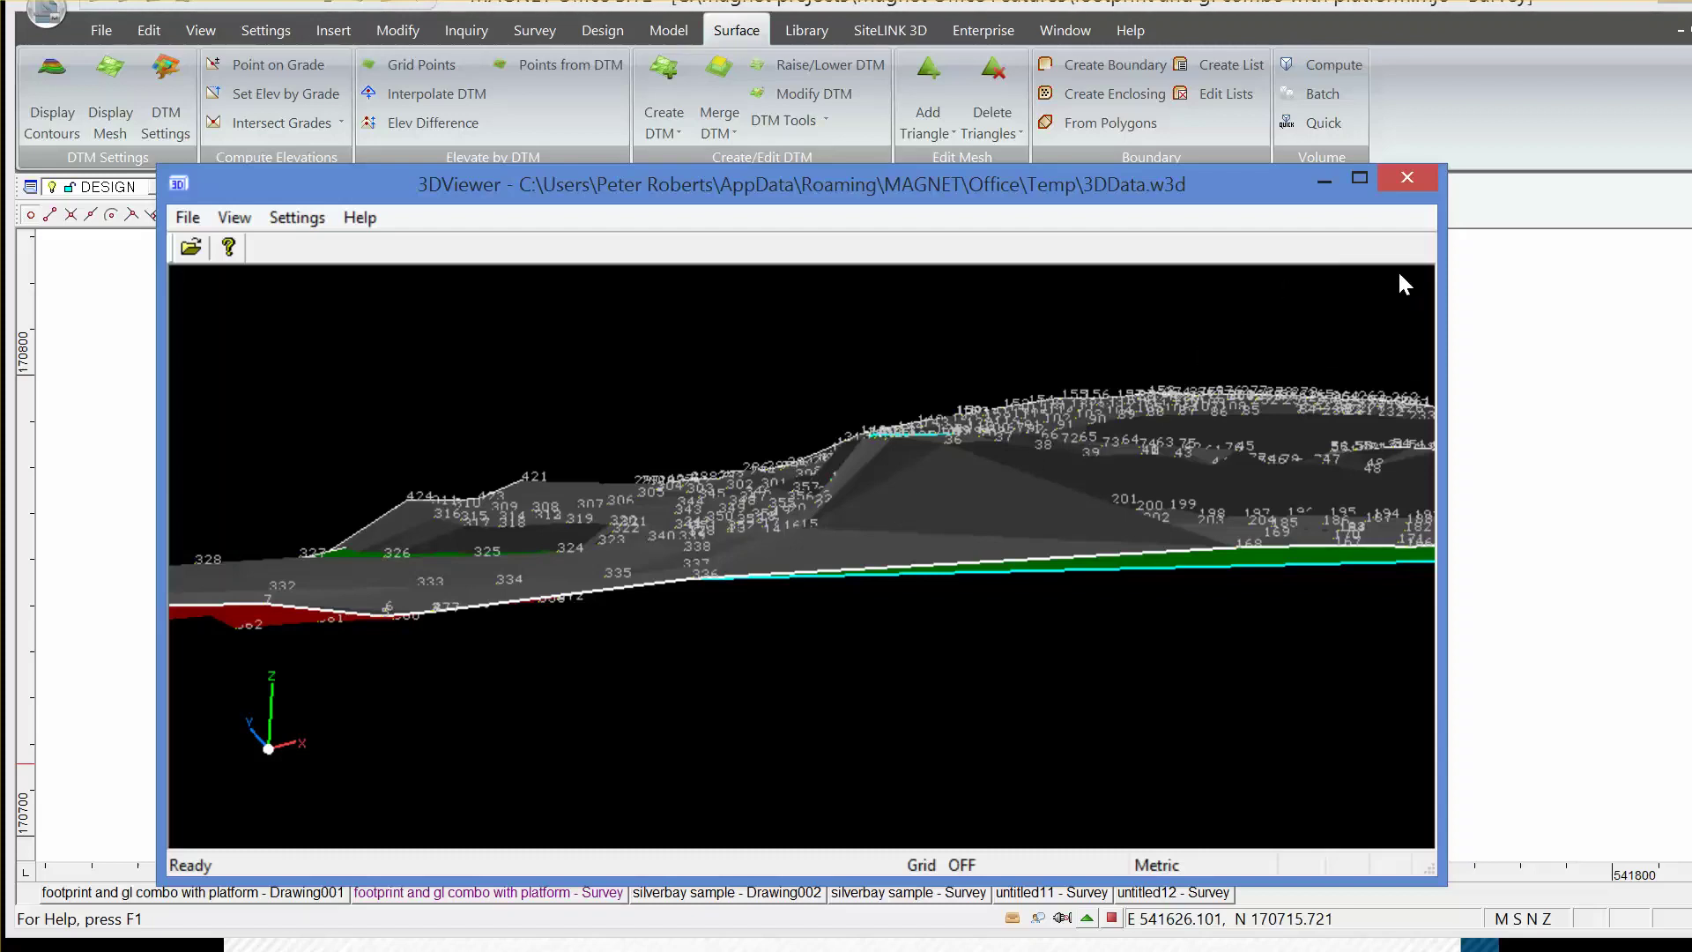
{"action": "left_click", "coordinate": [1407, 179]}
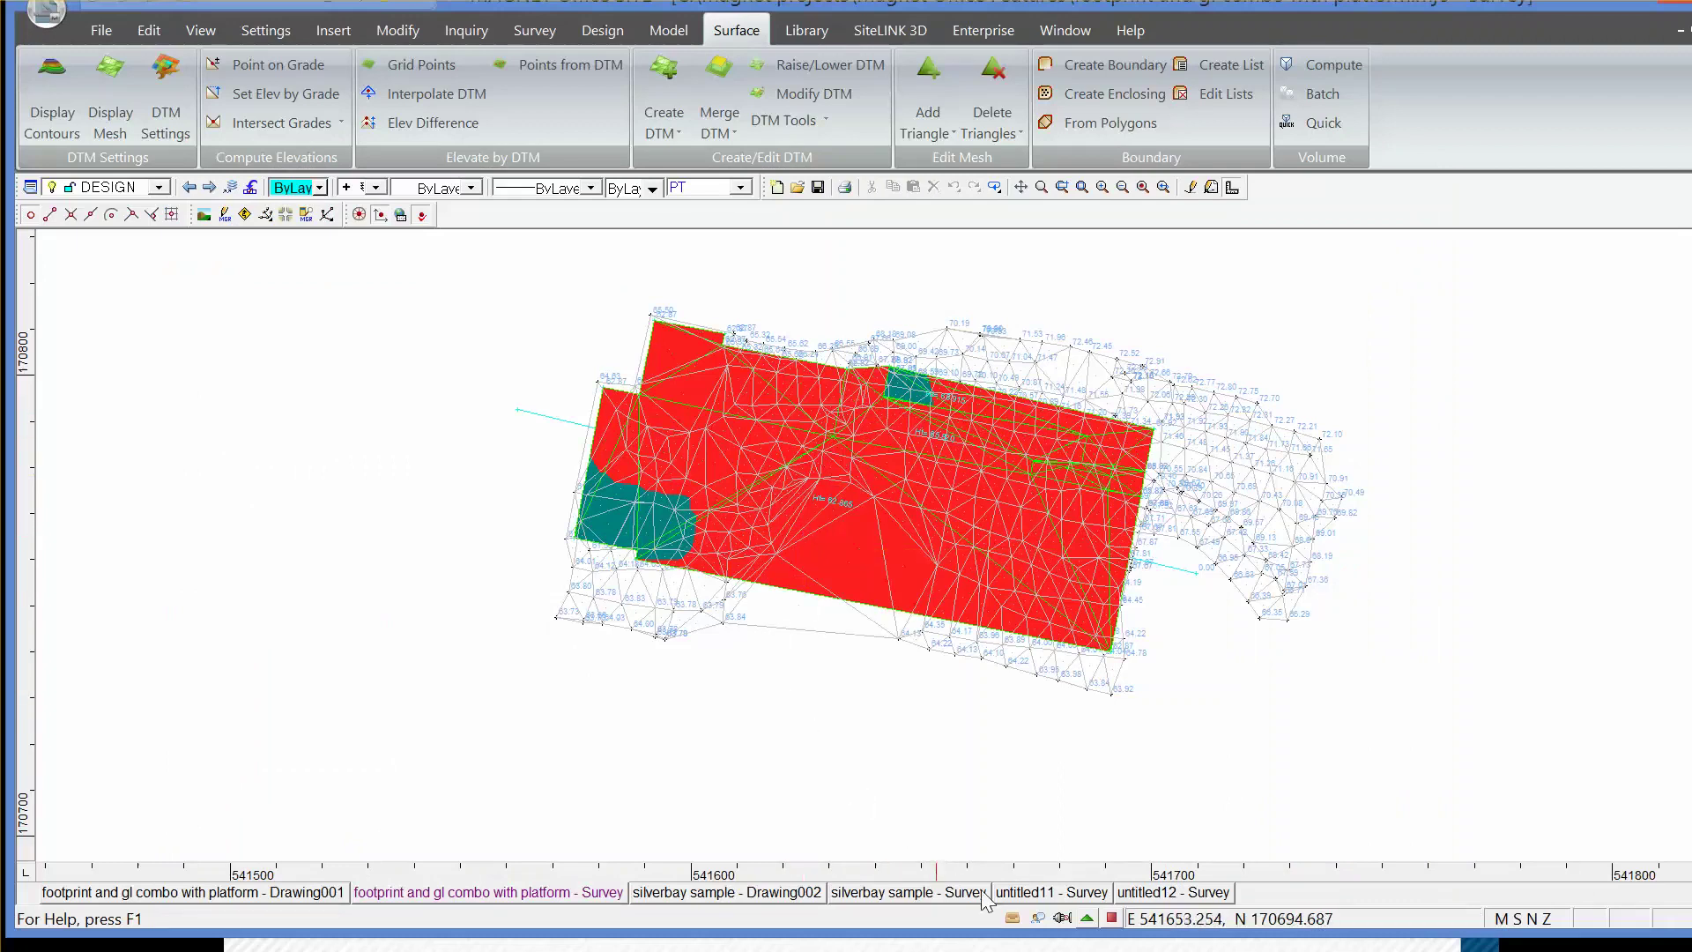
Step: Import the AutoCAD file Extent of Piling Mat - rev 1 2.dxf into the empty untitled11 survey without unit conversion
{"action": "left_click", "coordinate": [1150, 892]}
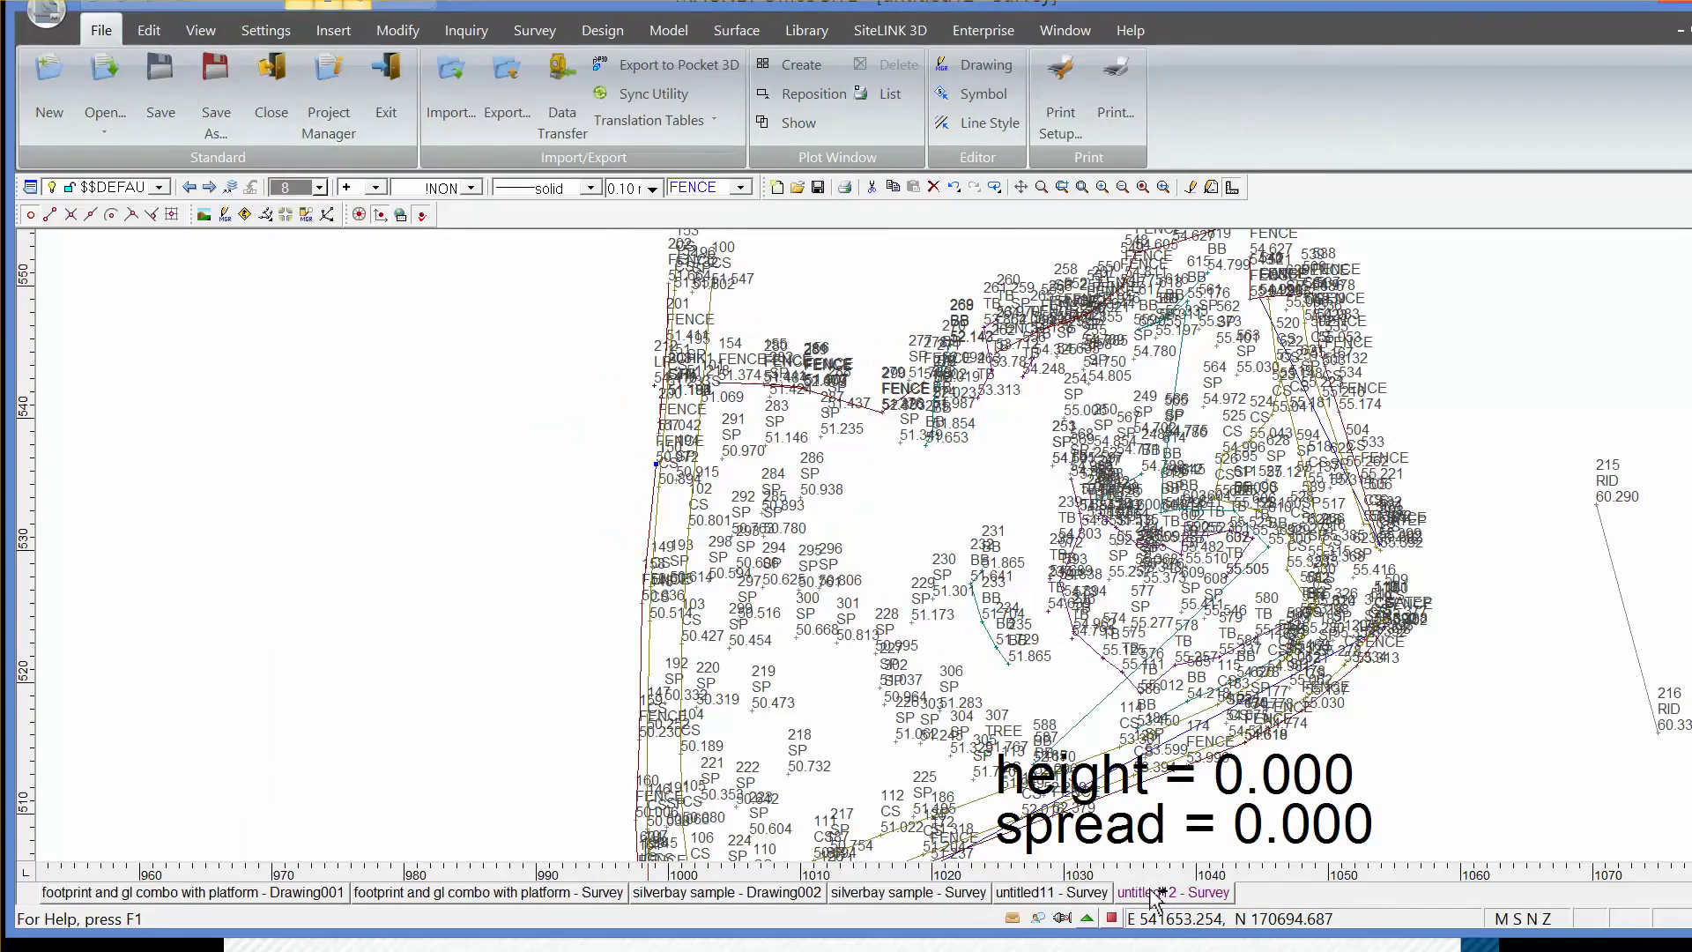
{"action": "left_click", "coordinate": [1046, 893]}
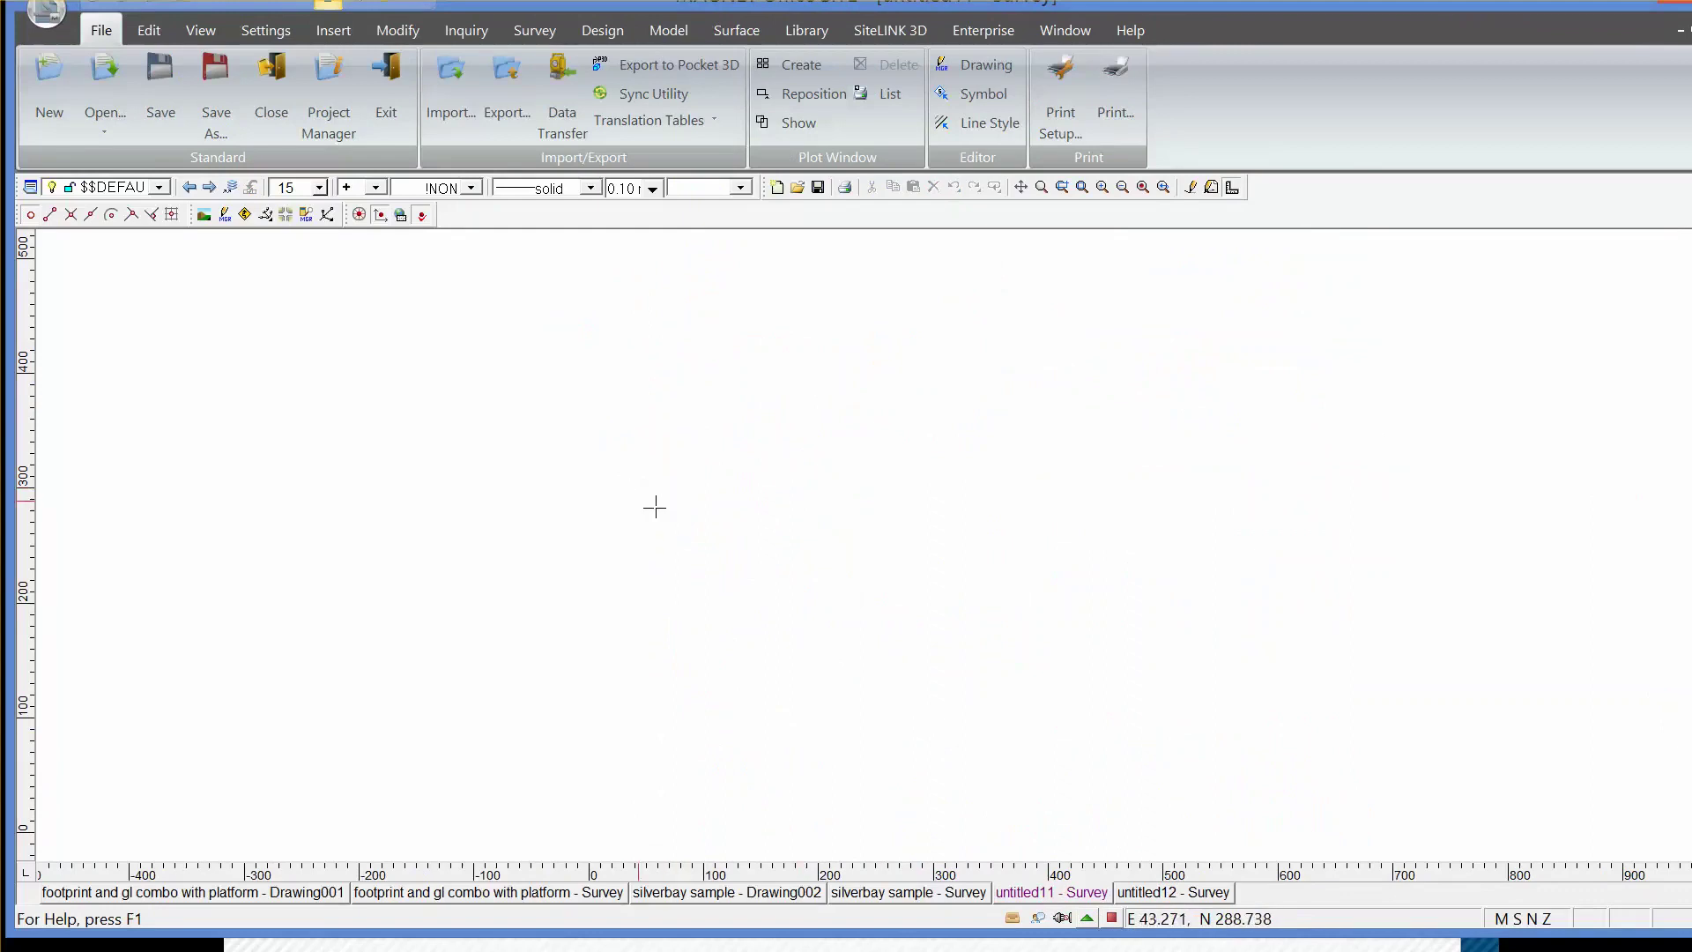
{"action": "left_click", "coordinate": [441, 114]}
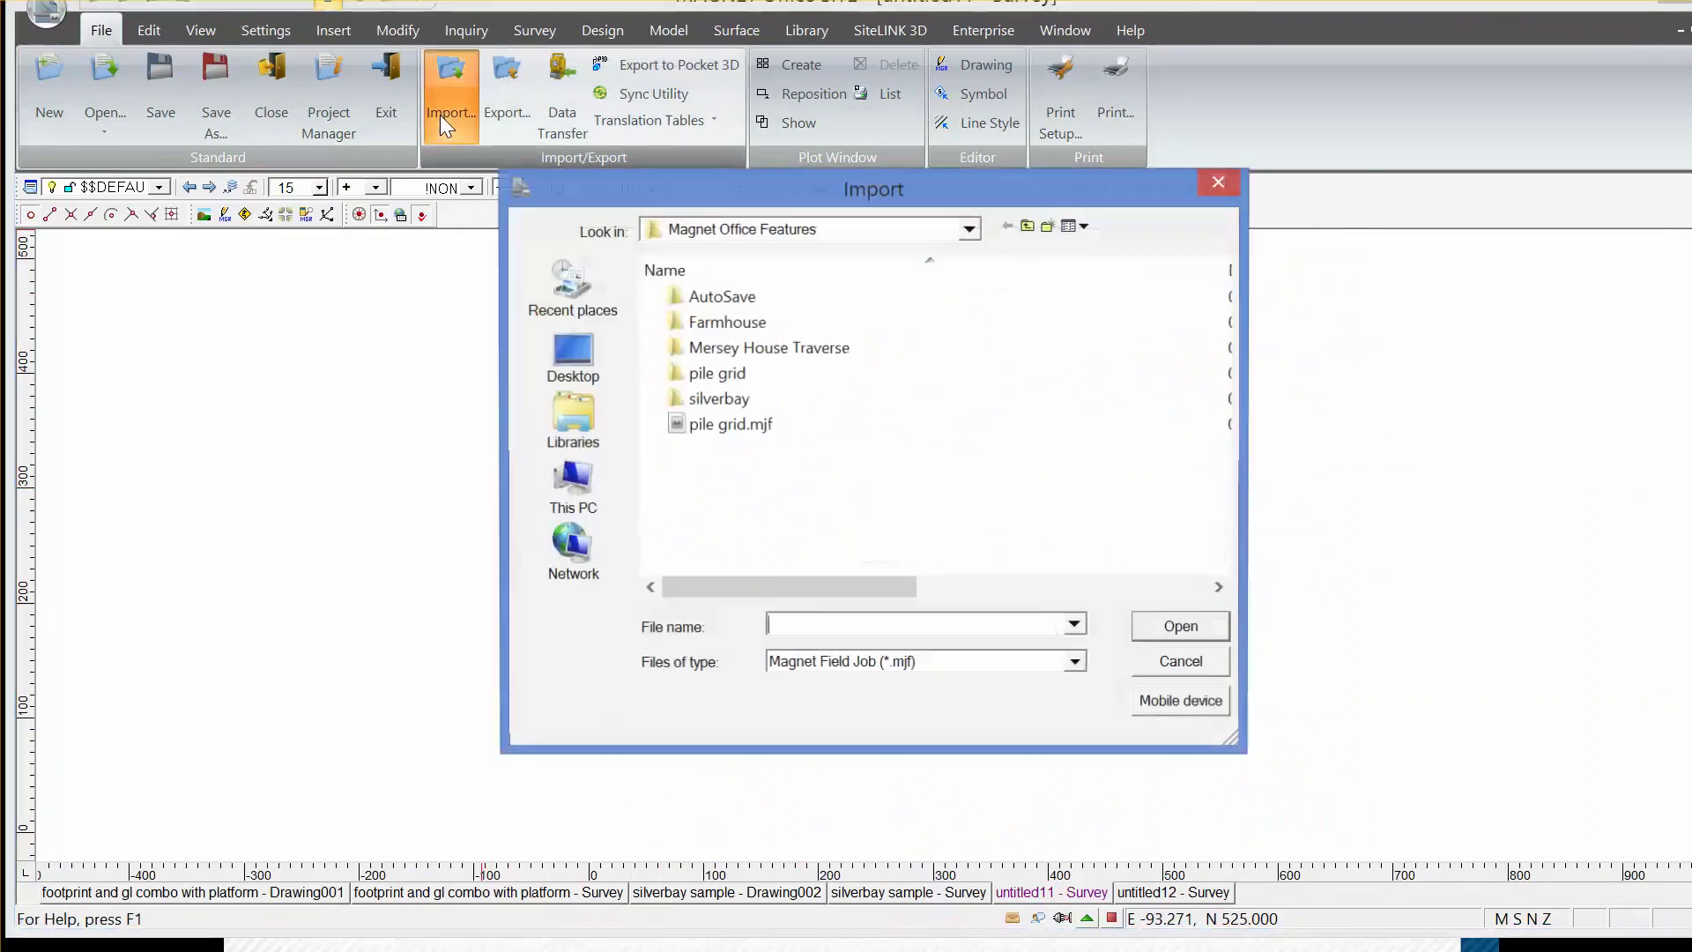
{"action": "double_click", "coordinate": [696, 374]}
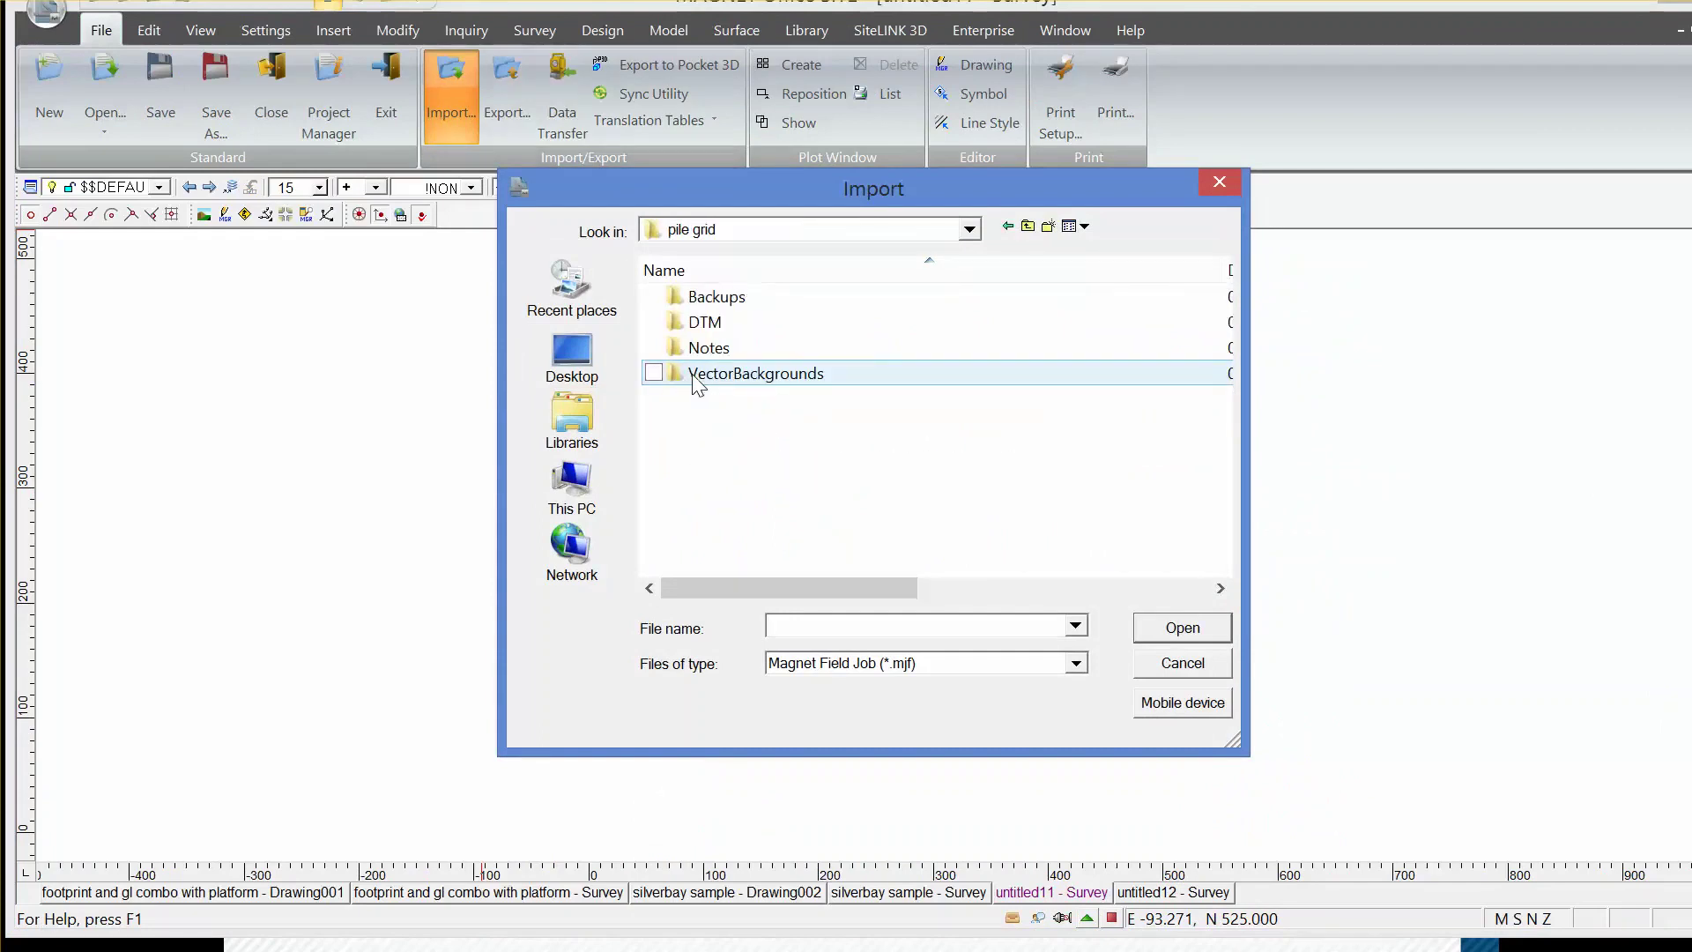
{"action": "left_click", "coordinate": [1077, 663]}
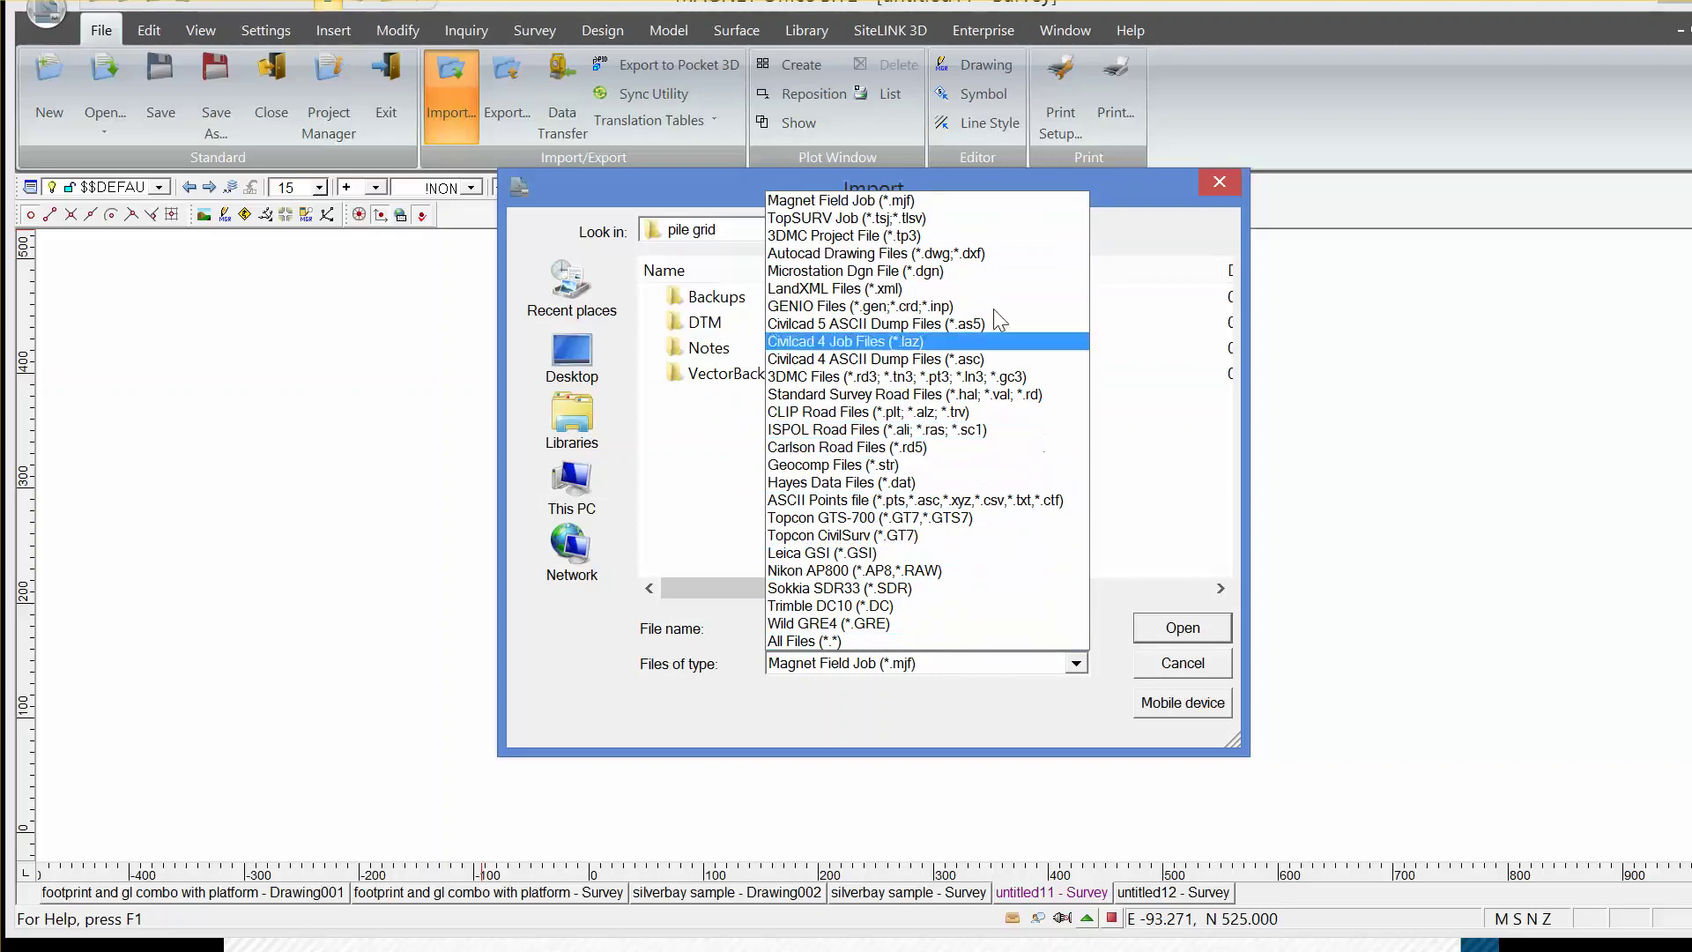
{"action": "left_click", "coordinate": [998, 255]}
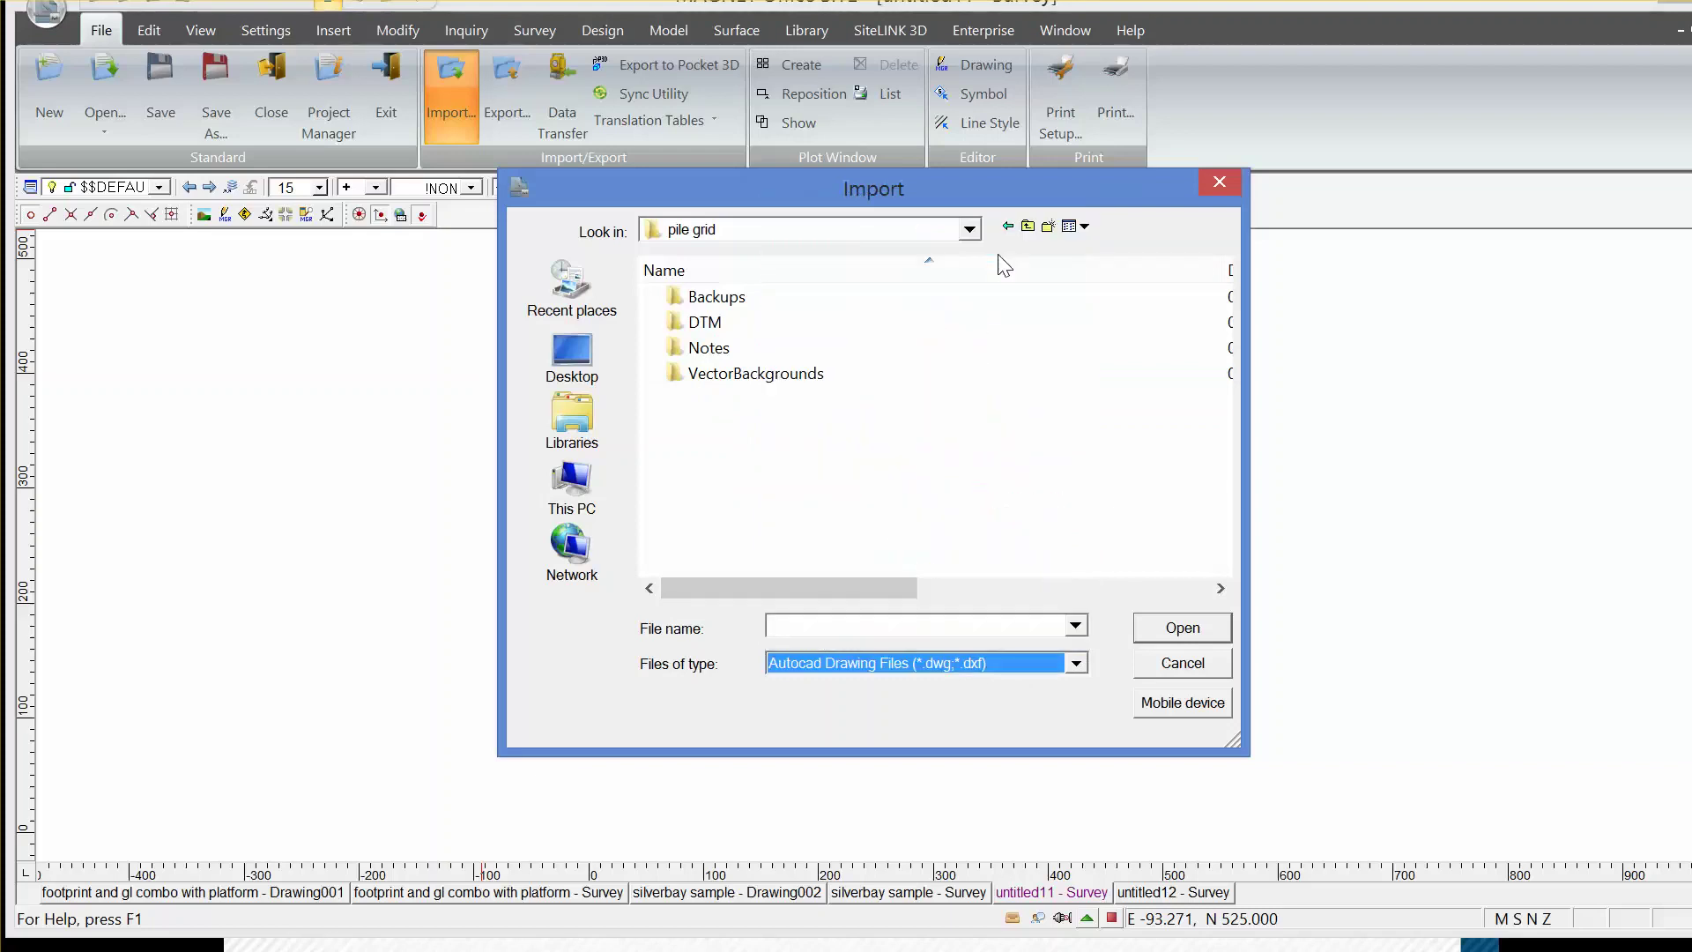
{"action": "left_click", "coordinate": [1029, 226]}
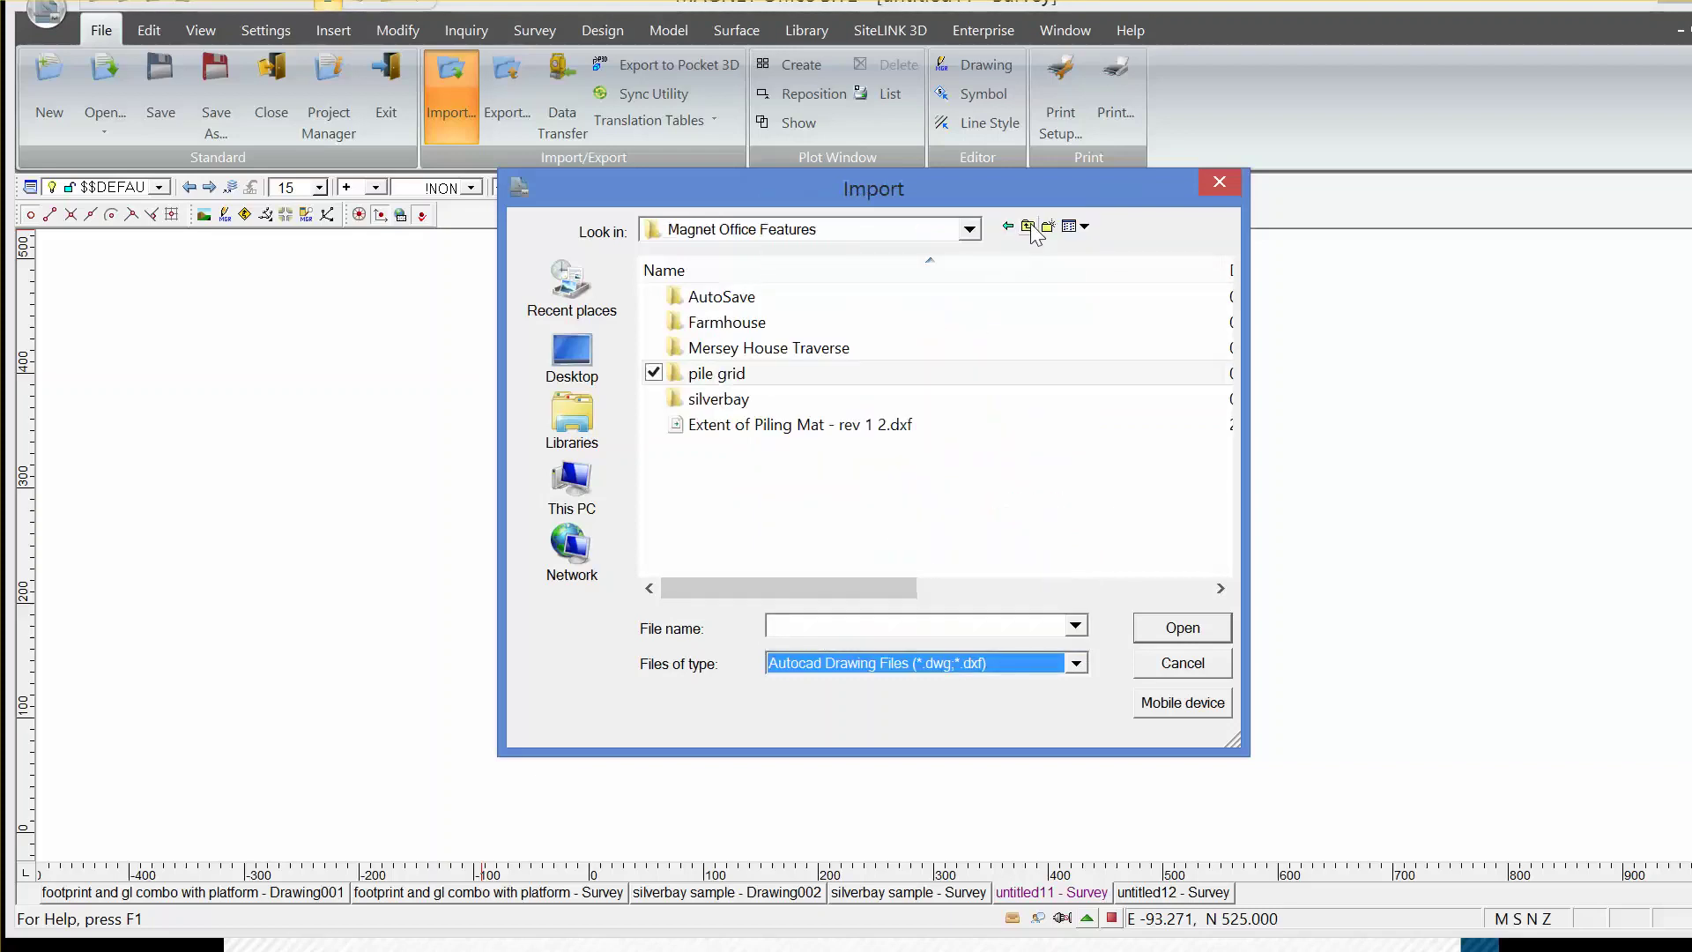
{"action": "left_click", "coordinate": [884, 430]}
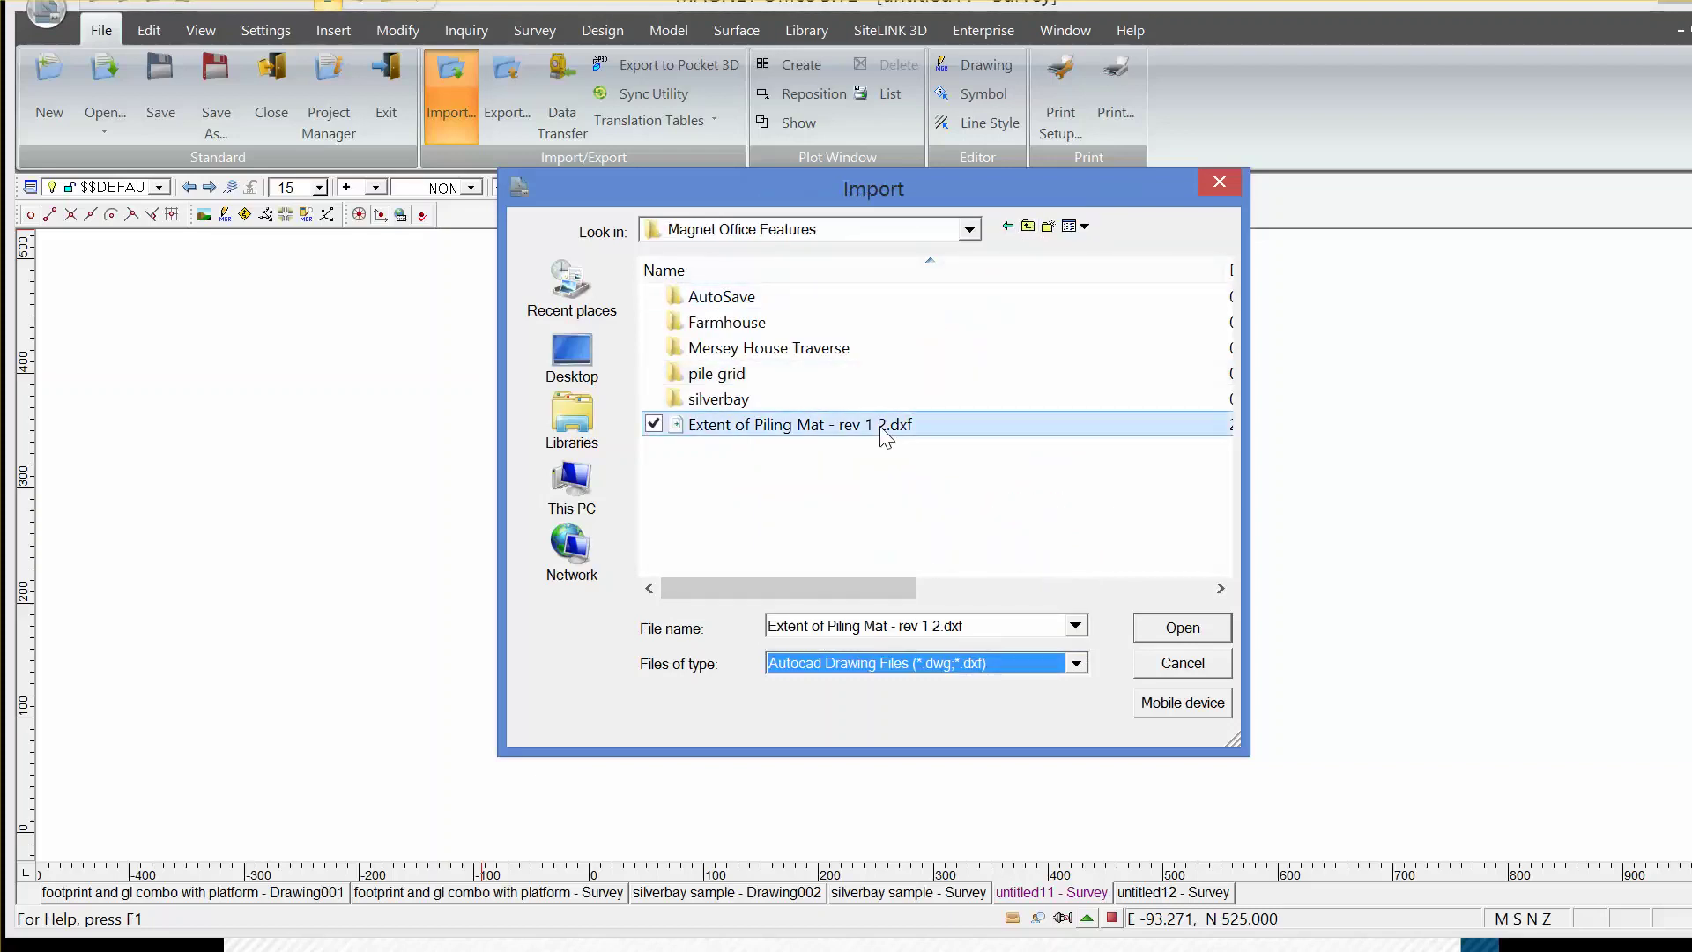
{"action": "left_click", "coordinate": [1174, 635]}
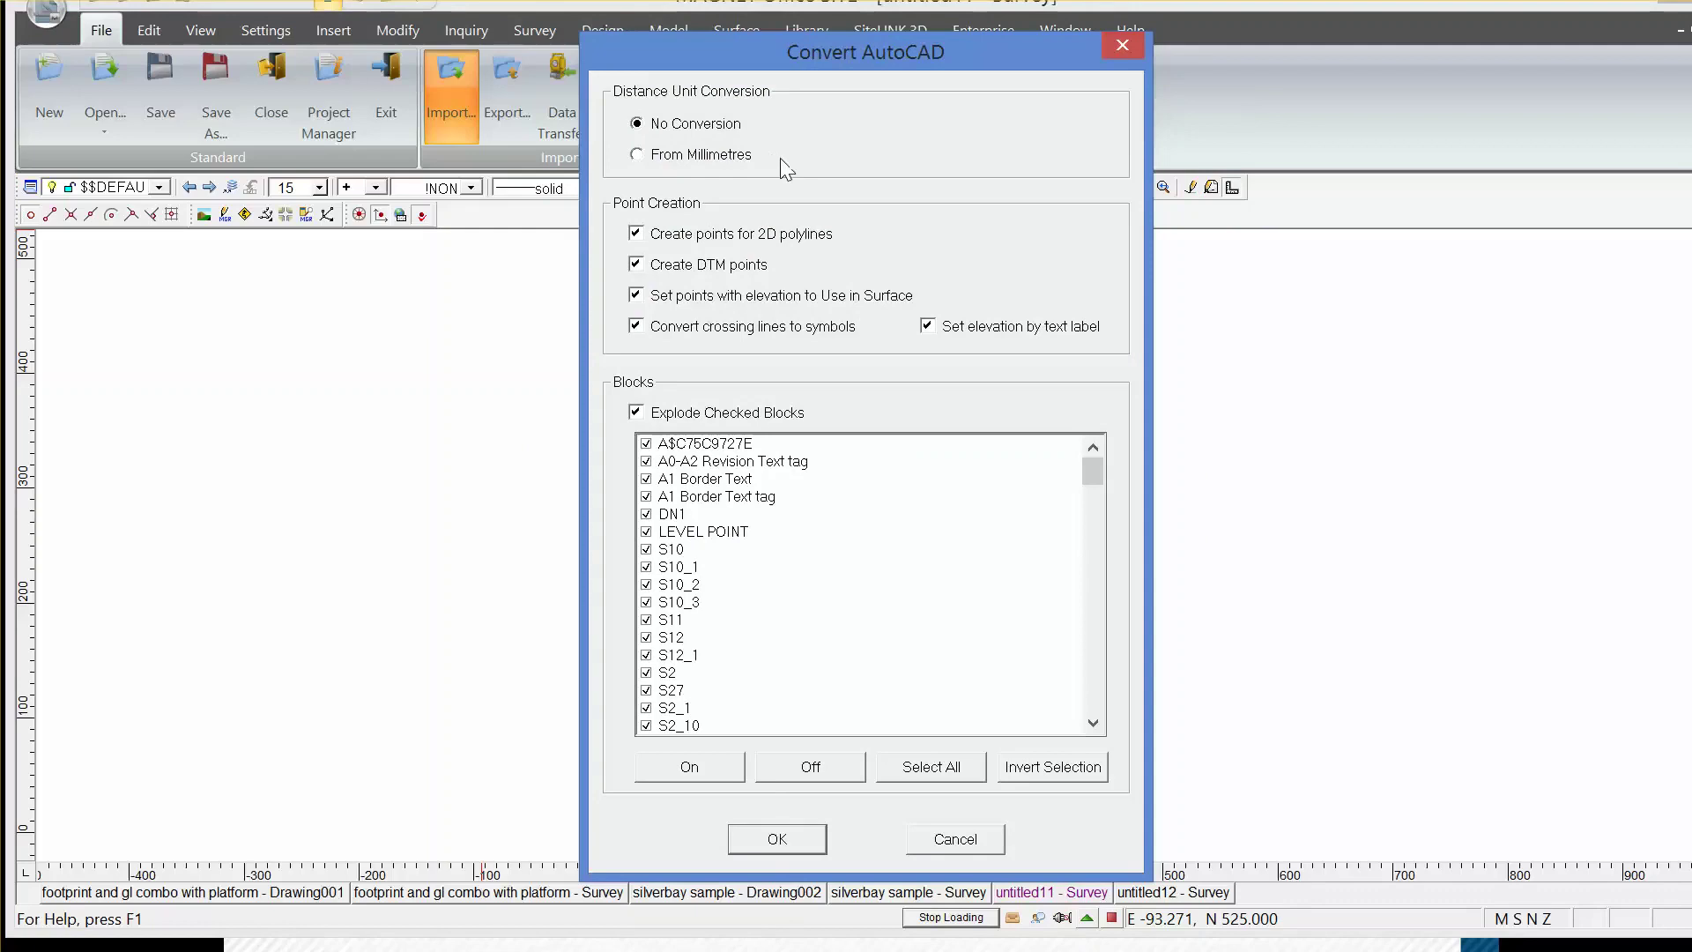
{"action": "left_click", "coordinate": [763, 839]}
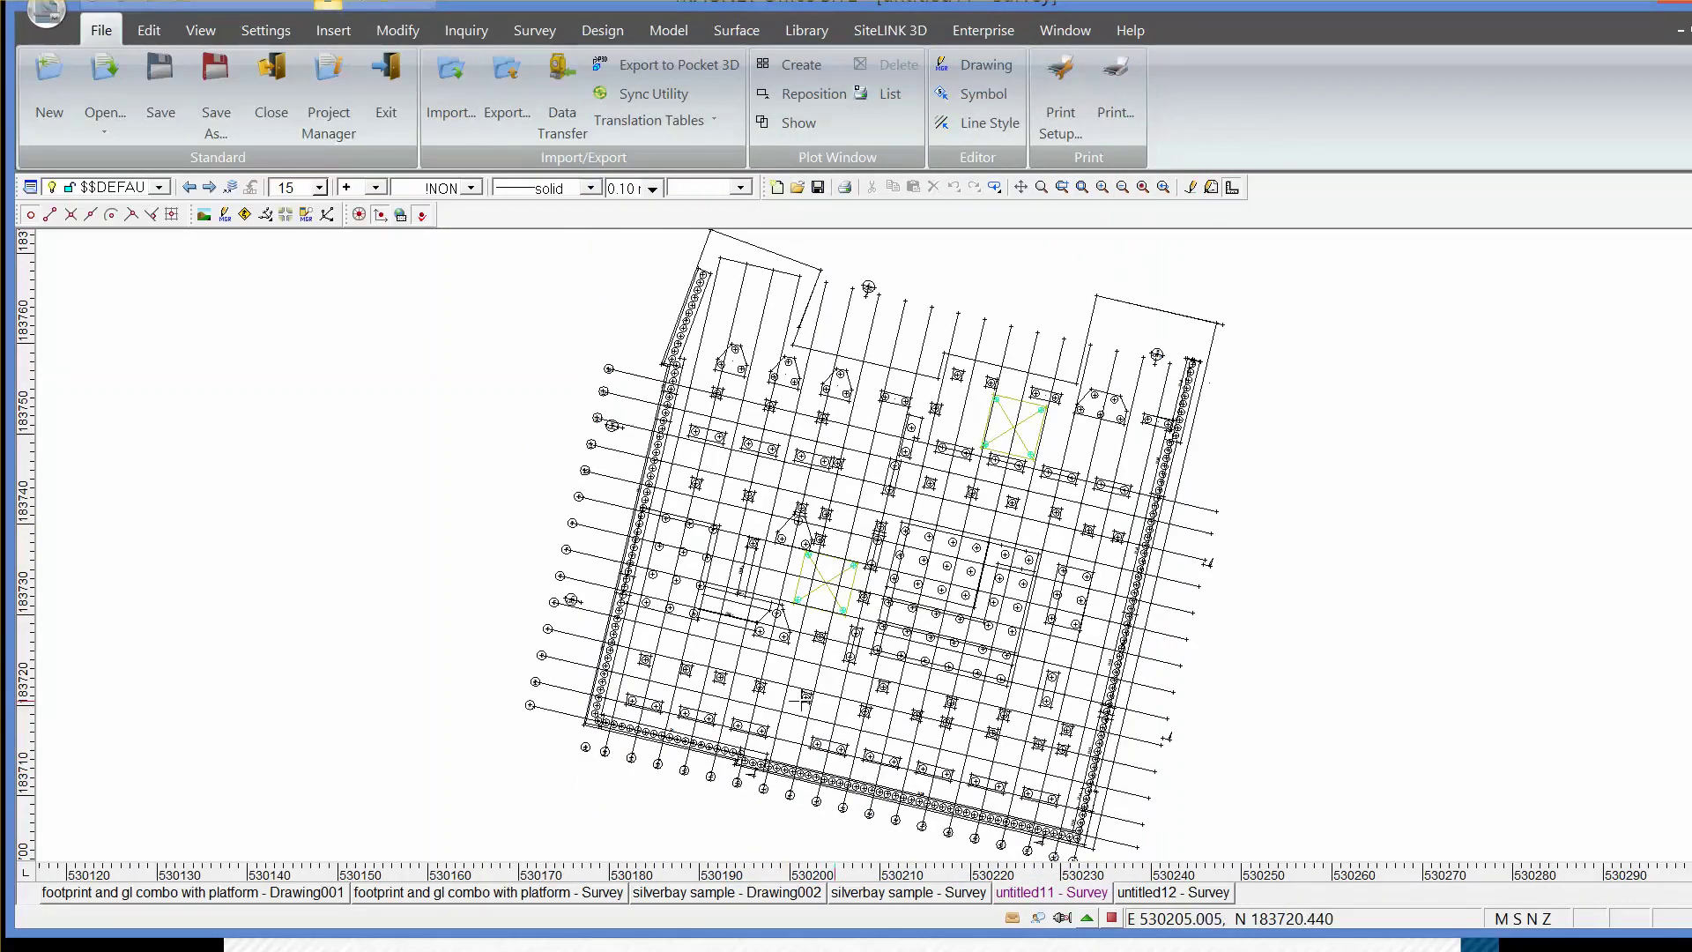
Step: Turn on the display of point numbers for the piles and pile caps in the imported layout
{"action": "scroll", "coordinate": [646, 629], "scroll_direction": "up", "scroll_amount": 4}
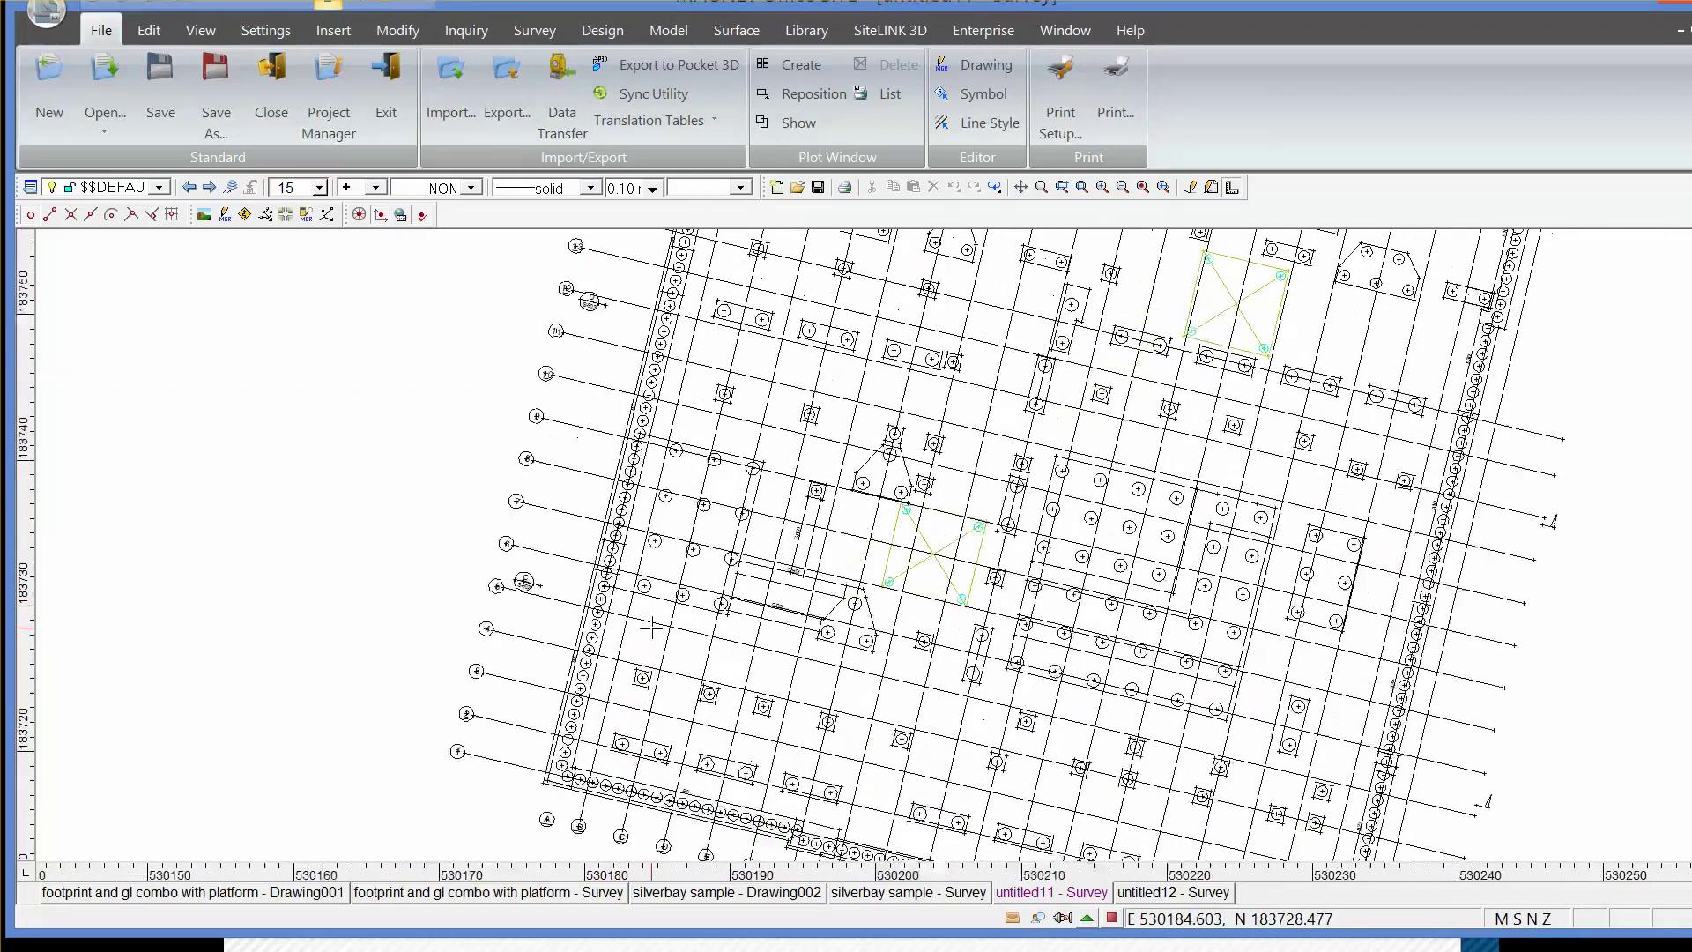
{"action": "scroll", "coordinate": [667, 628], "scroll_direction": "up", "scroll_amount": 3}
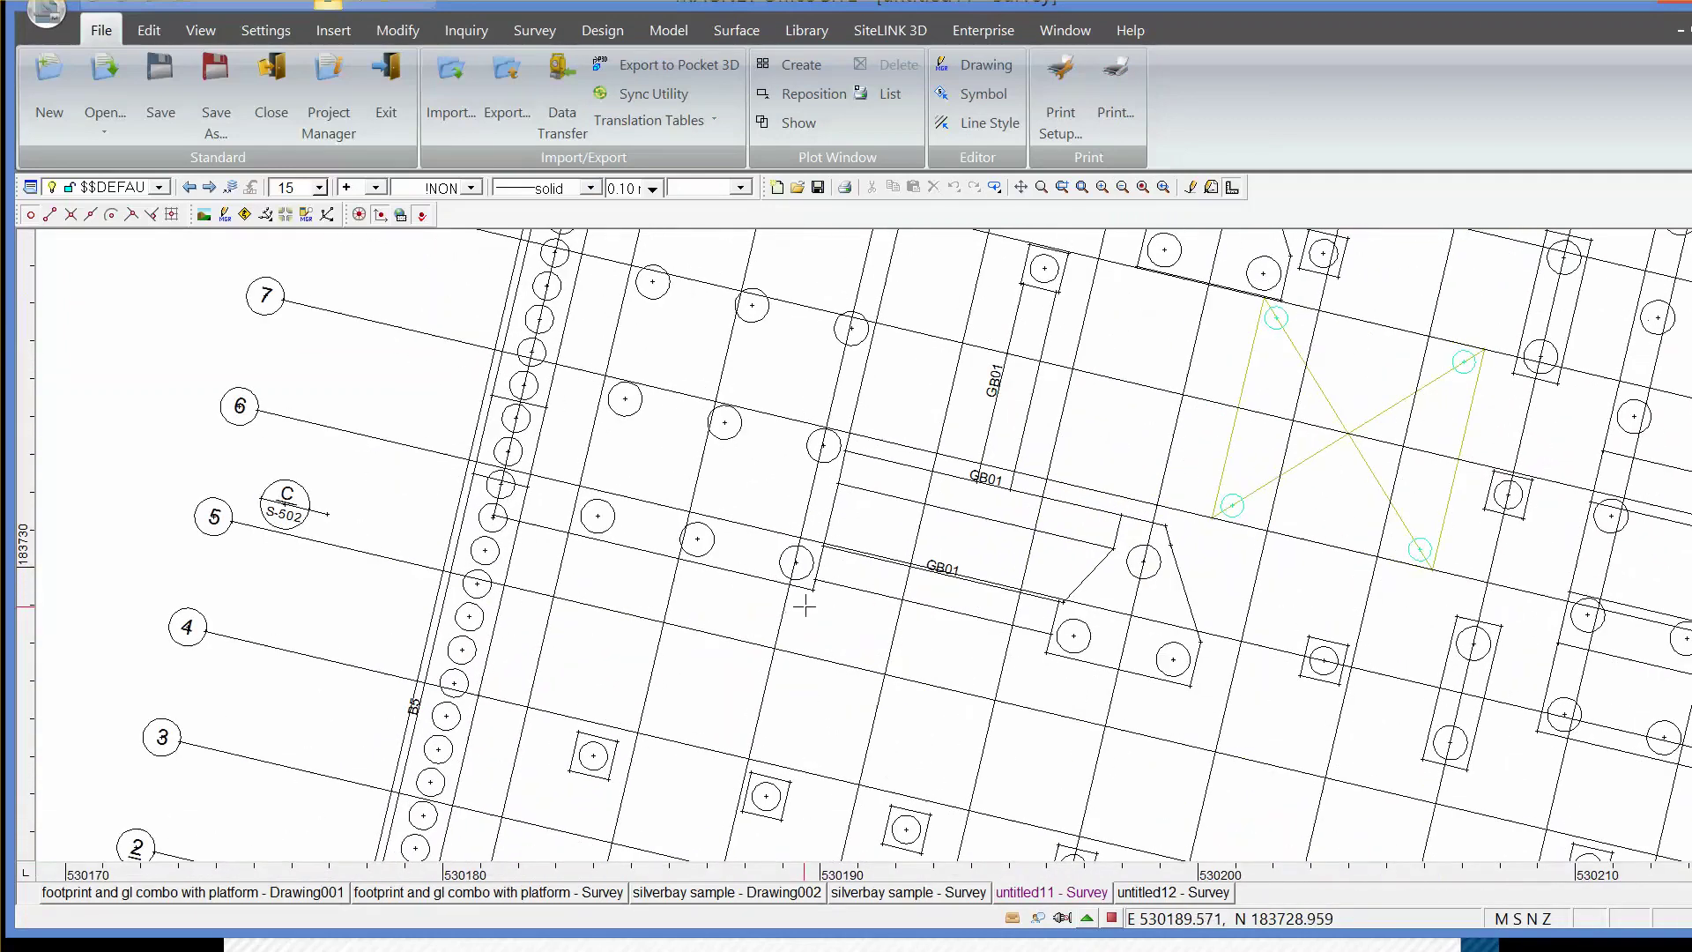
{"action": "scroll", "coordinate": [805, 602], "scroll_direction": "up", "scroll_amount": 3}
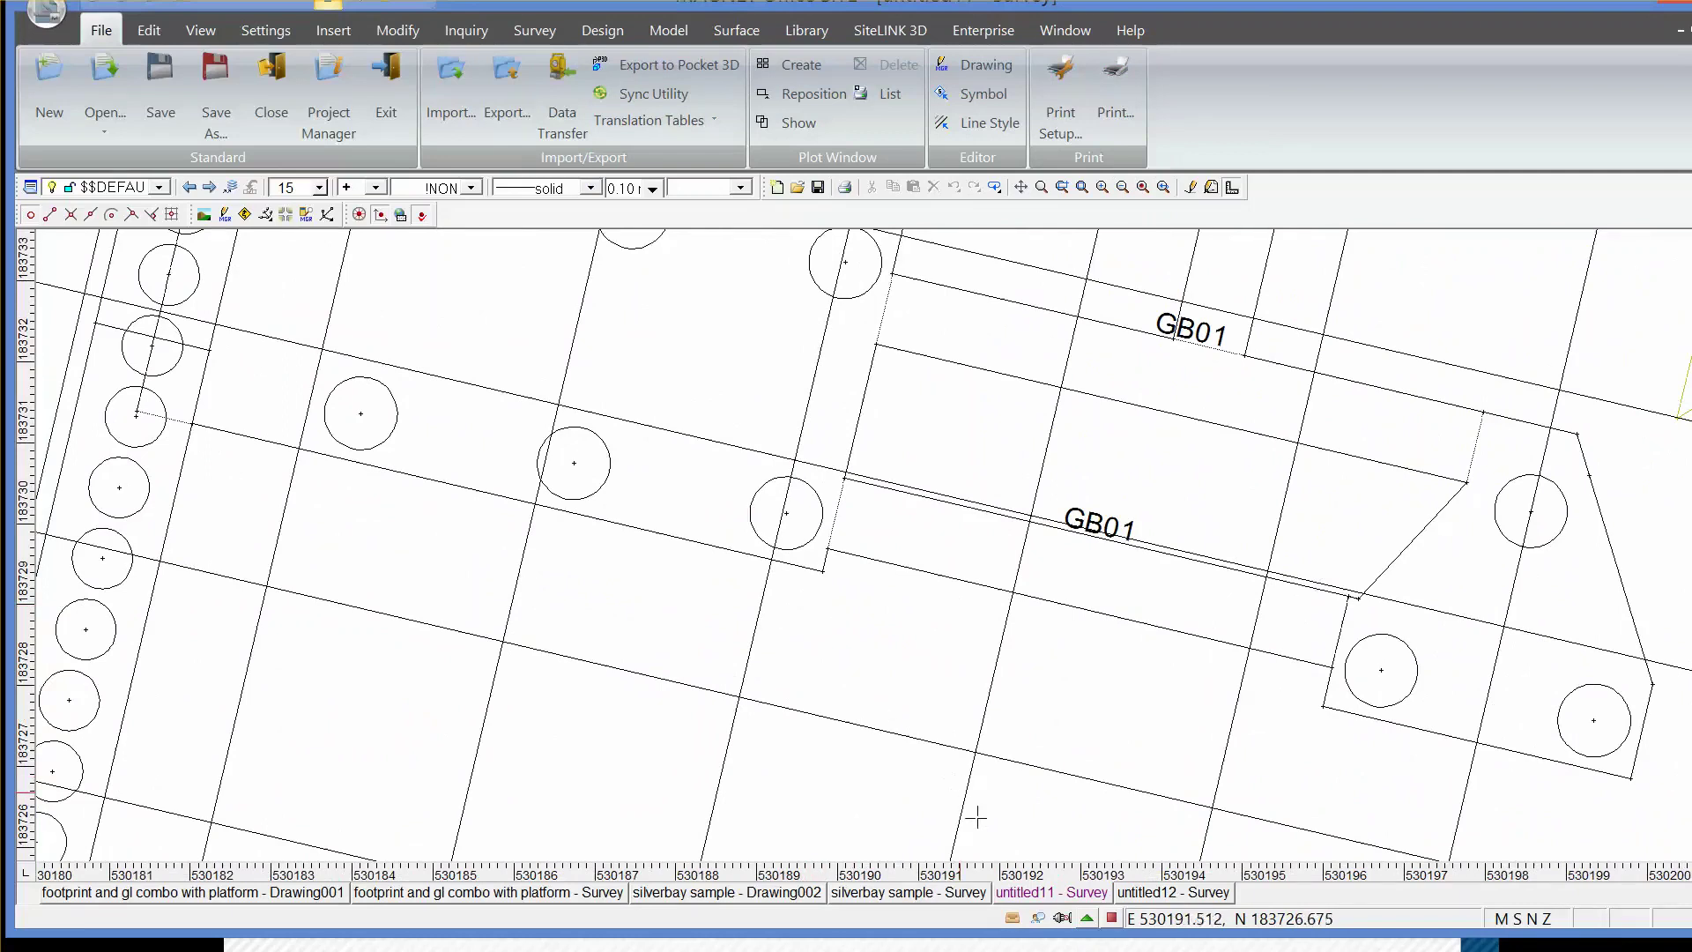
{"action": "left_click", "coordinate": [1113, 918]}
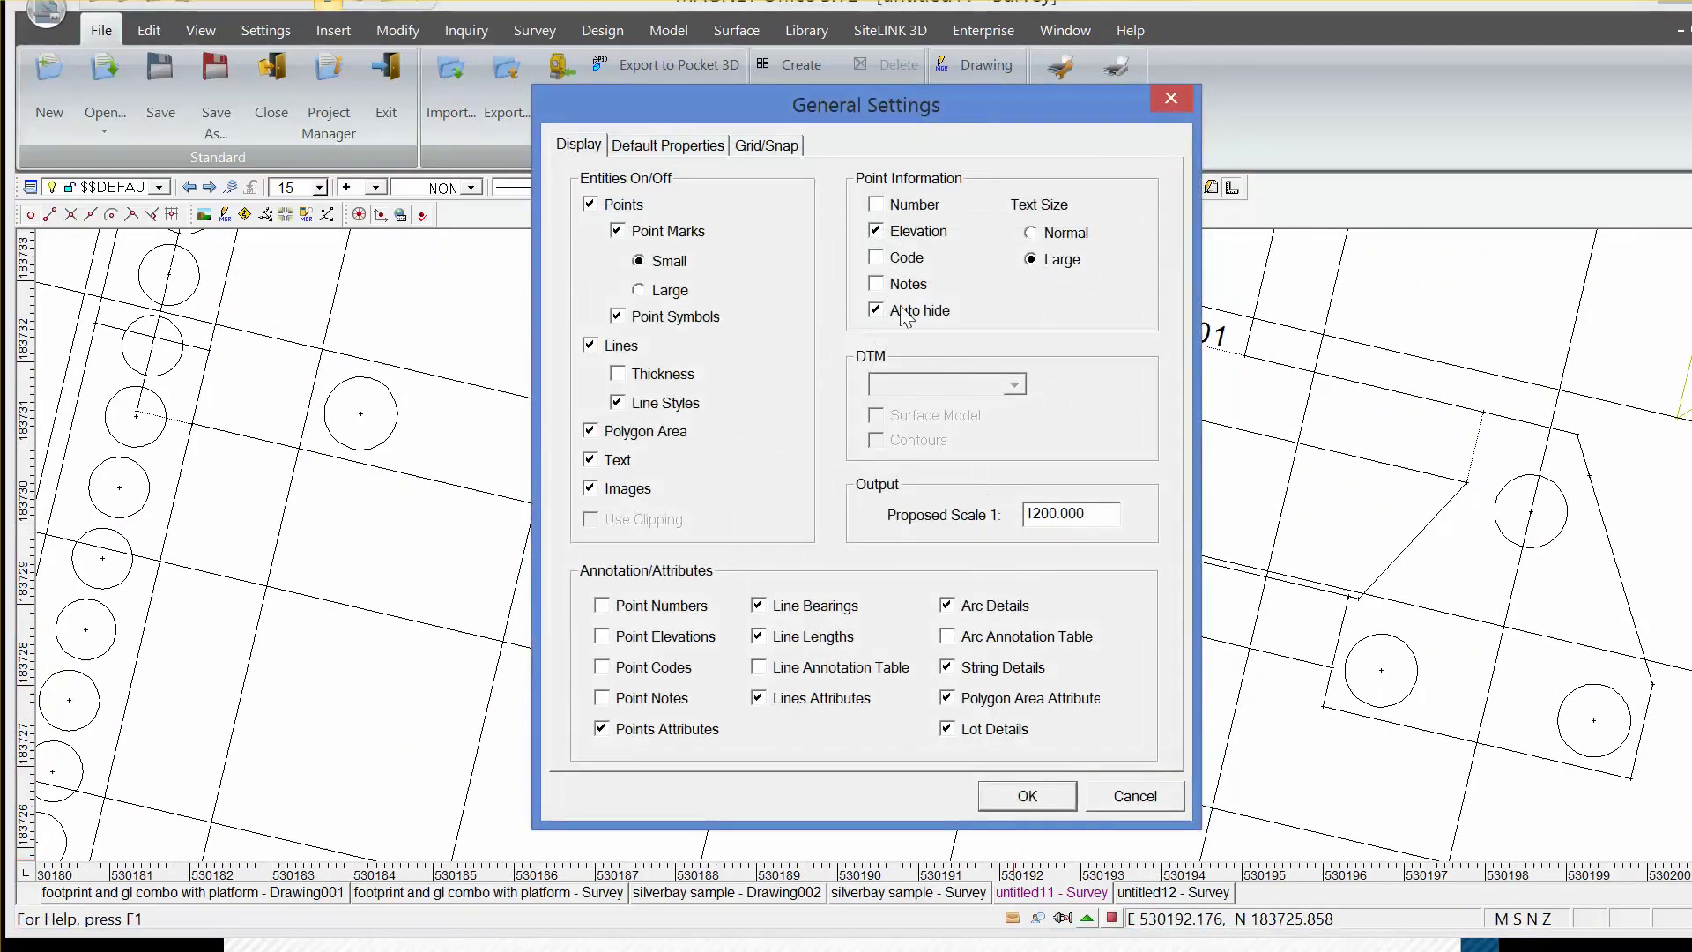
{"action": "left_click", "coordinate": [876, 206]}
{"action": "left_click", "coordinate": [1011, 793]}
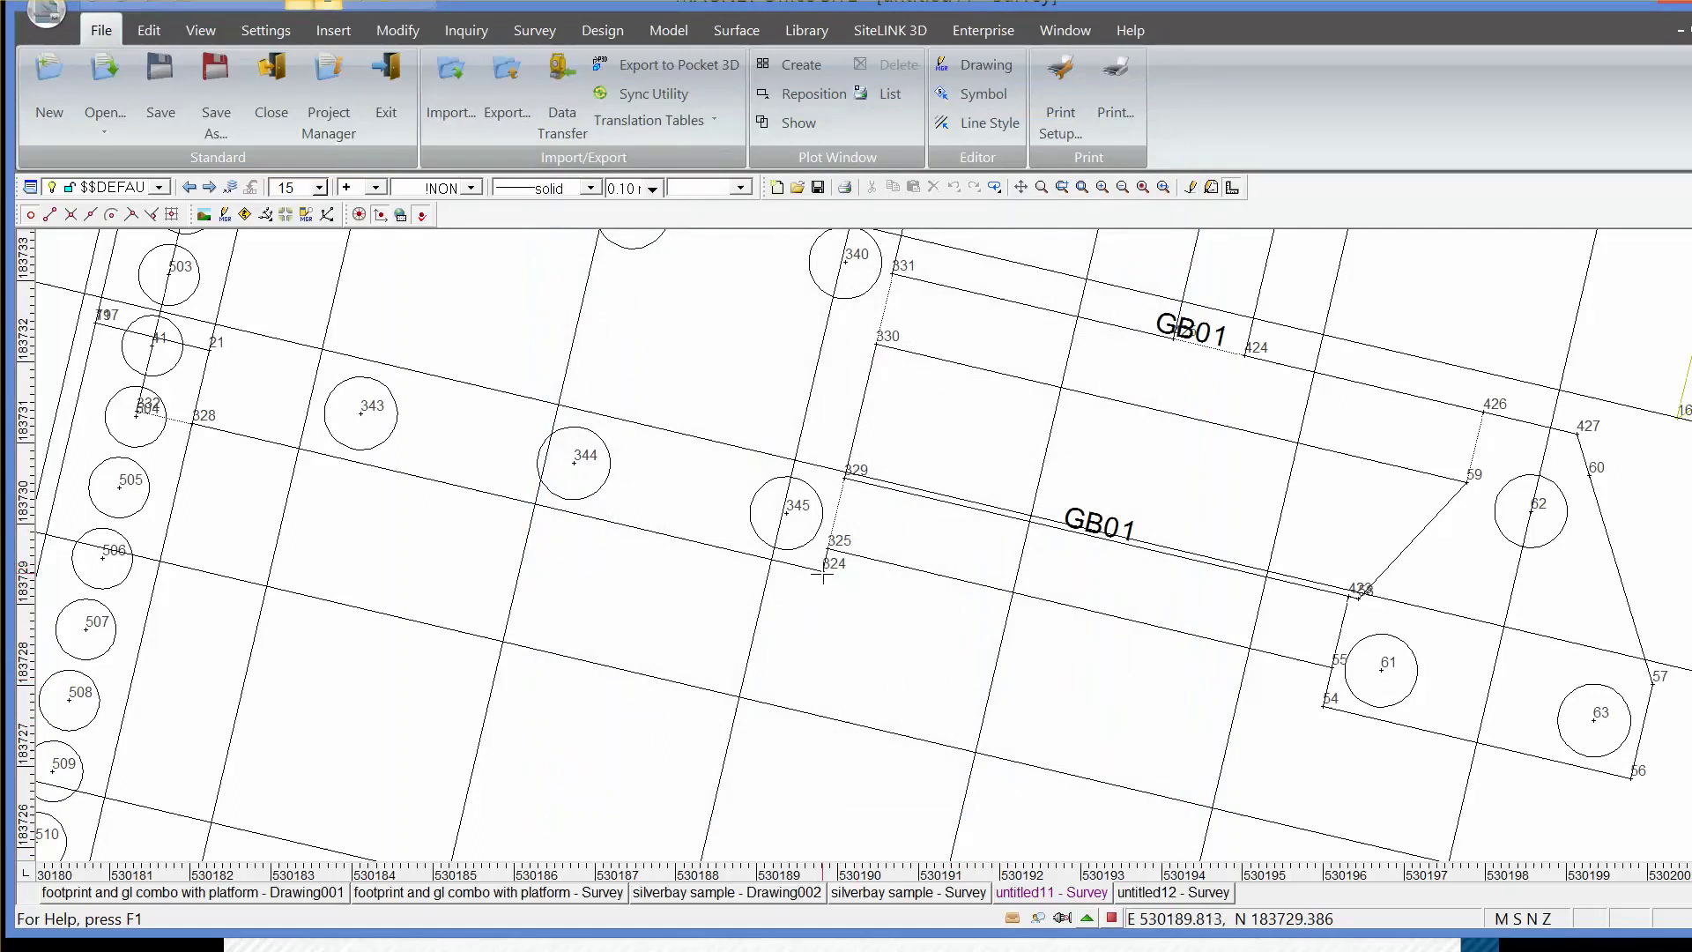
Step: Inspect the properties and coordinates of point 324 at the pile cap corner near pile 345
{"action": "double_click", "coordinate": [822, 573]}
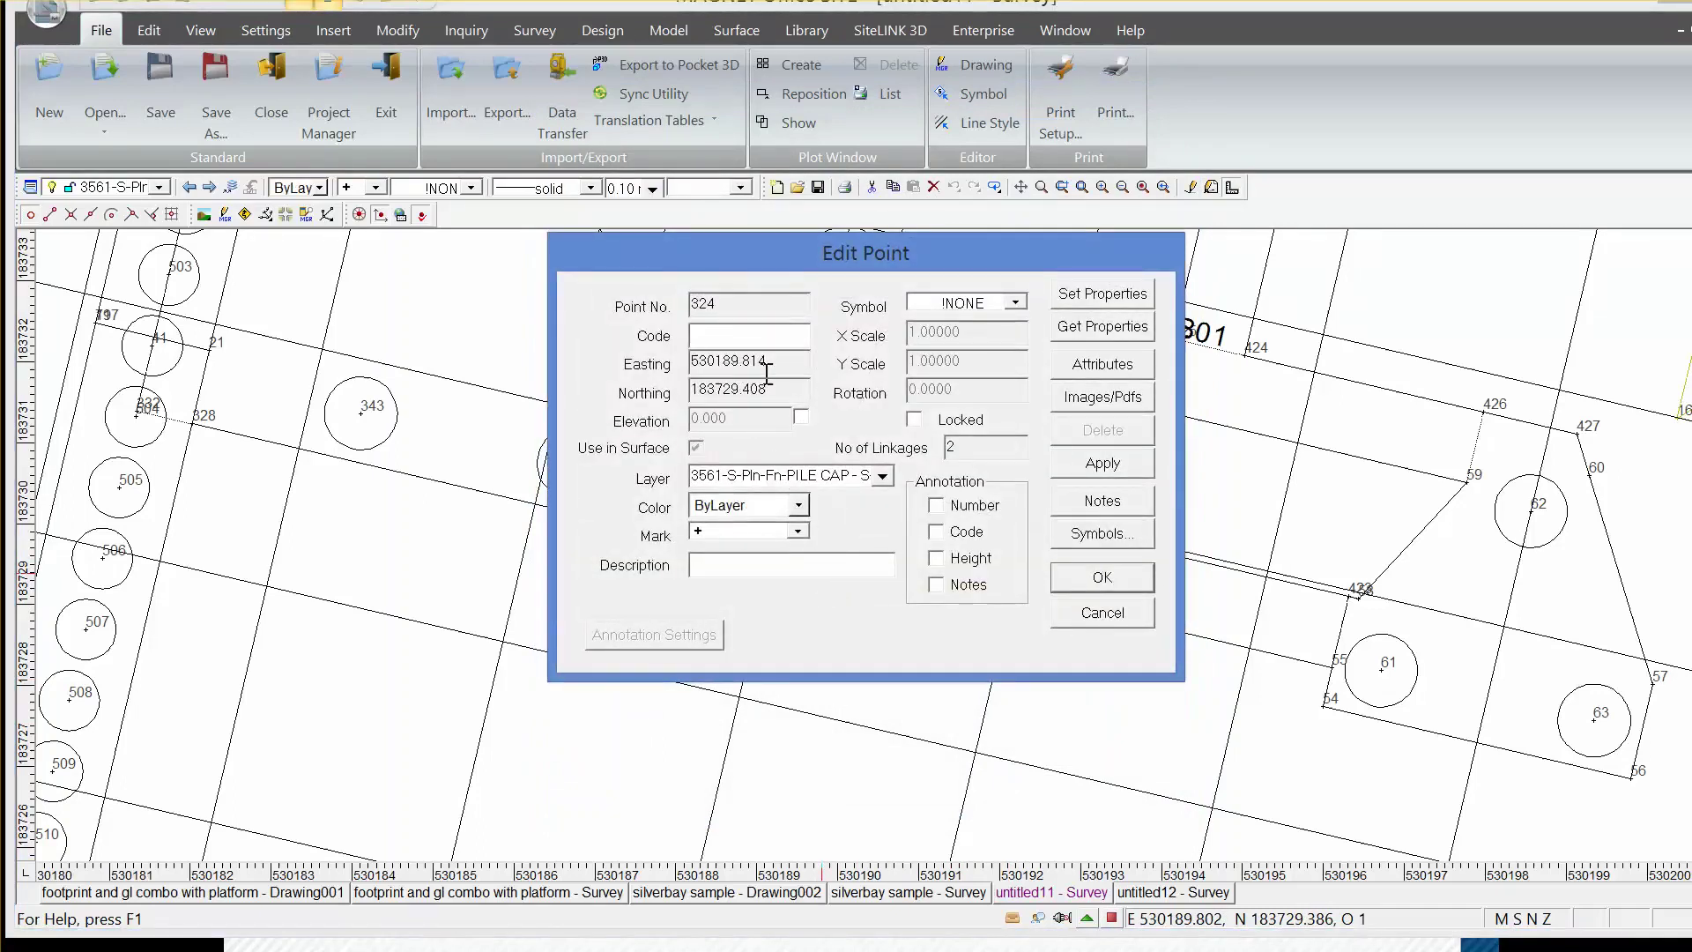
{"action": "left_click", "coordinate": [1086, 583]}
{"action": "scroll", "coordinate": [1033, 694], "scroll_direction": "down", "scroll_amount": 2}
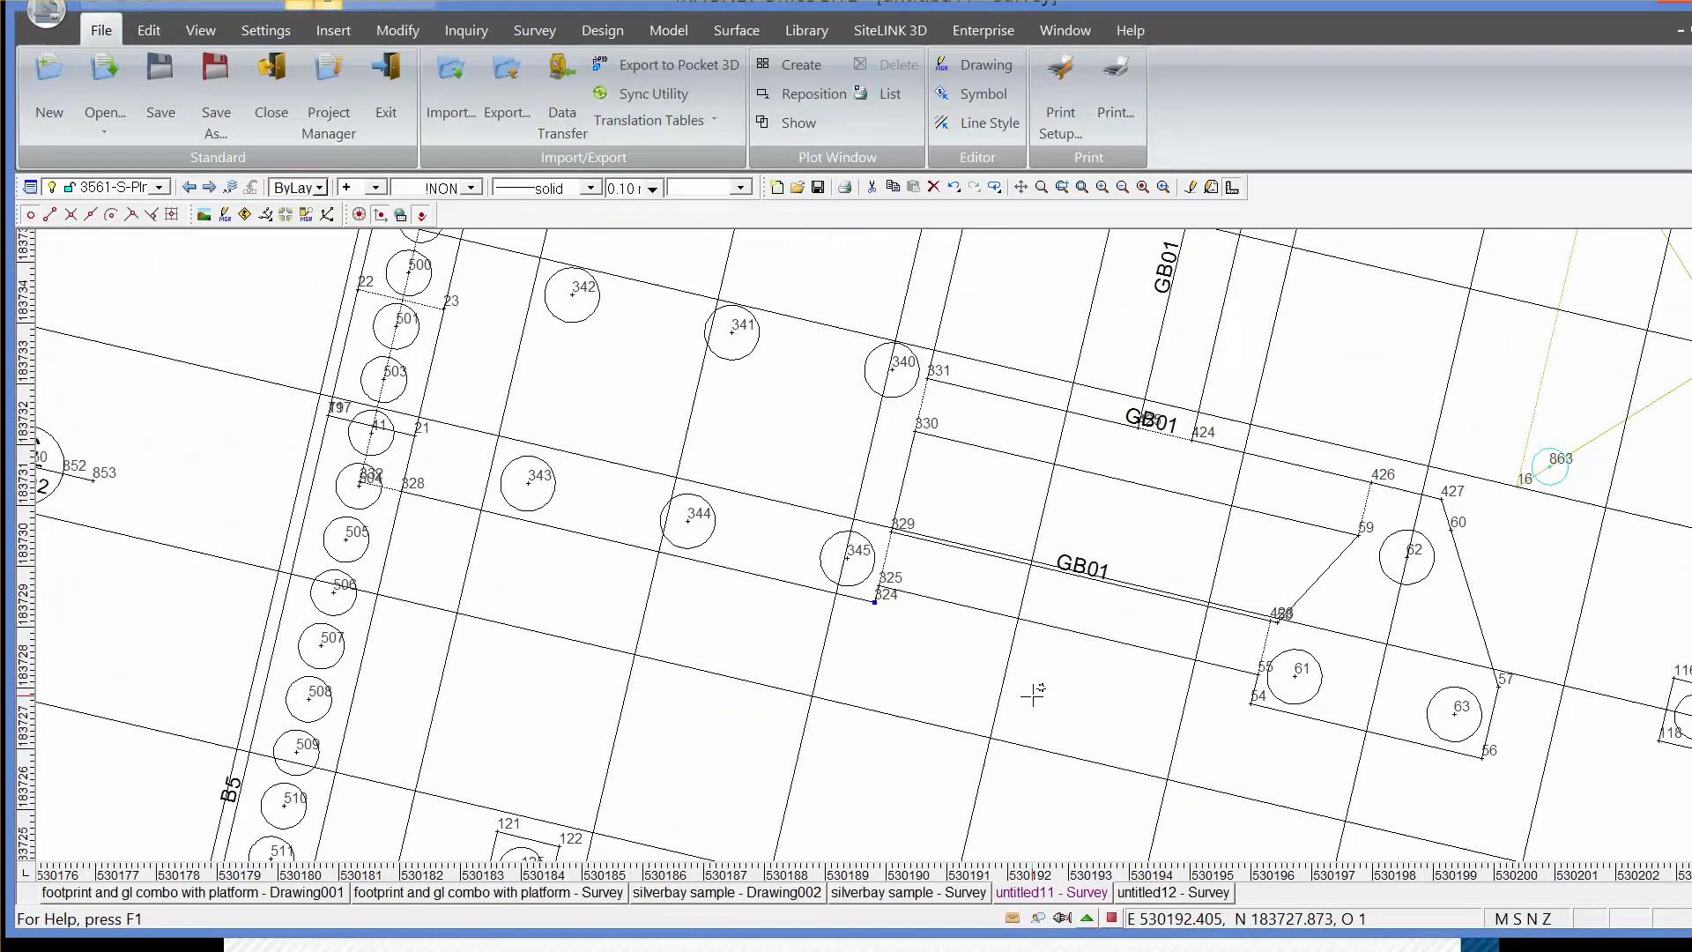
{"action": "scroll", "coordinate": [1033, 693], "scroll_direction": "down", "scroll_amount": 2}
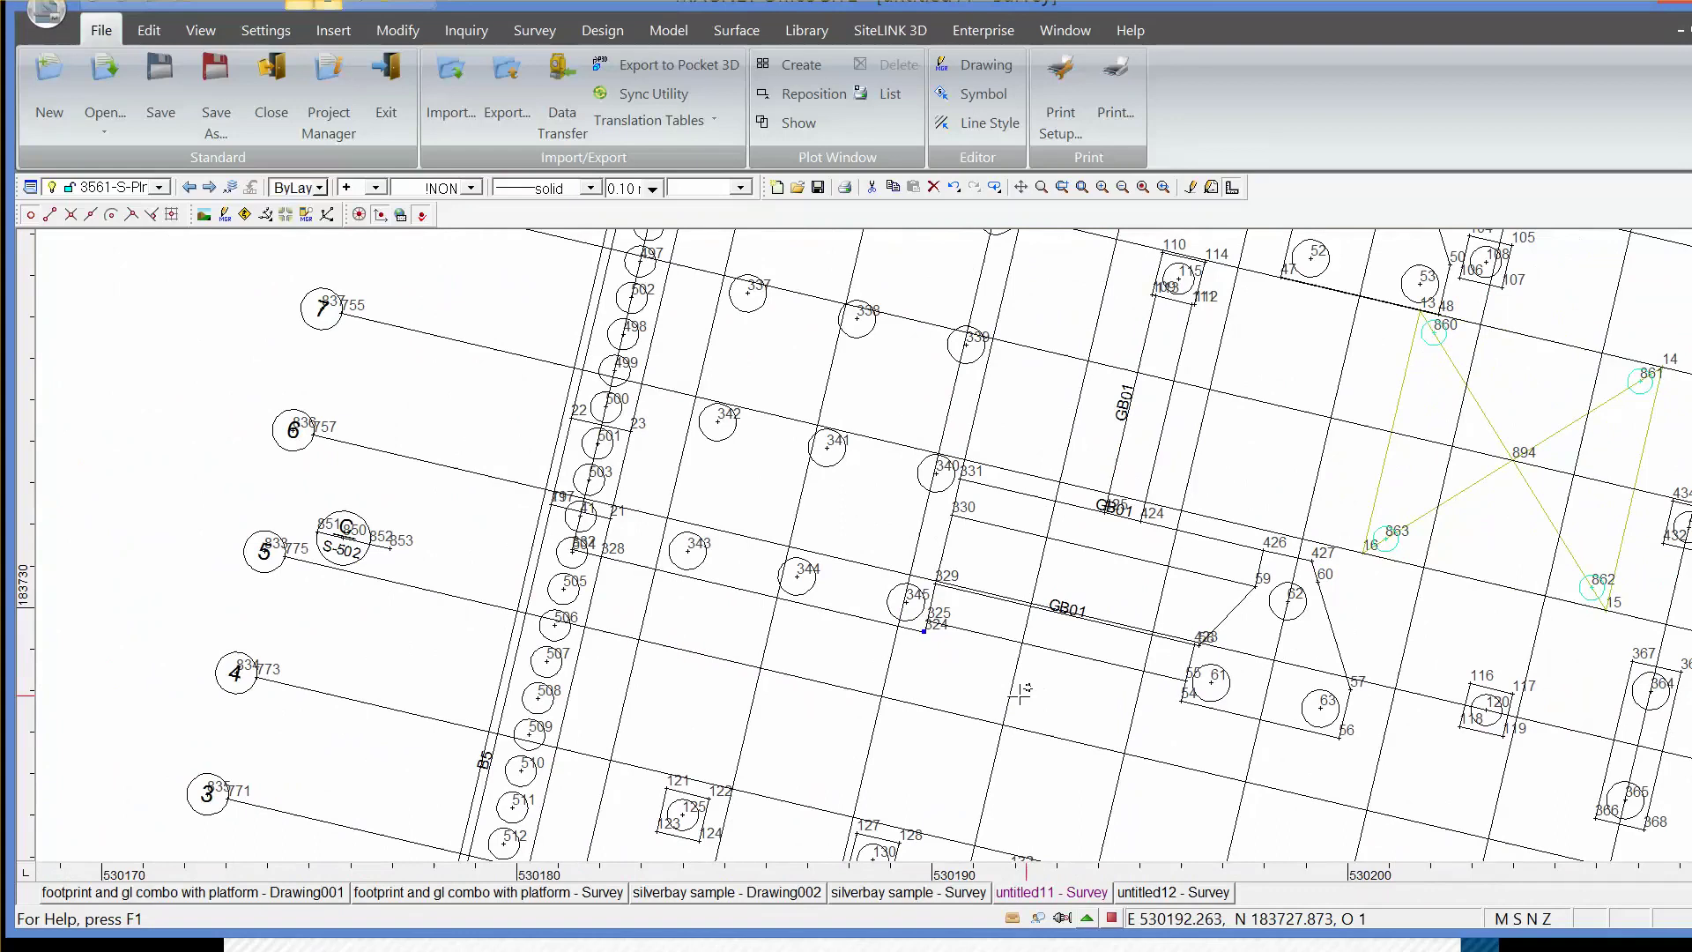
Step: Examine the numbered piles, pile caps and gridlines across the whole layout and around gridlines 1 to 7
{"action": "middle_click_drag", "start_coordinate": [765, 657], "coordinate": [902, 683]}
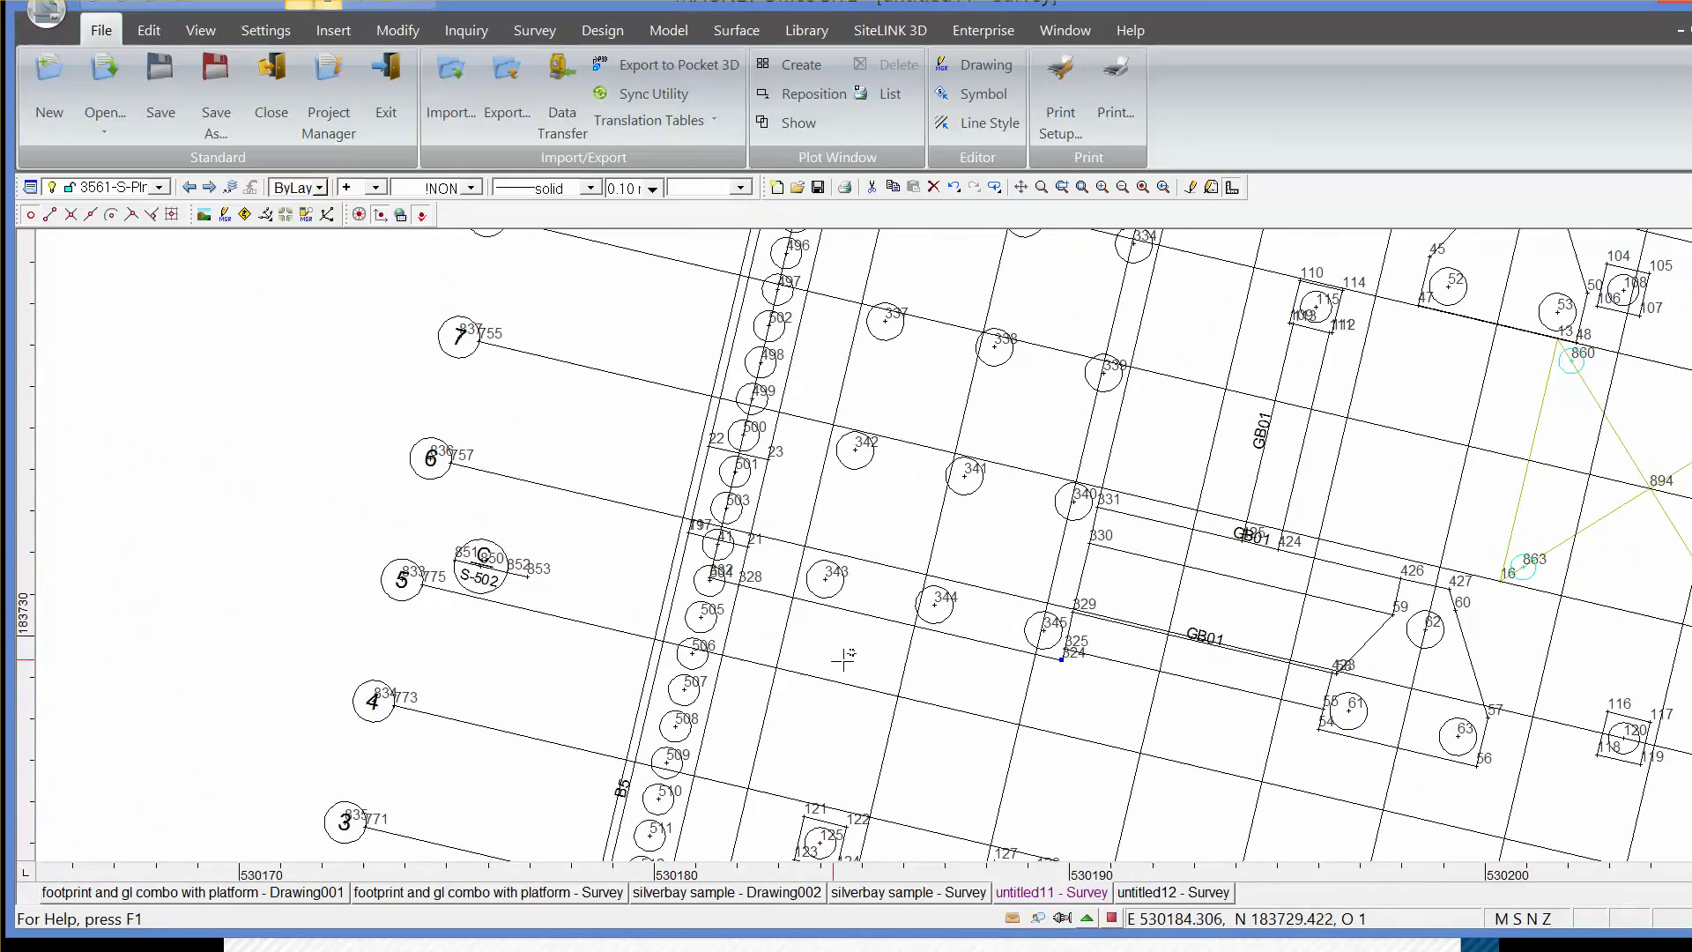
{"action": "scroll", "coordinate": [963, 671], "scroll_direction": "down", "scroll_amount": 1}
{"action": "scroll", "coordinate": [963, 671], "scroll_direction": "down", "scroll_amount": 1}
{"action": "scroll", "coordinate": [1045, 705], "scroll_direction": "down", "scroll_amount": 2}
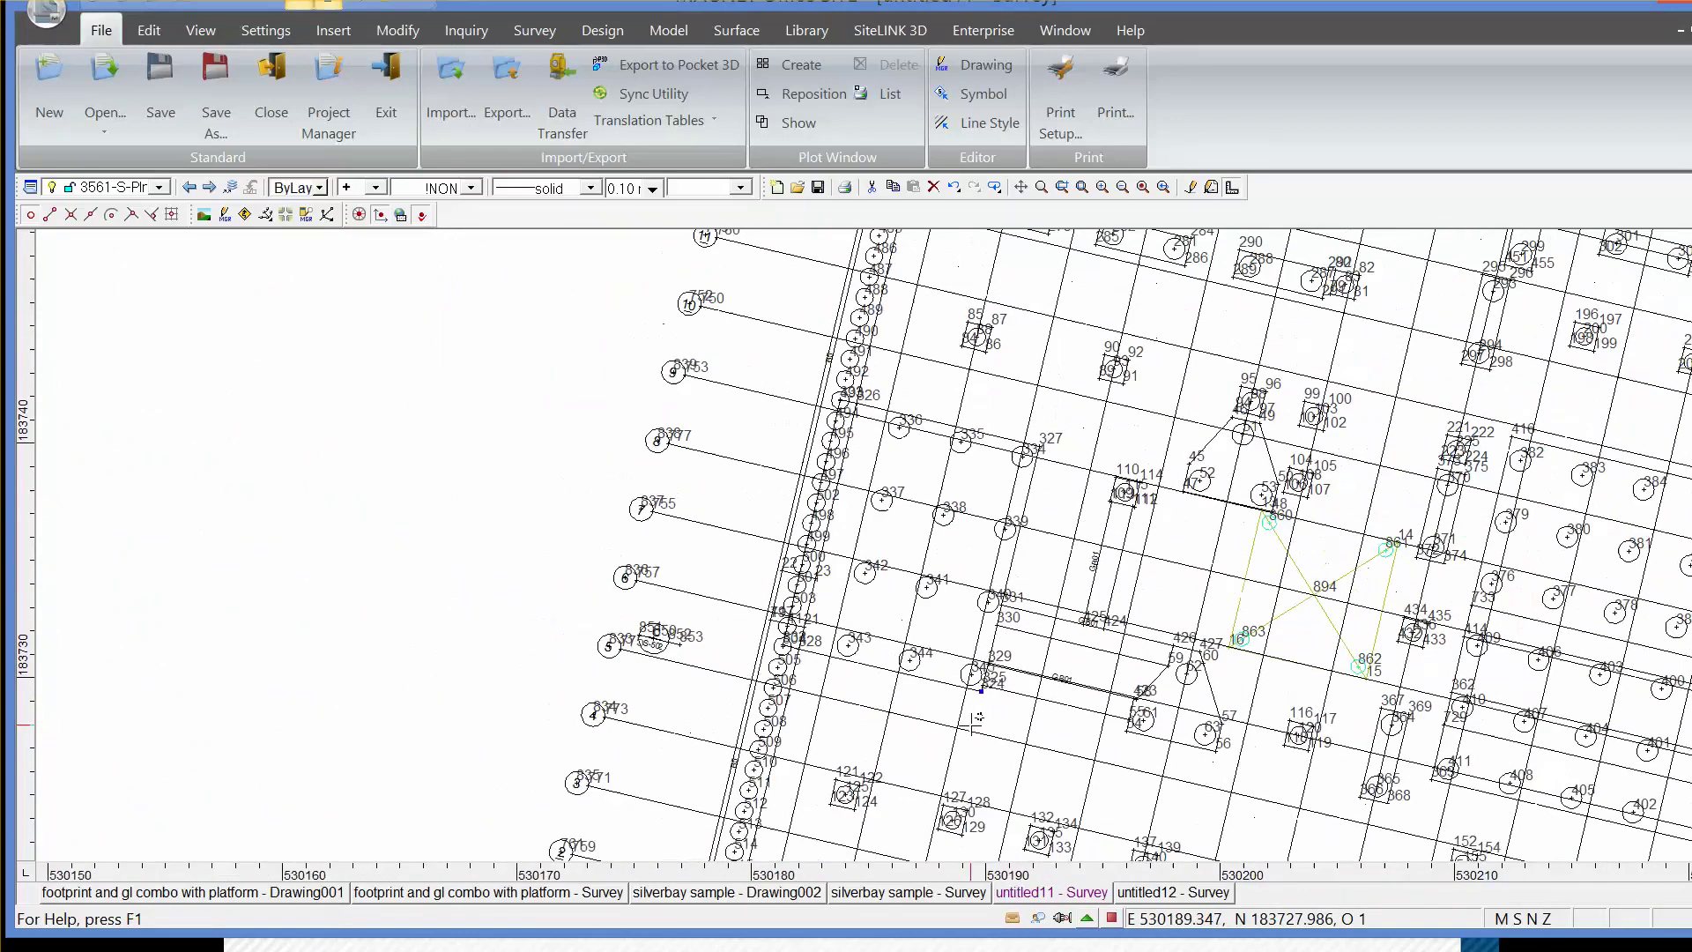
{"action": "middle_click_drag", "start_coordinate": [1081, 713], "coordinate": [1070, 708]}
{"action": "scroll", "coordinate": [882, 687], "scroll_direction": "down", "scroll_amount": 1}
{"action": "scroll", "coordinate": [881, 687], "scroll_direction": "down", "scroll_amount": 3}
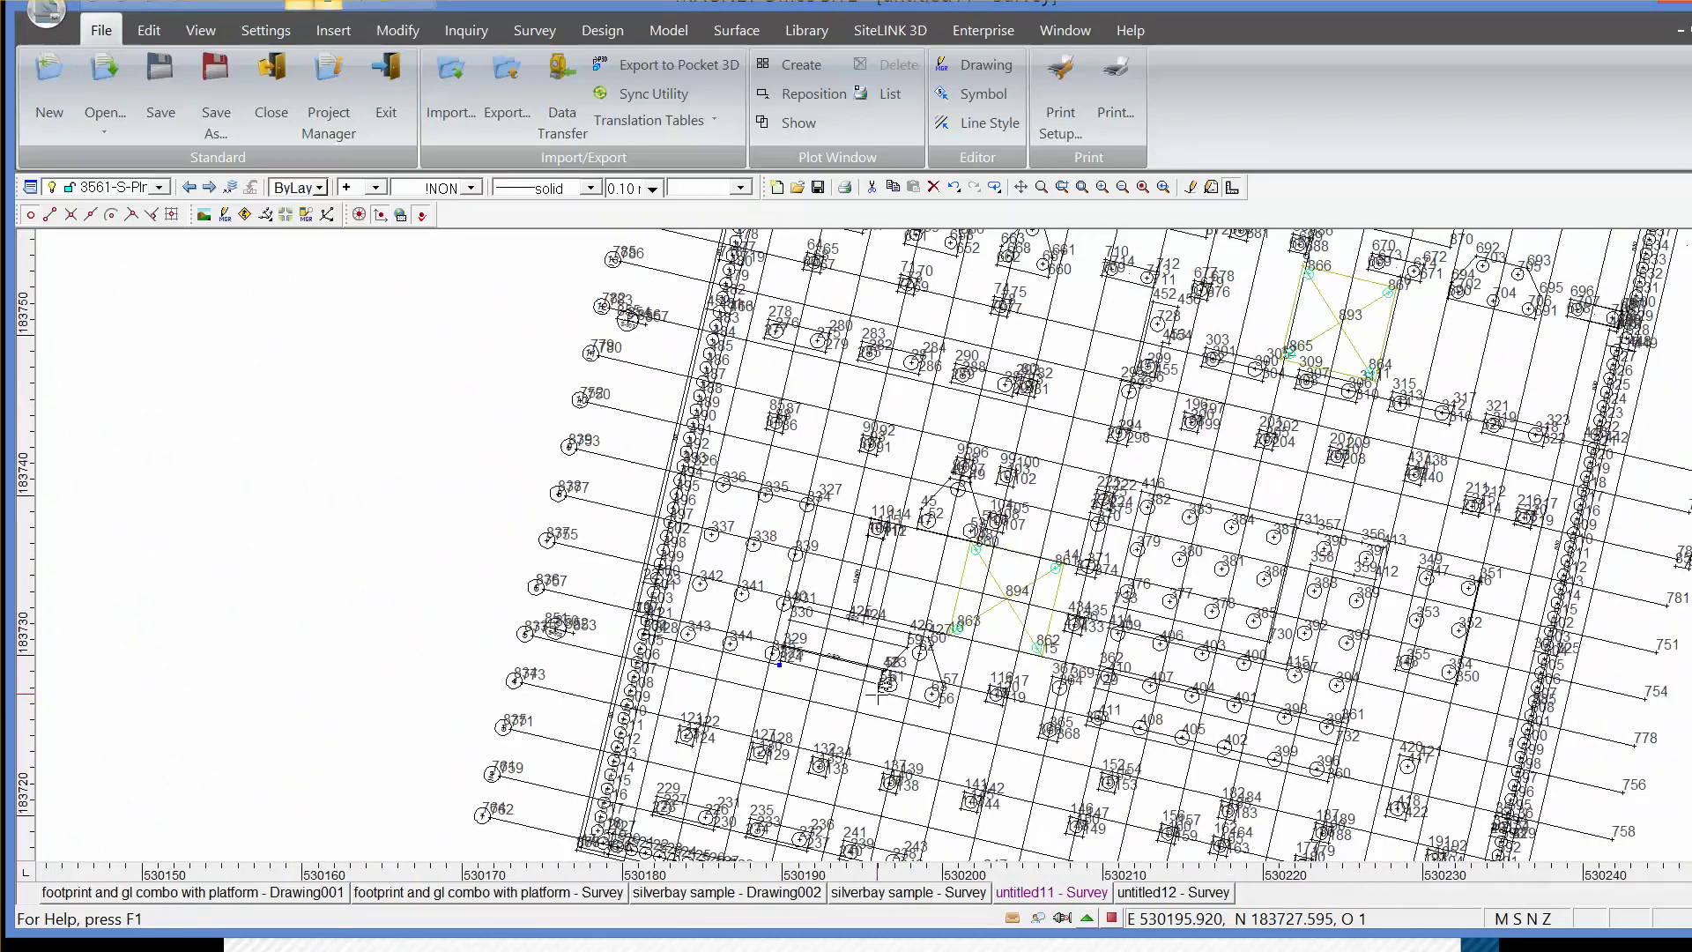
{"action": "scroll", "coordinate": [881, 688], "scroll_direction": "down", "scroll_amount": 1}
{"action": "scroll", "coordinate": [890, 689], "scroll_direction": "down", "scroll_amount": 3}
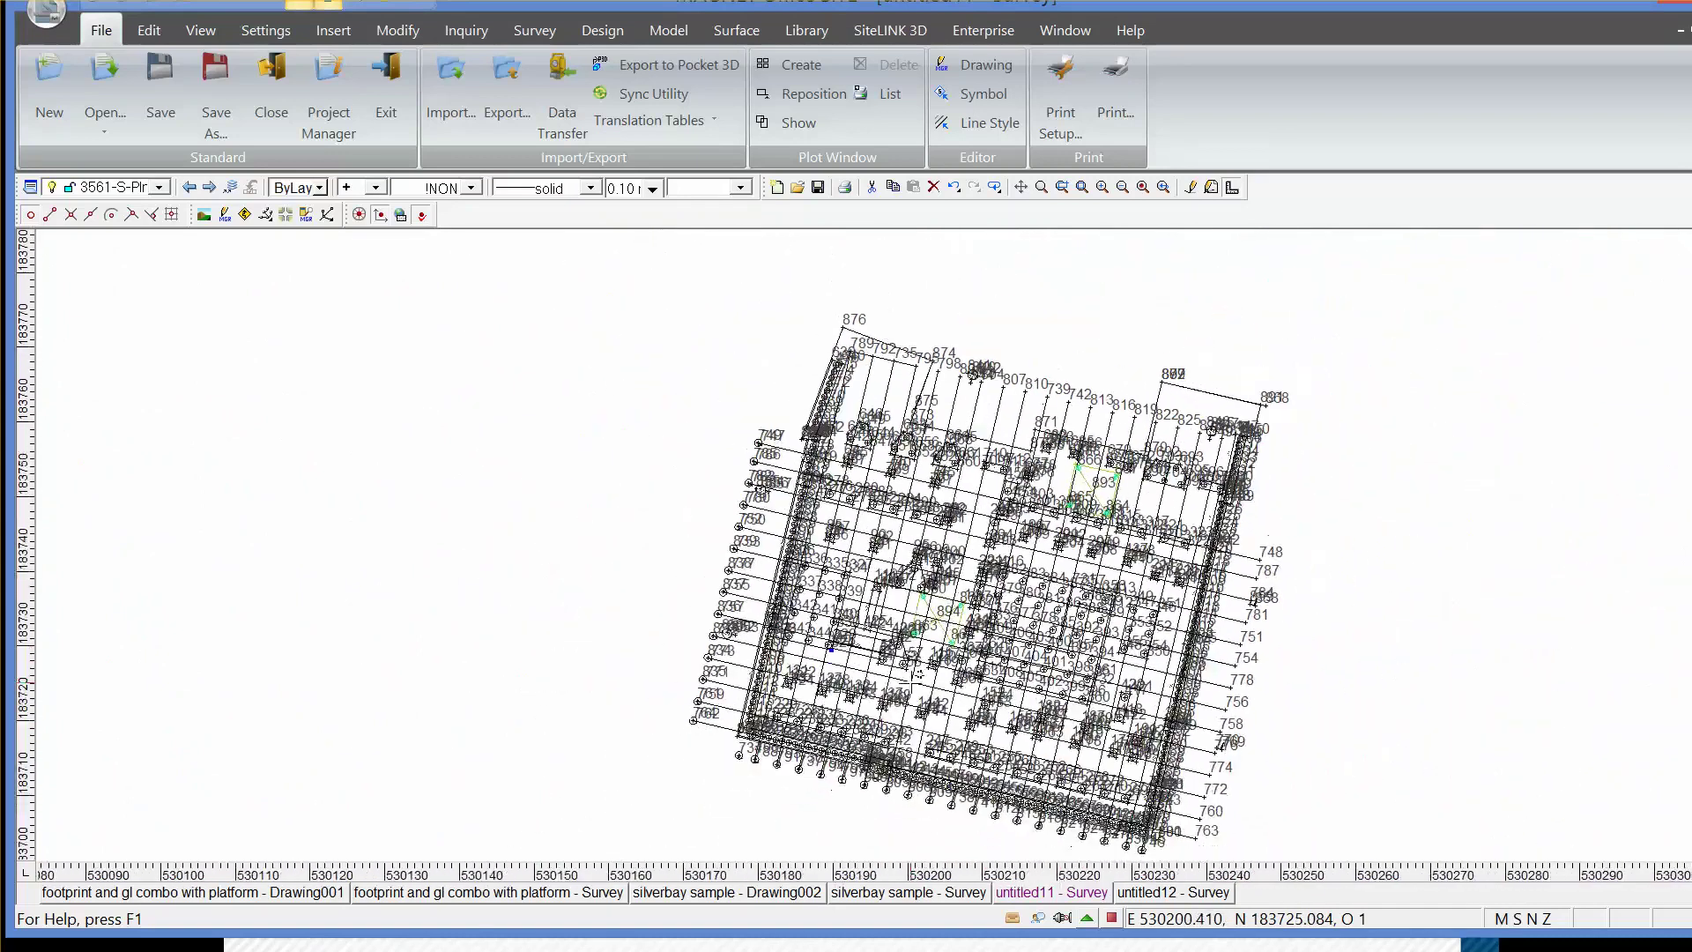
{"action": "scroll", "coordinate": [773, 691], "scroll_direction": "up", "scroll_amount": 3}
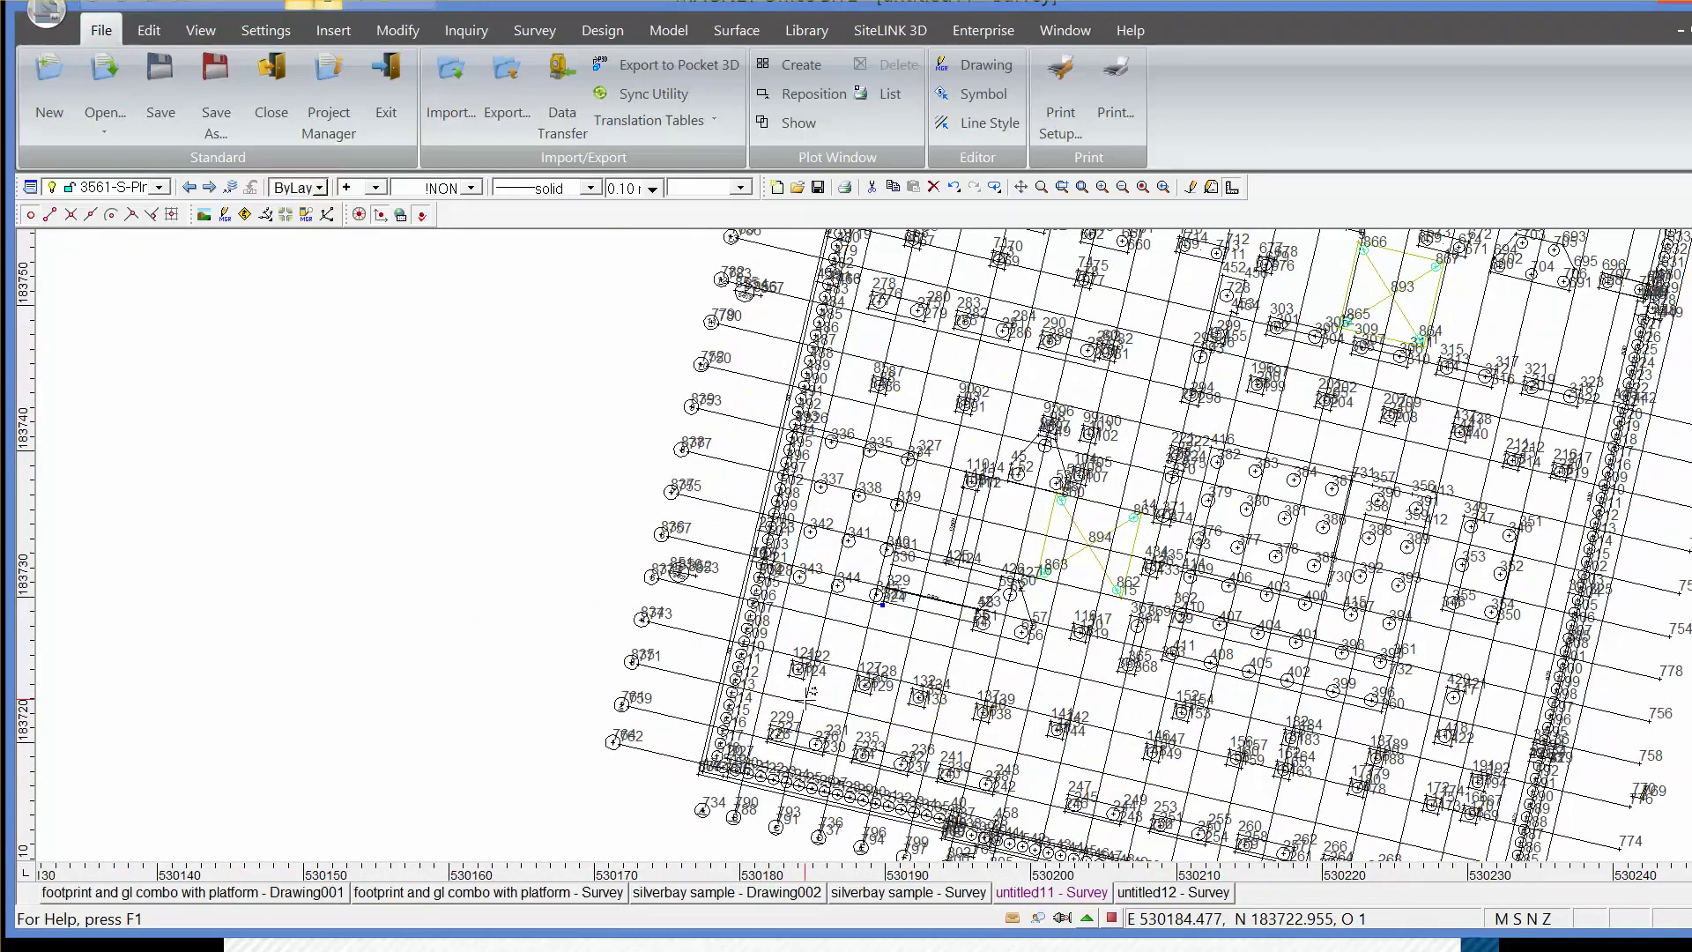
{"action": "scroll", "coordinate": [811, 692], "scroll_direction": "down", "scroll_amount": 1}
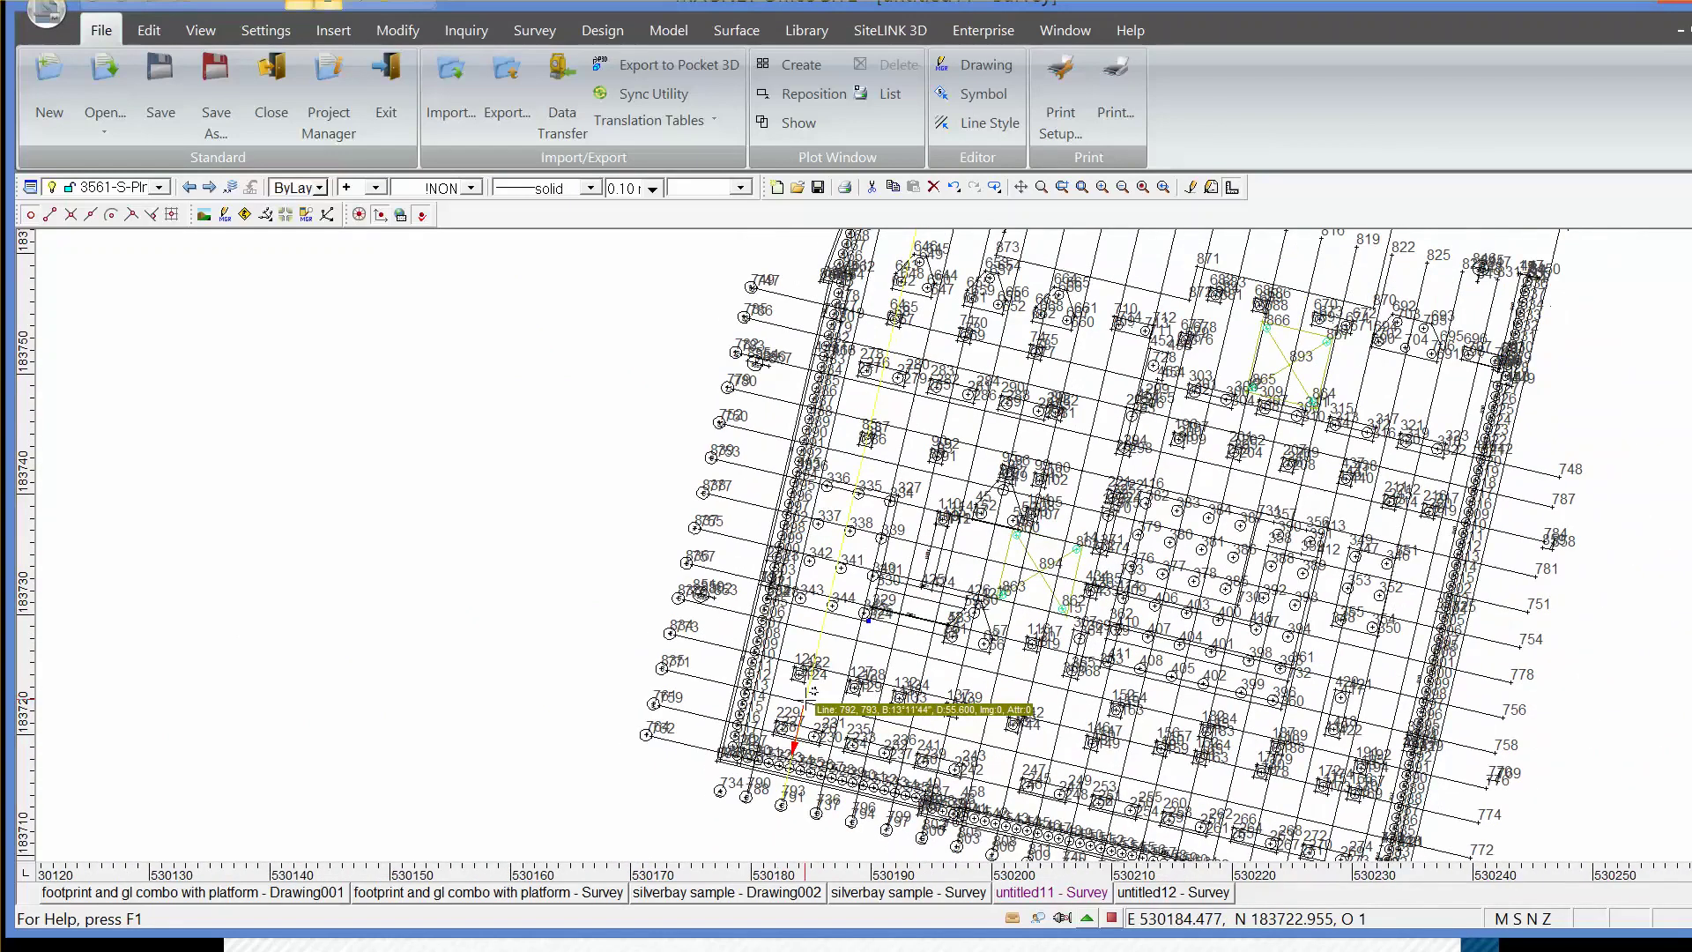
{"action": "scroll", "coordinate": [812, 689], "scroll_direction": "up", "scroll_amount": 3}
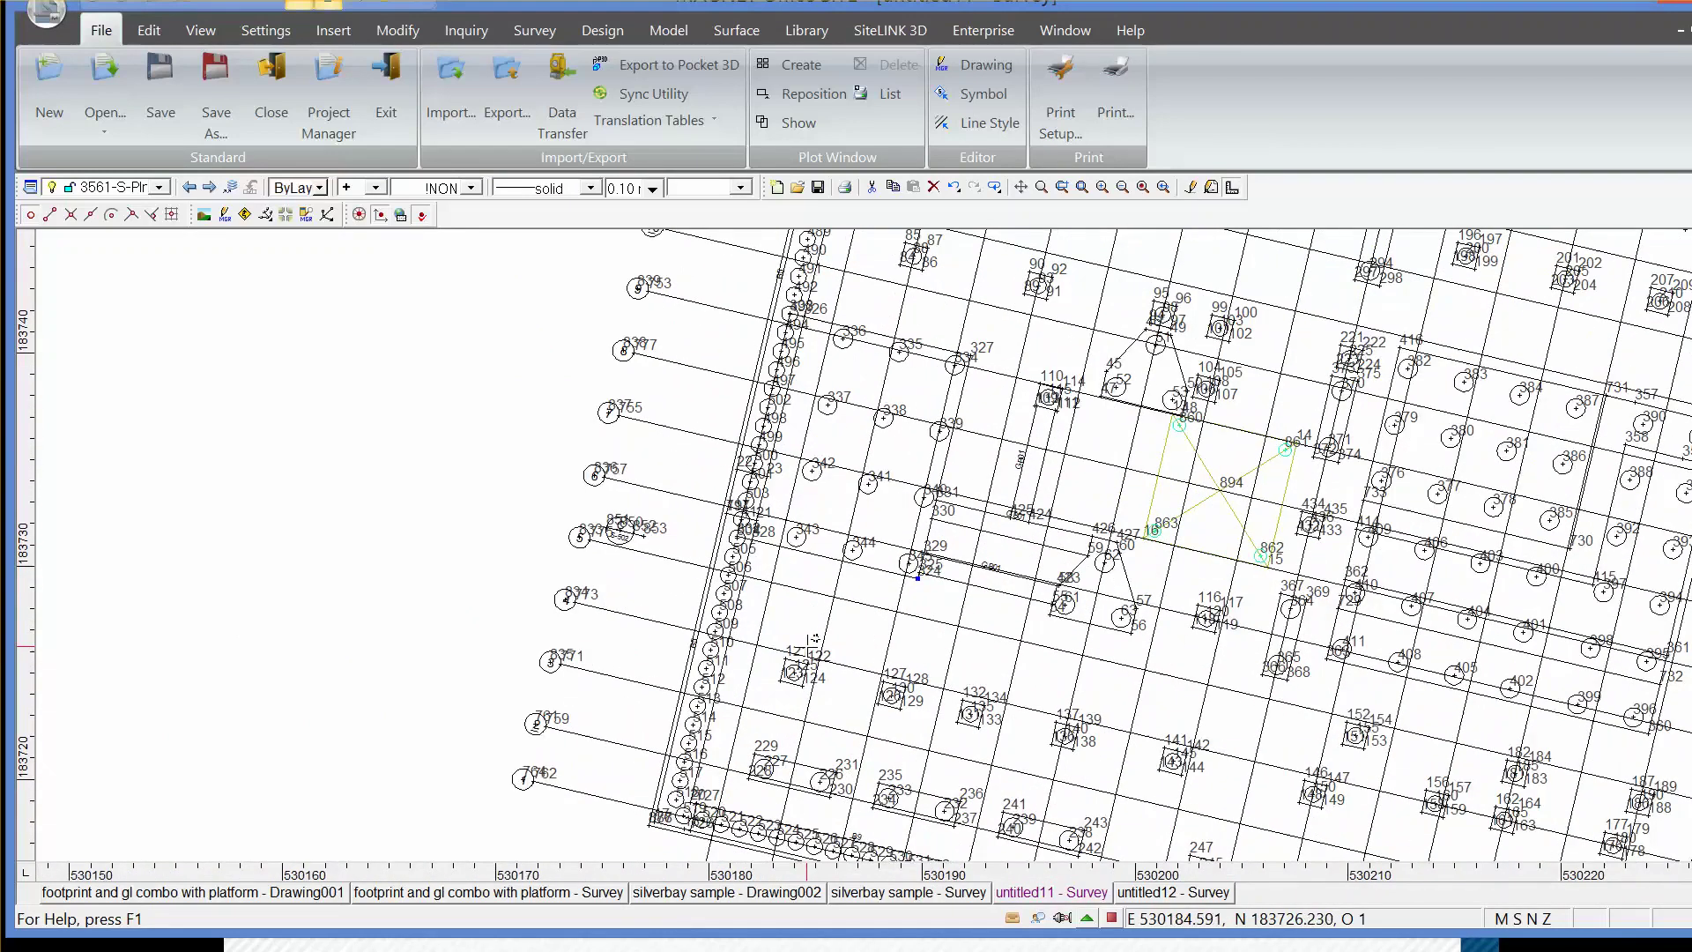
{"action": "scroll", "coordinate": [815, 639], "scroll_direction": "up", "scroll_amount": 1}
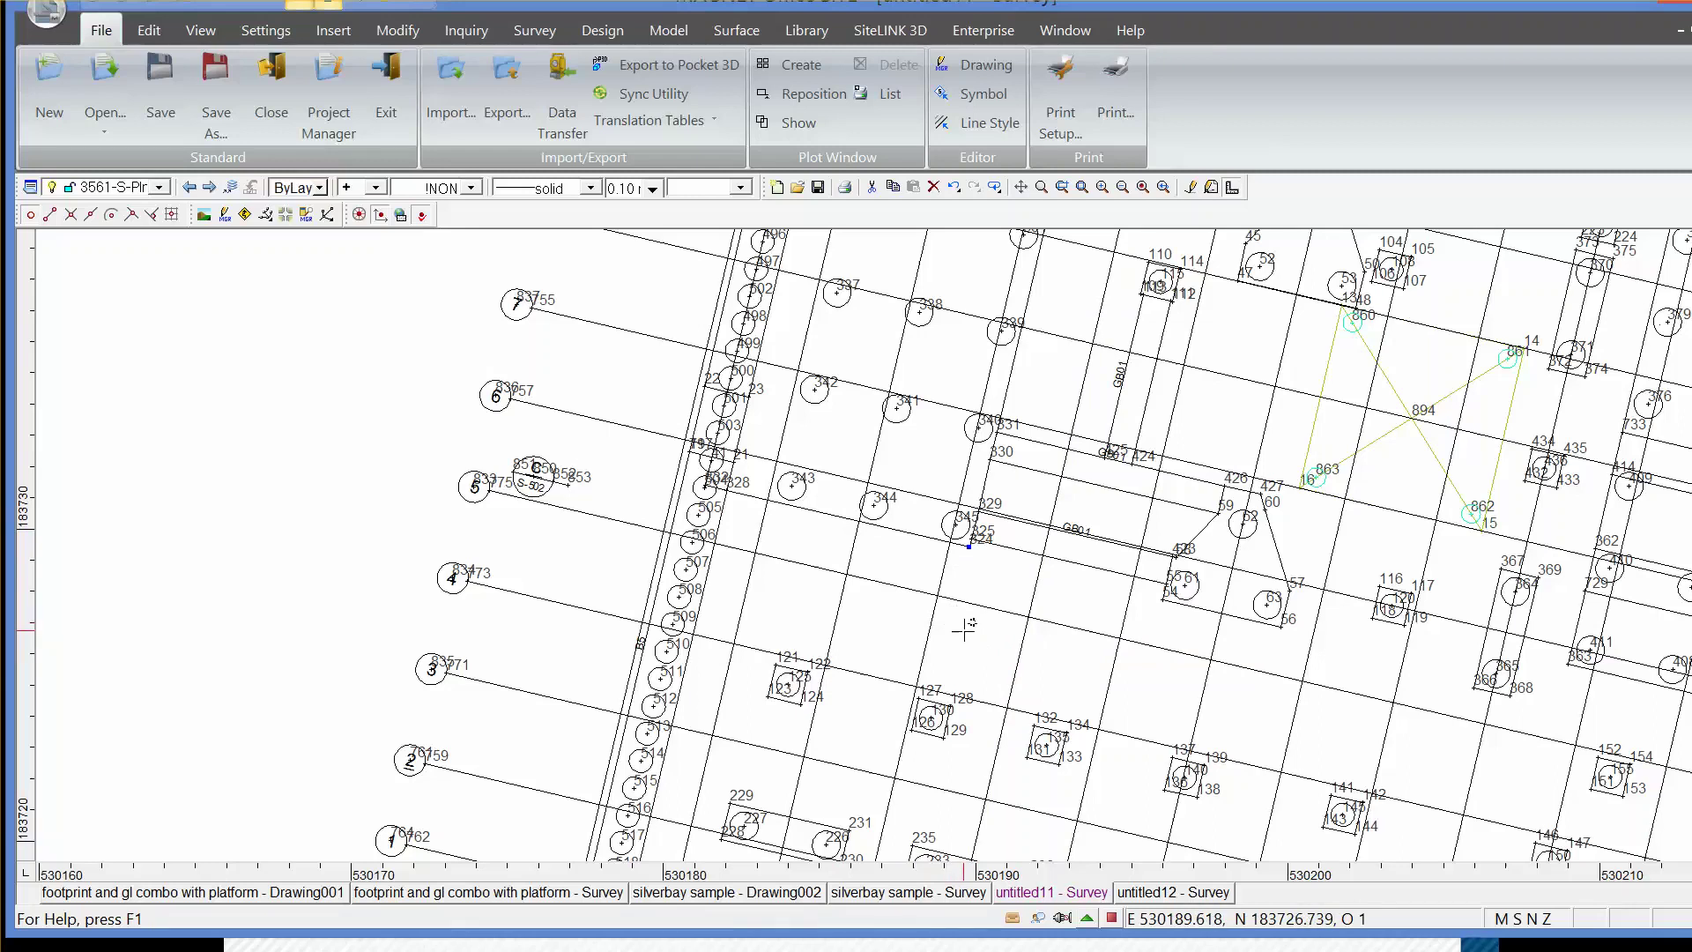
Step: Select the entire pile layout, including all numbered points, pile caps and gridlines, in the untitled11 survey
{"action": "scroll", "coordinate": [964, 628], "scroll_direction": "down", "scroll_amount": 1}
{"action": "scroll", "coordinate": [967, 631], "scroll_direction": "down", "scroll_amount": 3}
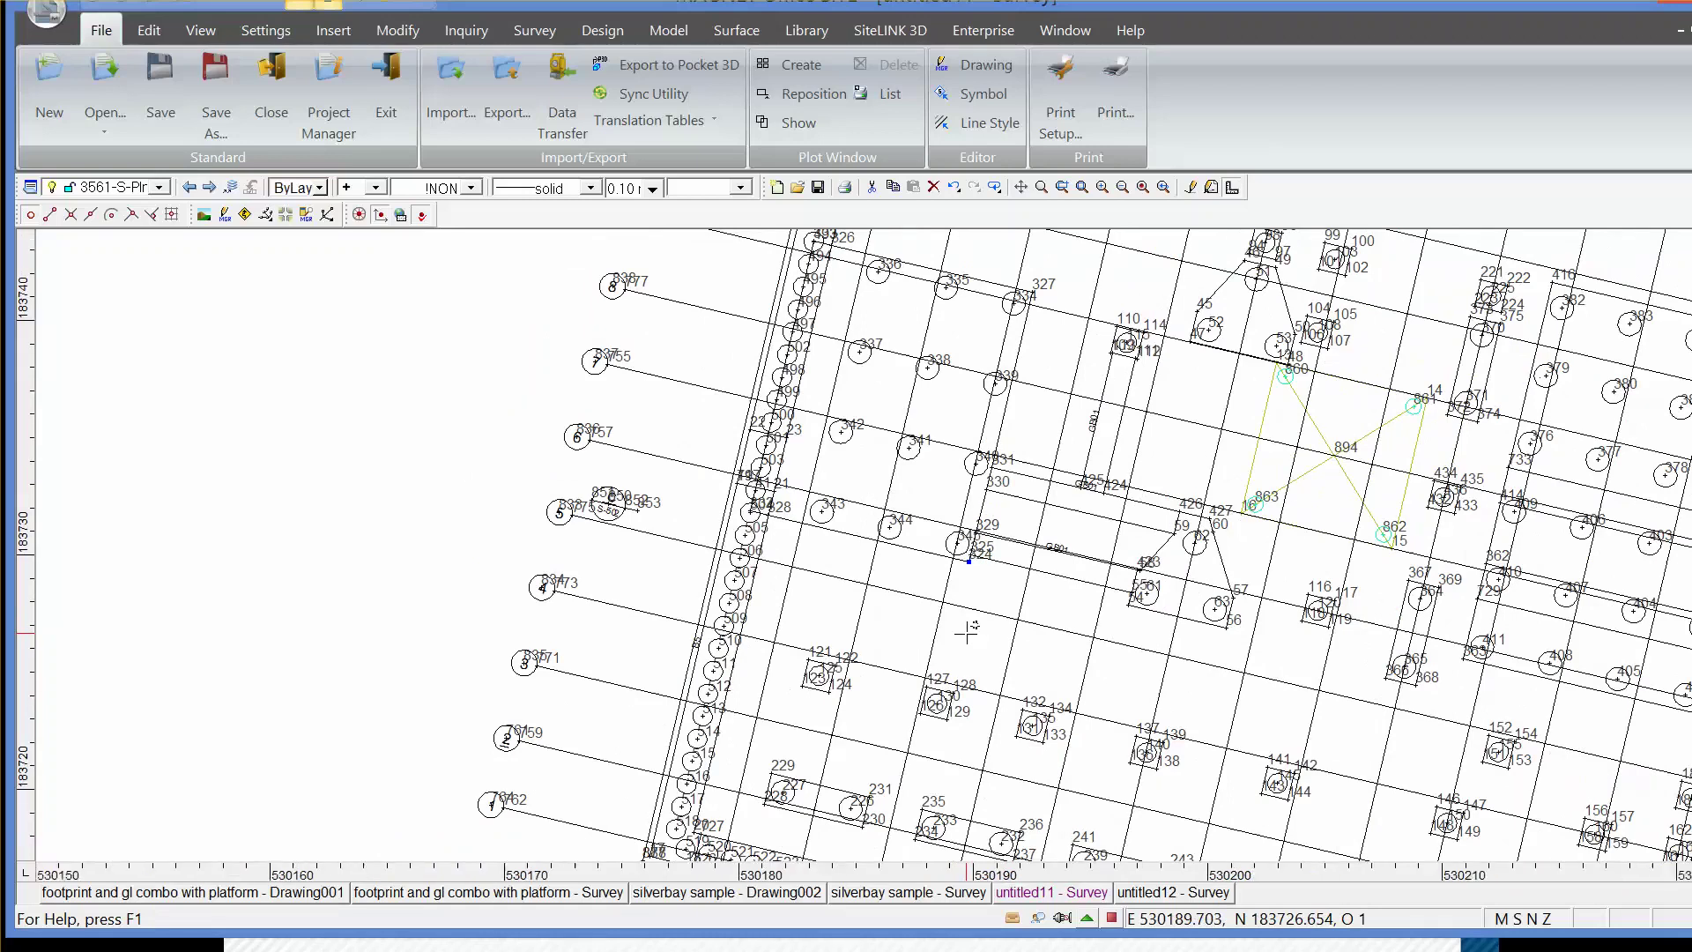
{"action": "scroll", "coordinate": [828, 665], "scroll_direction": "down", "scroll_amount": 5}
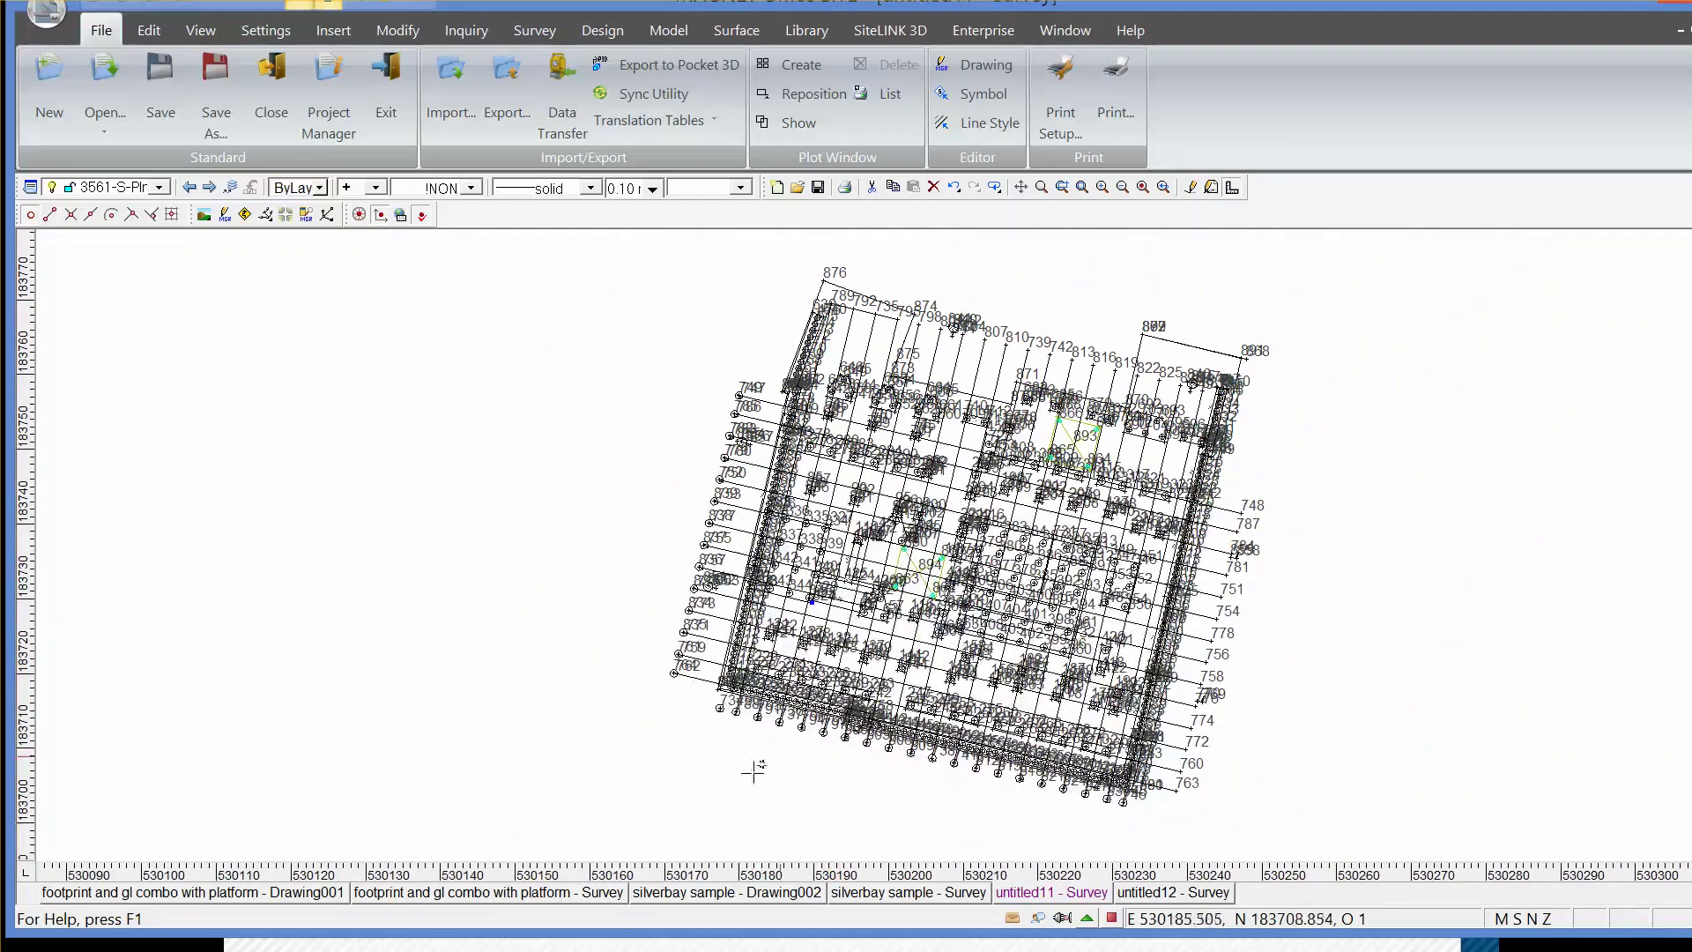
{"action": "left_click_drag", "start_coordinate": [565, 847], "coordinate": [1415, 254]}
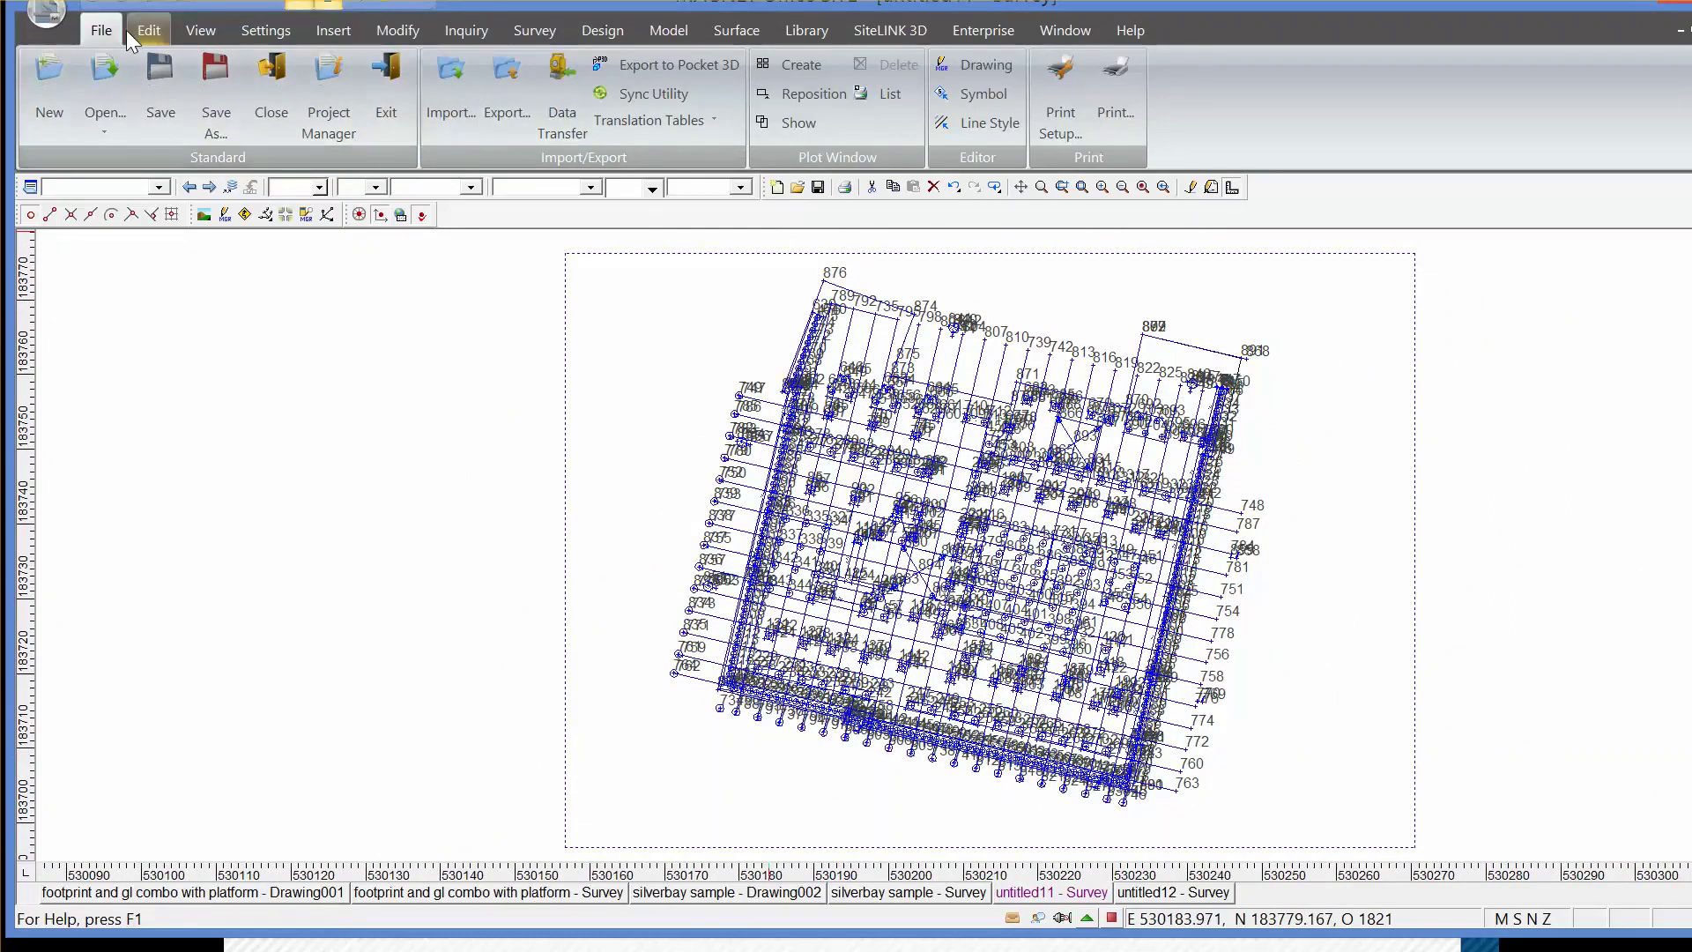
Step: Export the selected layout as a Magnet Field job named pile grid1, including points, lines, text, control points and coordinate system
{"action": "left_click", "coordinate": [488, 75]}
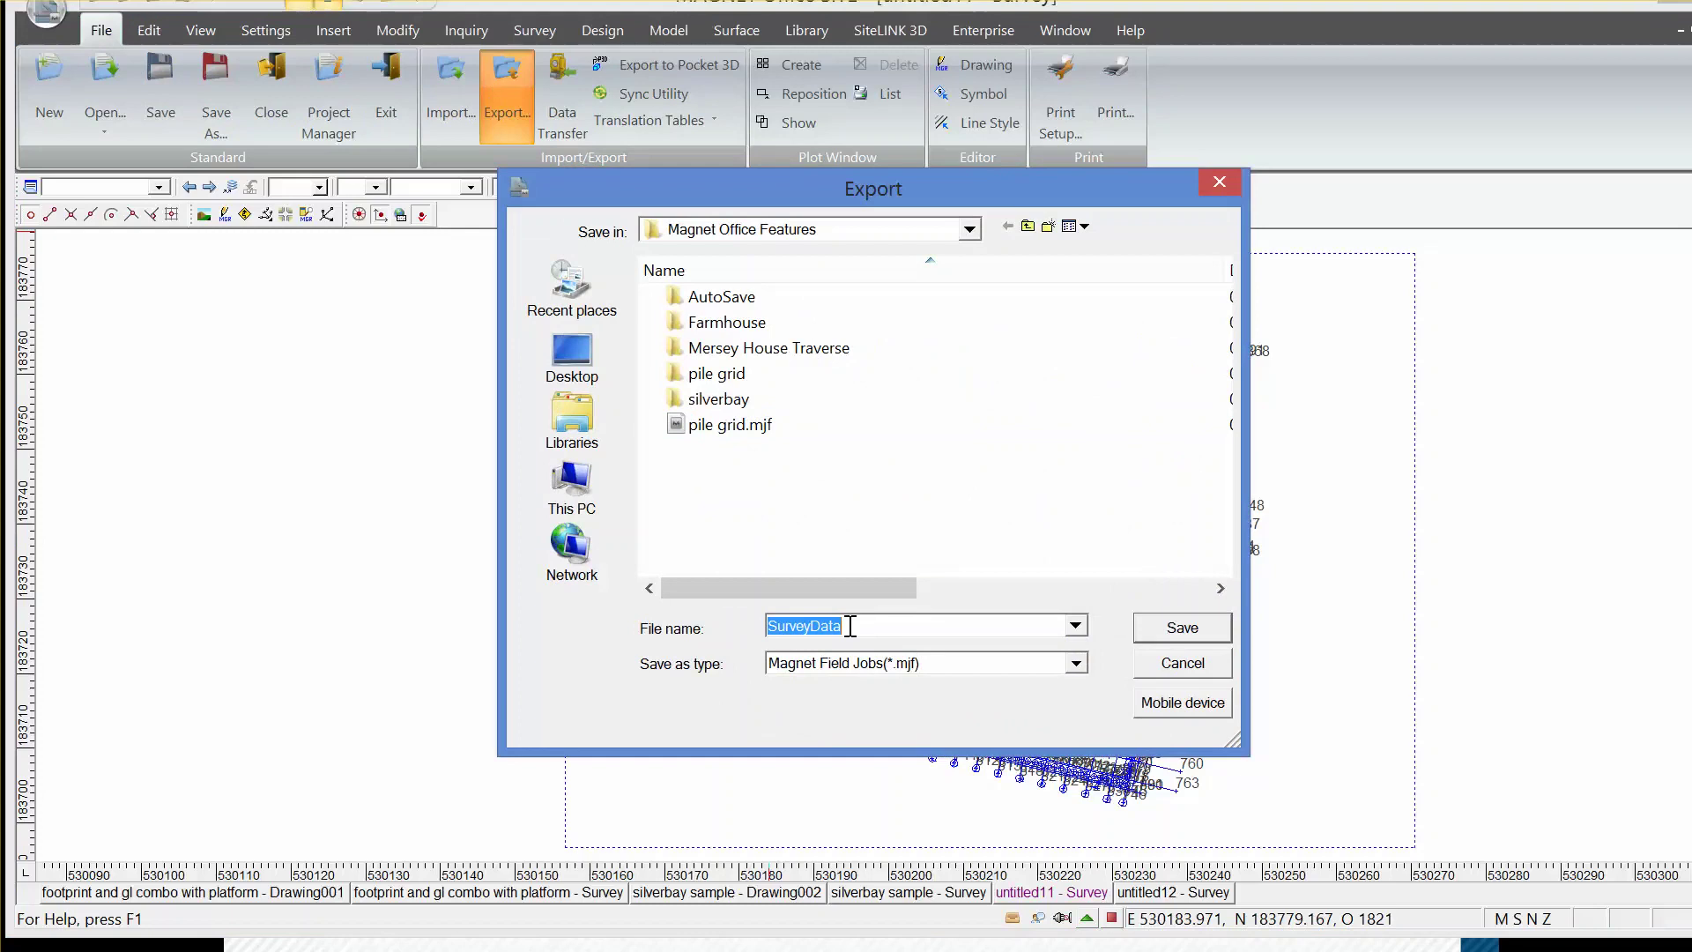
{"action": "left_click_drag", "start_coordinate": [846, 626], "coordinate": [738, 625]}
{"action": "type", "text": "pile grid"}
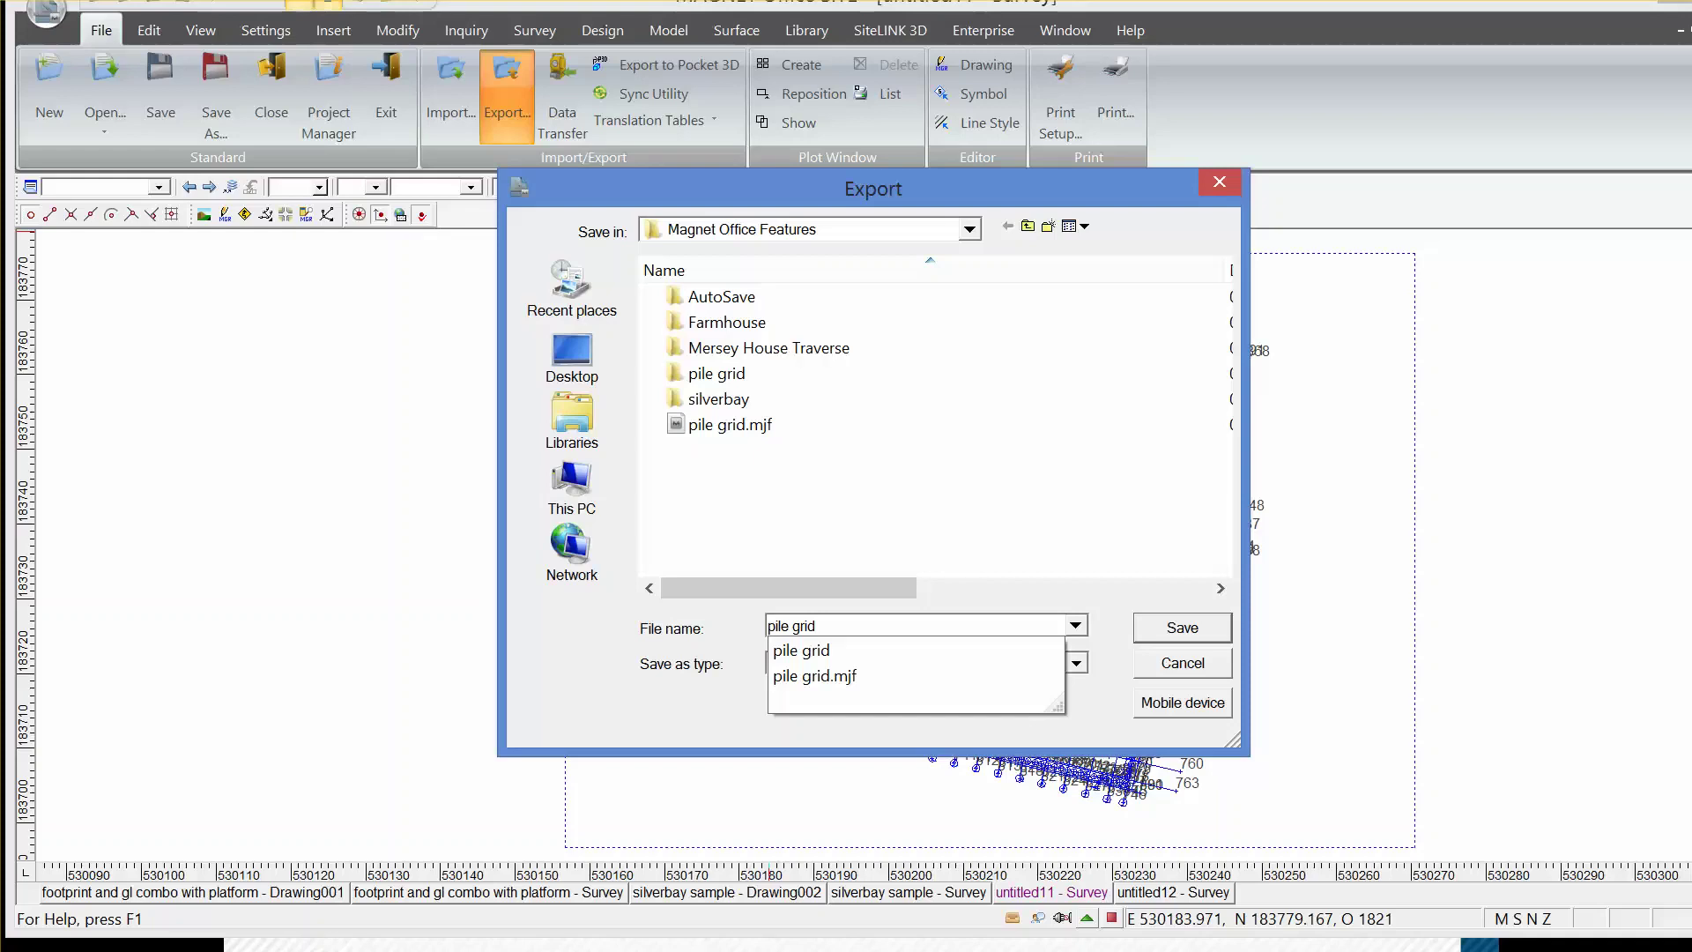
{"action": "type", "text": "1"}
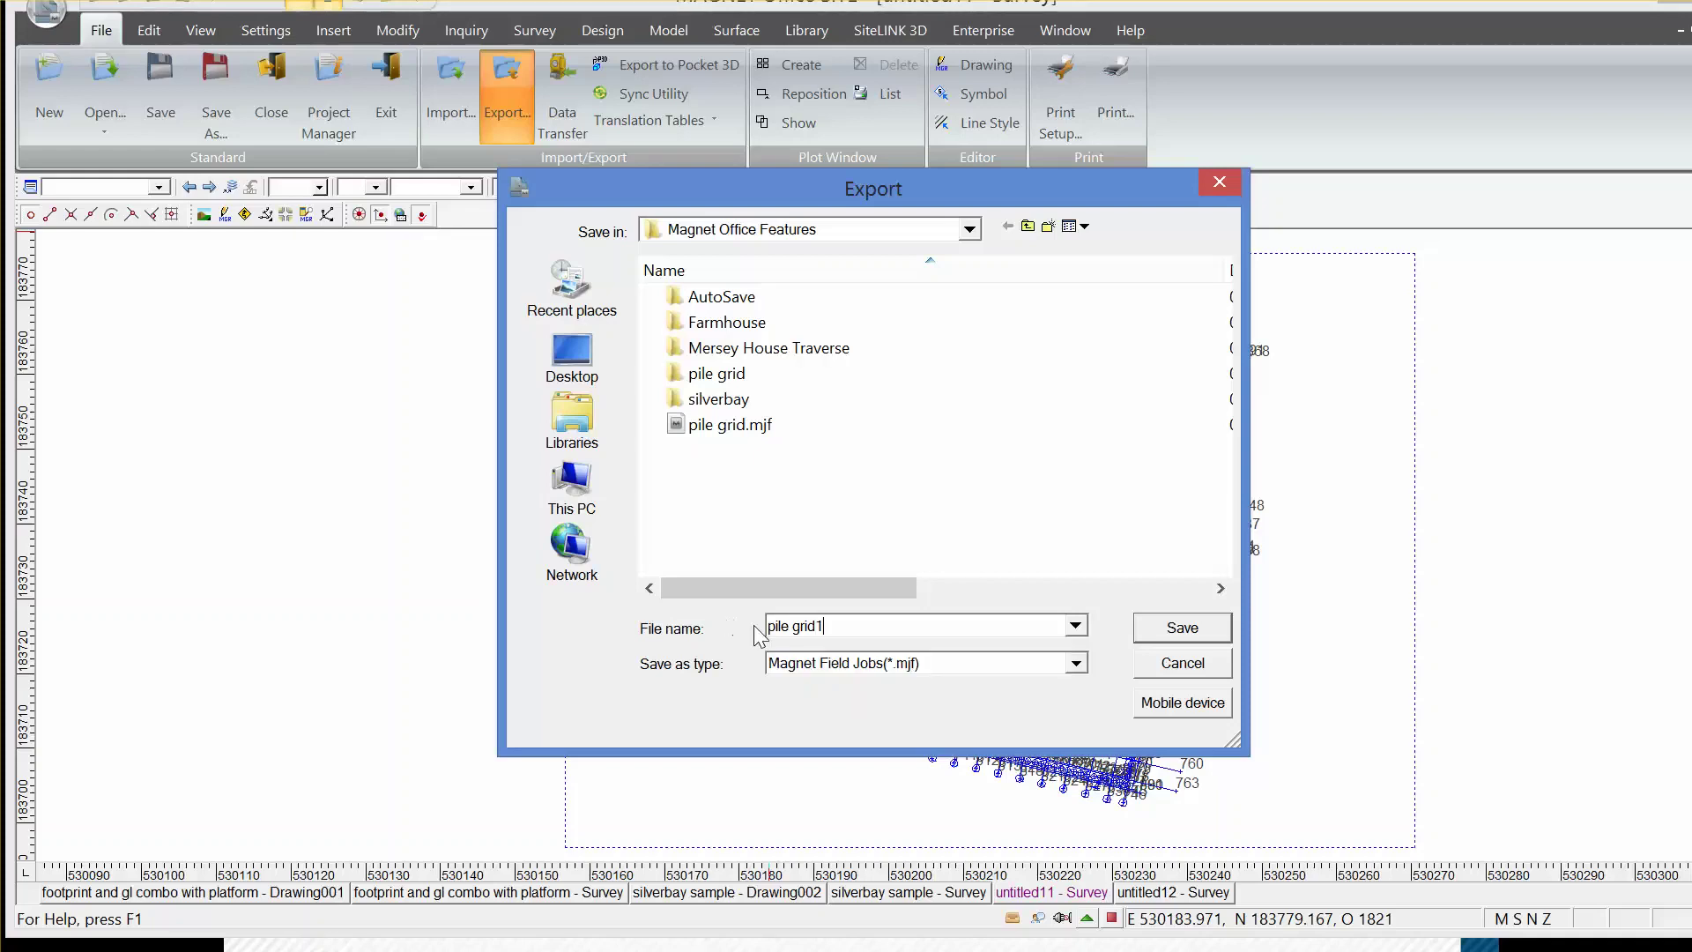
{"action": "left_click", "coordinate": [1161, 630]}
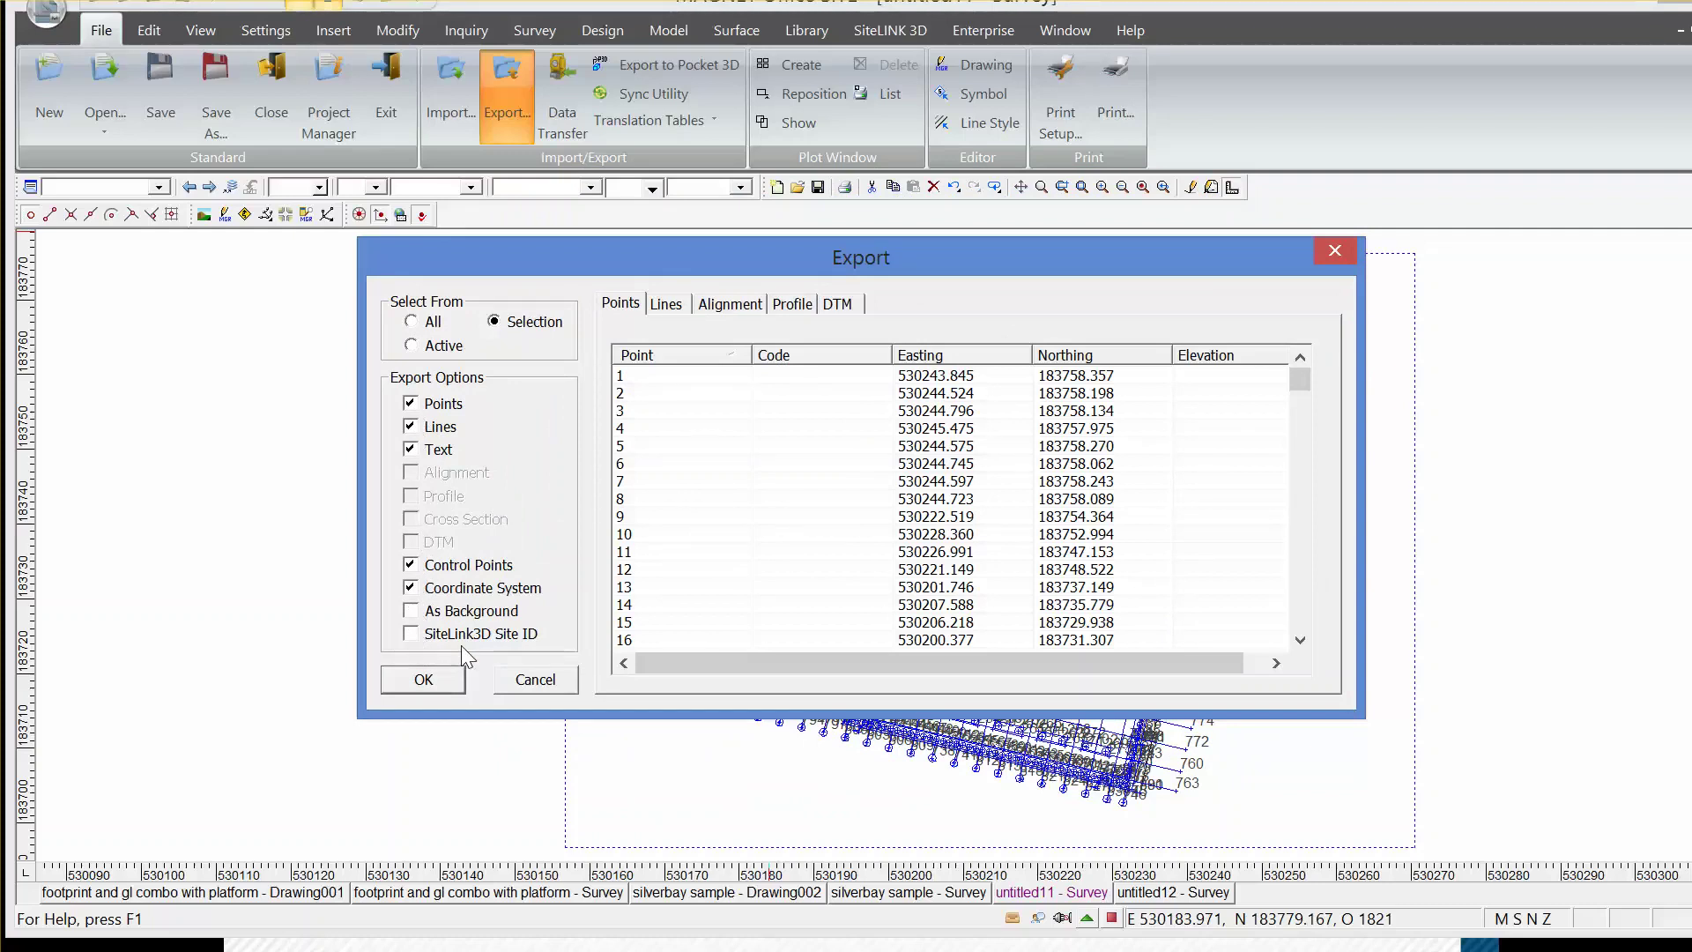
{"action": "left_click", "coordinate": [676, 304]}
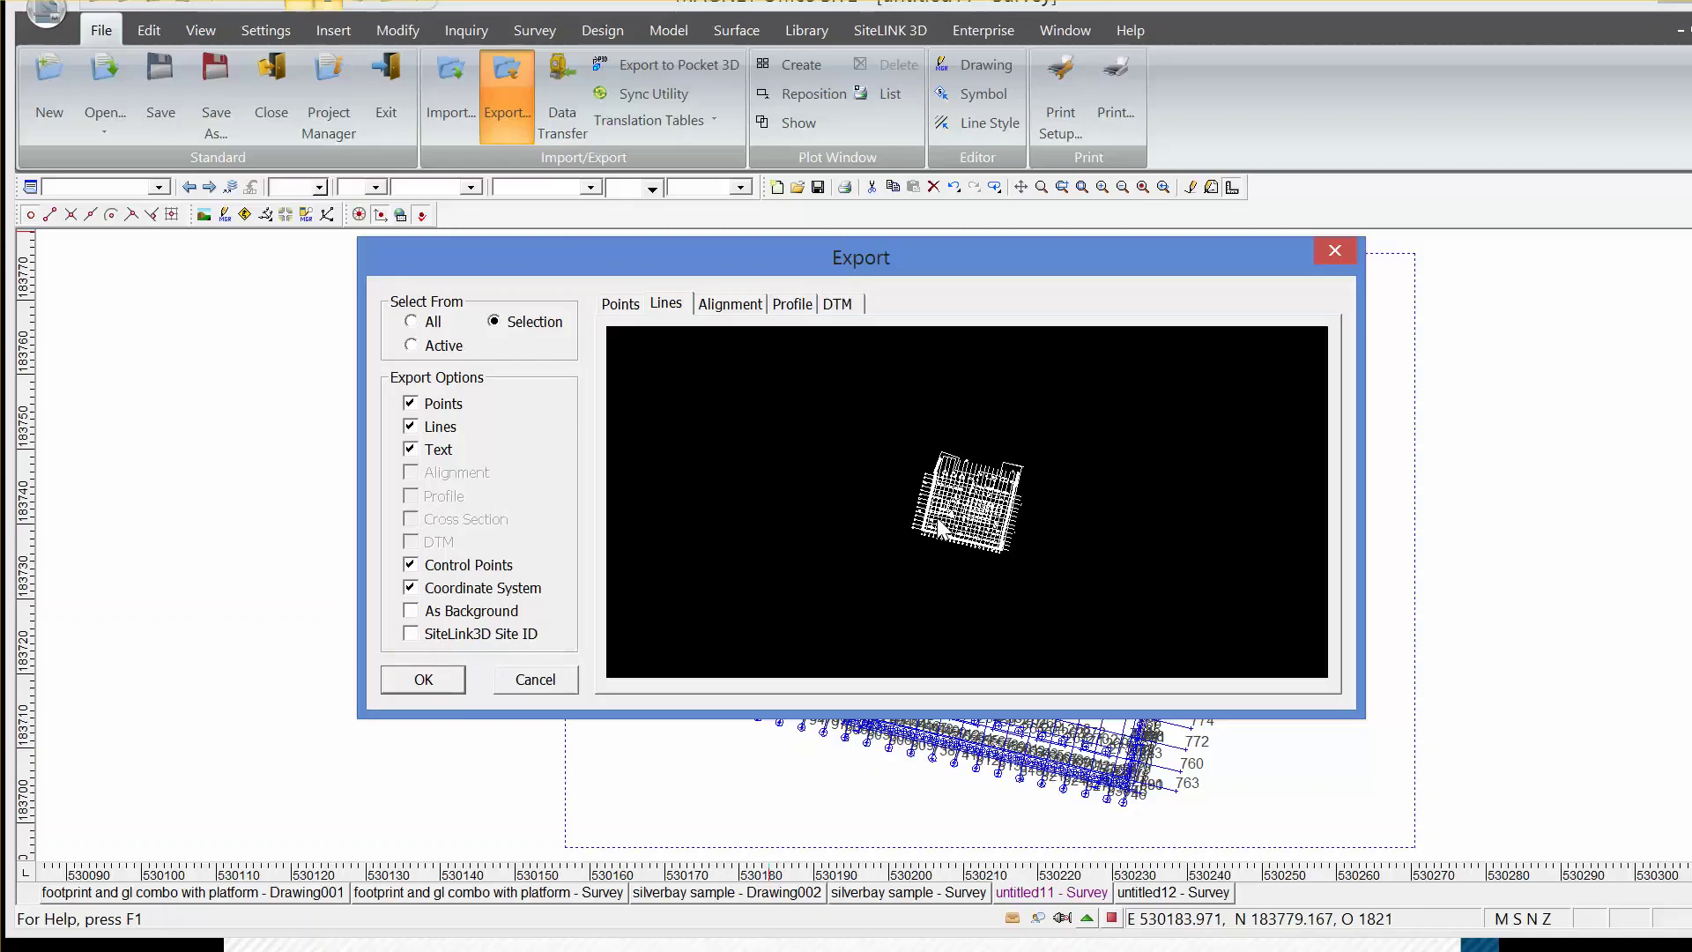
{"action": "left_click", "coordinate": [424, 681]}
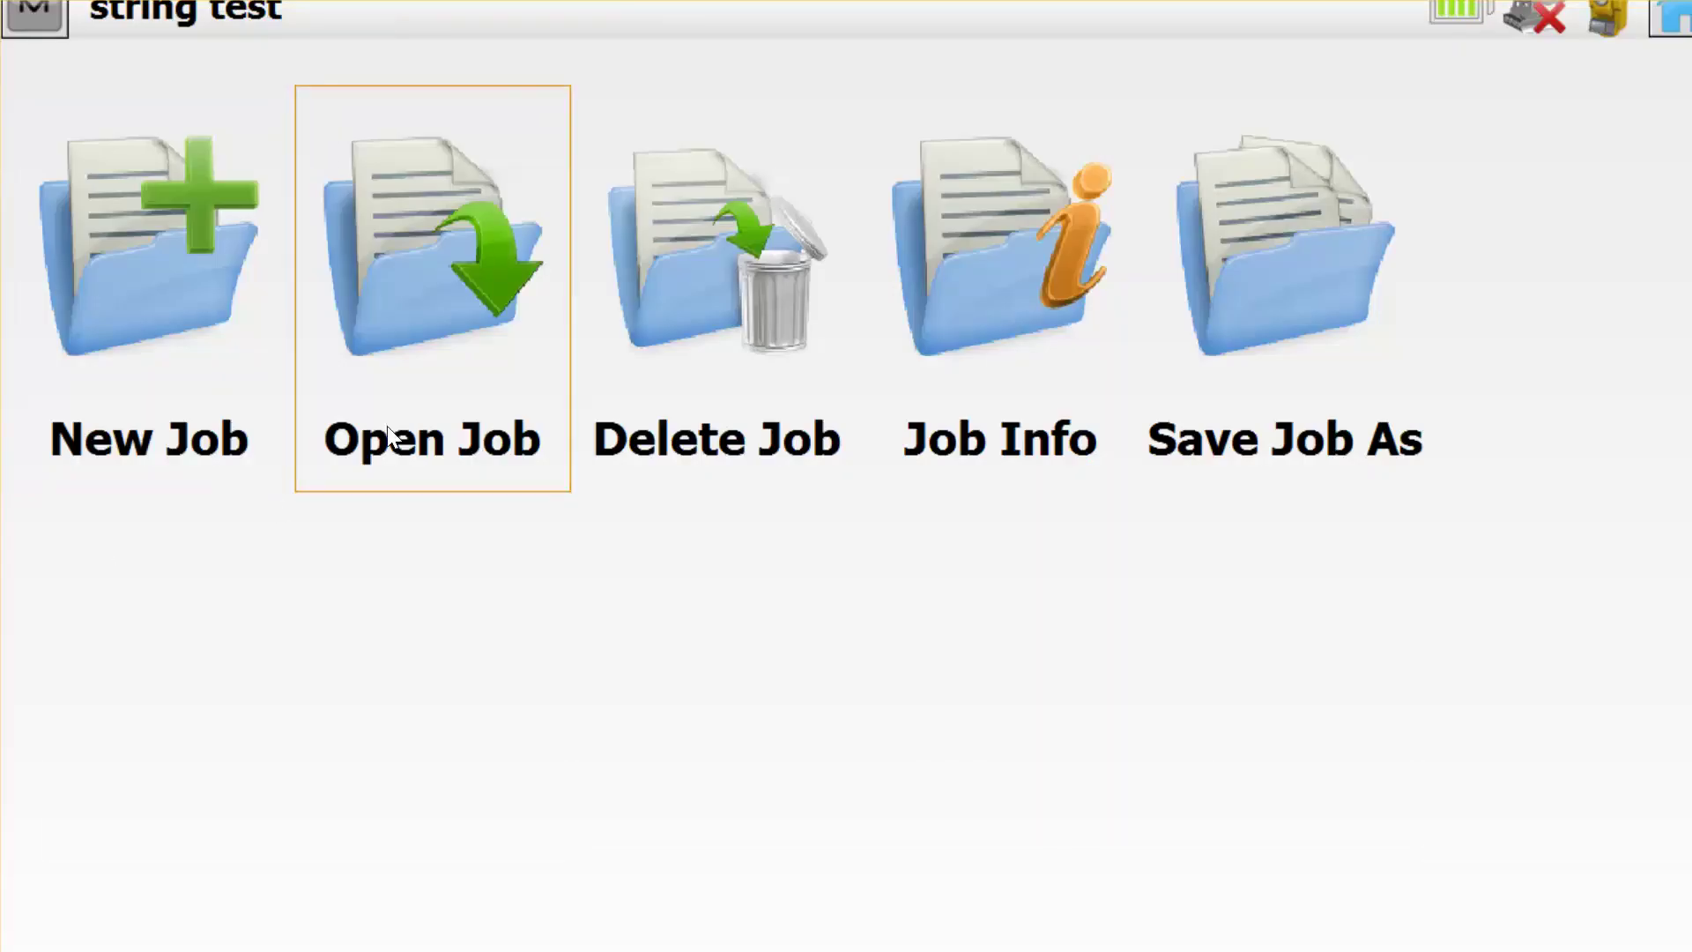
Step: Switch to Magnet Field and open the pile grid job from the Magnet Office Features folder
{"action": "left_click", "coordinate": [387, 426]}
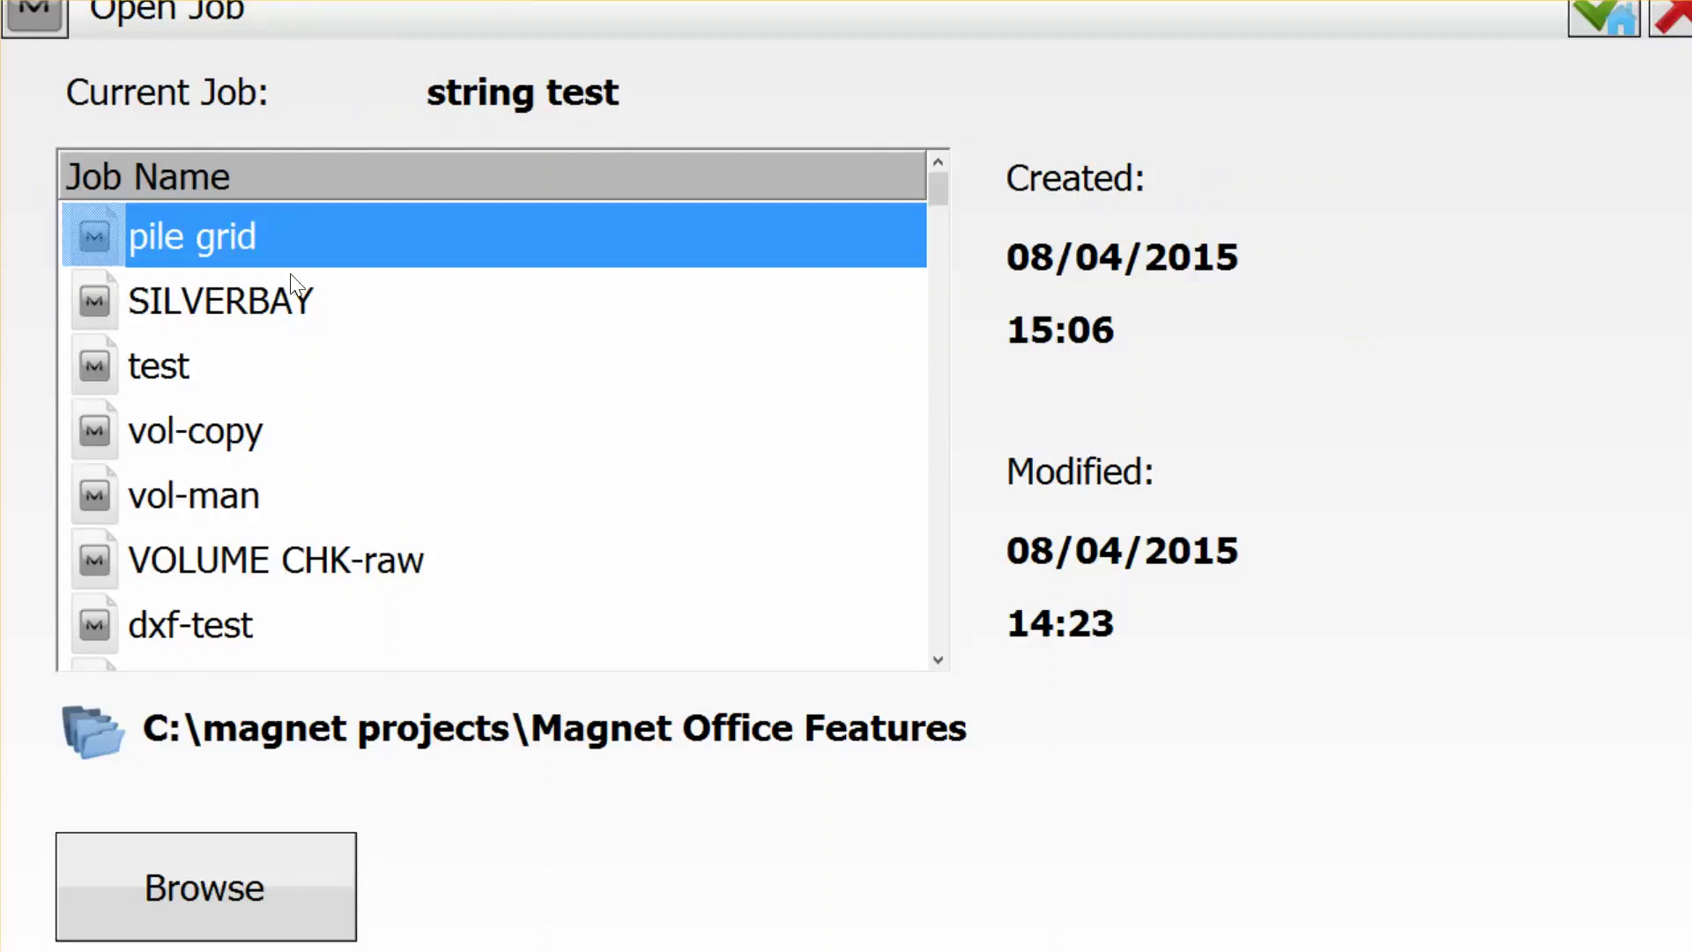
{"action": "left_click", "coordinate": [1611, 21]}
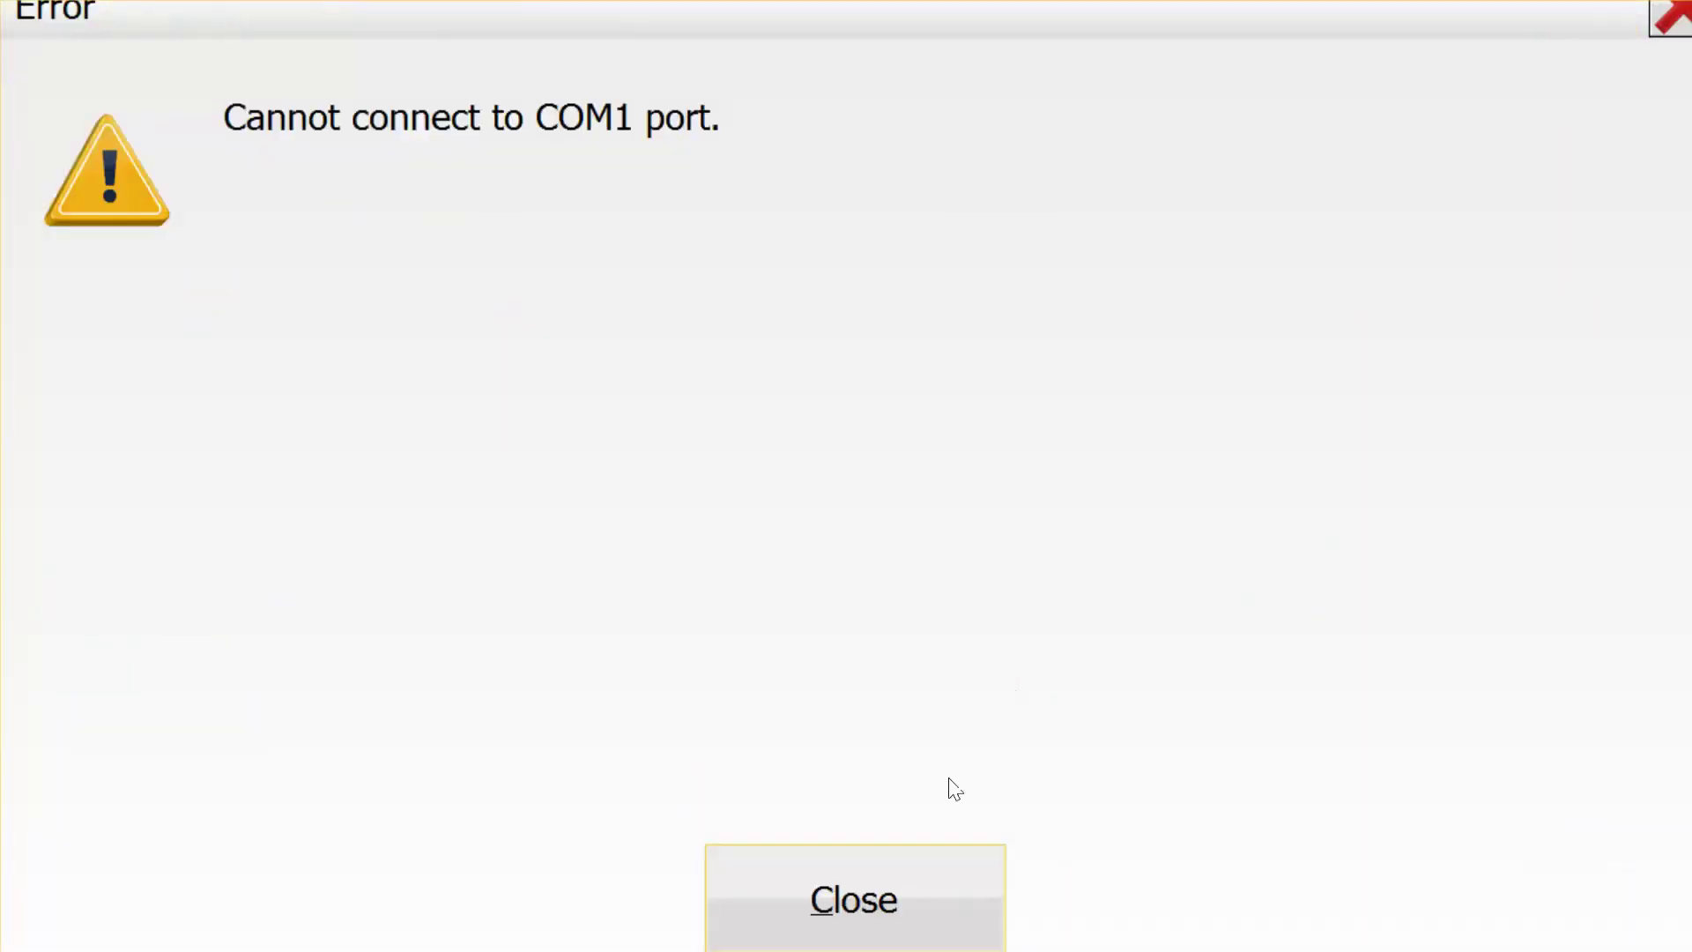
{"action": "left_click", "coordinate": [902, 877]}
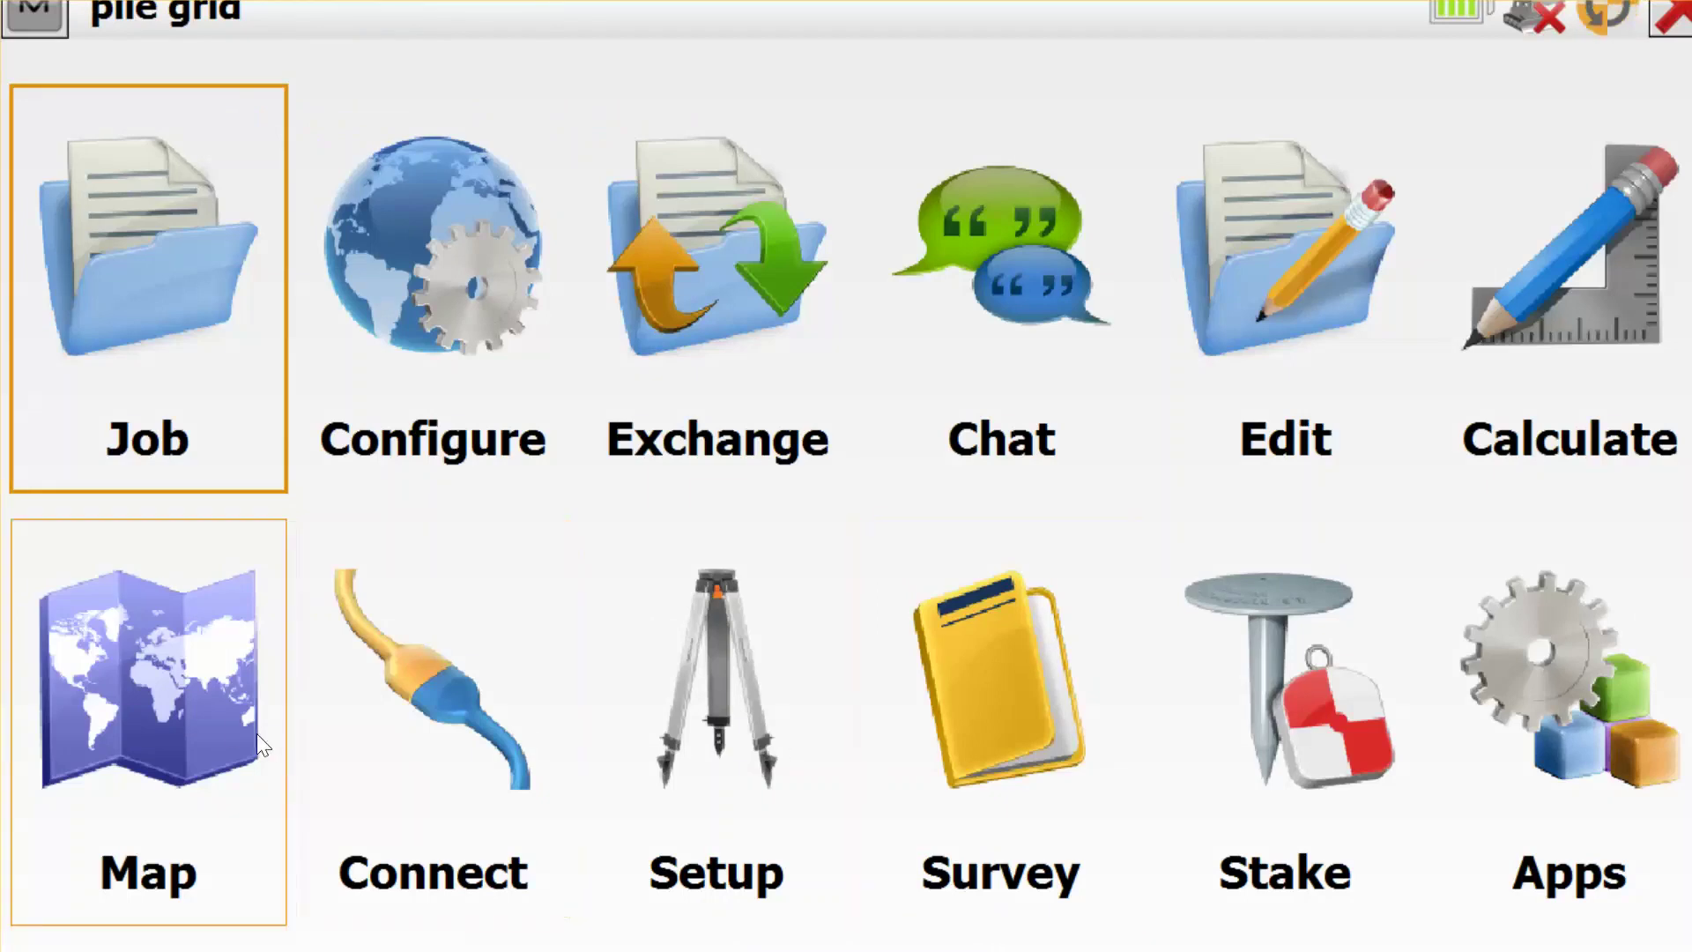
Step: Show the pile grid job on the map and examine its numbered piles and gridlines up close
{"action": "left_click", "coordinate": [226, 721]}
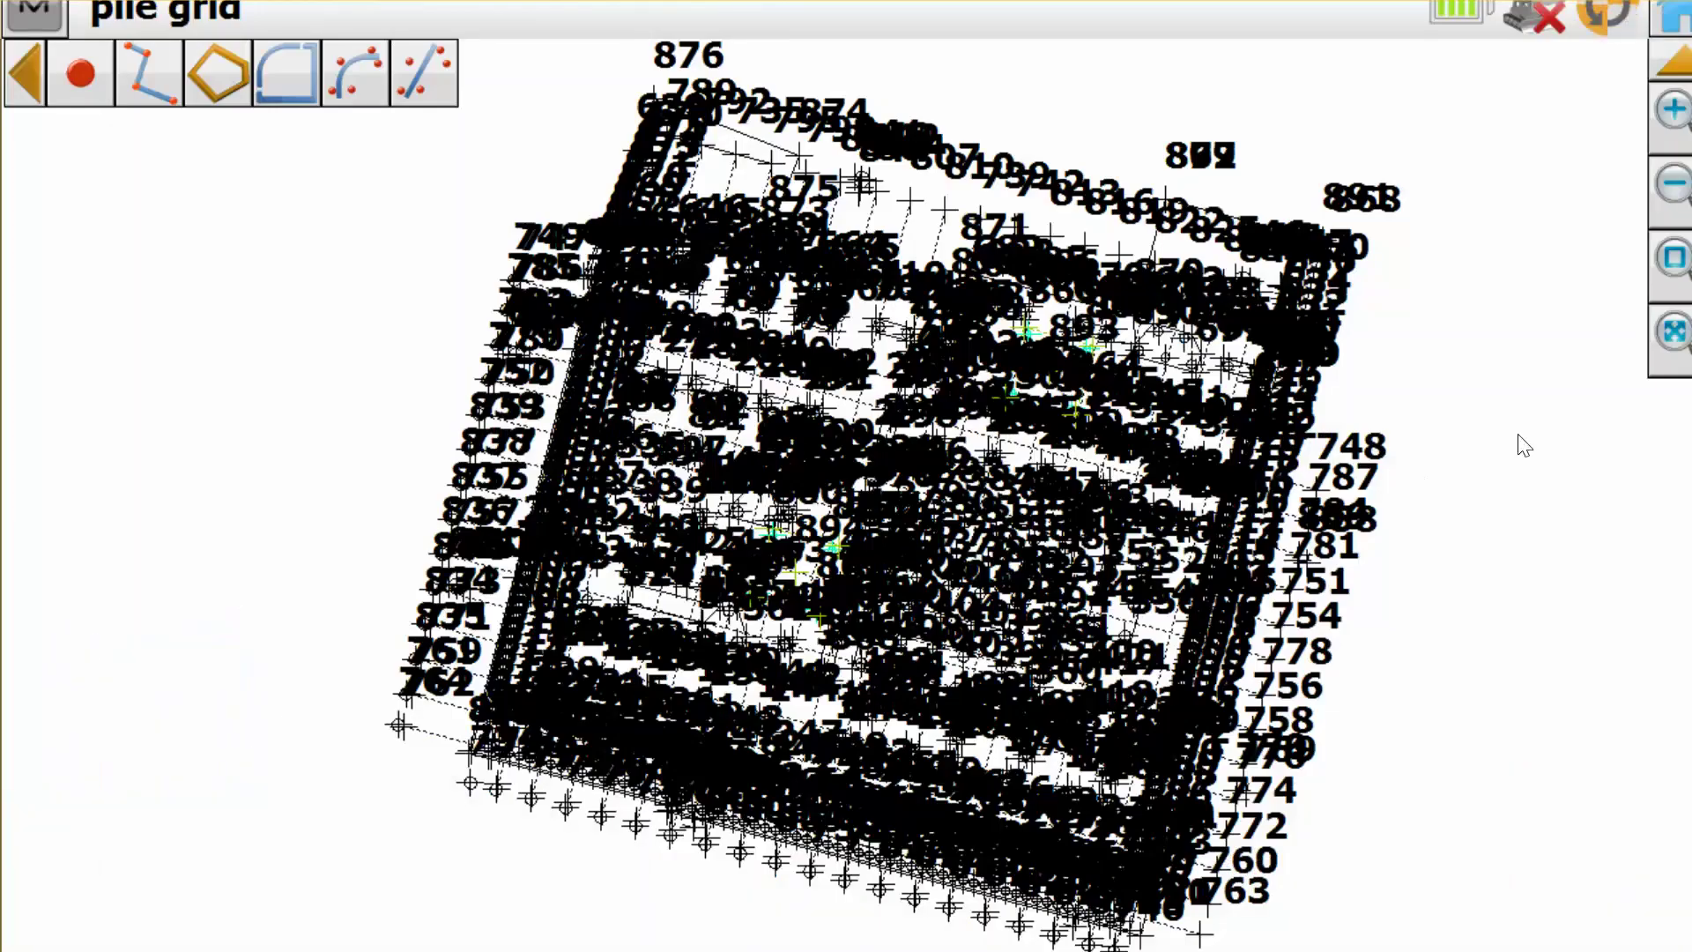
{"action": "left_click", "coordinate": [1672, 146]}
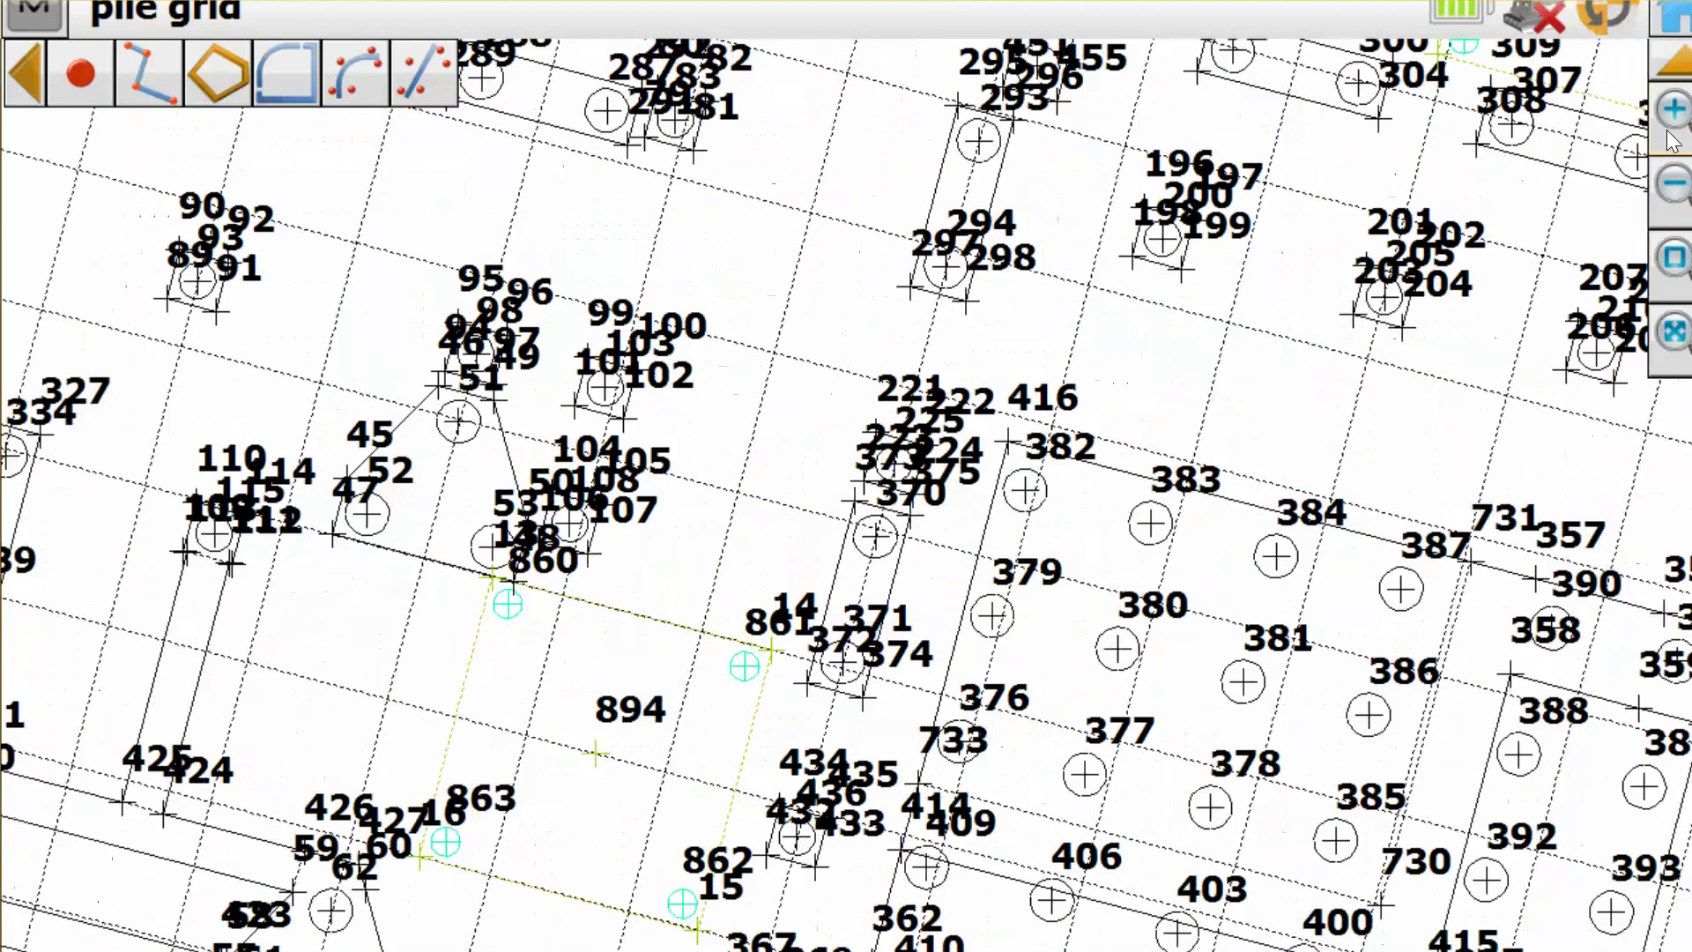
{"action": "left_click", "coordinate": [1671, 142]}
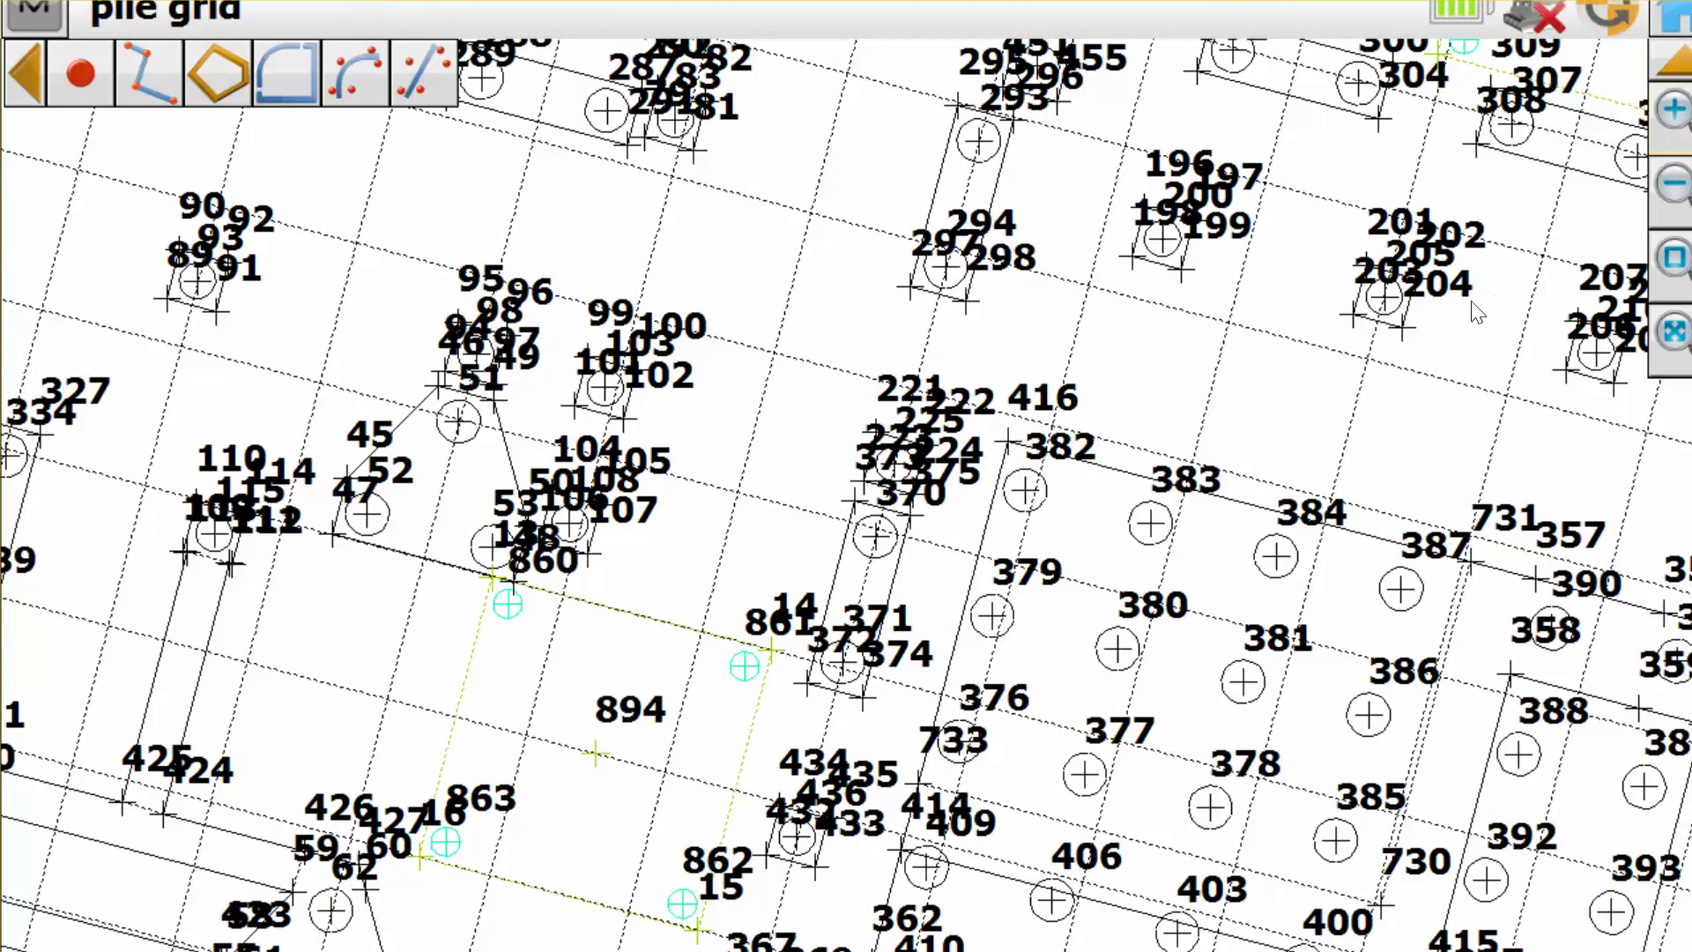
{"action": "left_click", "coordinate": [1677, 113]}
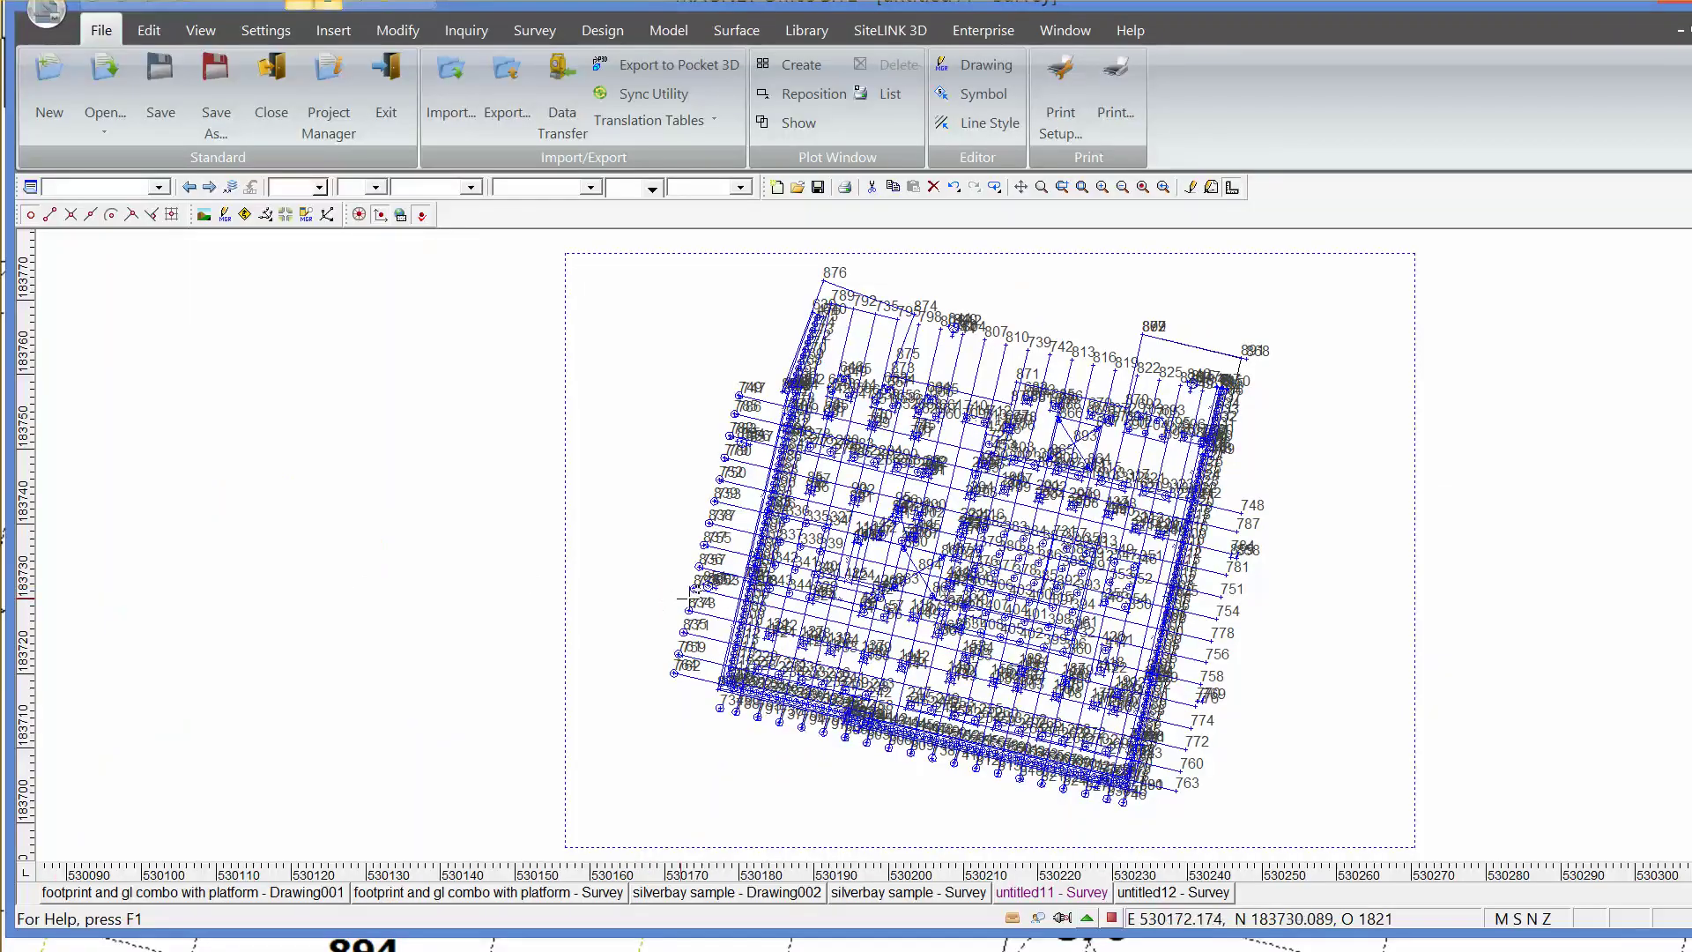
Step: Return to Magnet Office and send the selected points, linework and text to Google Earth using the map projection
{"action": "mouse_move", "coordinate": [748, 596]}
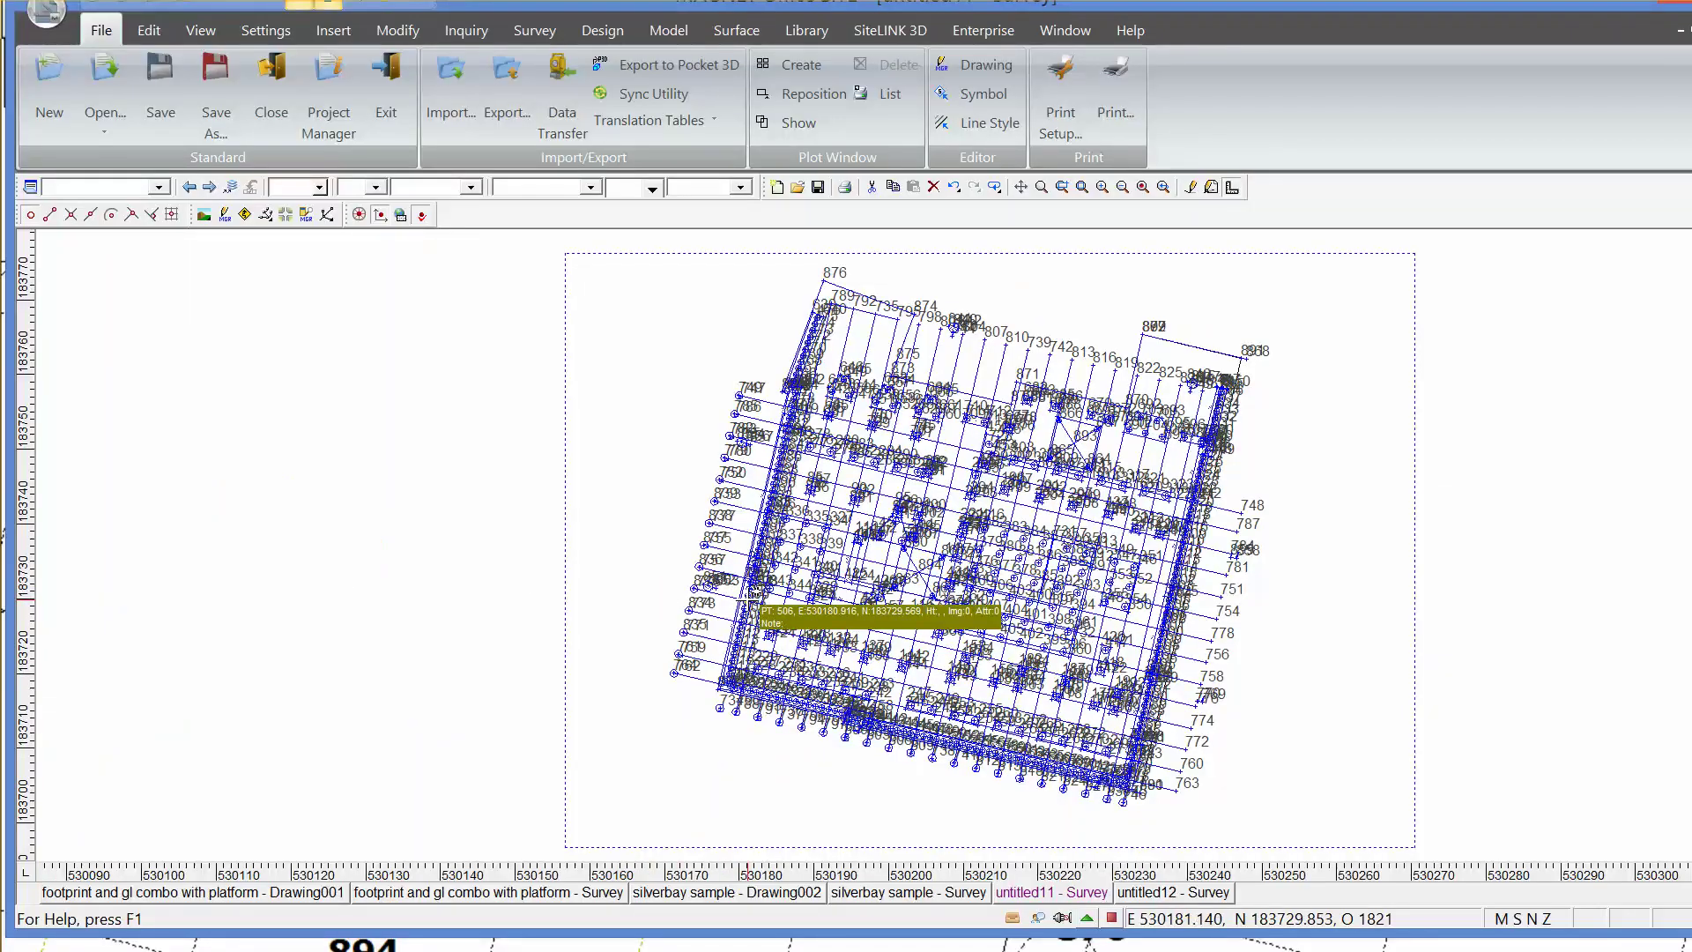
{"action": "scroll", "coordinate": [751, 593], "scroll_direction": "down", "scroll_amount": 1}
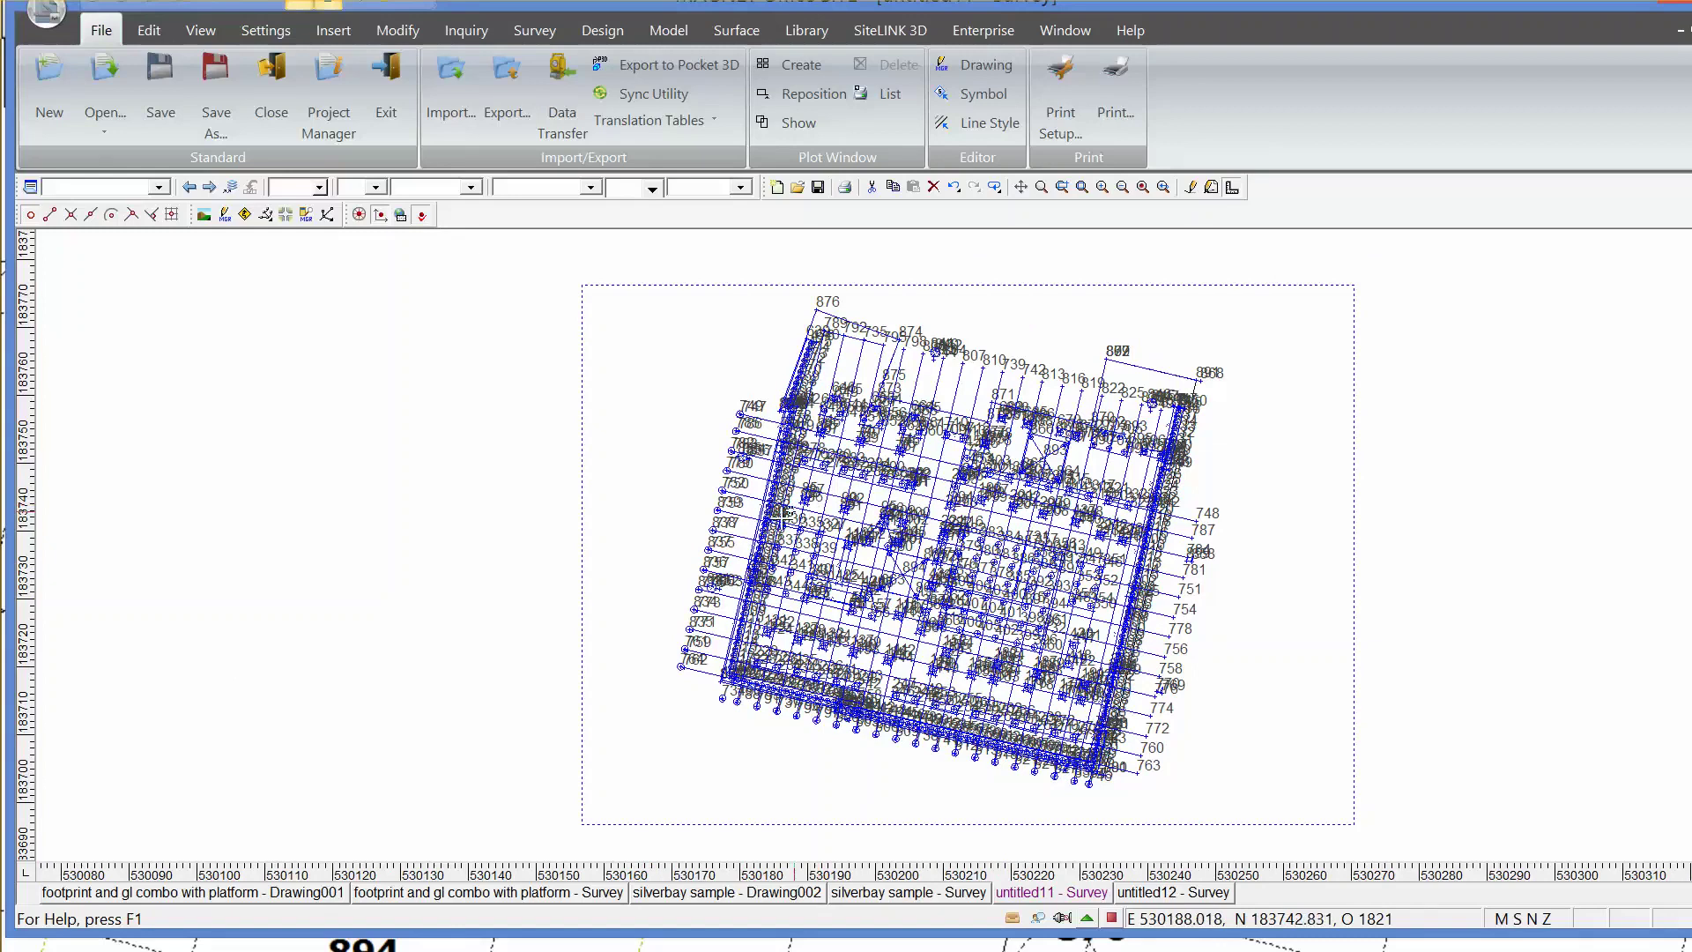
{"action": "mouse_move", "coordinate": [772, 564]}
{"action": "left_click", "coordinate": [205, 31]}
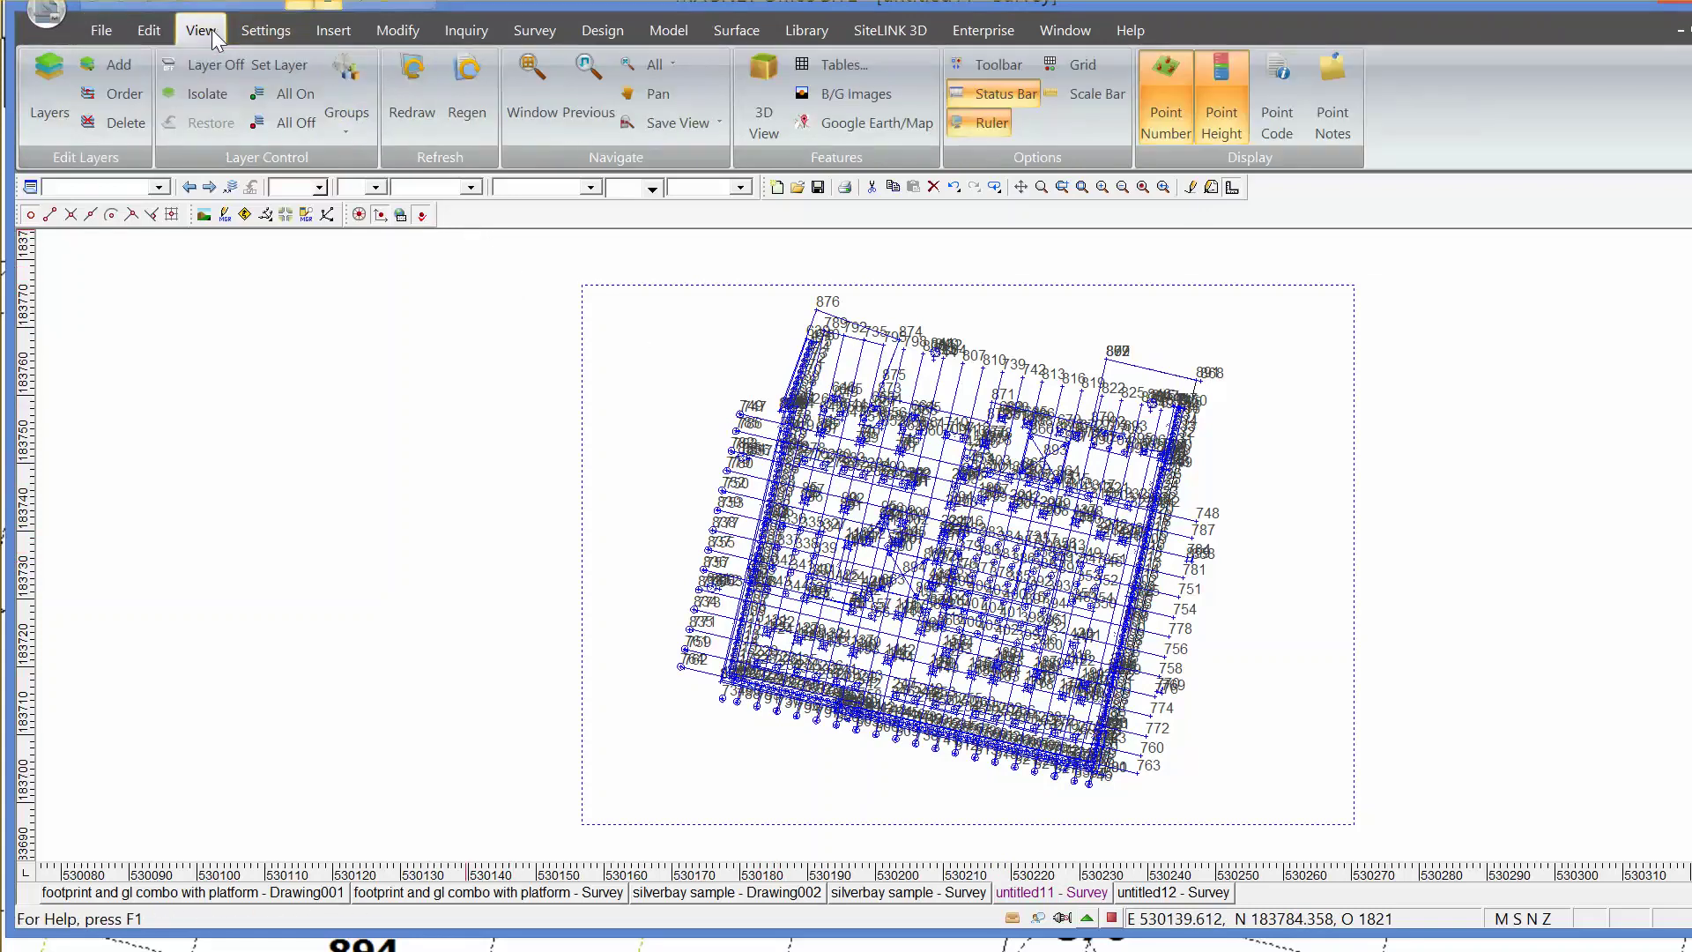
{"action": "left_click", "coordinate": [848, 123]}
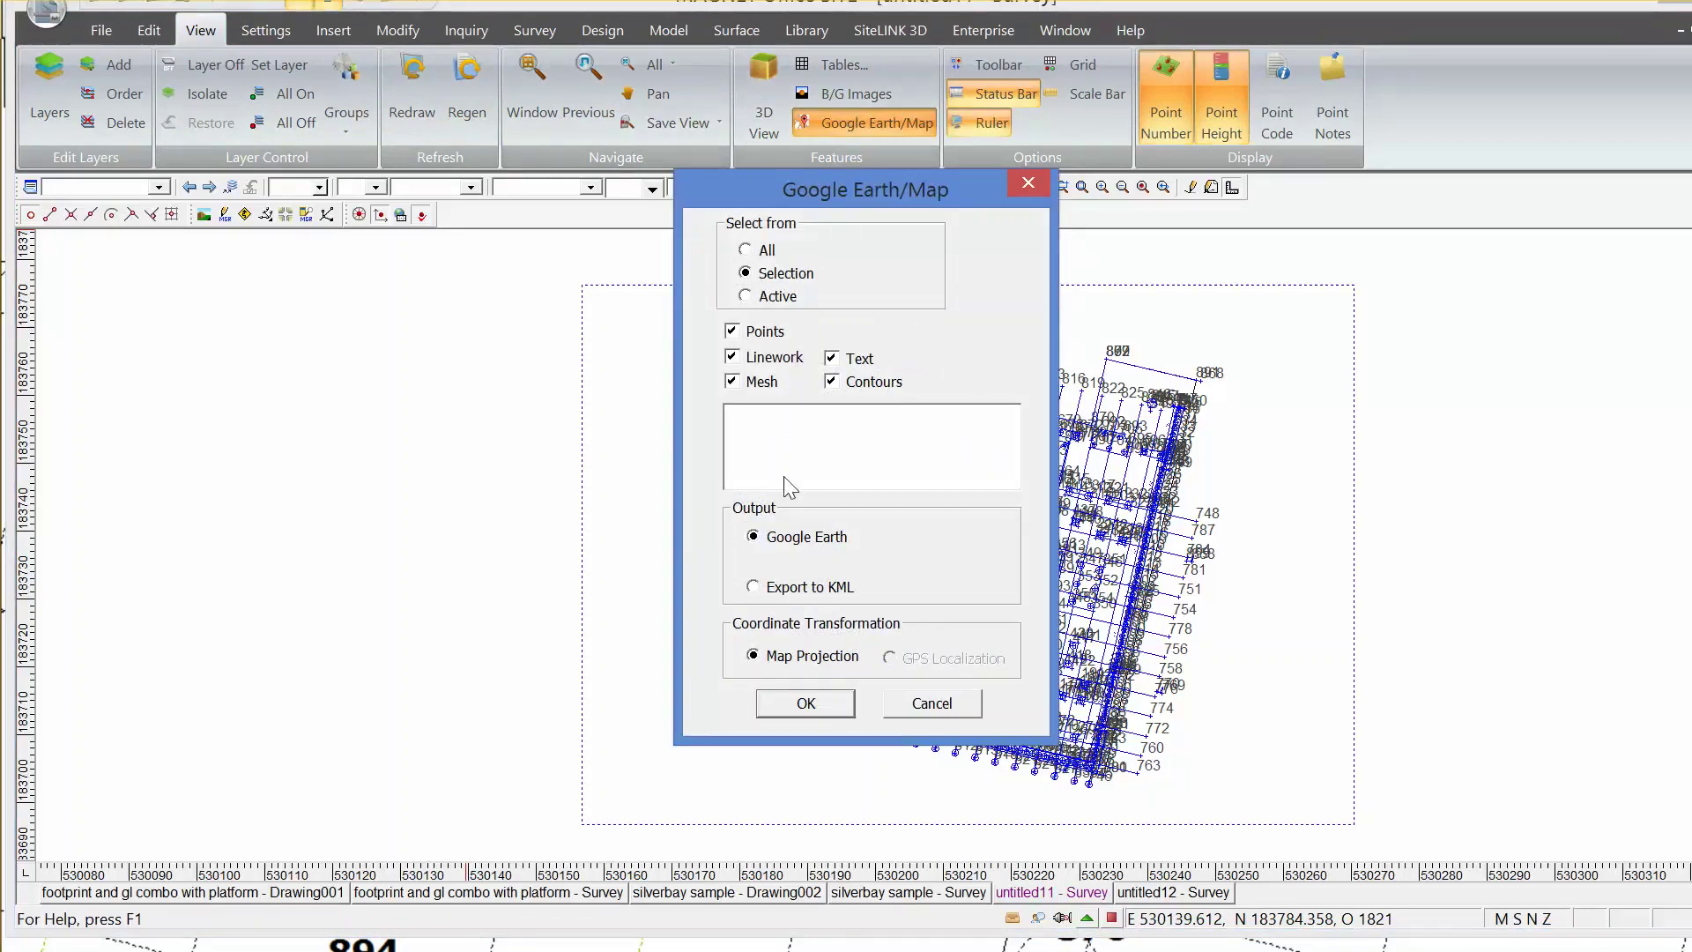
{"action": "left_click", "coordinate": [797, 704]}
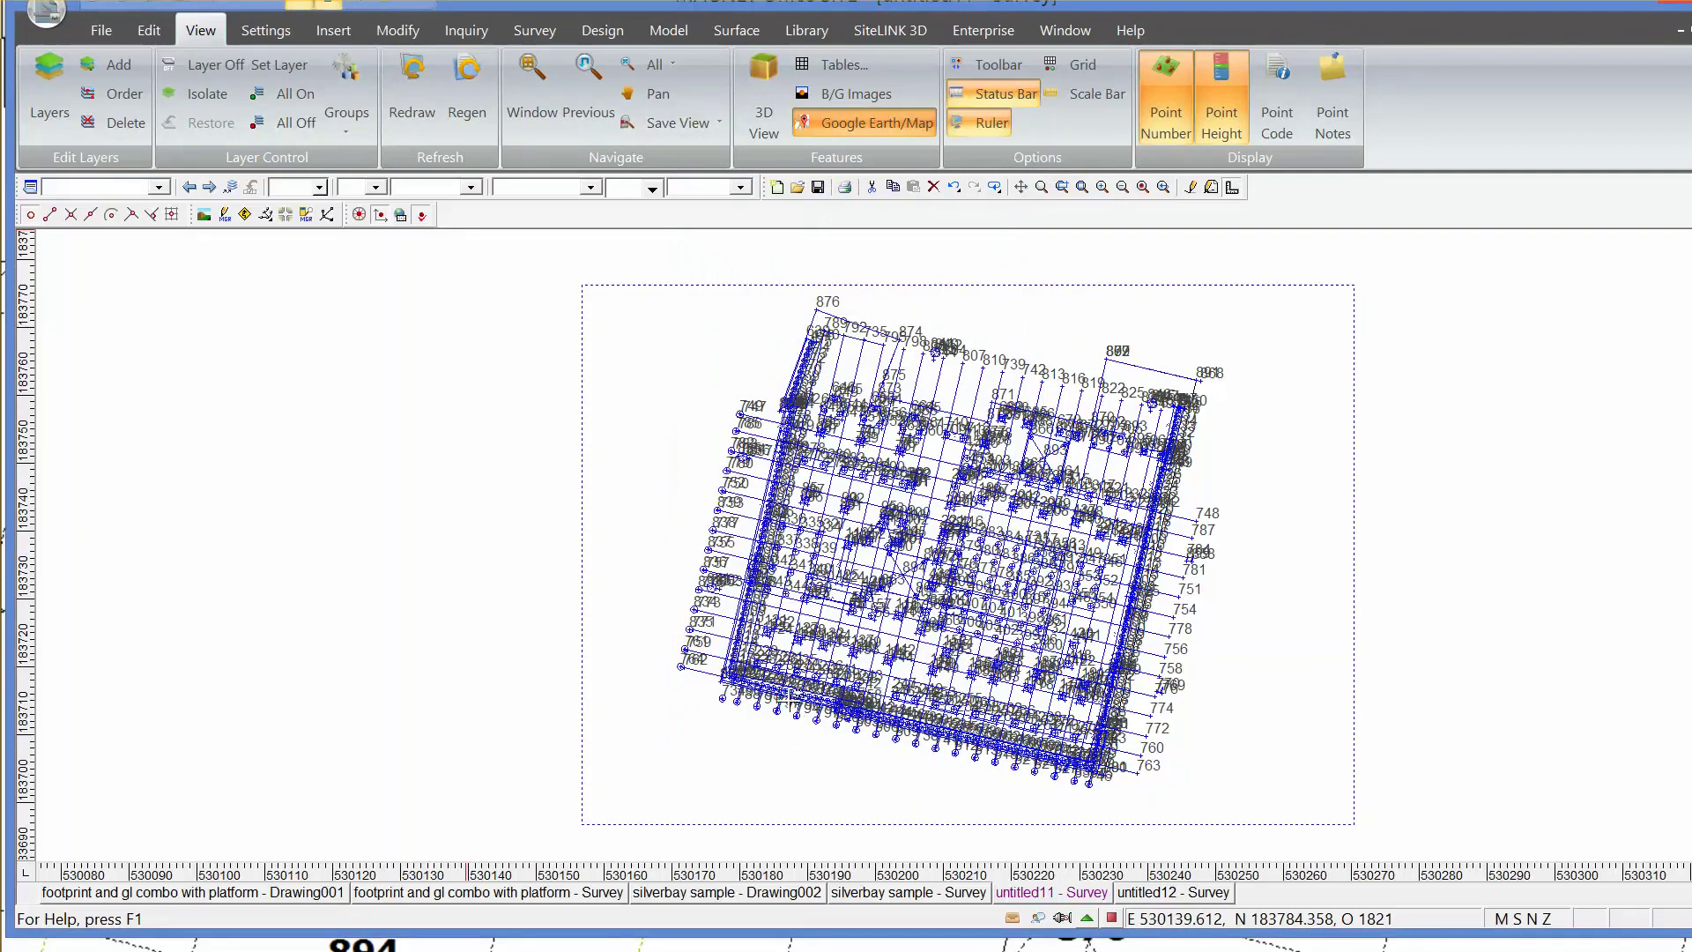
{"action": "left_click", "coordinate": [864, 122]}
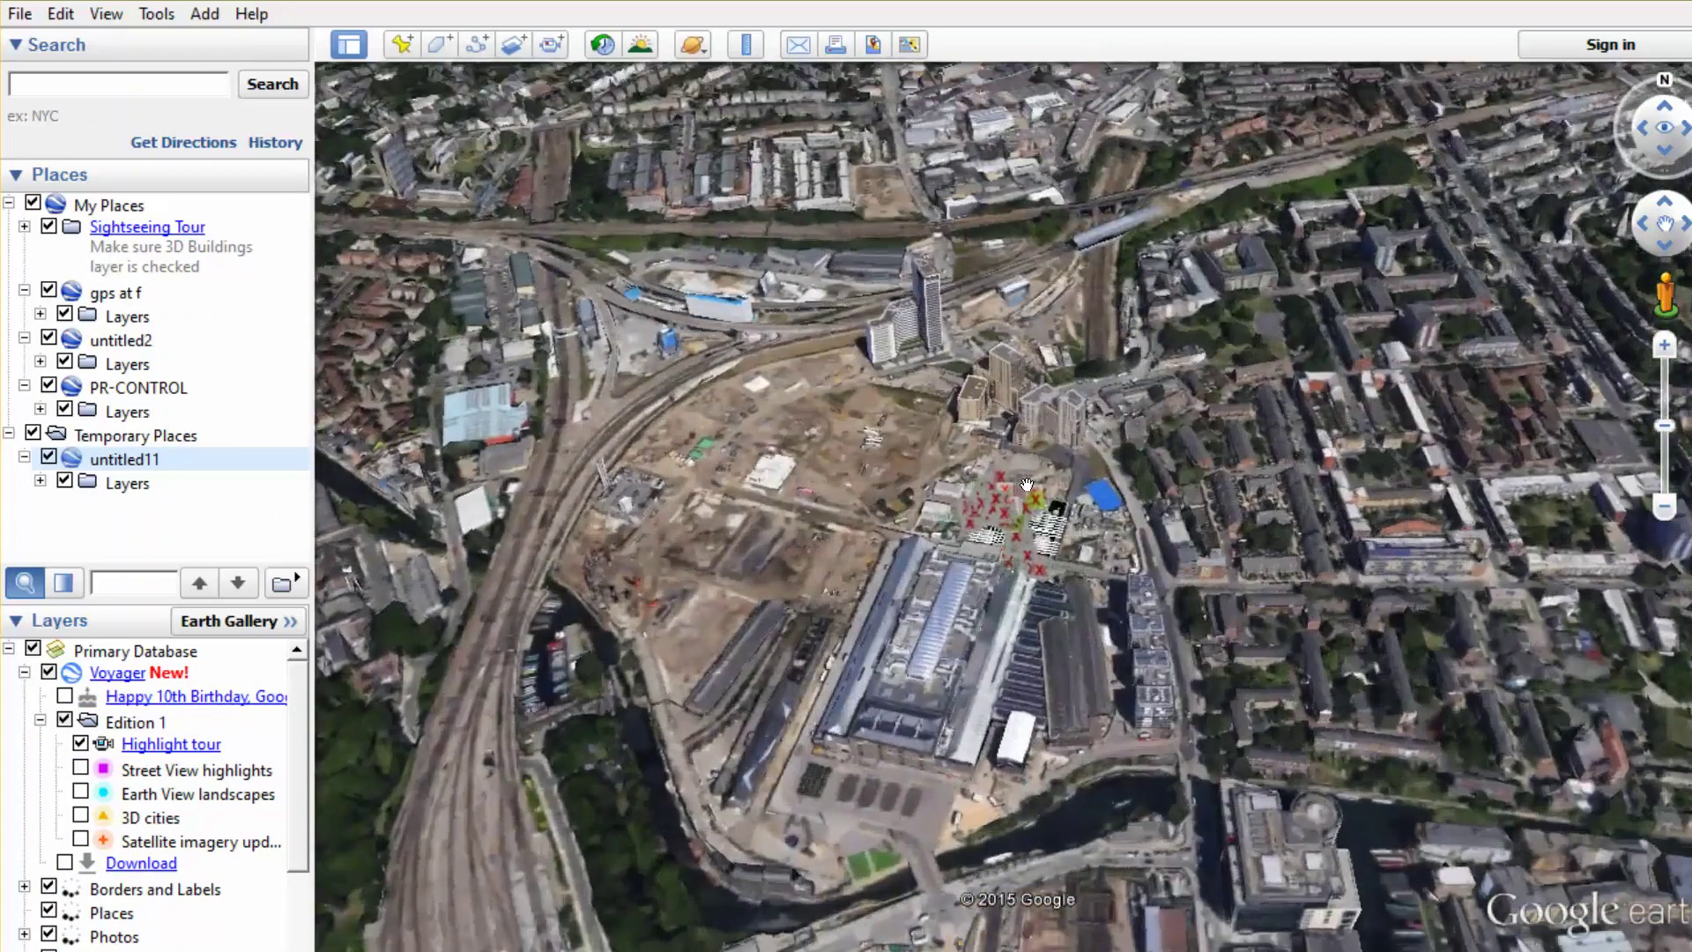
Step: Examine the pile layout over the site imagery in Google Earth and display the details of point 807
{"action": "scroll", "coordinate": [1019, 525], "scroll_direction": "up", "scroll_amount": 3}
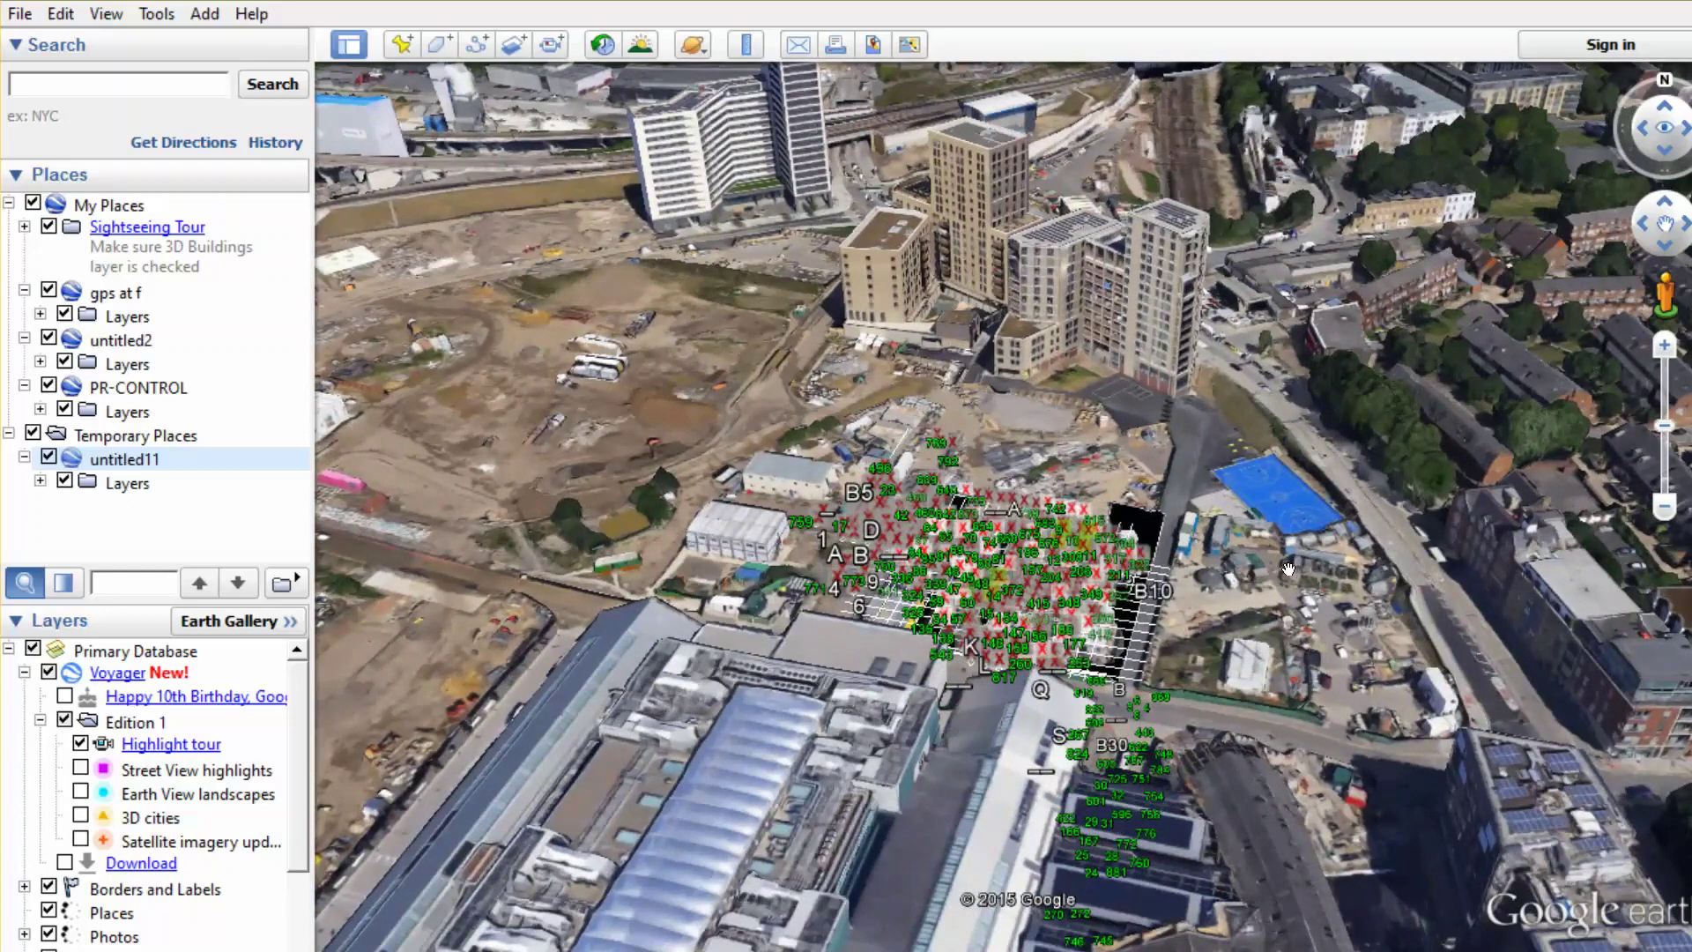
{"action": "scroll", "coordinate": [1089, 579], "scroll_direction": "up", "scroll_amount": 3}
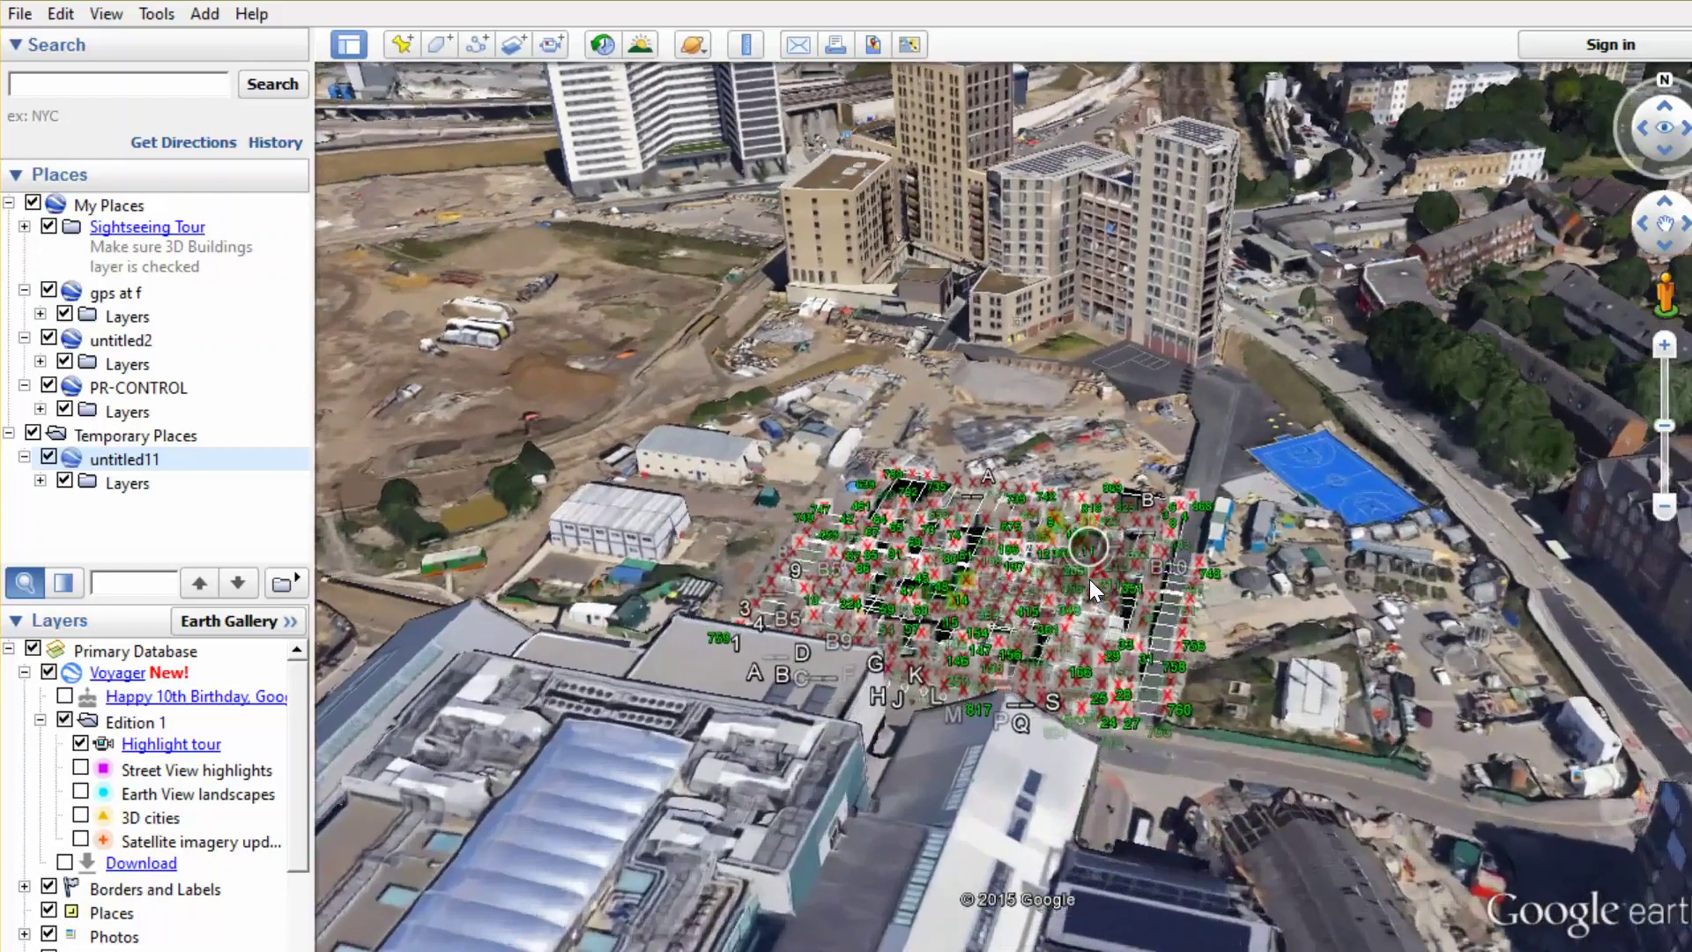
{"action": "scroll", "coordinate": [1056, 580], "scroll_direction": "up", "scroll_amount": 2}
{"action": "scroll", "coordinate": [1048, 579], "scroll_direction": "up", "scroll_amount": 2}
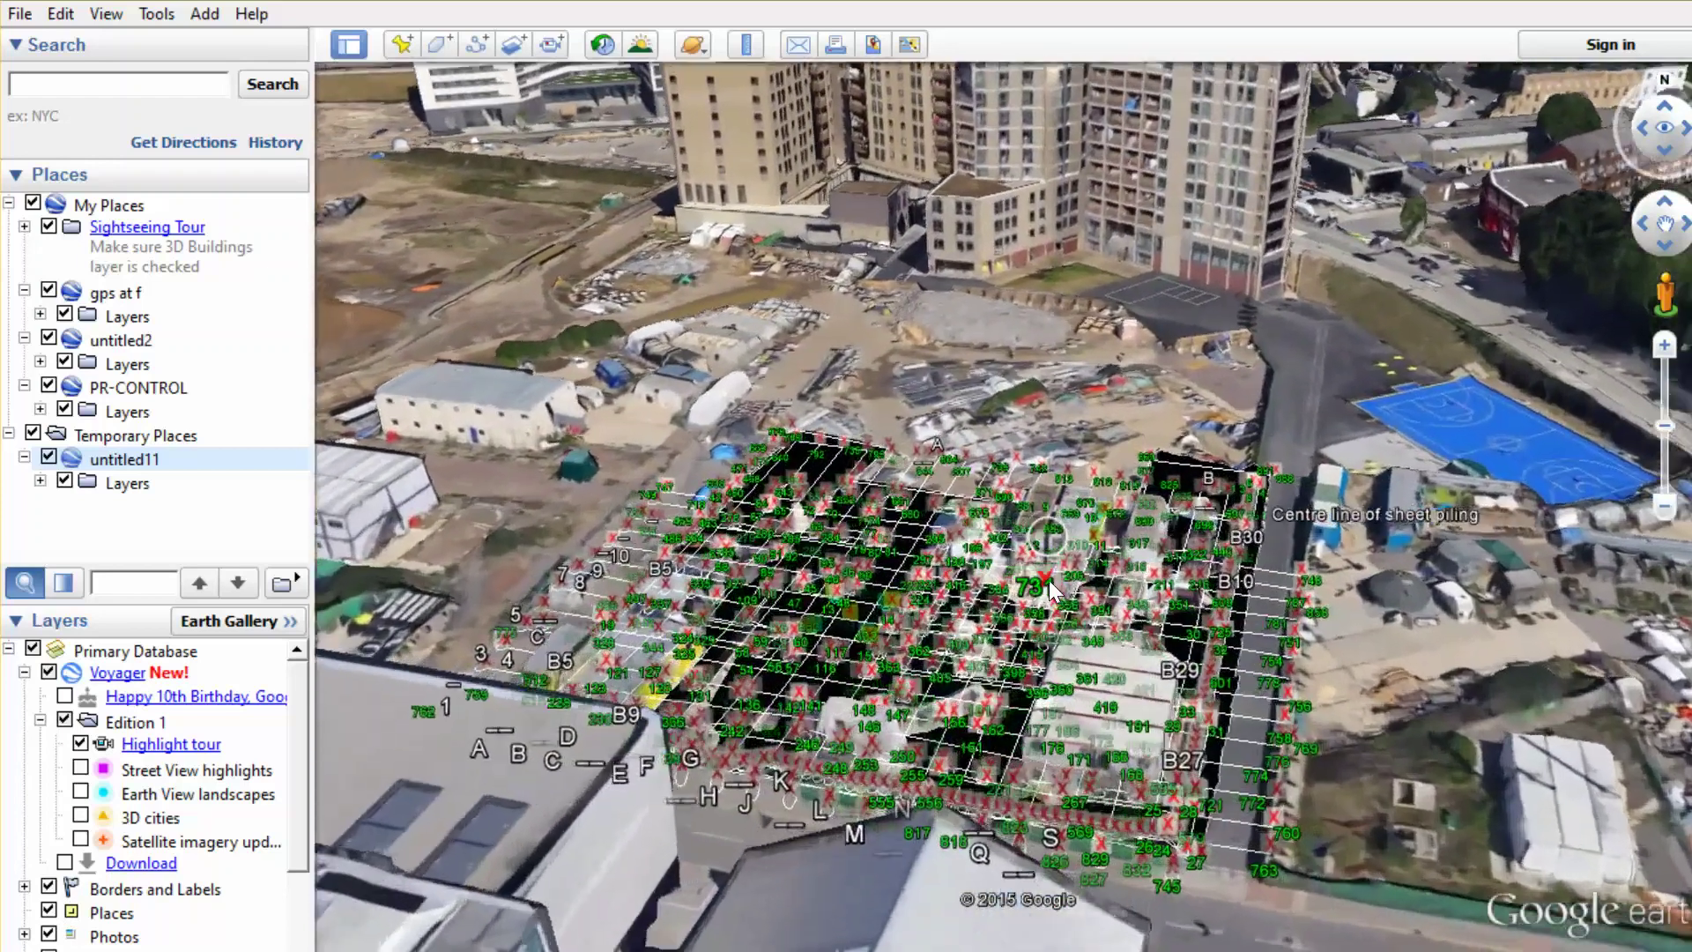
{"action": "scroll", "coordinate": [1048, 579], "scroll_direction": "up", "scroll_amount": 2}
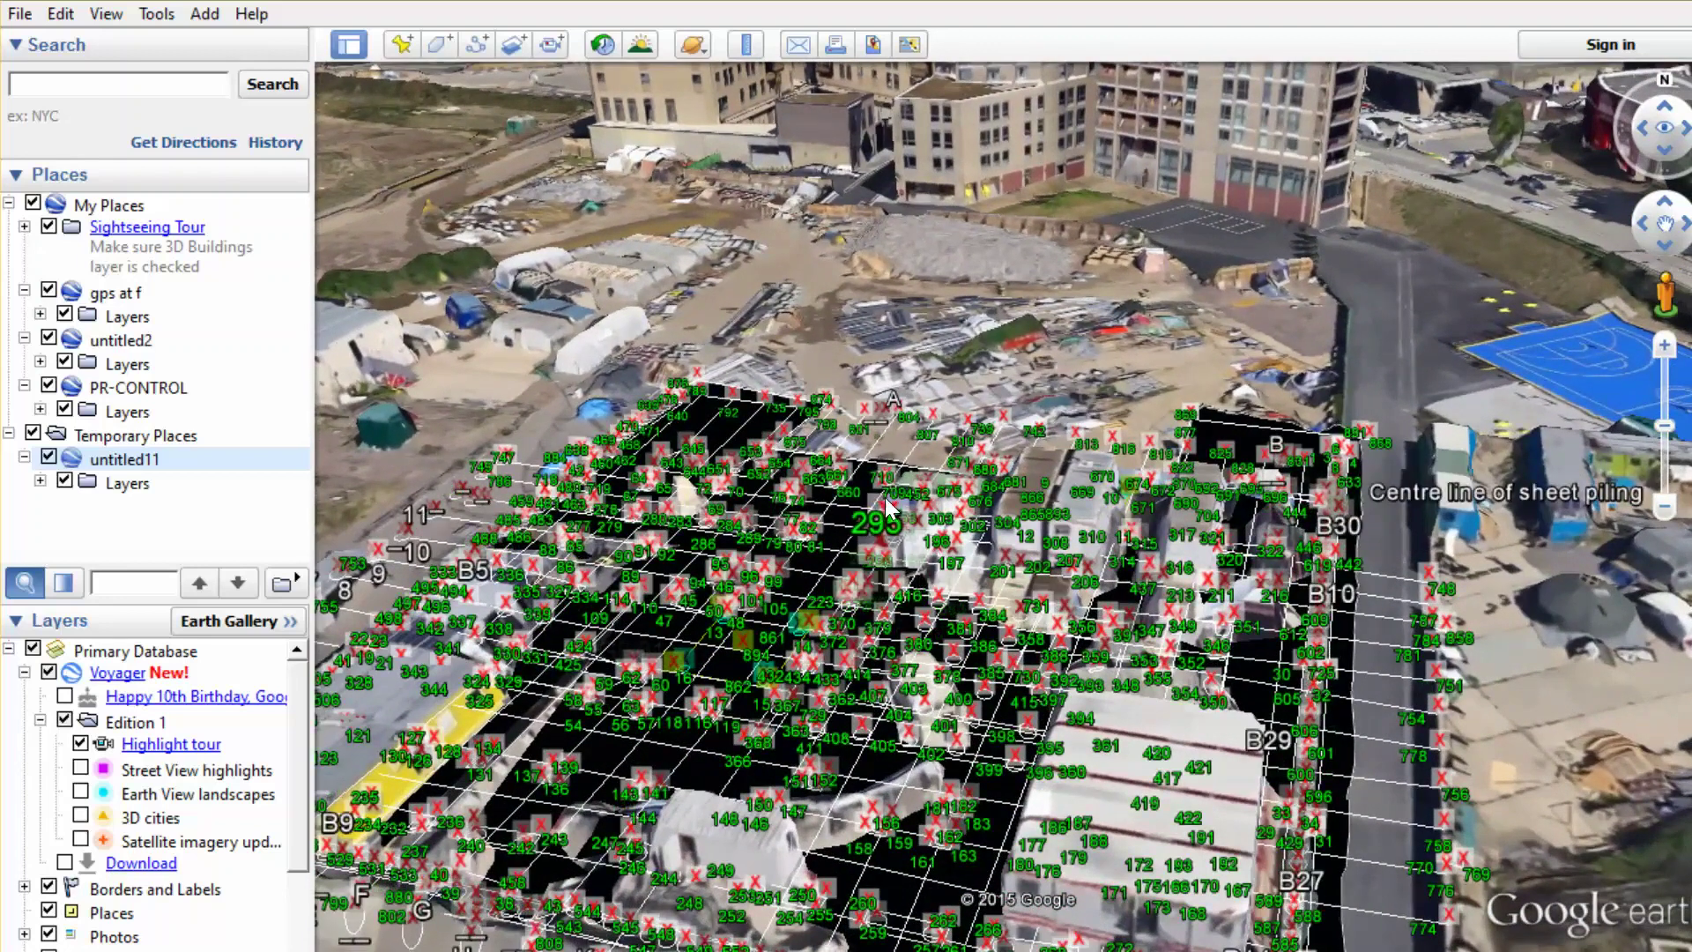
{"action": "left_click", "coordinate": [933, 419]}
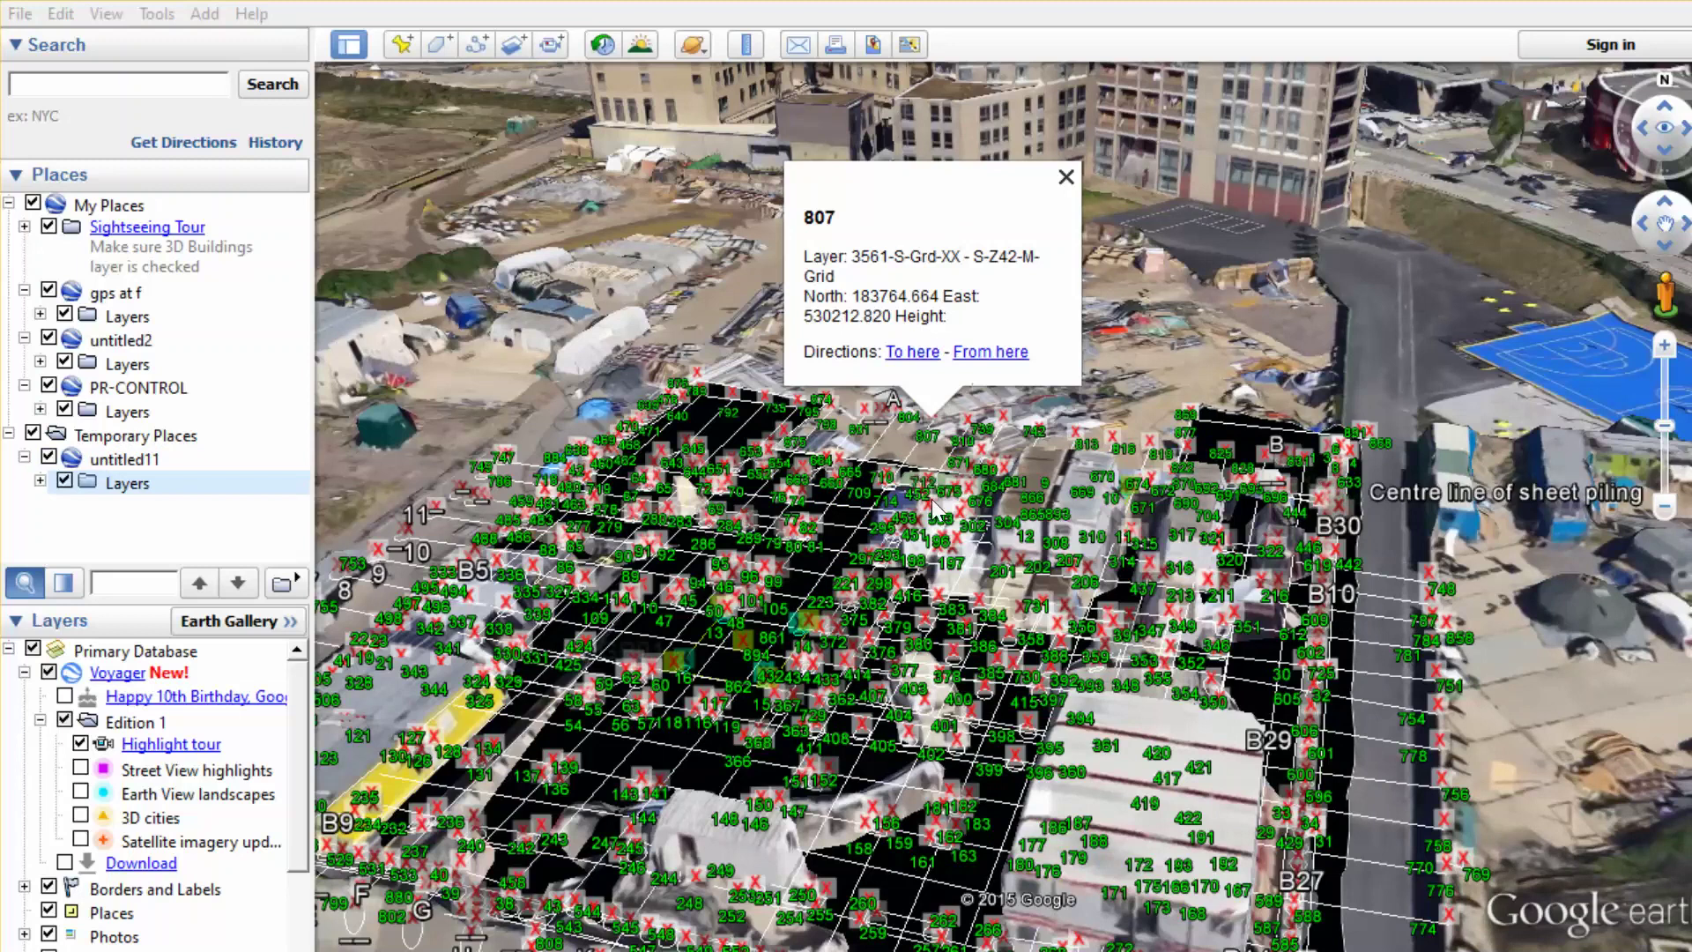
Step: View the pile layout in Street View from the road beside the site, look around, and return to the aerial view
{"action": "scroll", "coordinate": [1267, 505], "scroll_direction": "down", "scroll_amount": 3}
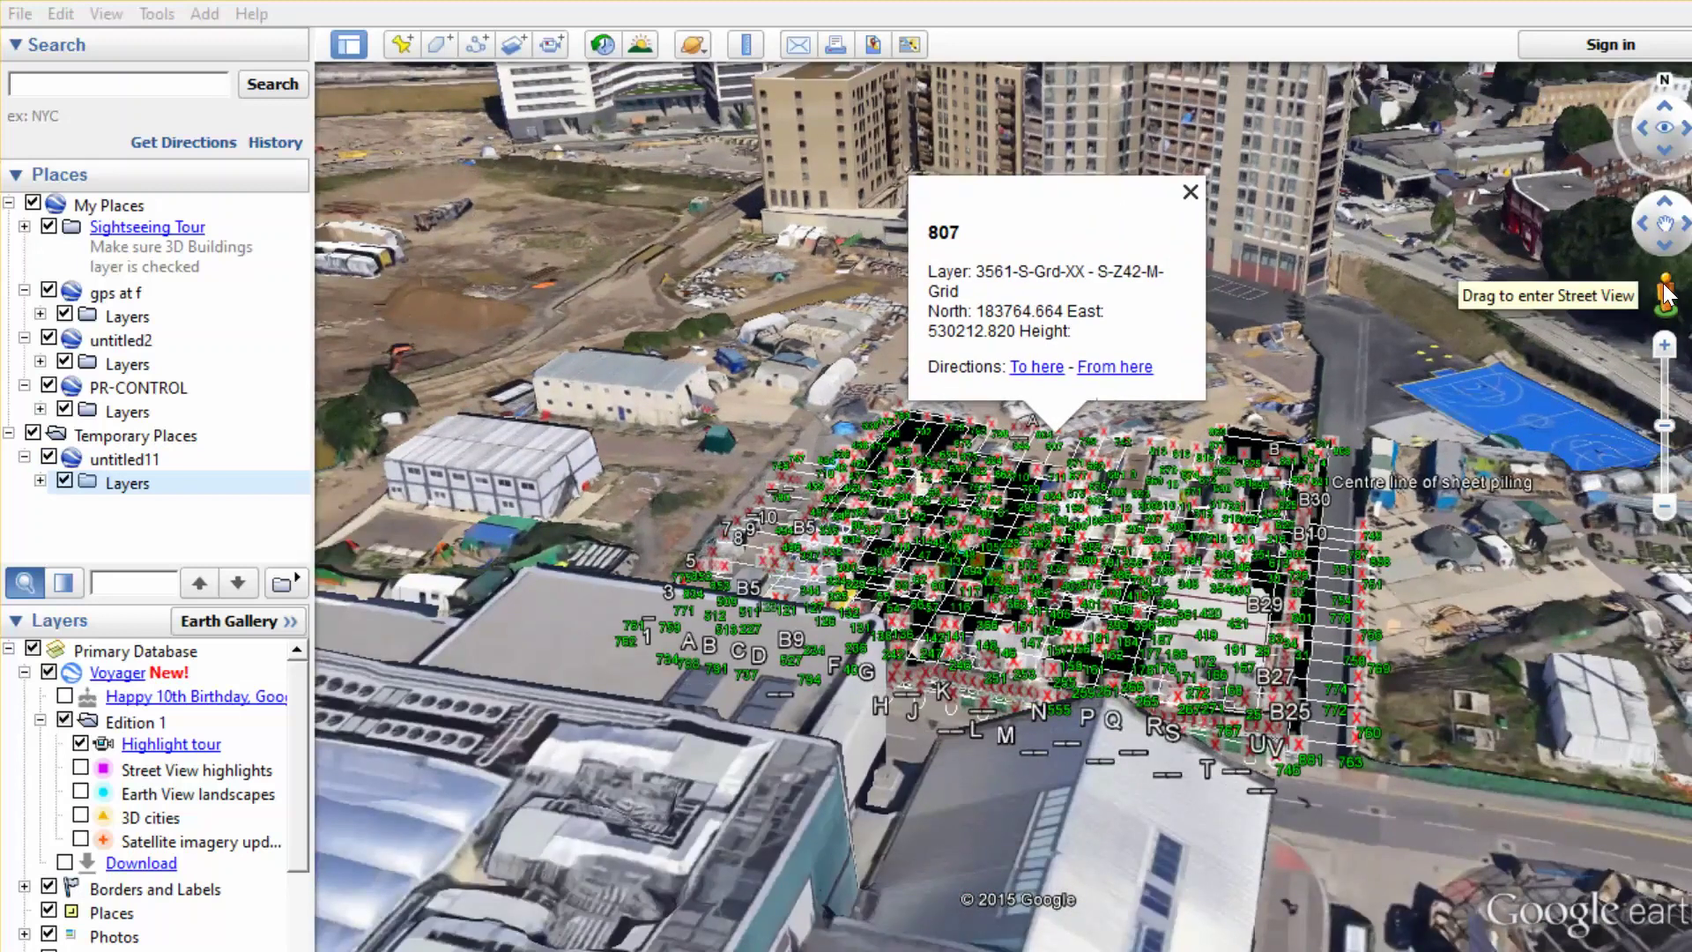
{"action": "left_click_drag", "start_coordinate": [1666, 295], "coordinate": [1530, 394]}
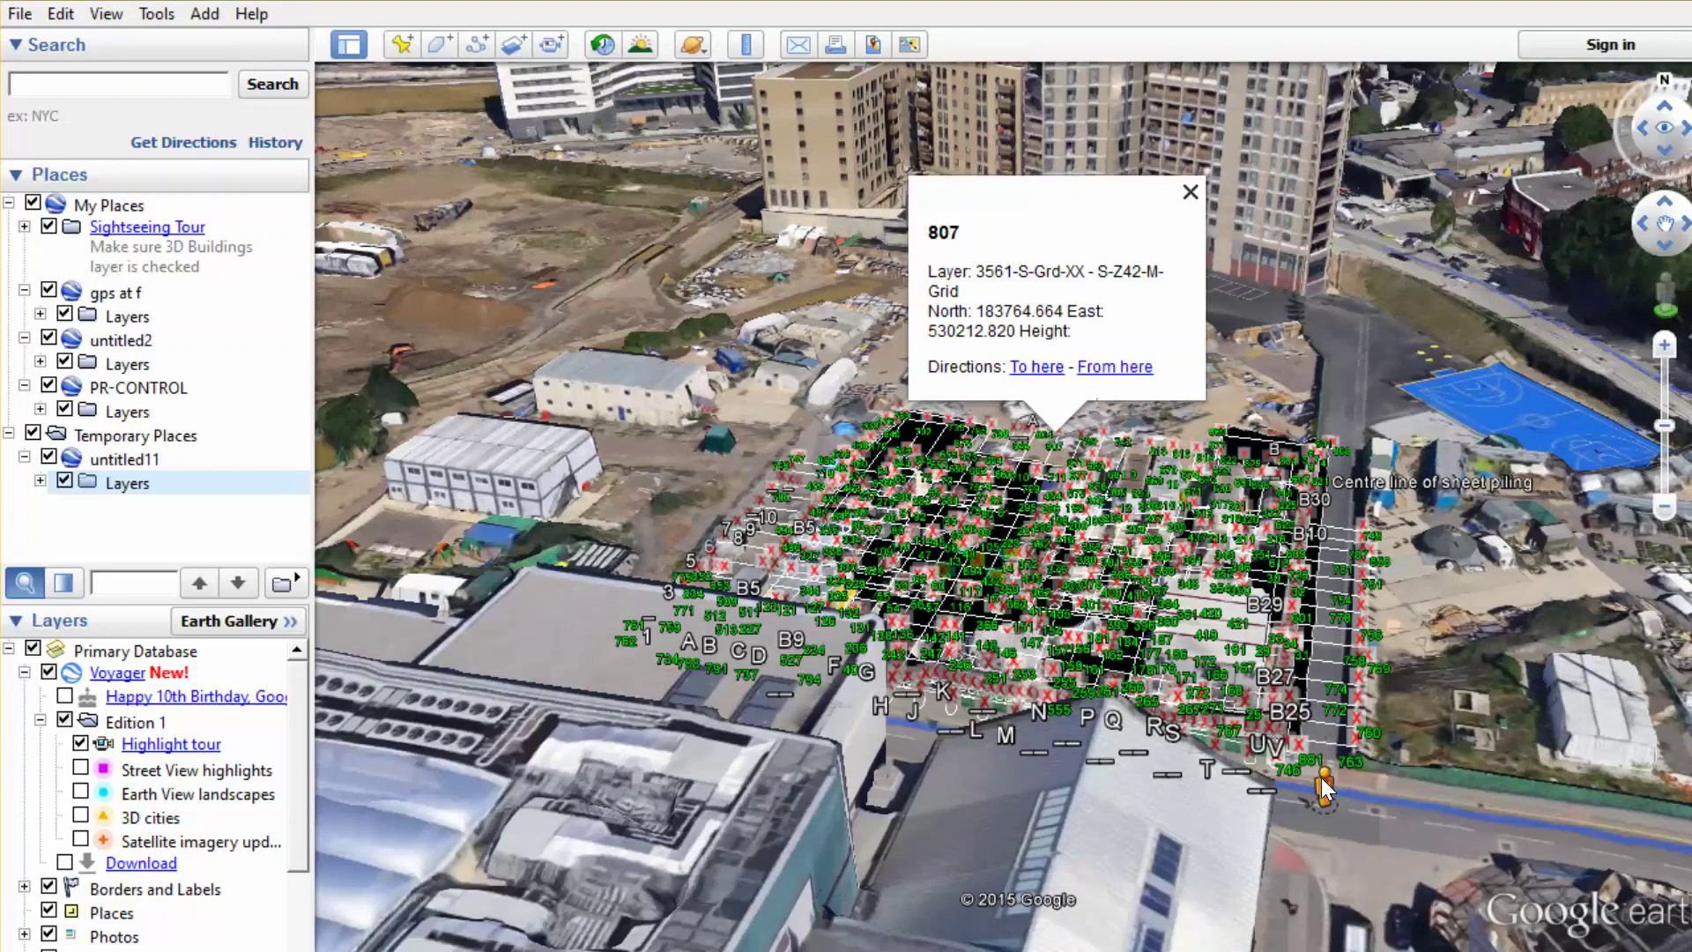
{"action": "left_click_drag", "start_coordinate": [1320, 777], "coordinate": [1321, 777]}
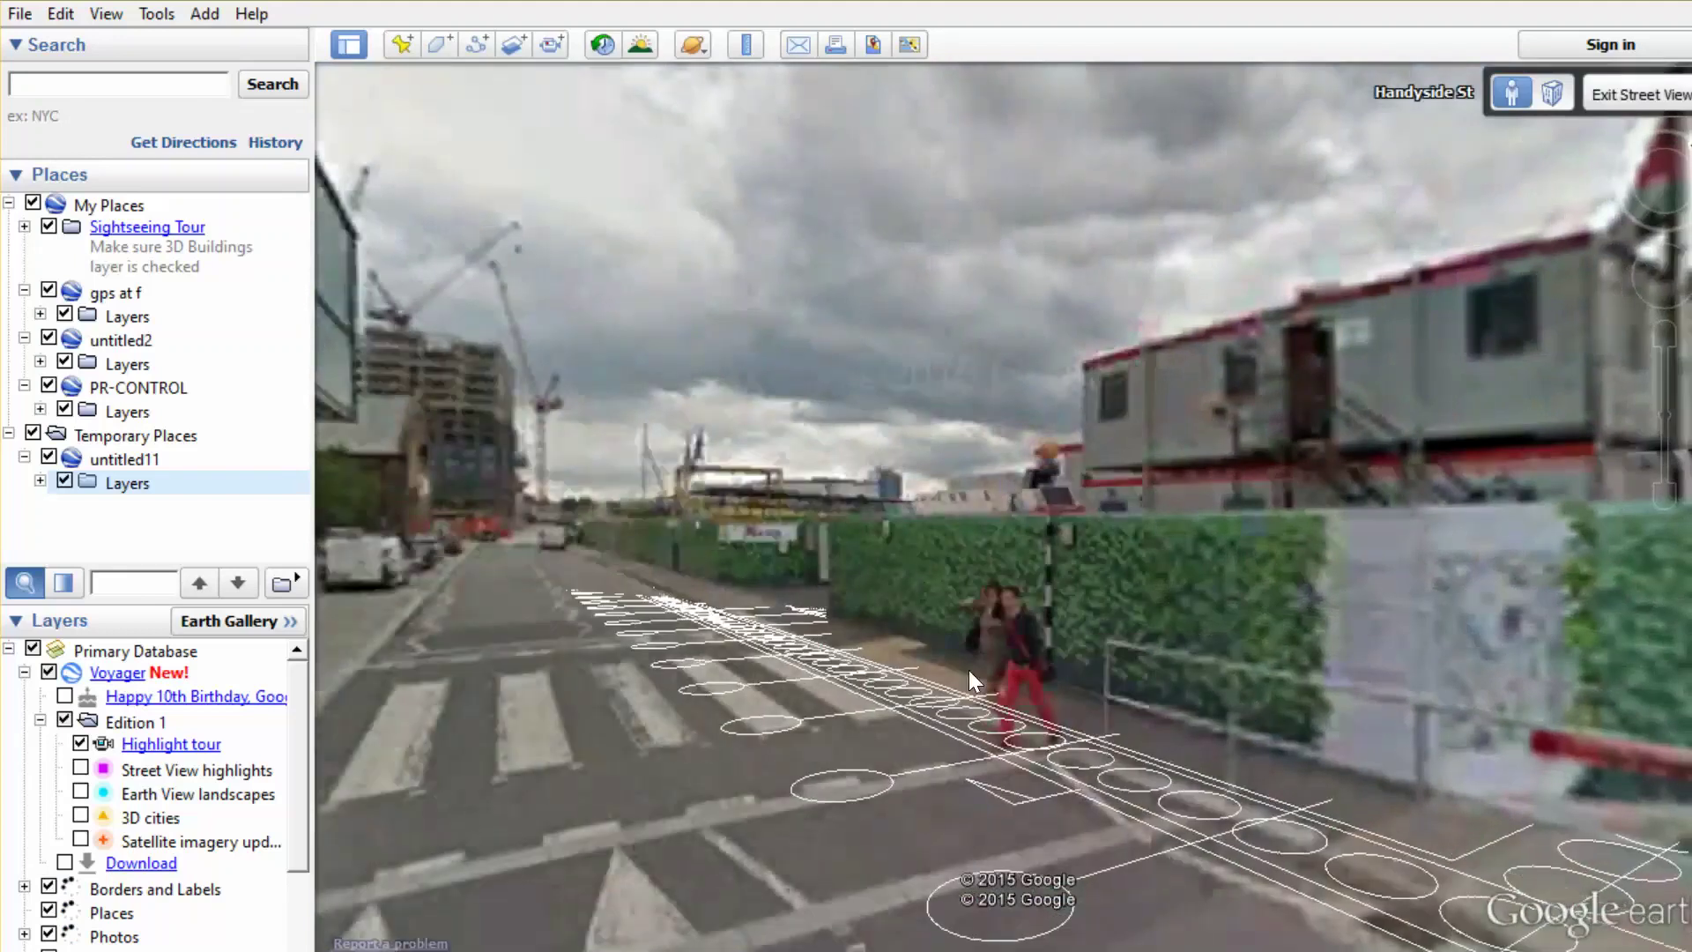
{"action": "double_click", "coordinate": [1142, 645]}
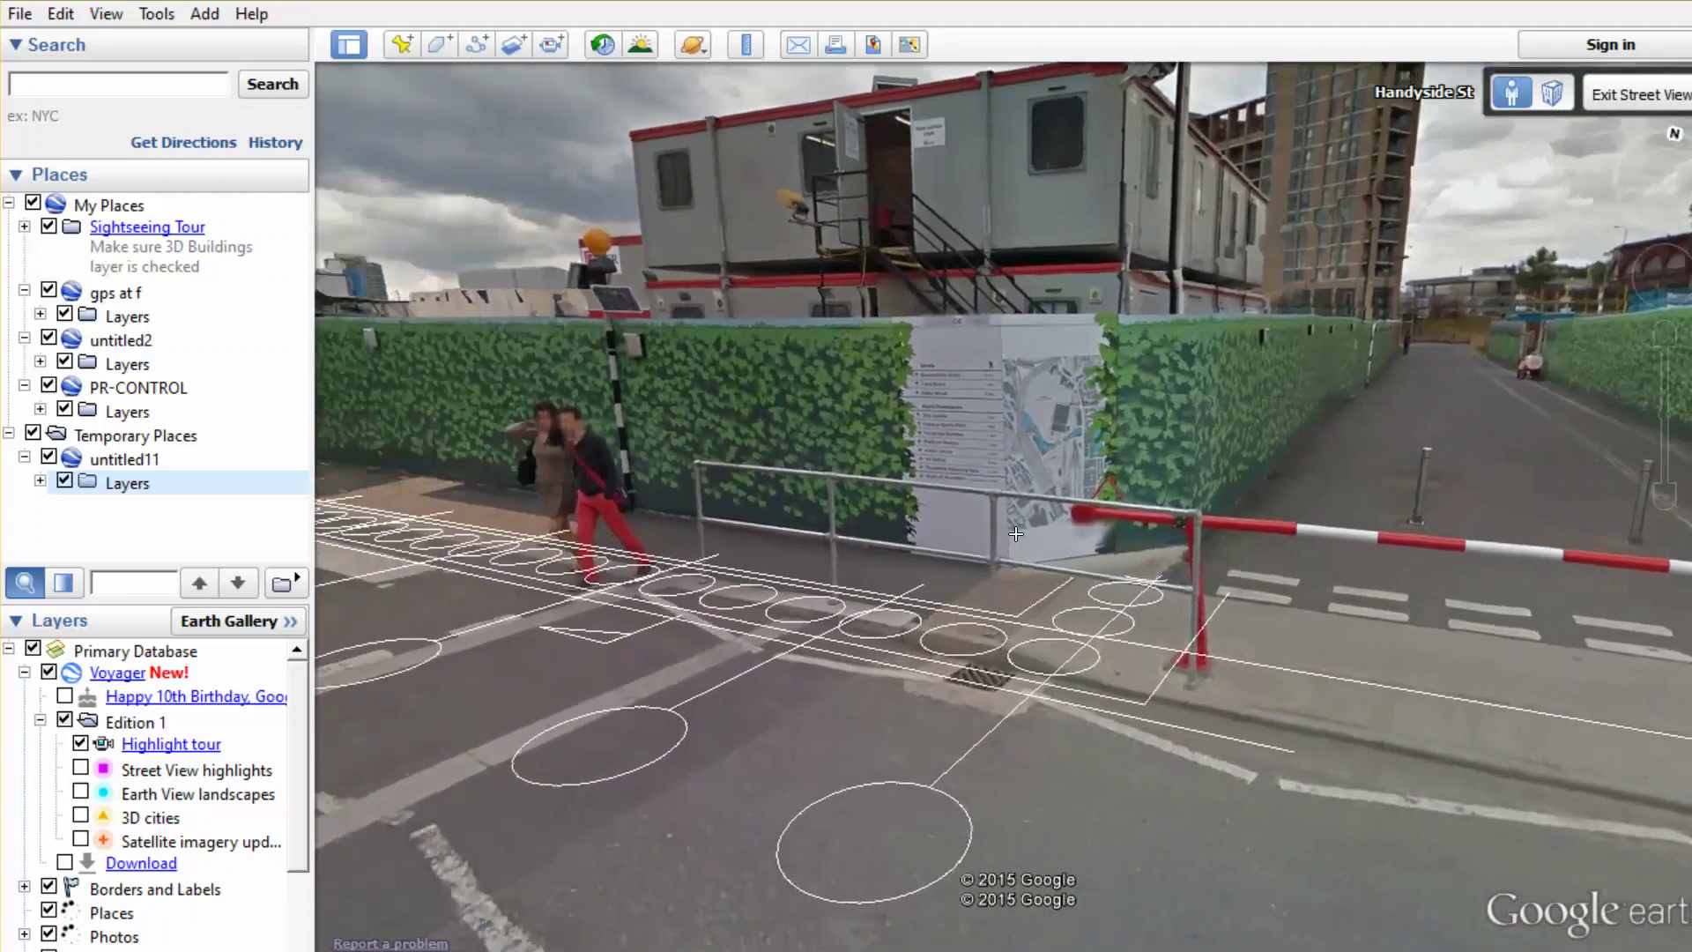
{"action": "left_click_drag", "start_coordinate": [1016, 534], "coordinate": [1338, 522]}
{"action": "left_click", "coordinate": [1617, 101]}
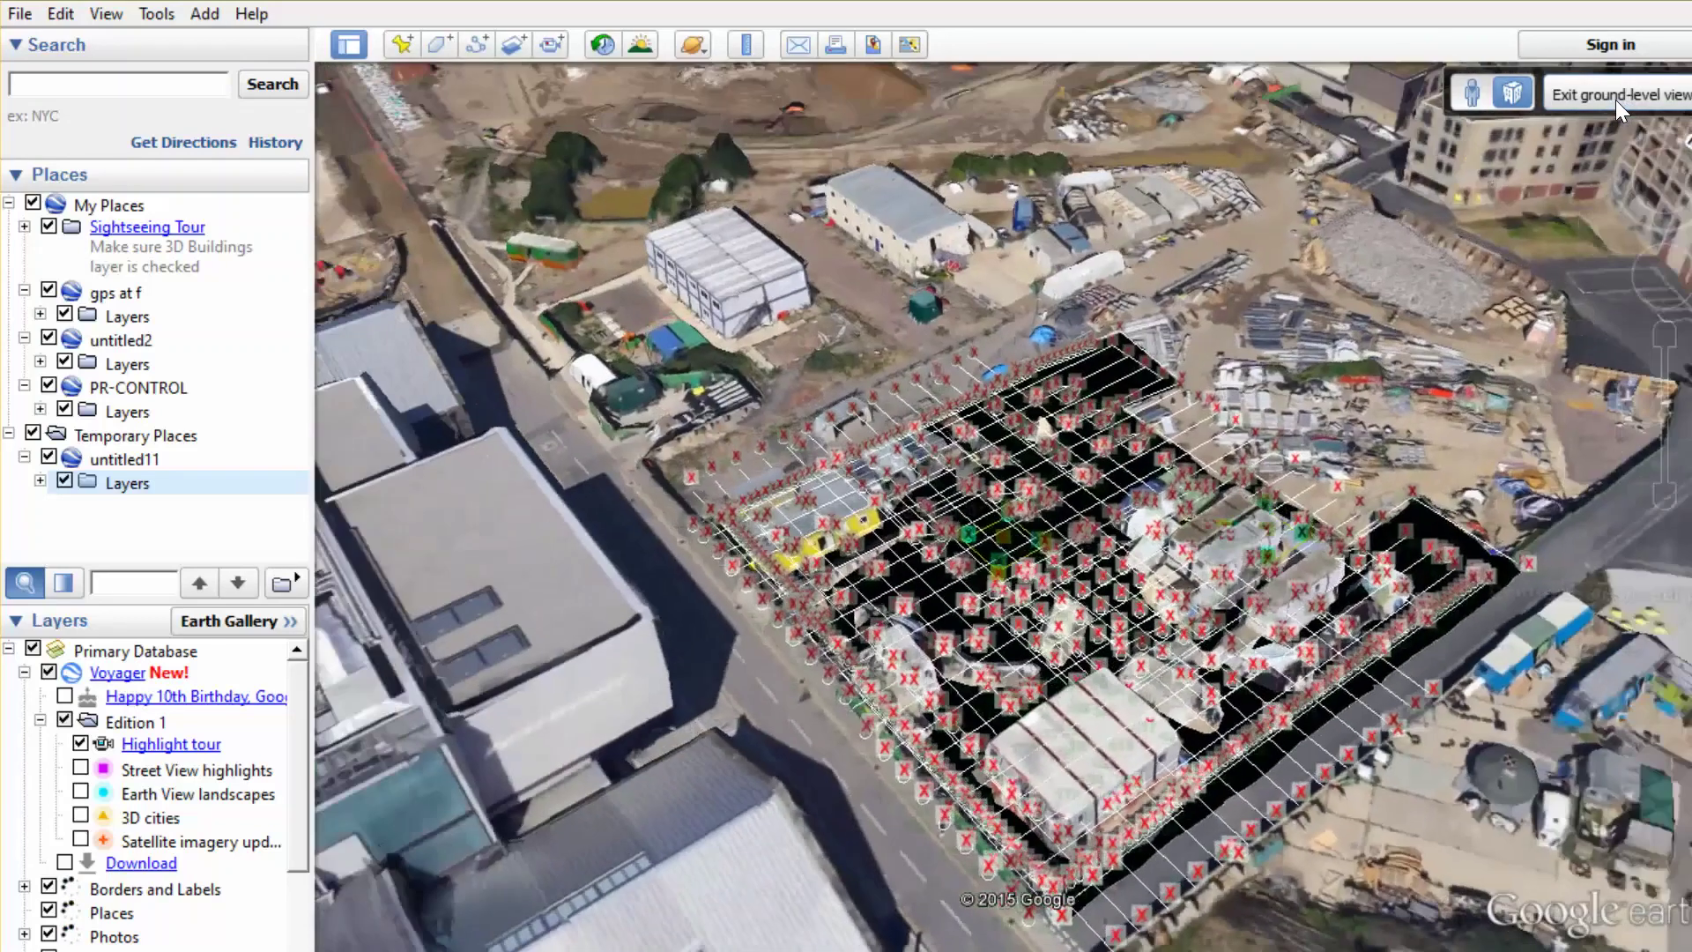
{"action": "left_click", "coordinate": [1616, 97]}
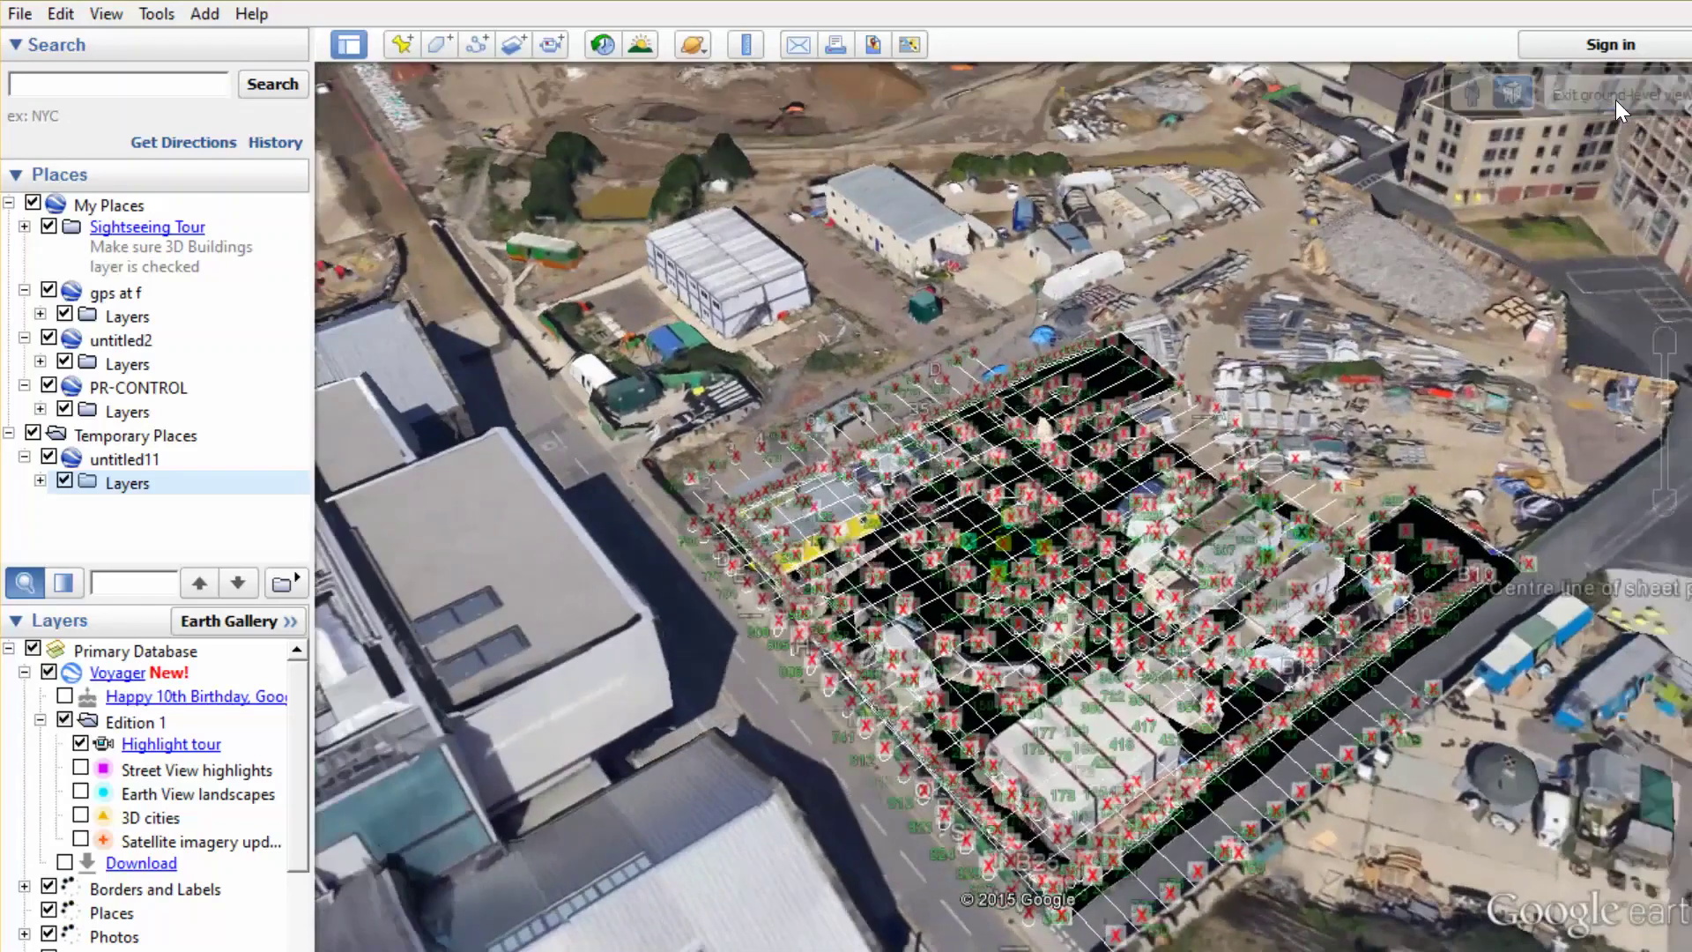
Step: Close Google Earth, discarding the unsaved temporary places, and return to the untitled11 survey in Magnet Office
{"action": "left_click", "coordinate": [1657, 28]}
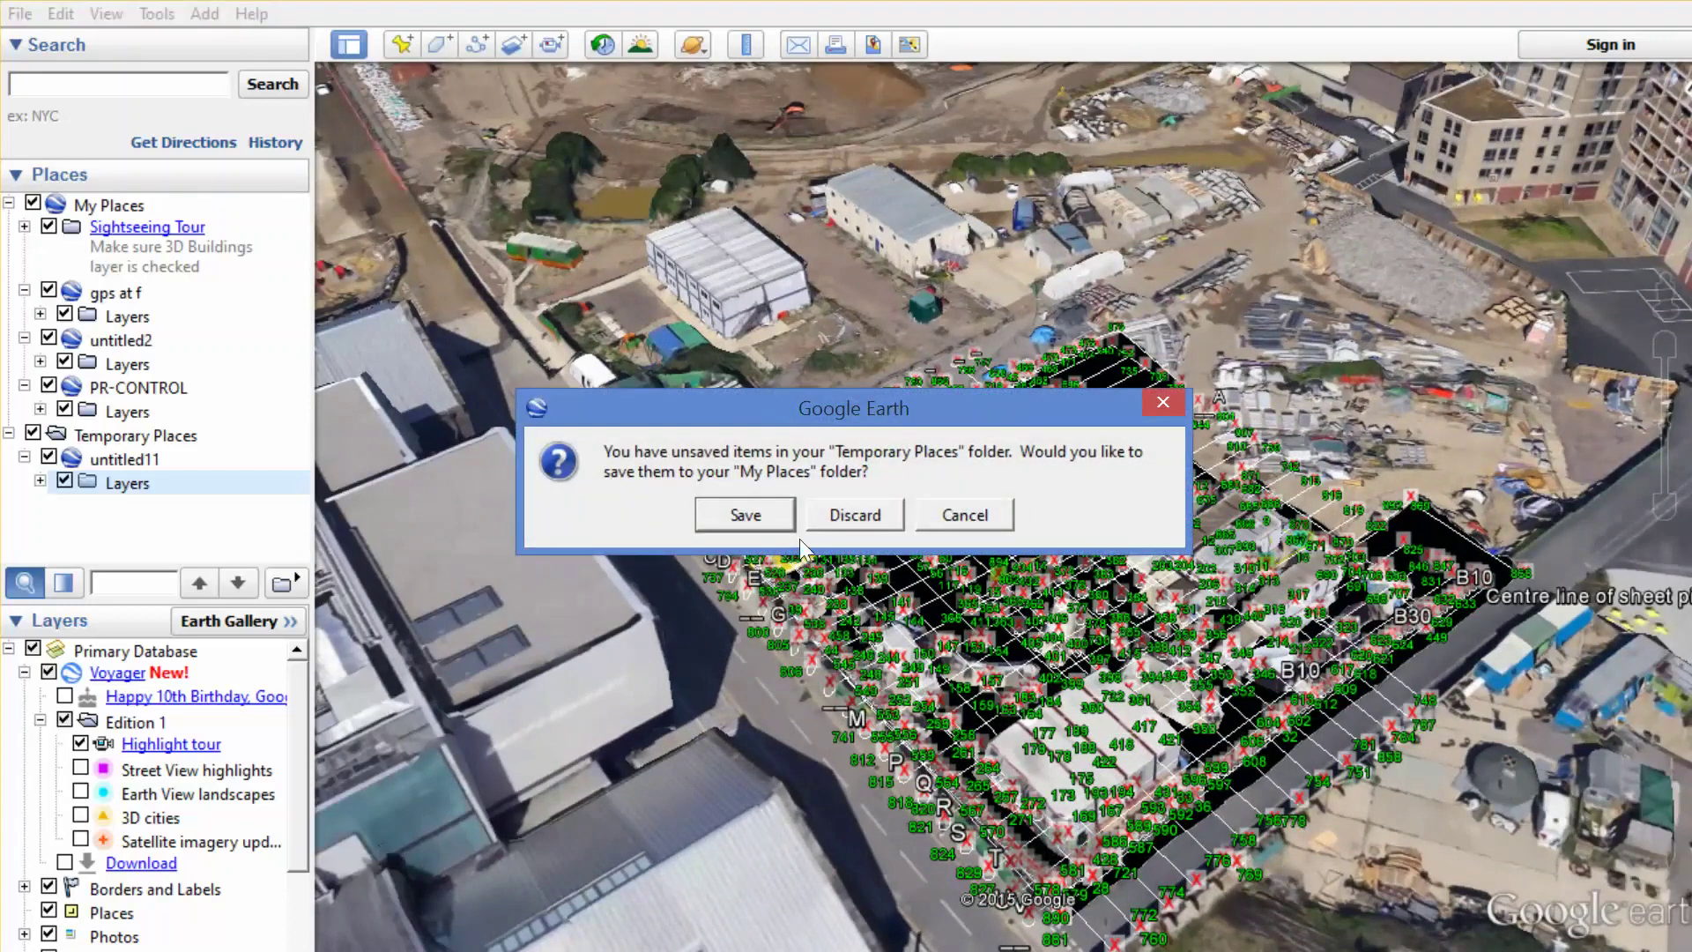
{"action": "left_click", "coordinate": [829, 519]}
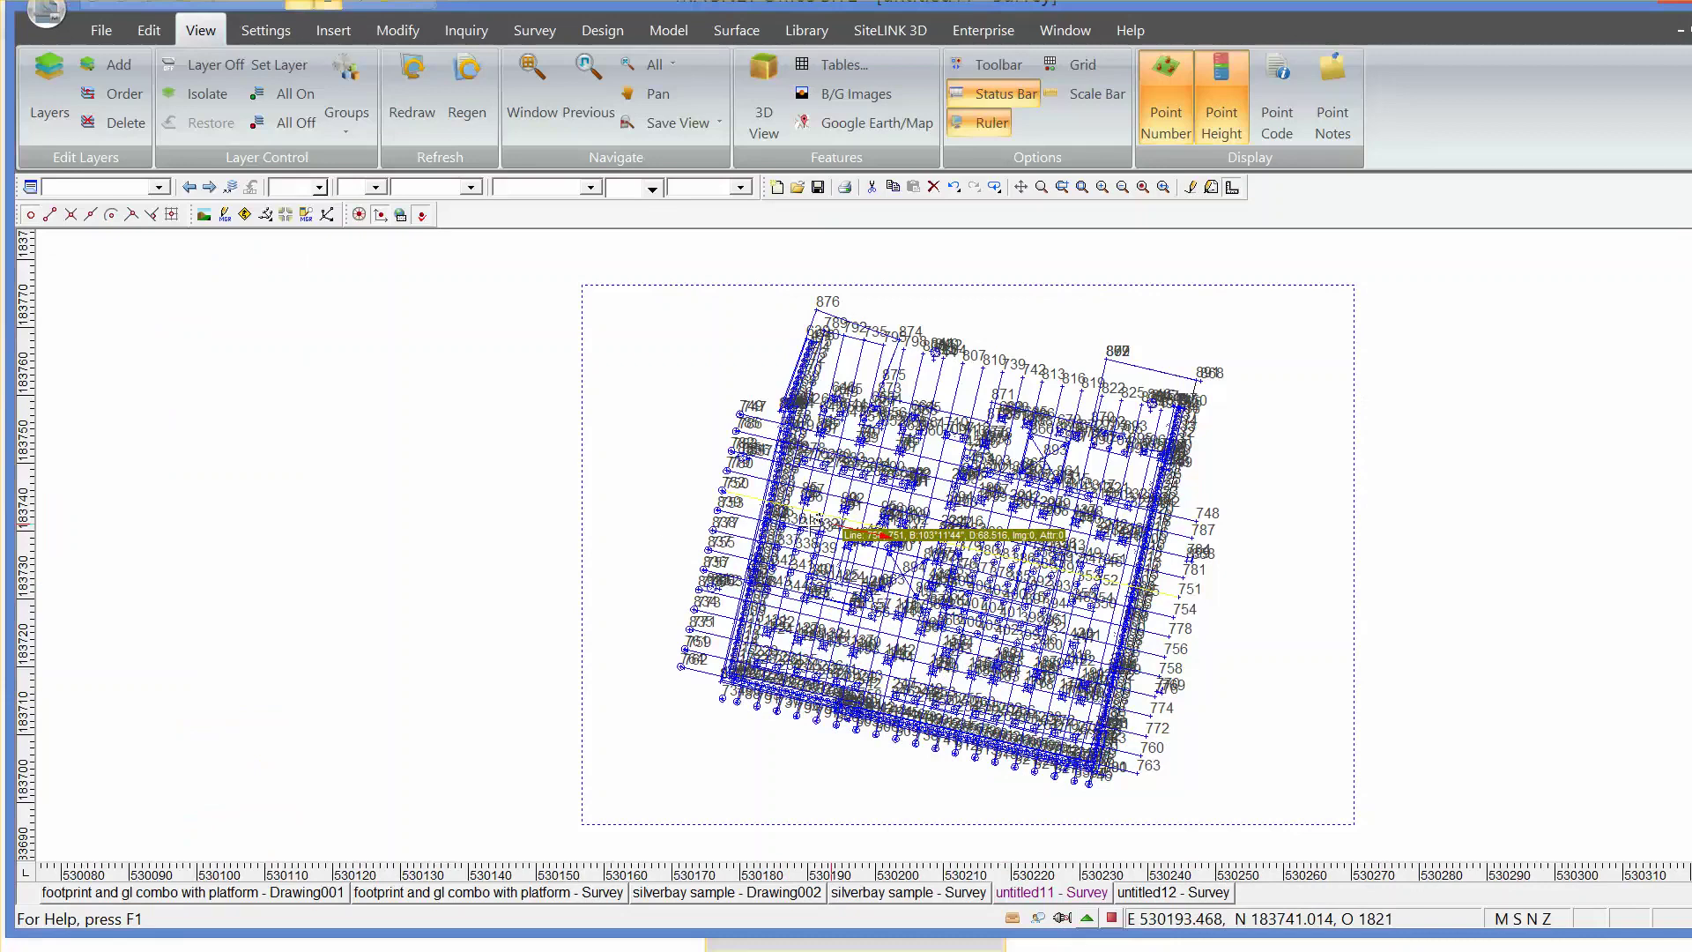
{"action": "scroll", "coordinate": [521, 550], "scroll_direction": "down", "scroll_amount": 1}
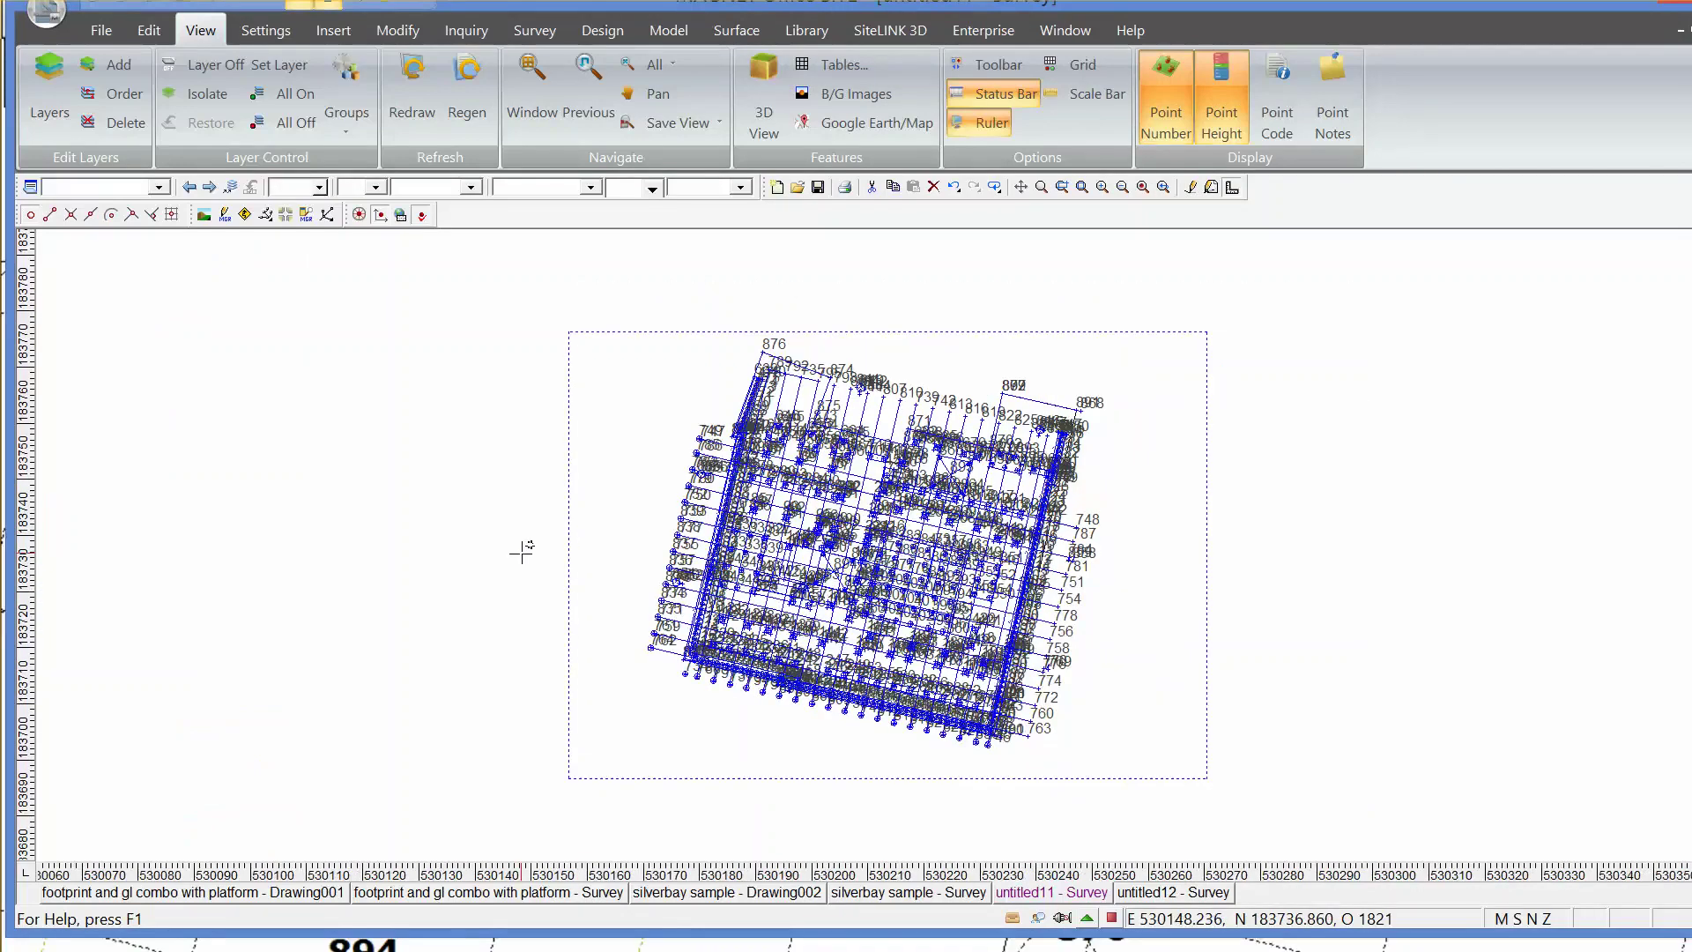